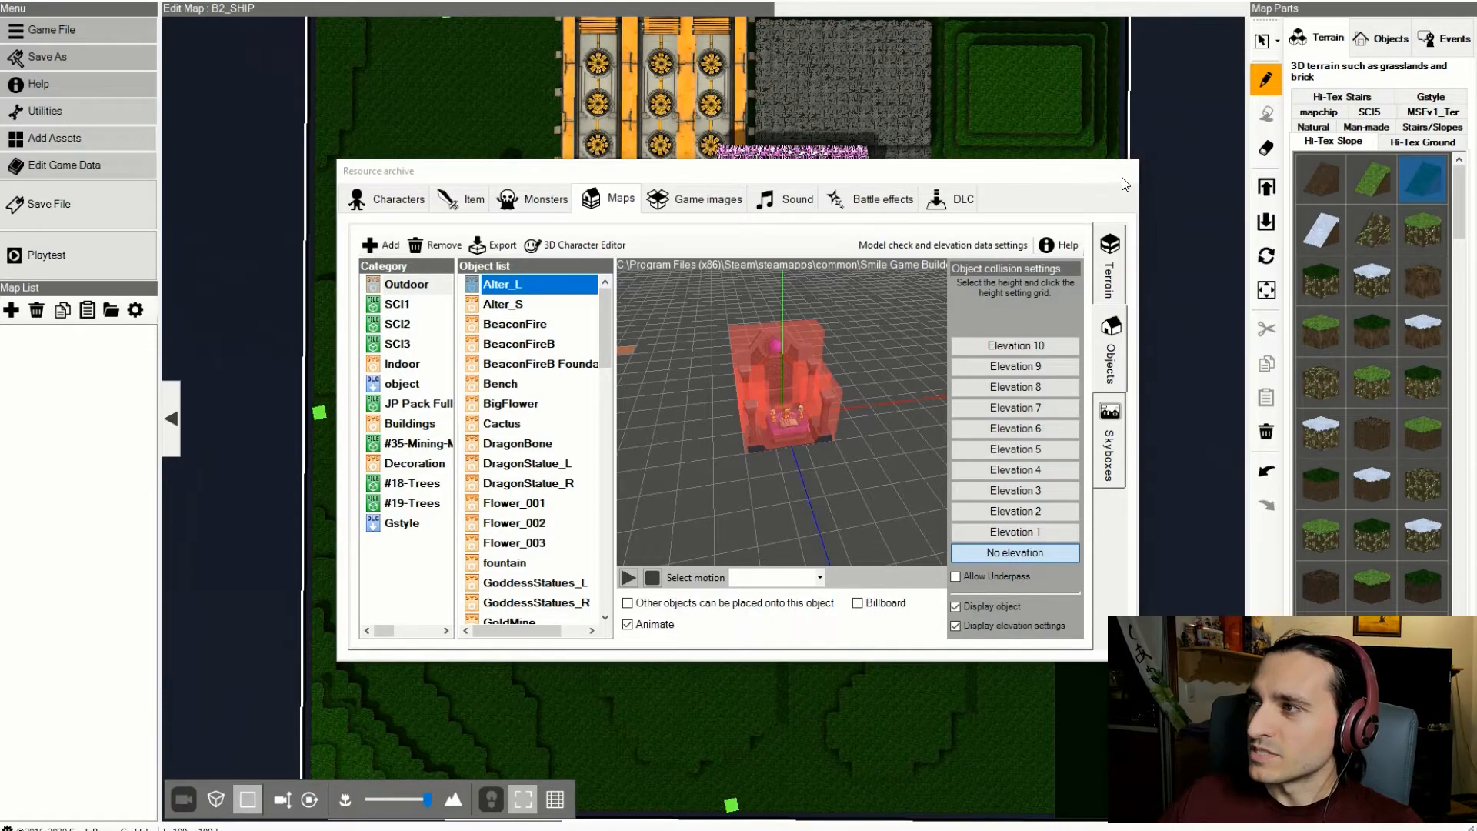
- Close the resource archive, switch the map parts to 3D objects, and save the game file
click(1125, 172)
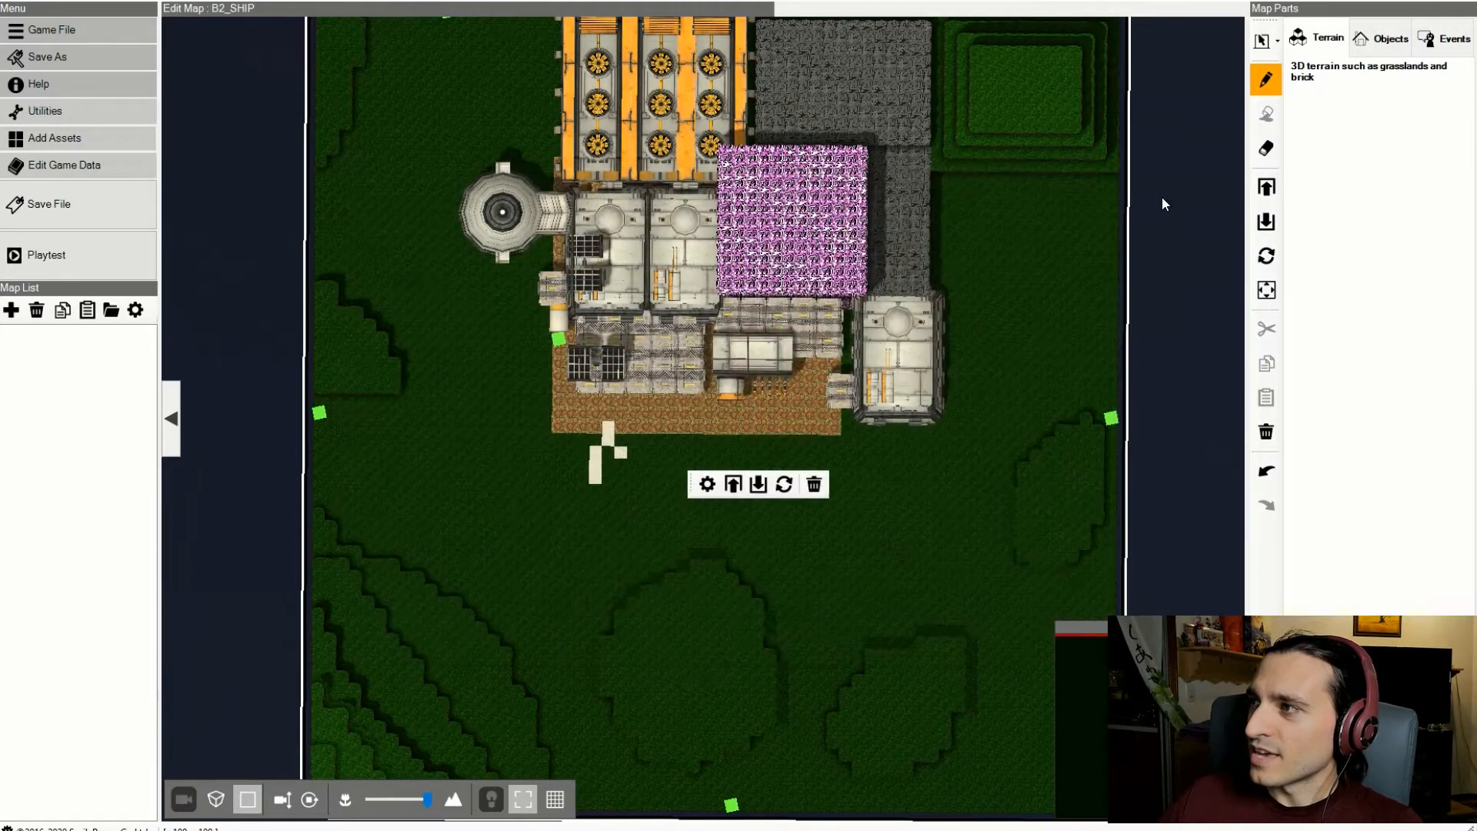
click(1383, 40)
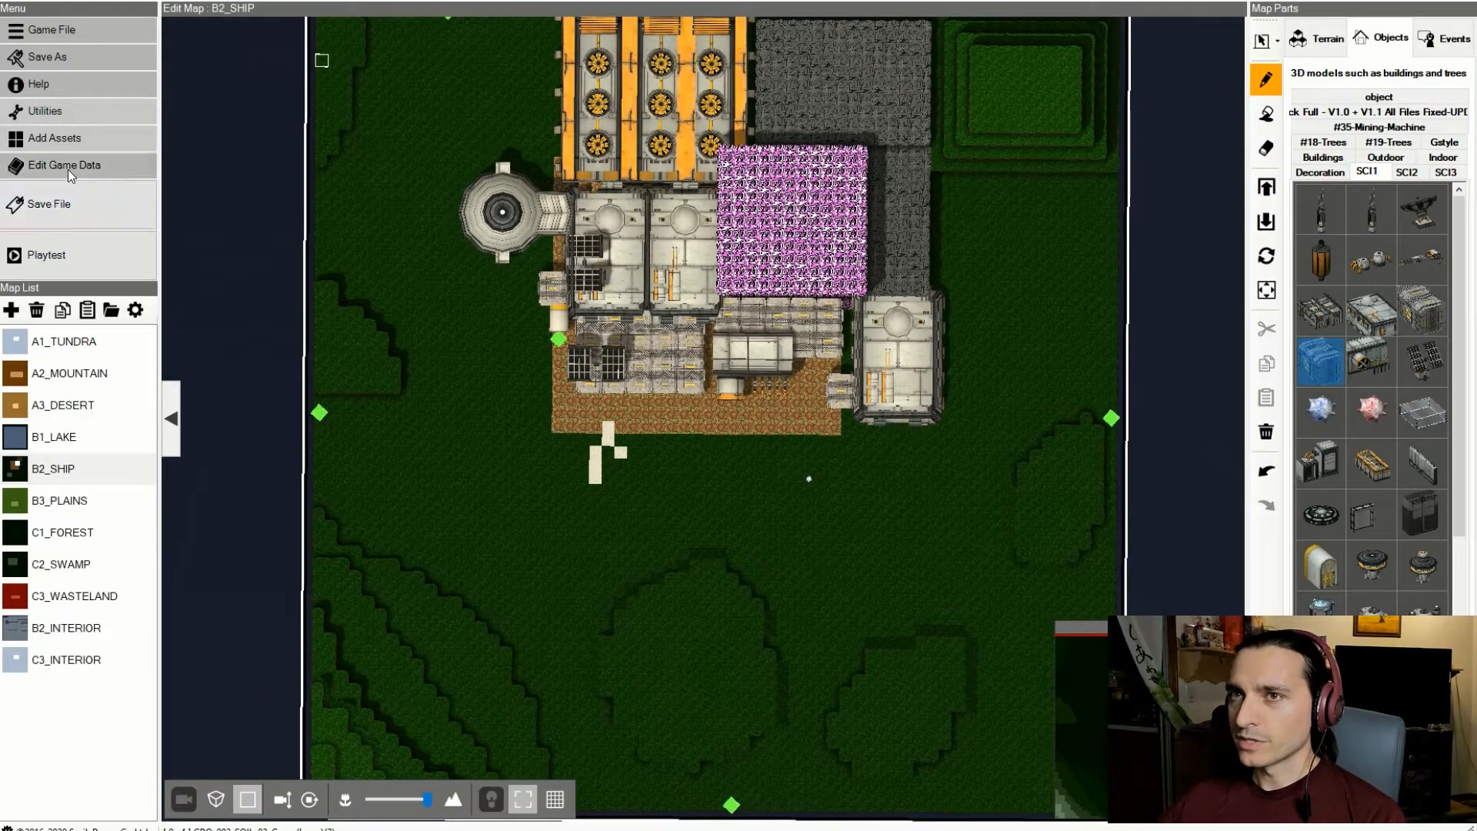
click(74, 208)
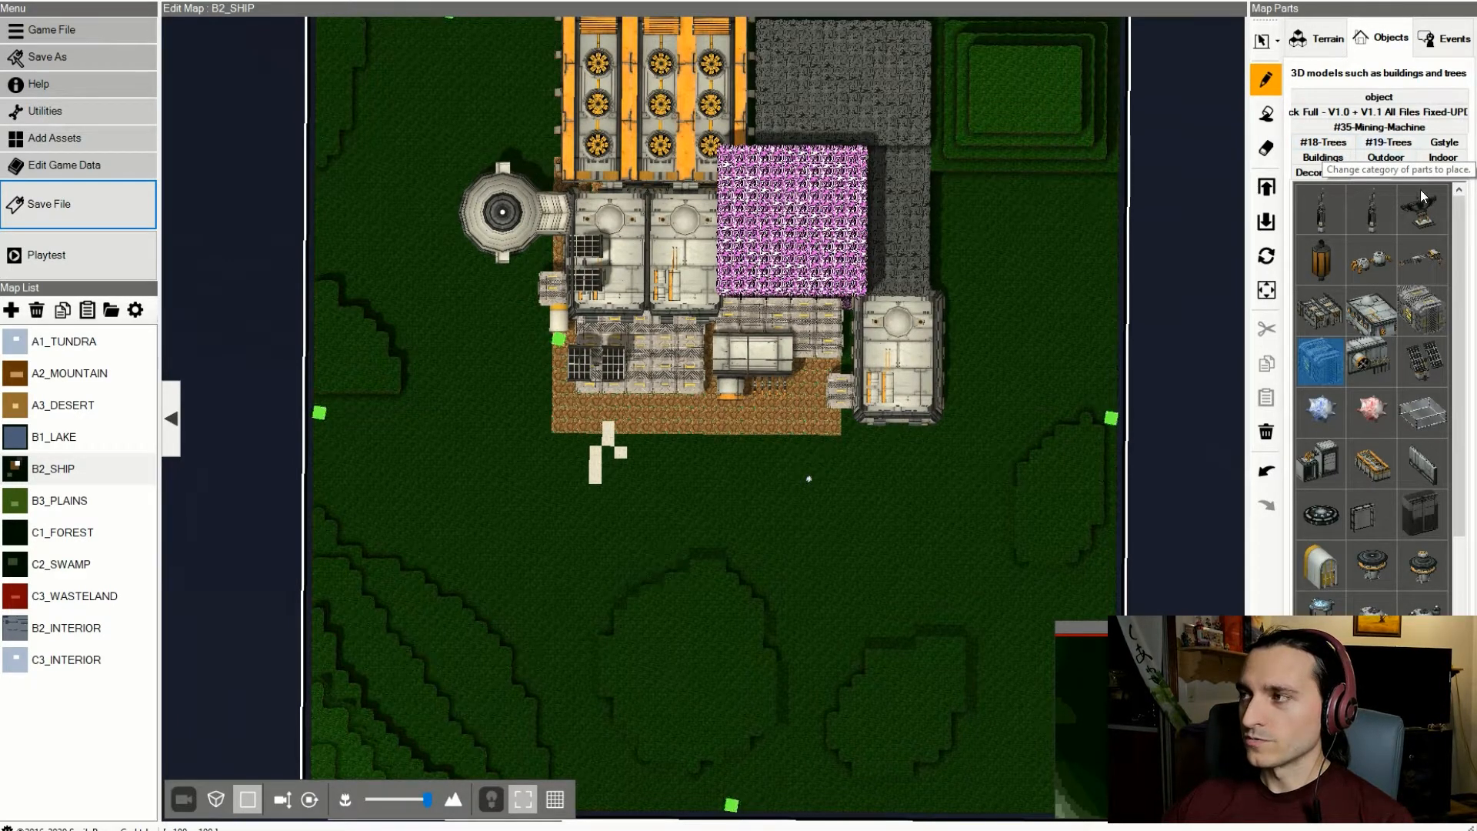
- Place the two bare trunks from the #18-Trees category side by side on the grass in front of the base
click(1312, 143)
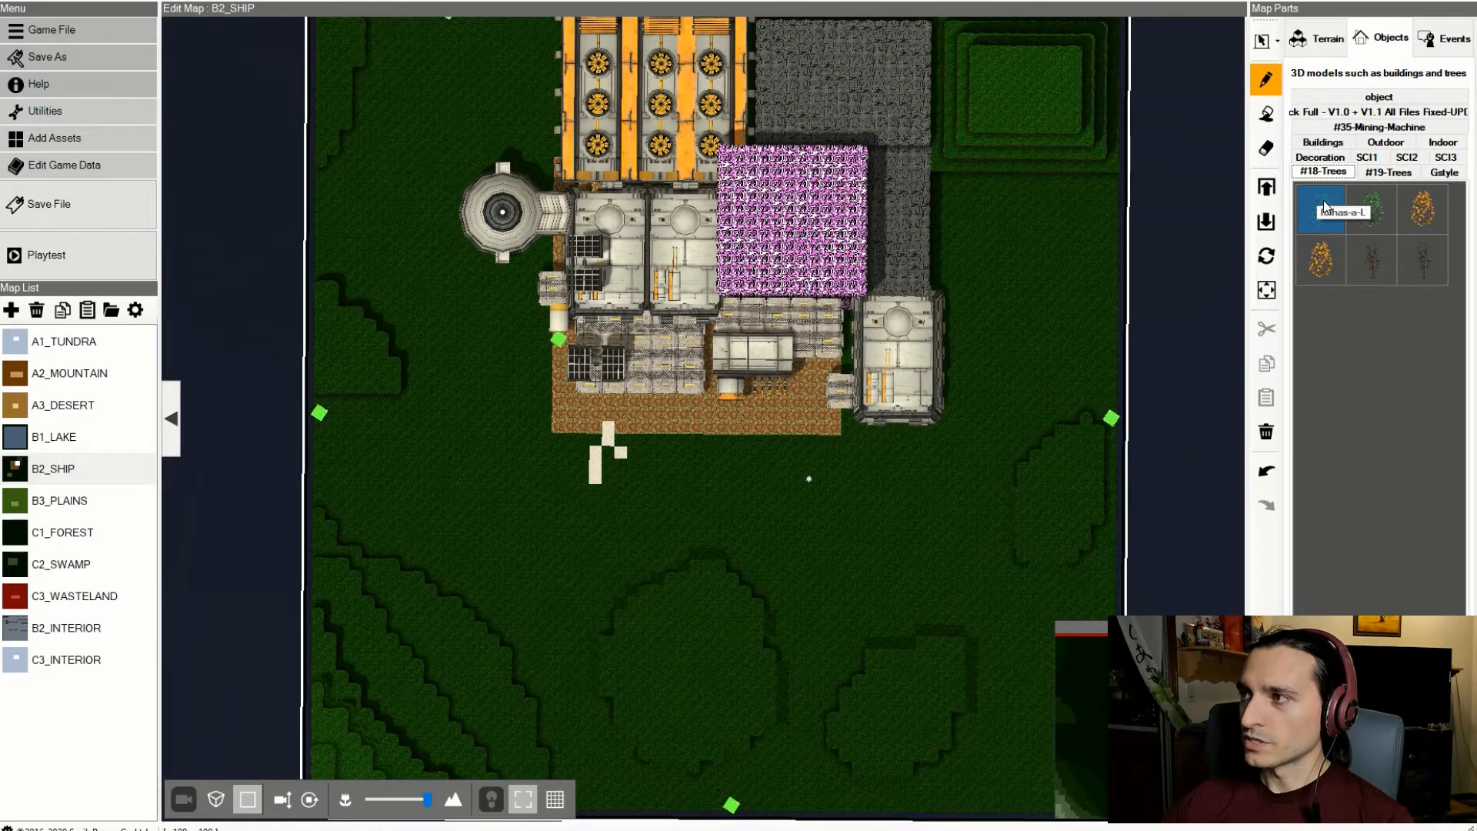
click(1355, 246)
scroll(1055, 538, up, 5)
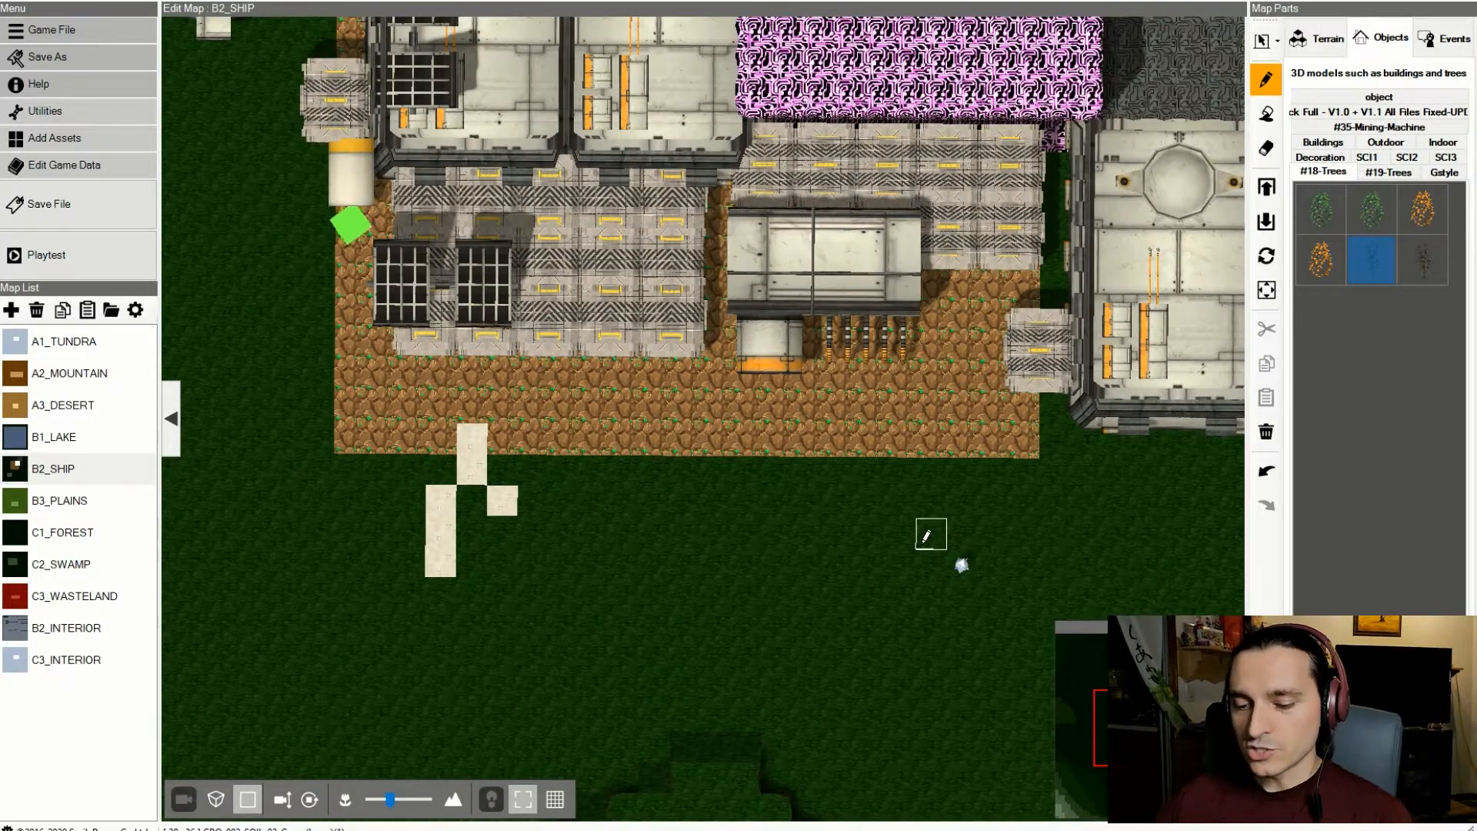
middle_drag(926, 536, 895, 354)
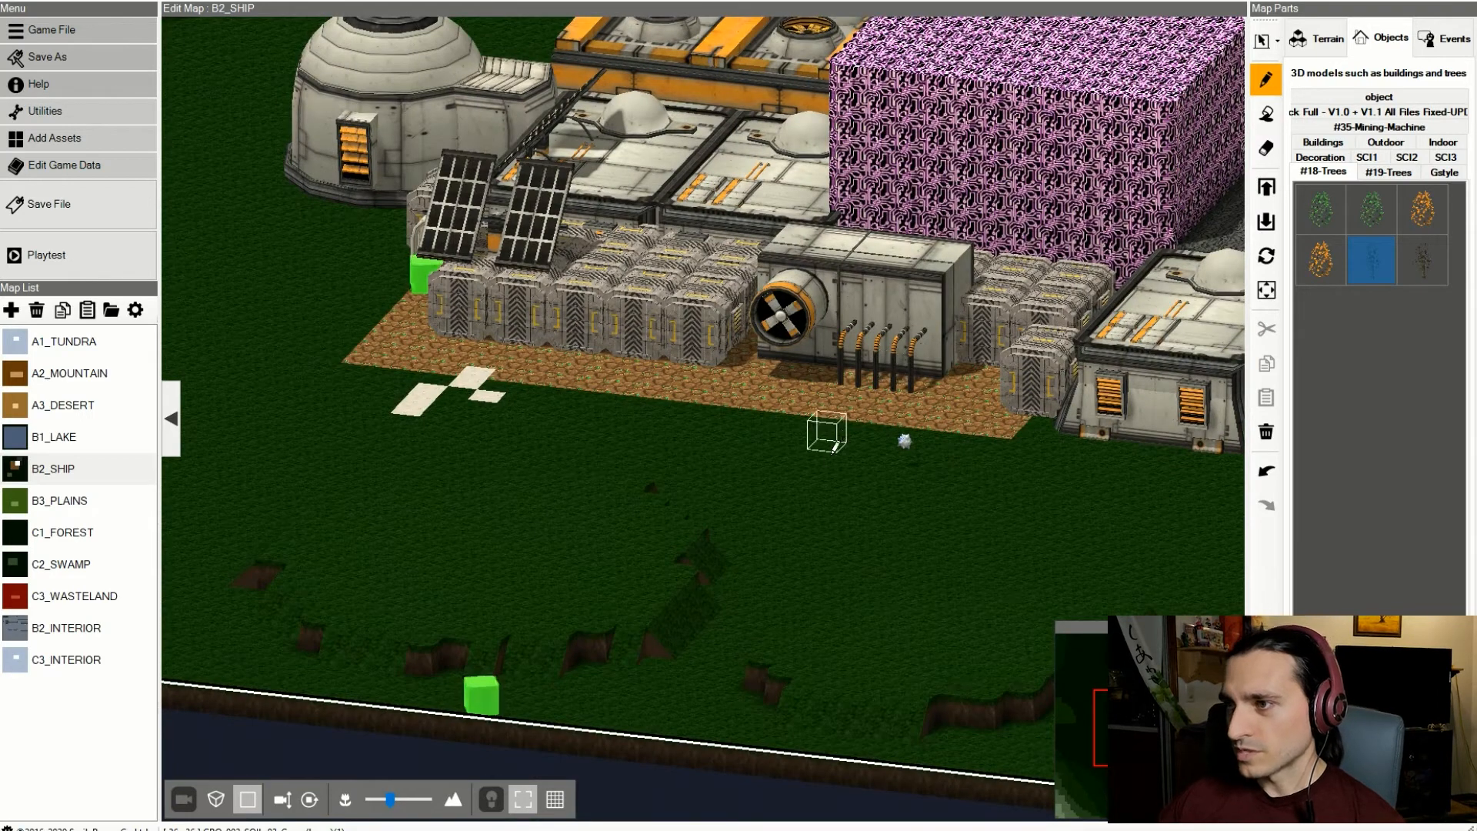
click(810, 488)
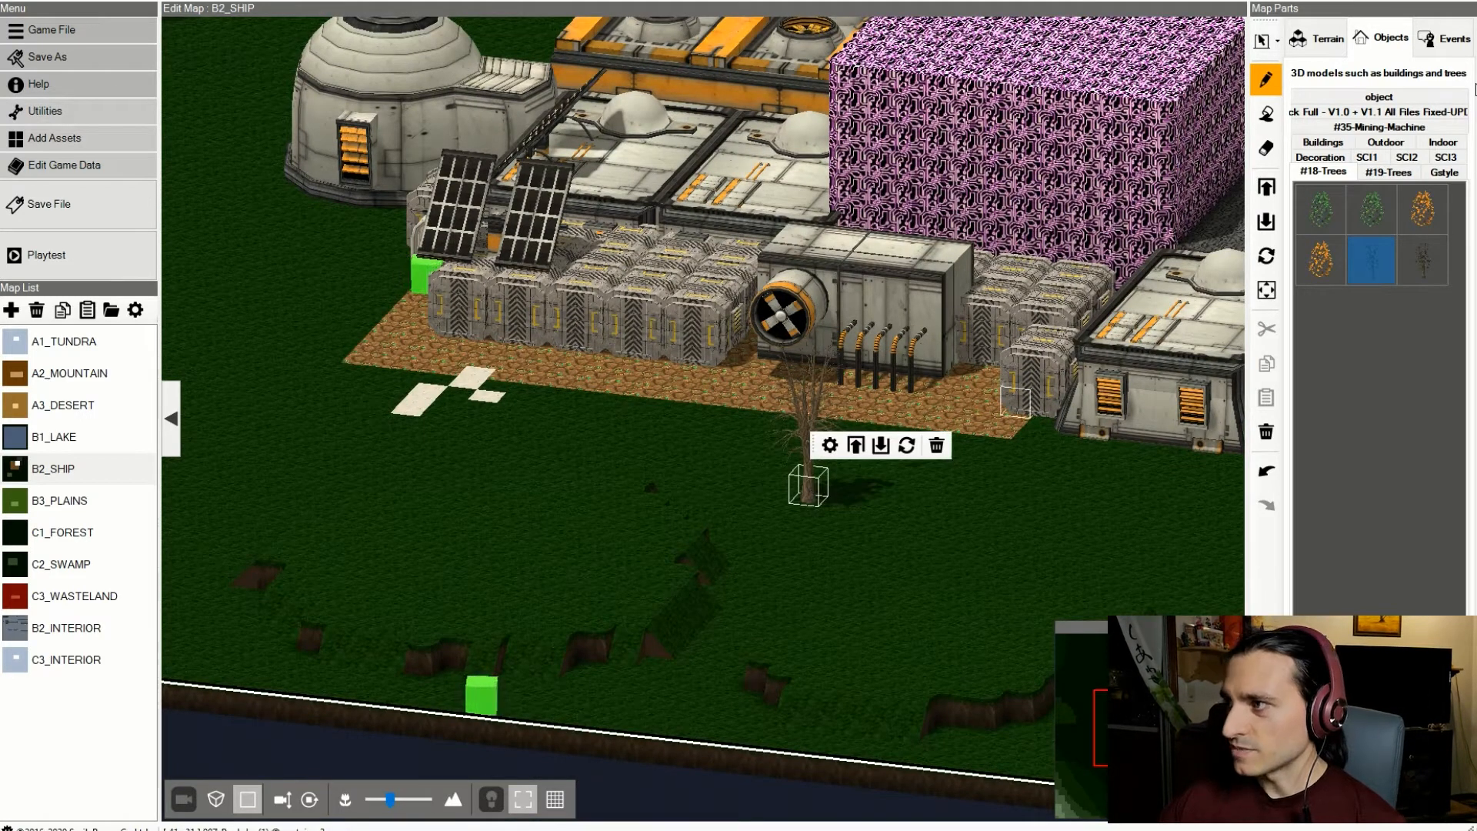
click(1418, 267)
click(904, 485)
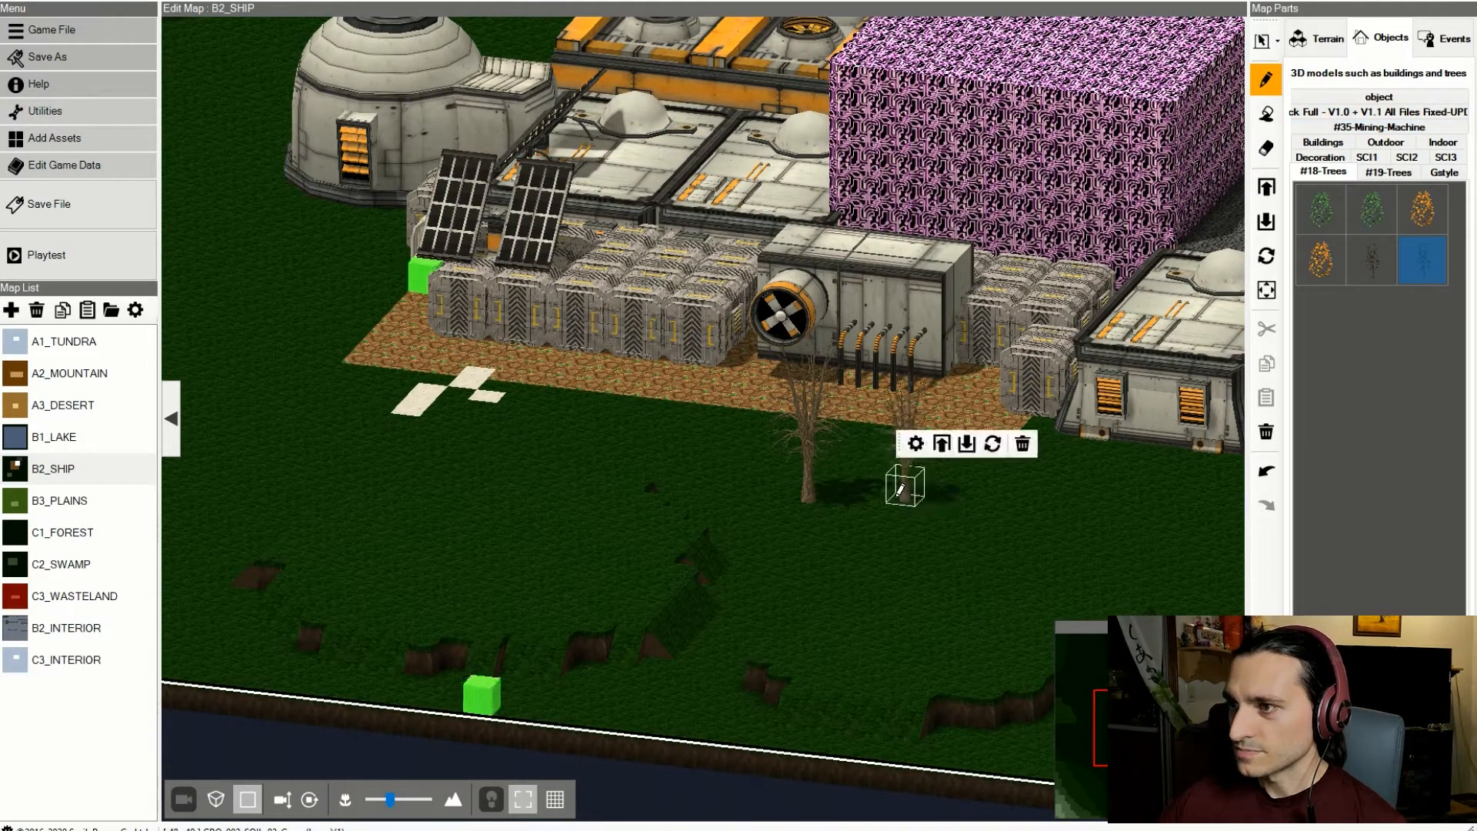
- Place the large orange foliage object from #18-Trees directly onto each of the two bare trunks
scroll(992, 514, up, 3)
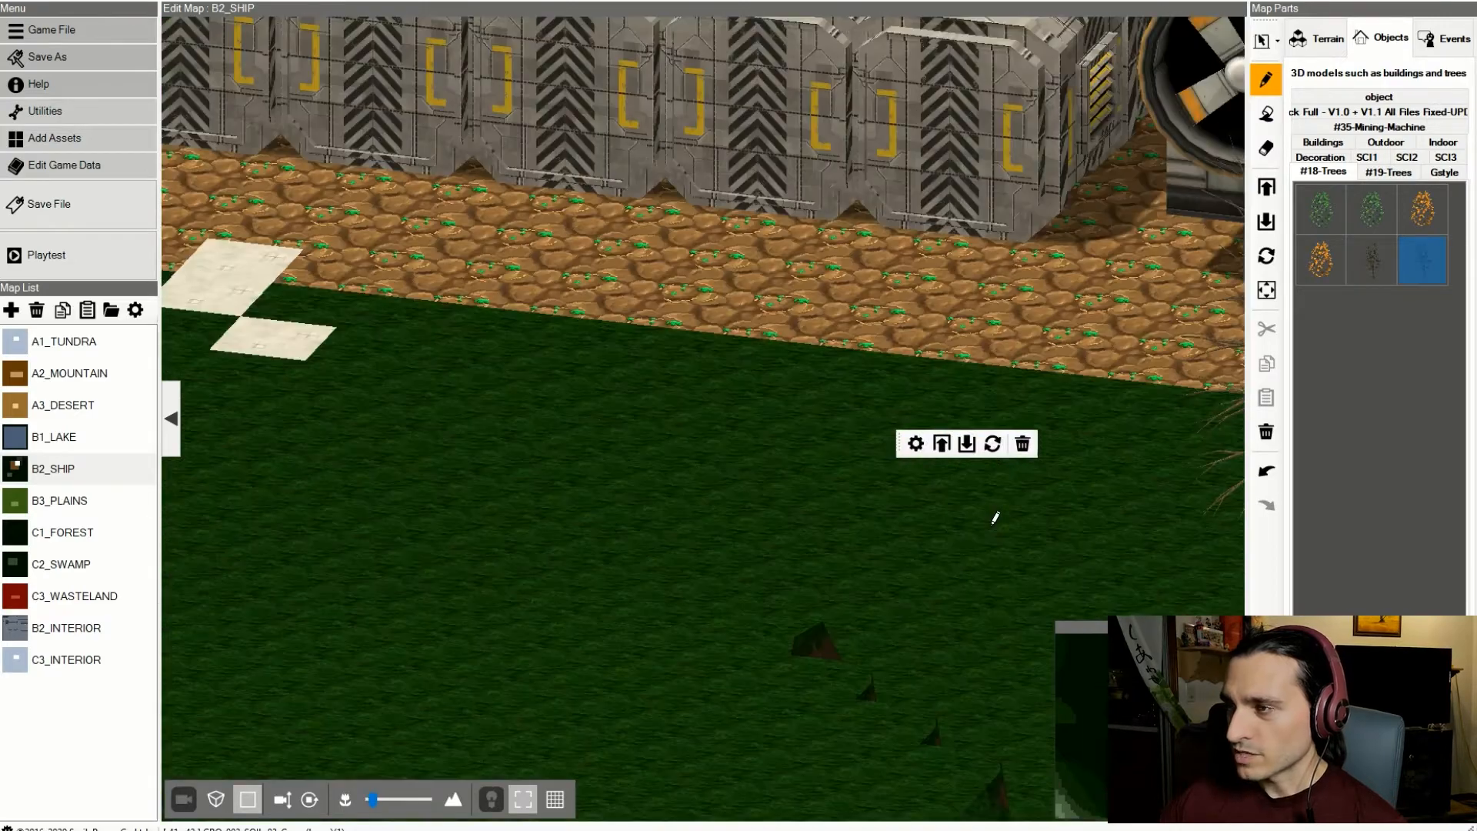
scroll(987, 504, down, 2)
scroll(966, 515, up, 2)
middle_drag(1227, 515, 924, 498)
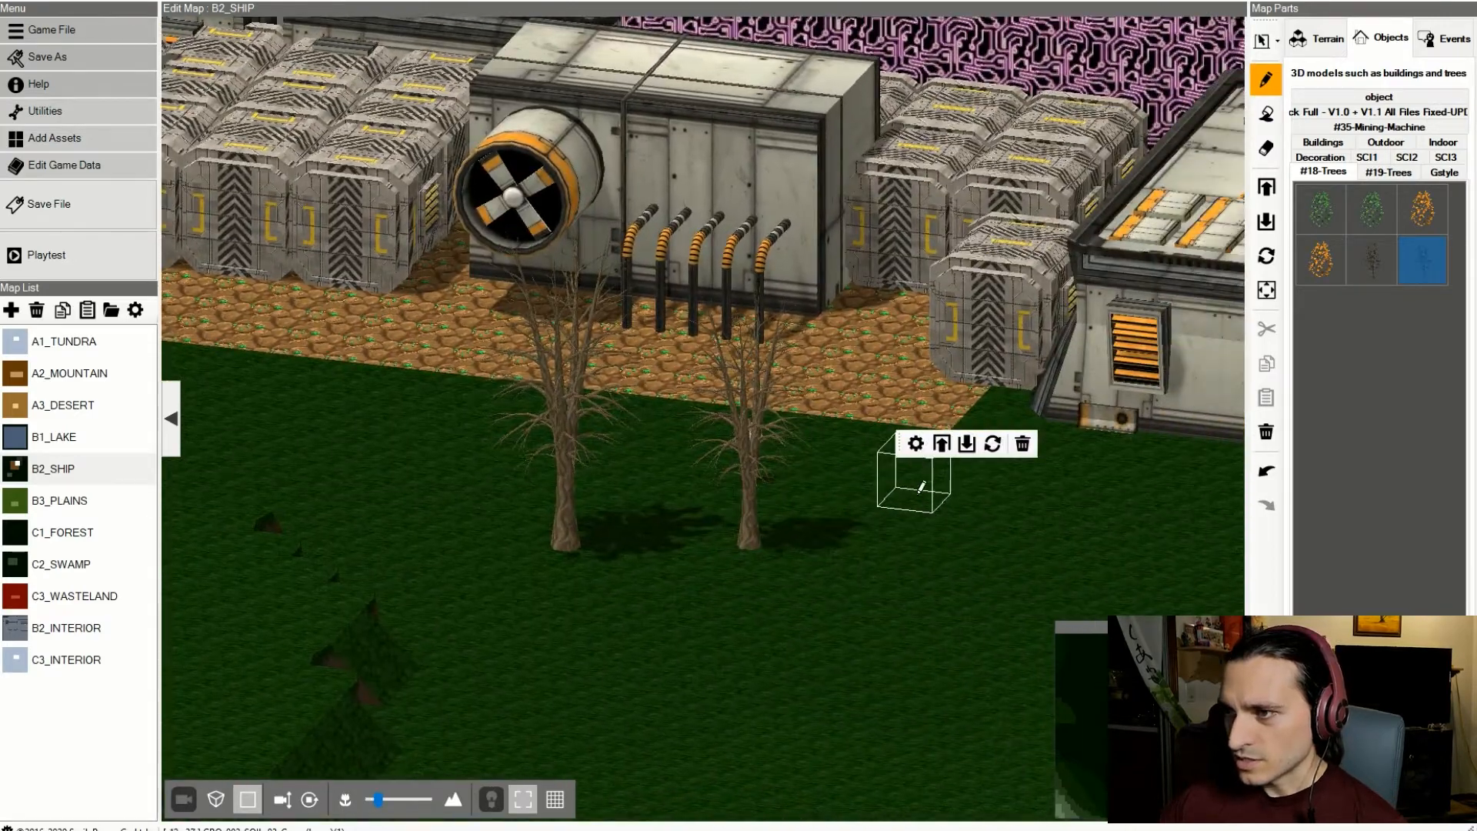
mouse_move(857, 494)
right_down()
mouse_move(823, 504)
mouse_move(865, 457)
mouse_move(864, 499)
right_up()
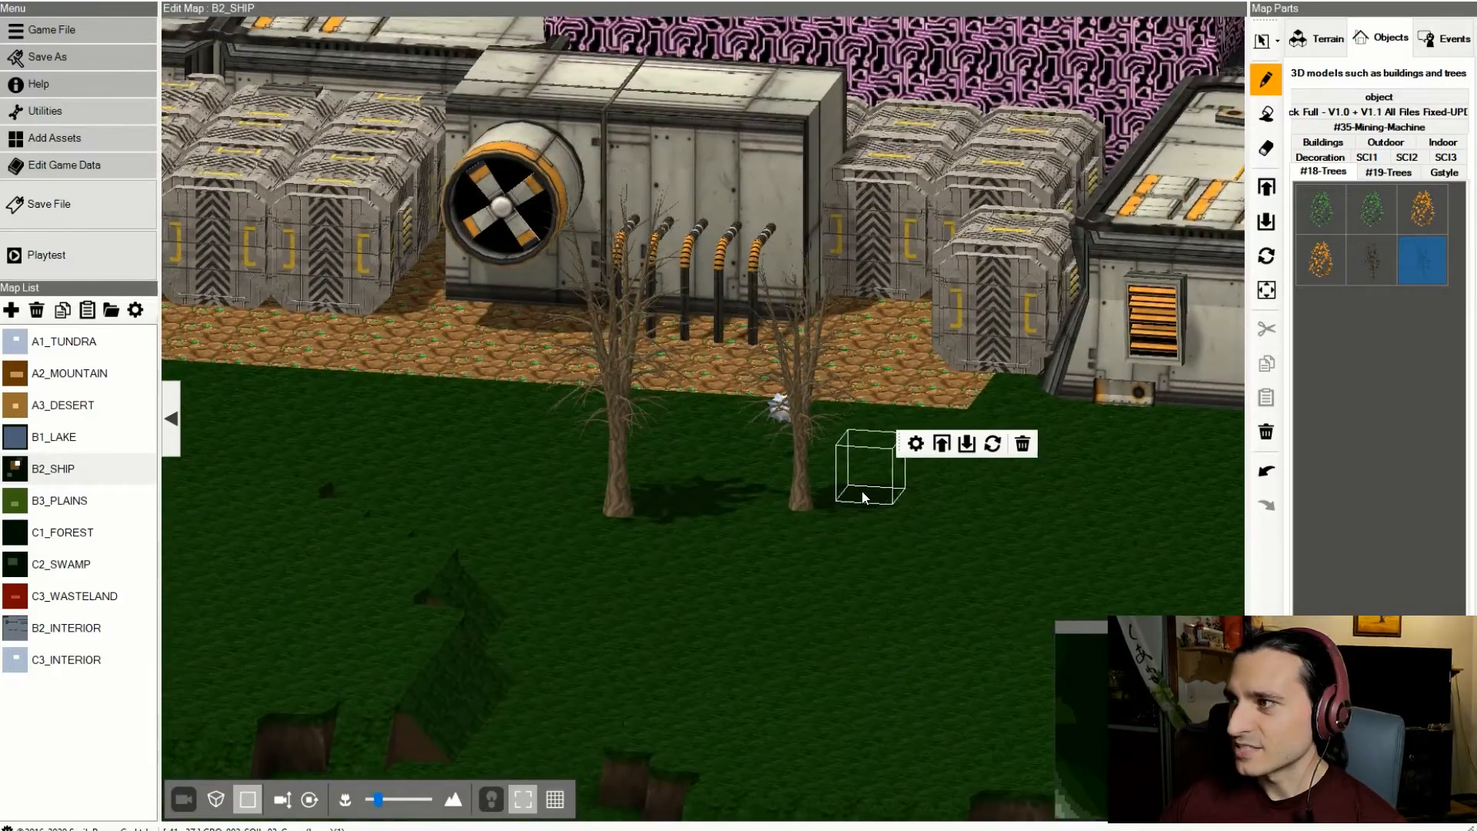
click(1423, 211)
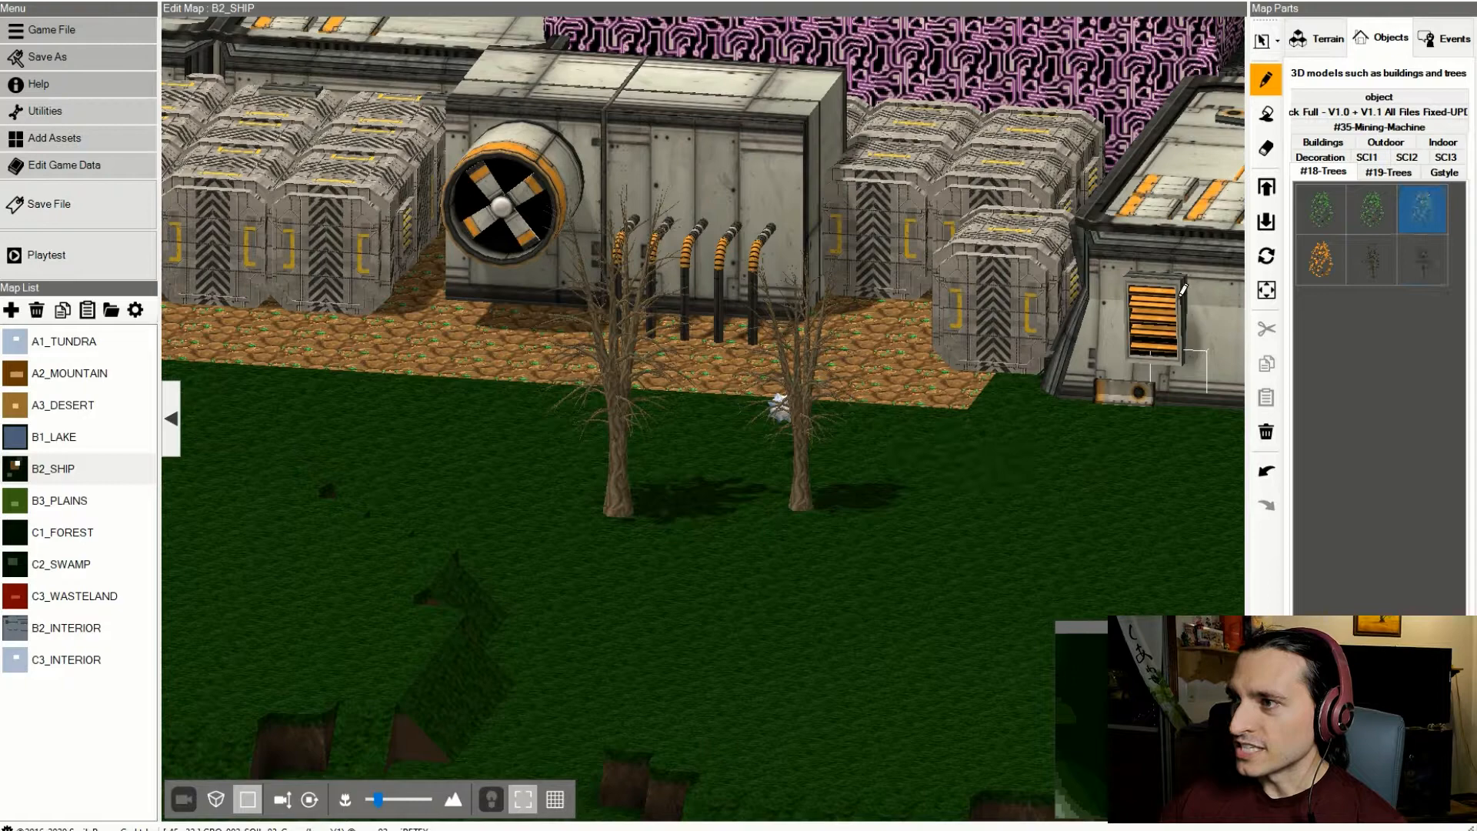
click(812, 473)
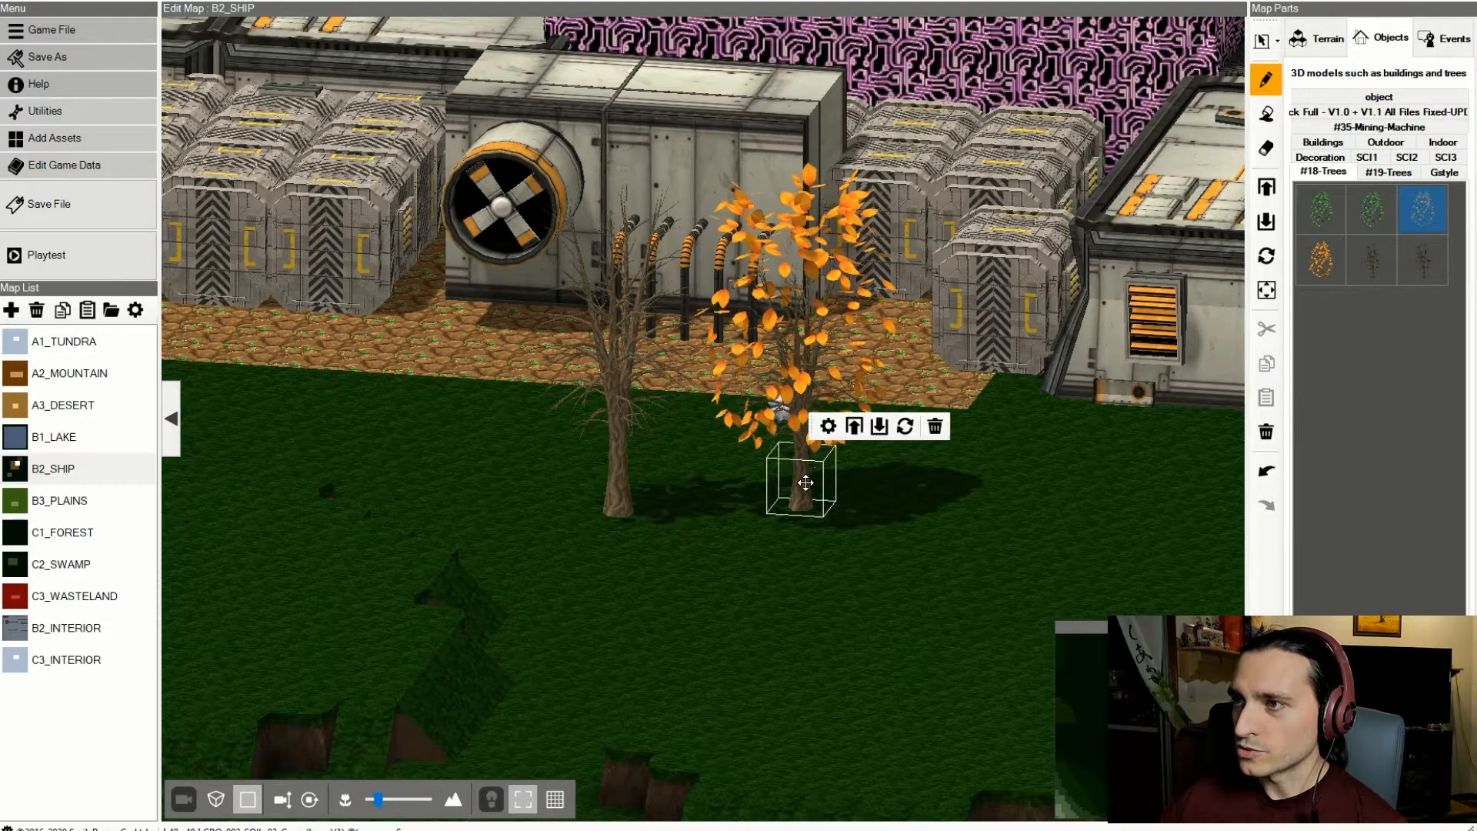
click(647, 460)
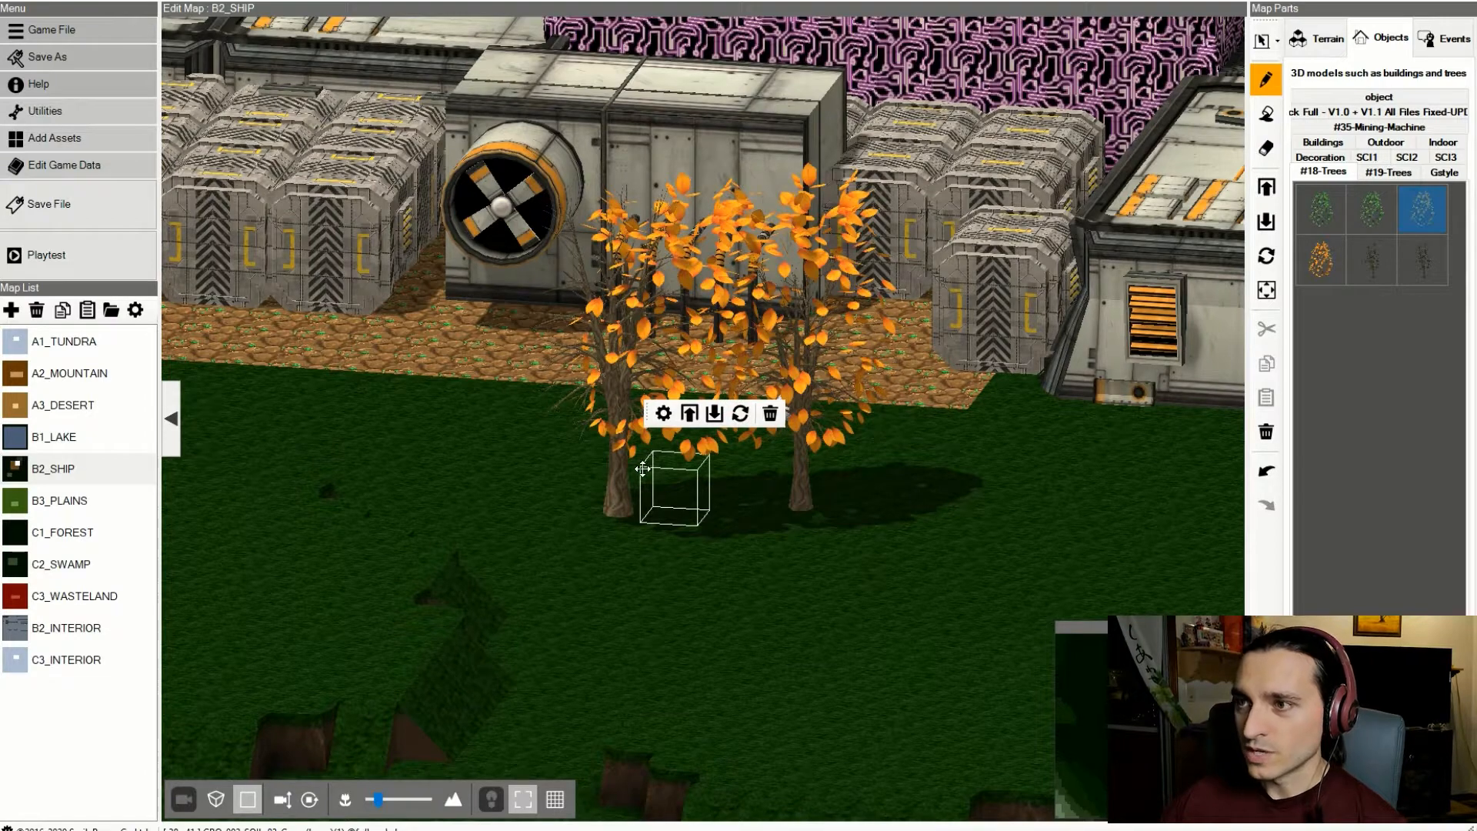
key(ctrl+z)
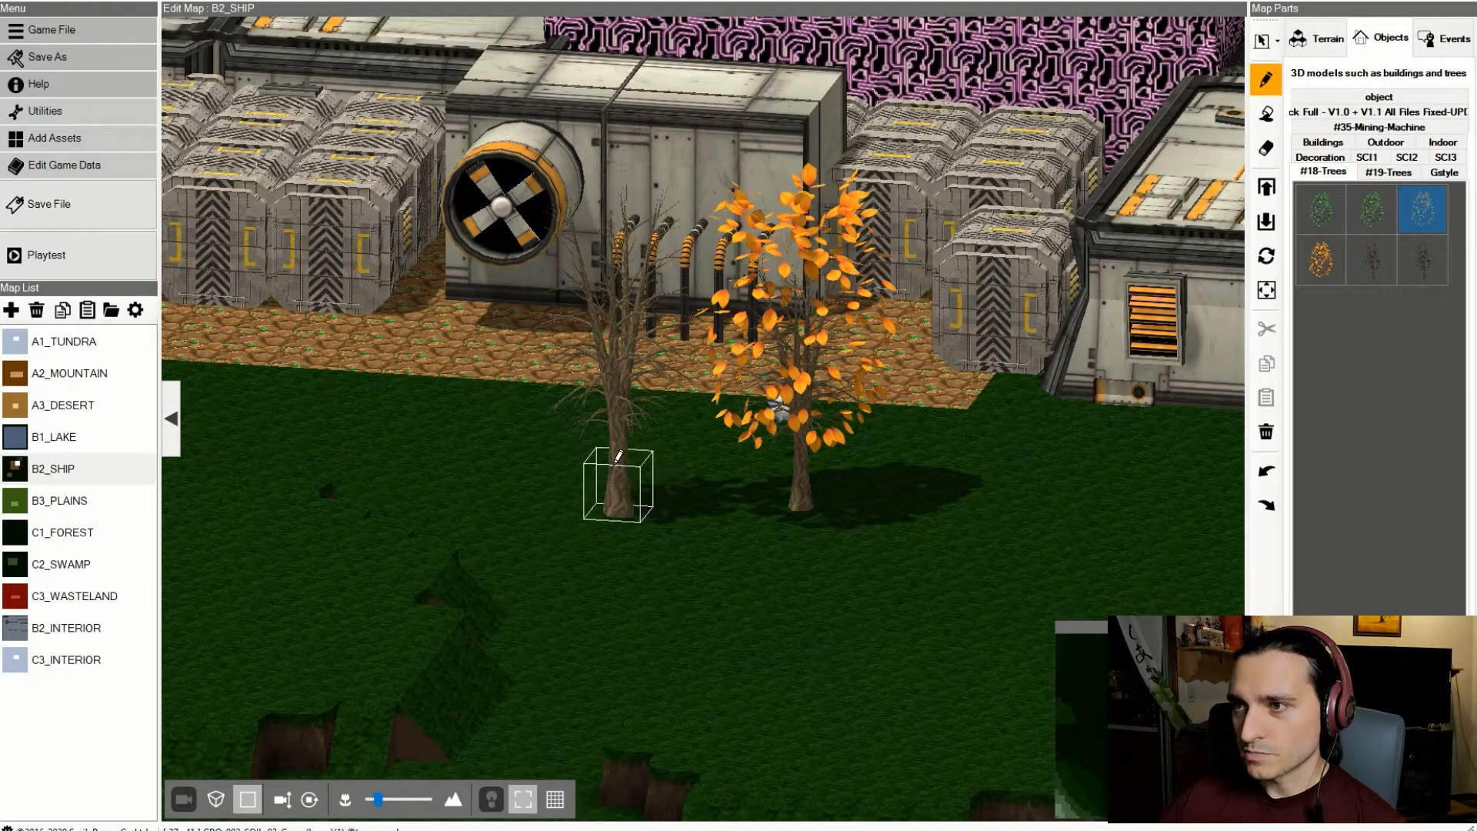
click(618, 458)
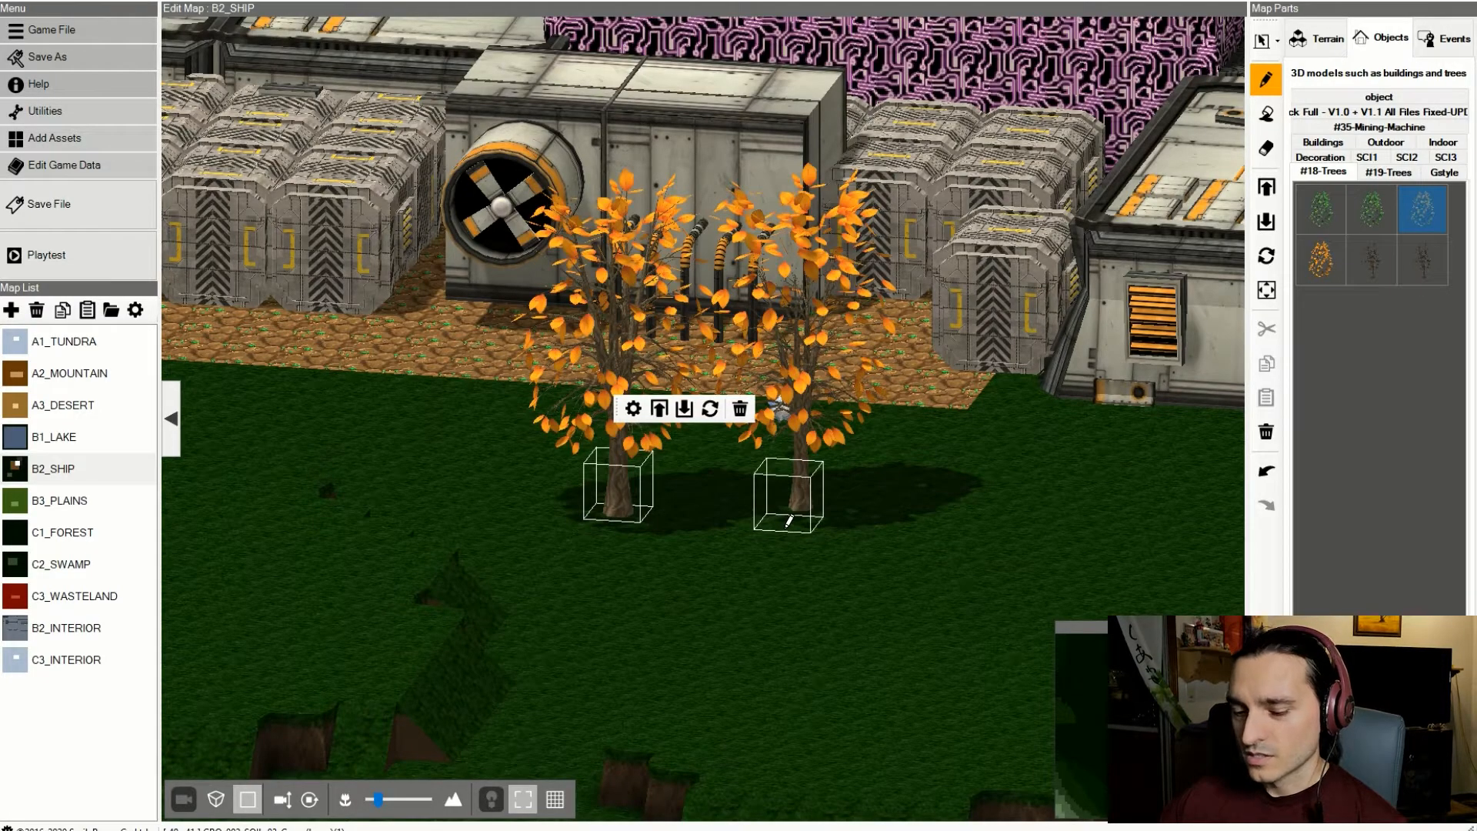
mouse_move(787, 527)
middle_down()
mouse_move(799, 496)
mouse_move(755, 593)
mouse_move(794, 546)
middle_up()
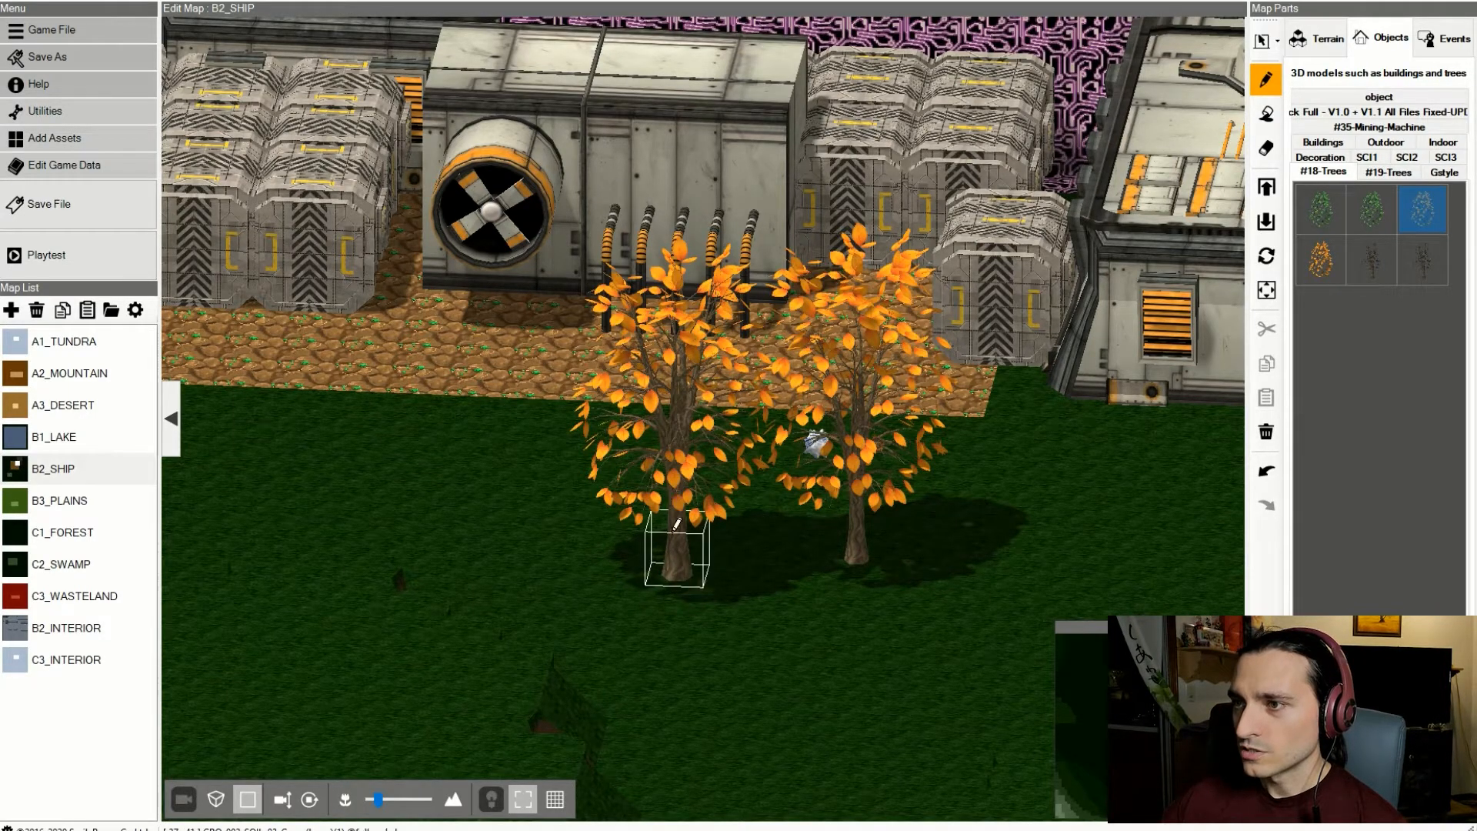
- Undo the placement of both orange foliage objects and both #18-Trees trunks
right_click(673, 564)
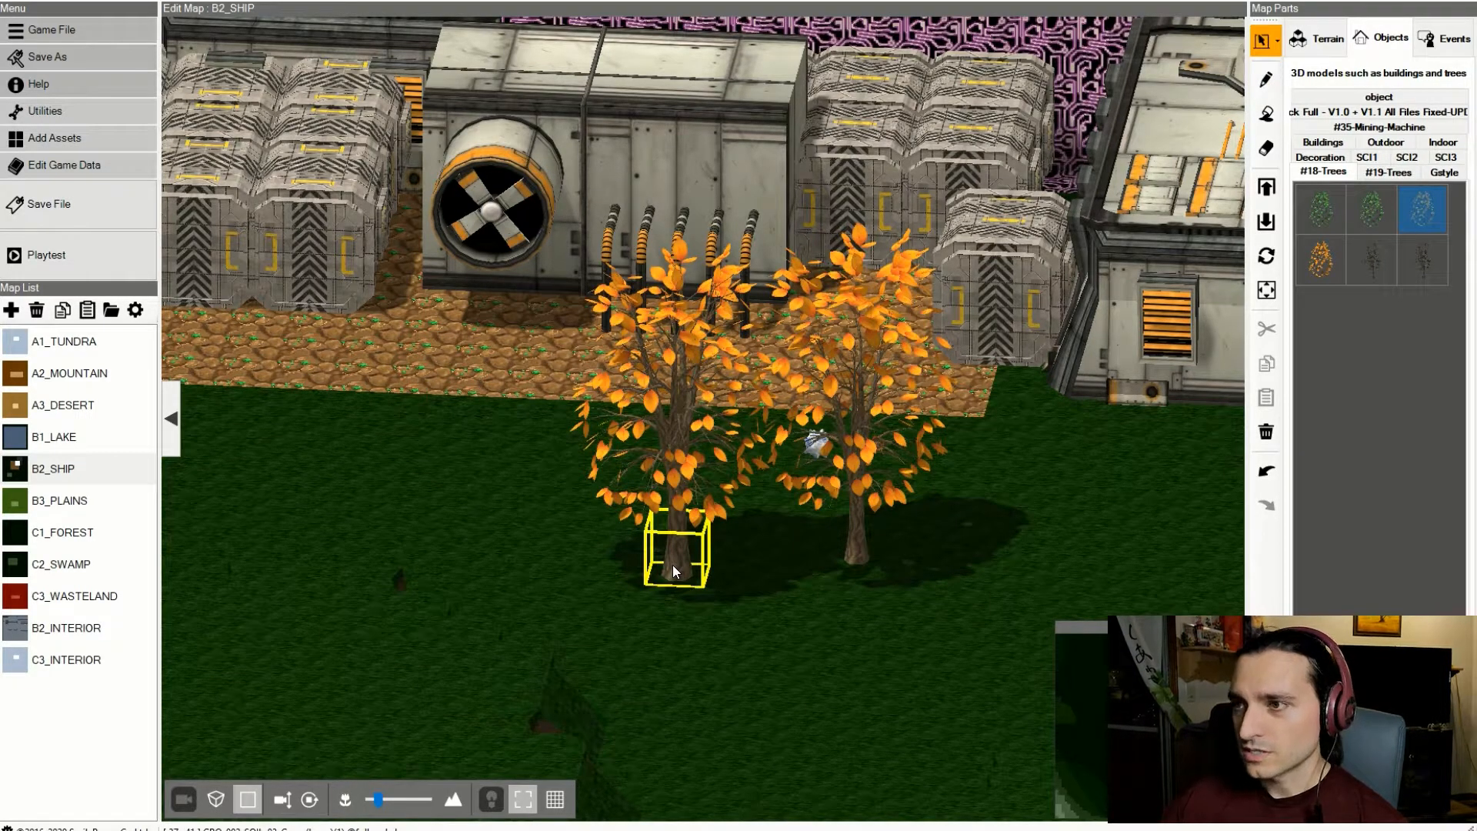
key(ctrl+z)
key(ctrl+z)
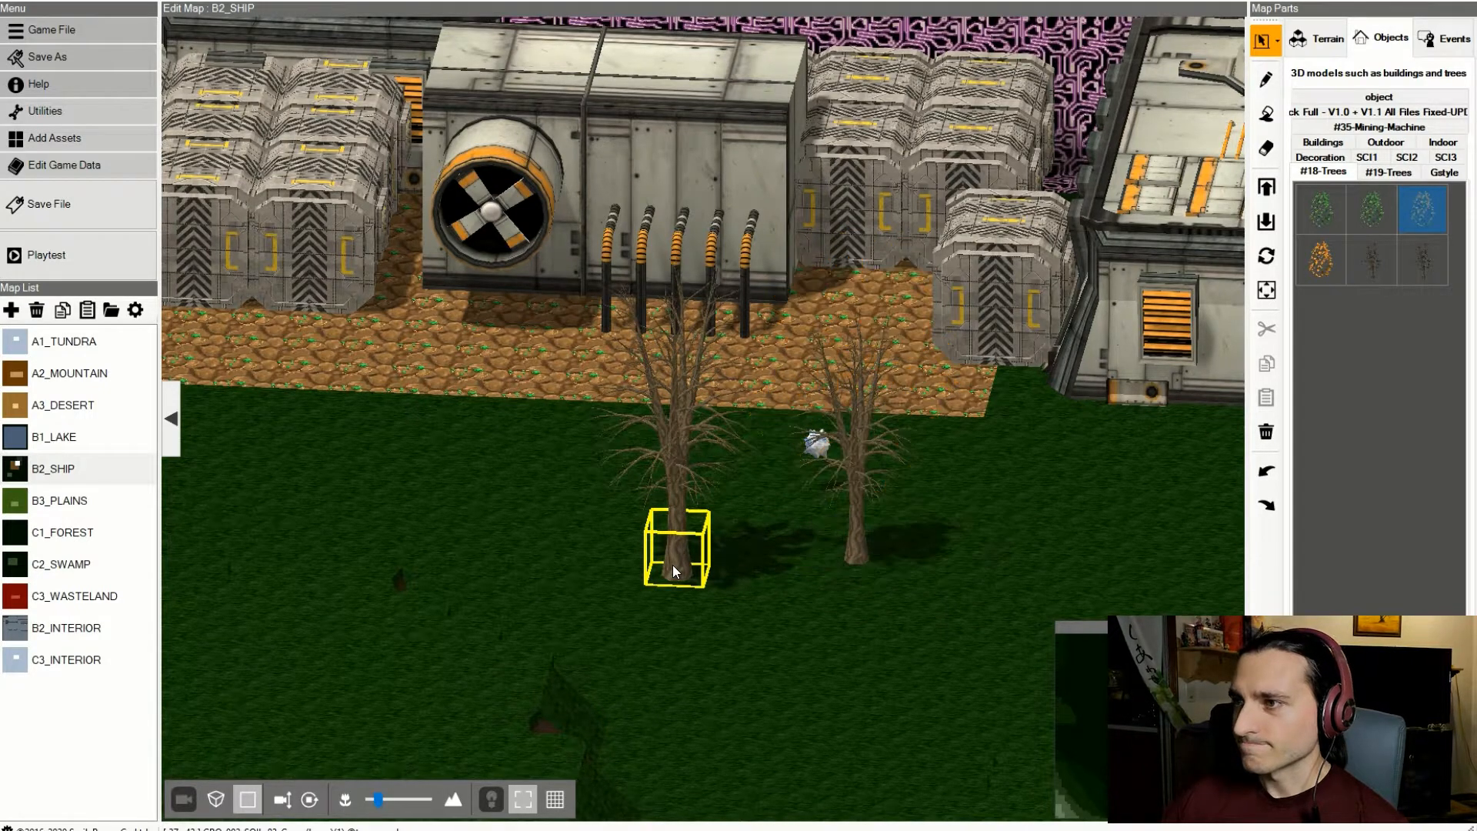
key(ctrl+z)
key(ctrl+z)
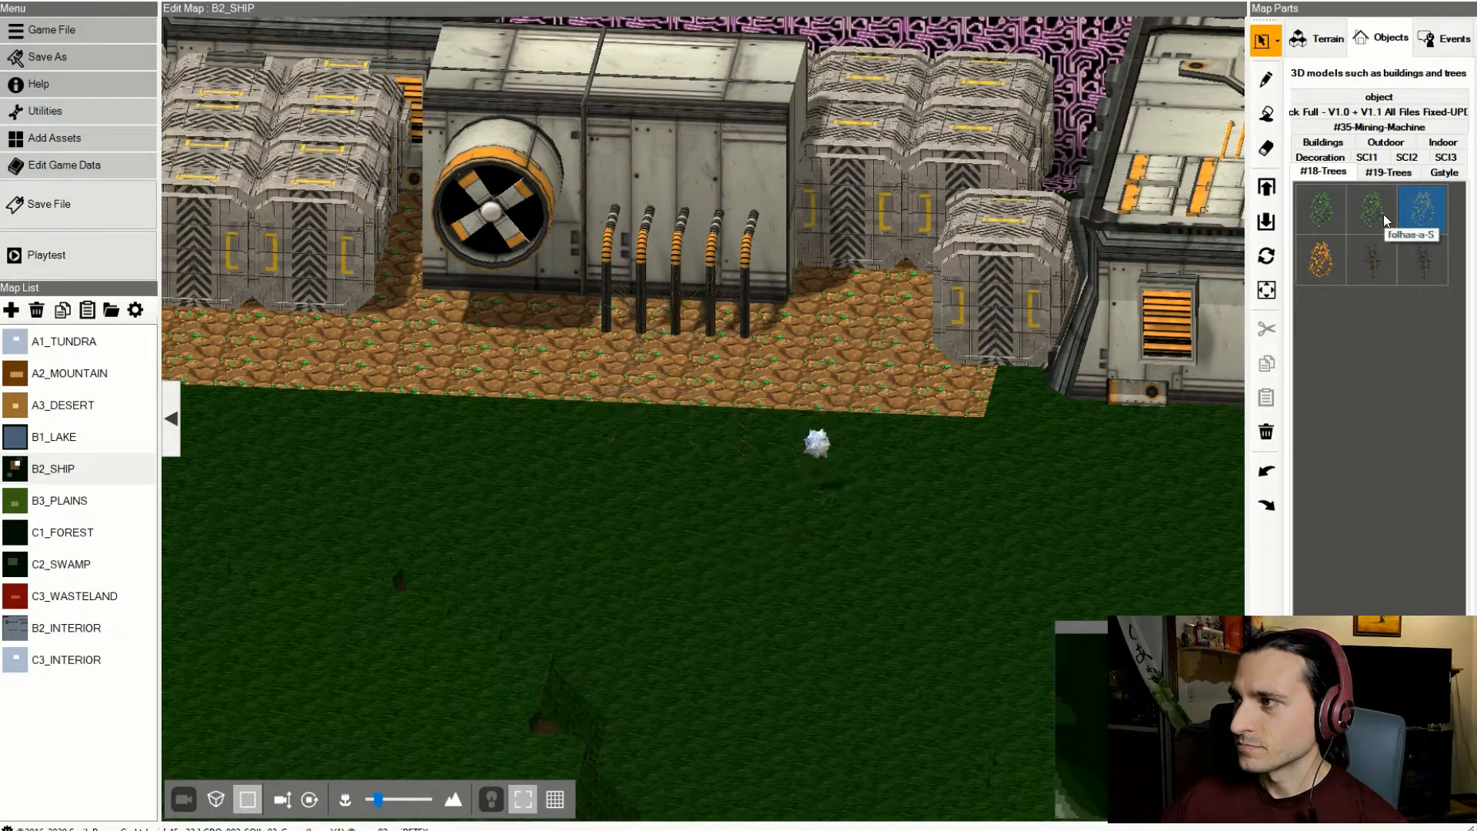
- Place the large bare trunk (tronco-b-L) from the #19-Trees category on the grass in front of the base
click(1416, 265)
click(1385, 170)
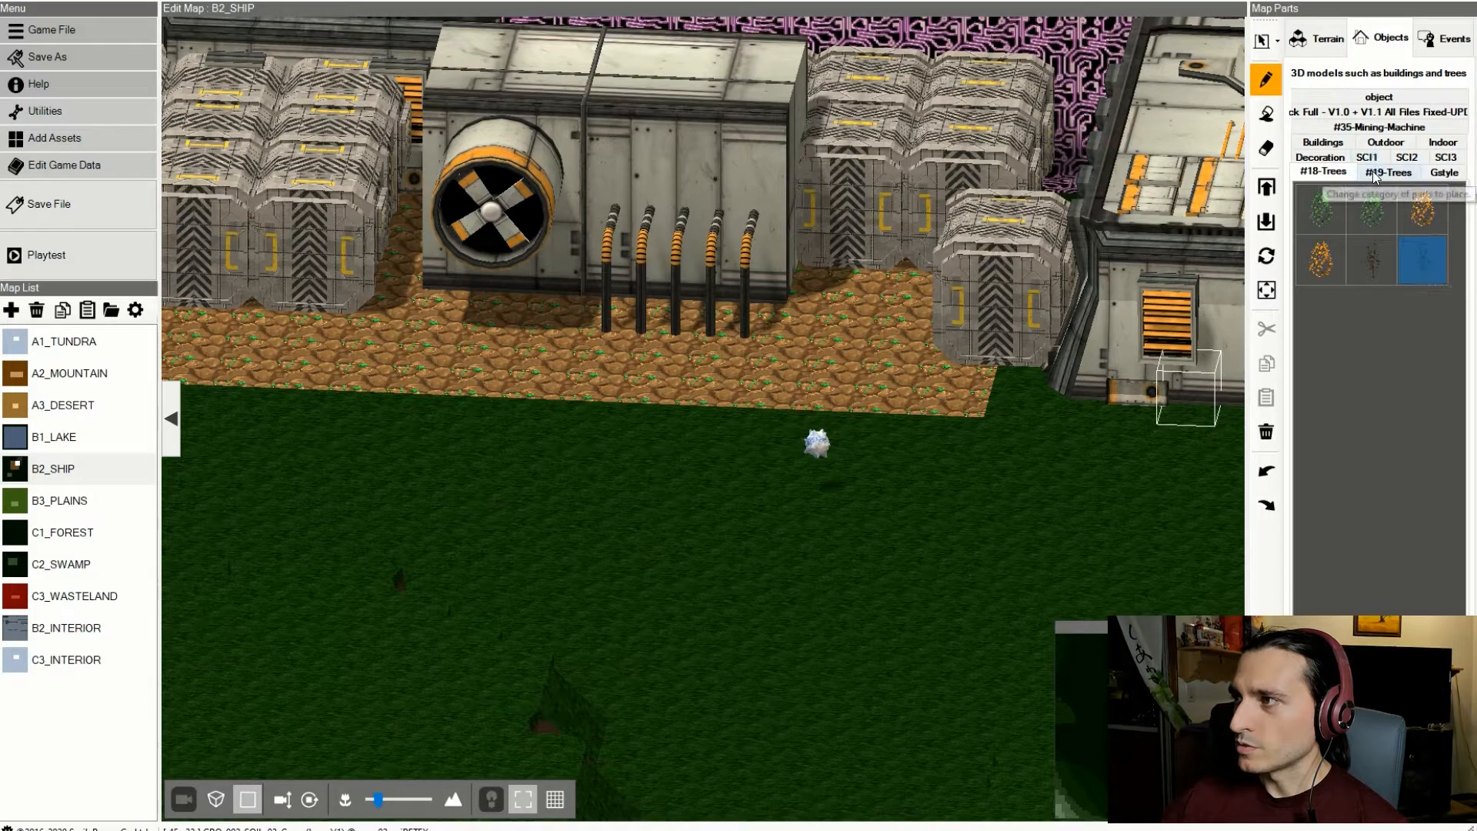
click(1376, 265)
click(651, 512)
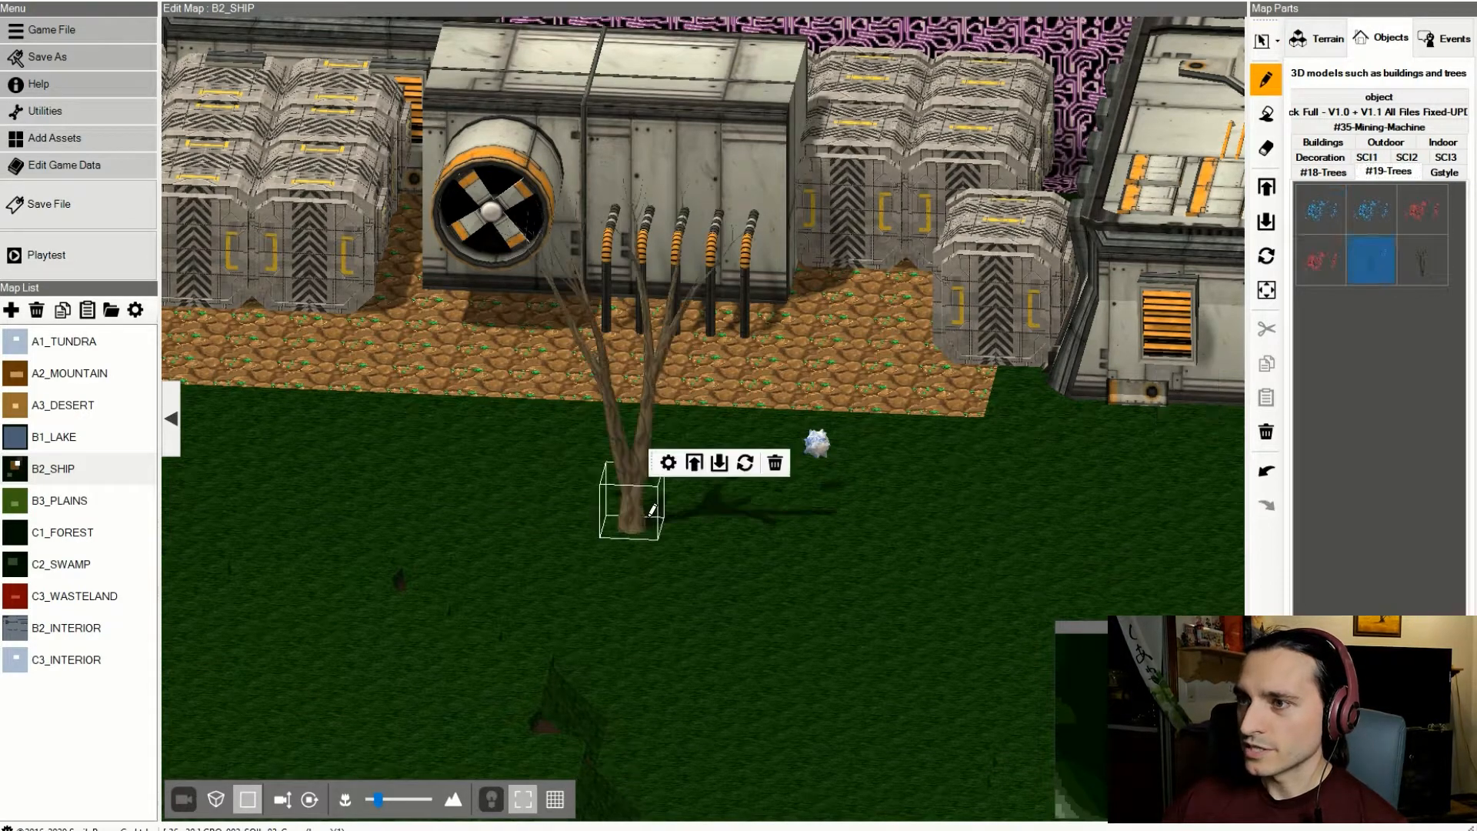
- Try the smaller red foliage object from #19-Trees on the new trunk, then undo its placement
click(1319, 261)
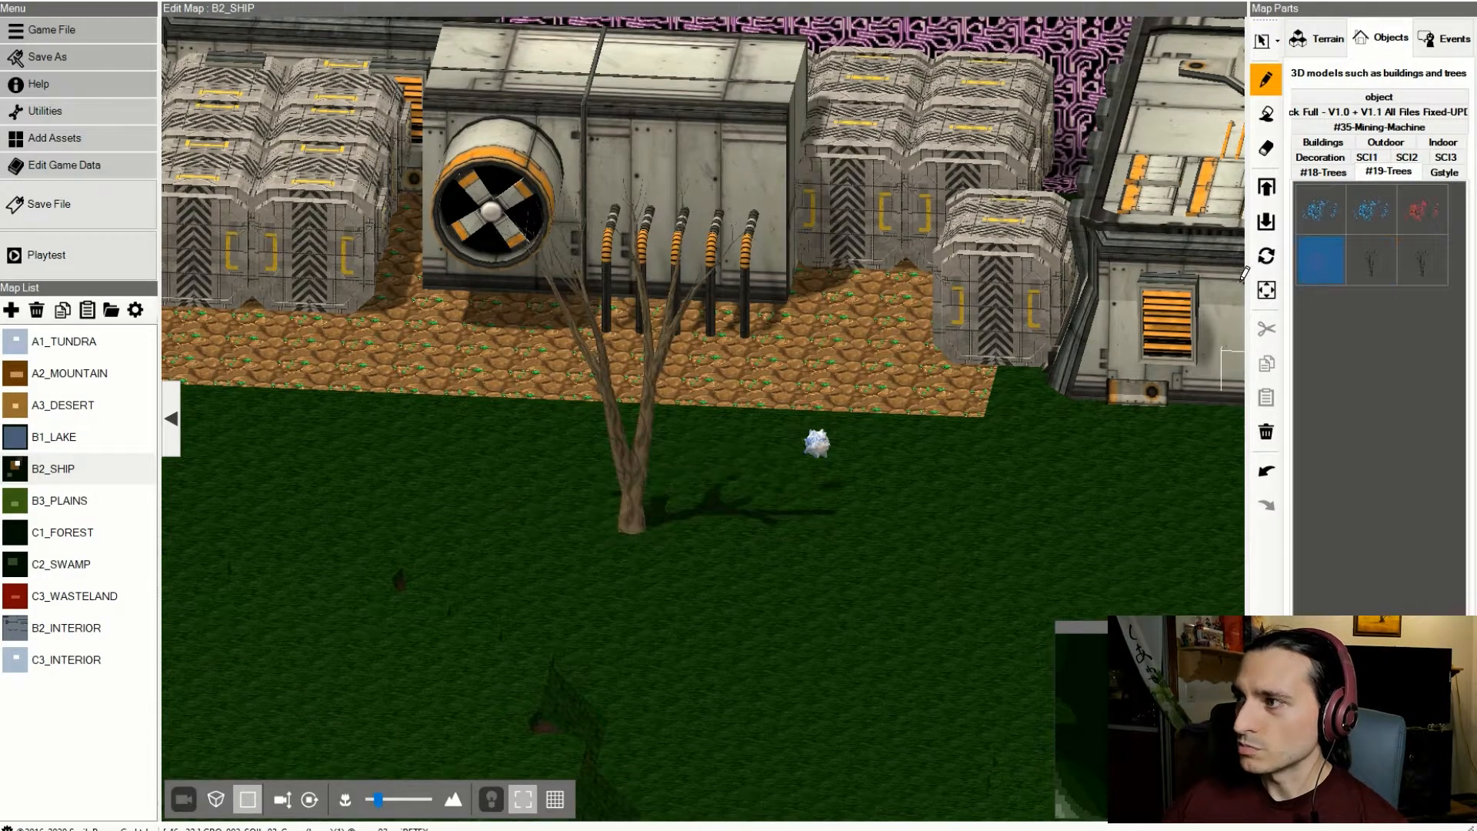
click(625, 490)
middle_drag(626, 498, 704, 478)
mouse_move(703, 477)
right_down()
mouse_move(817, 467)
mouse_move(851, 414)
mouse_move(791, 422)
mouse_move(711, 466)
mouse_move(717, 478)
right_up()
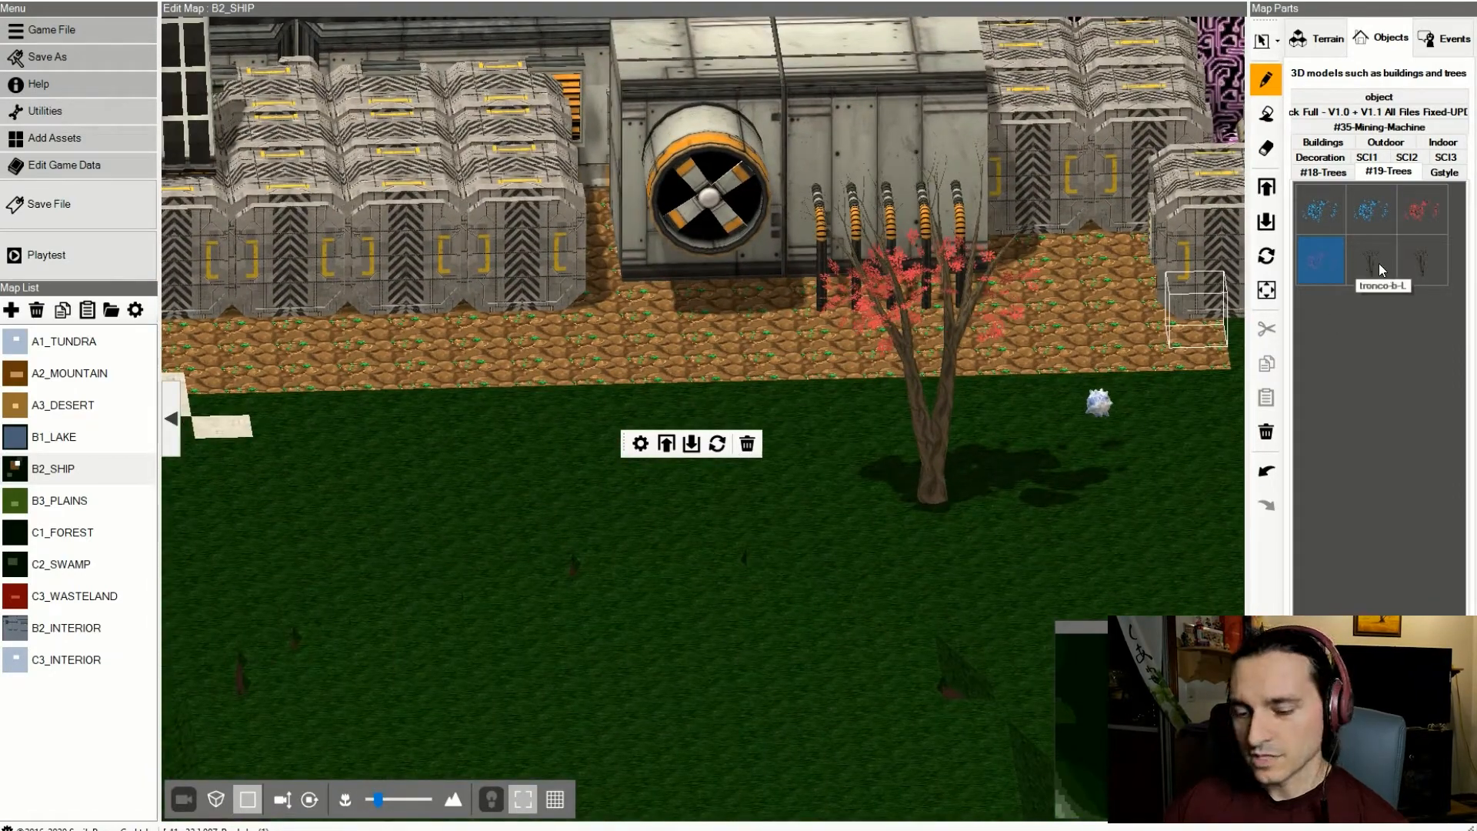
key(ctrl+z)
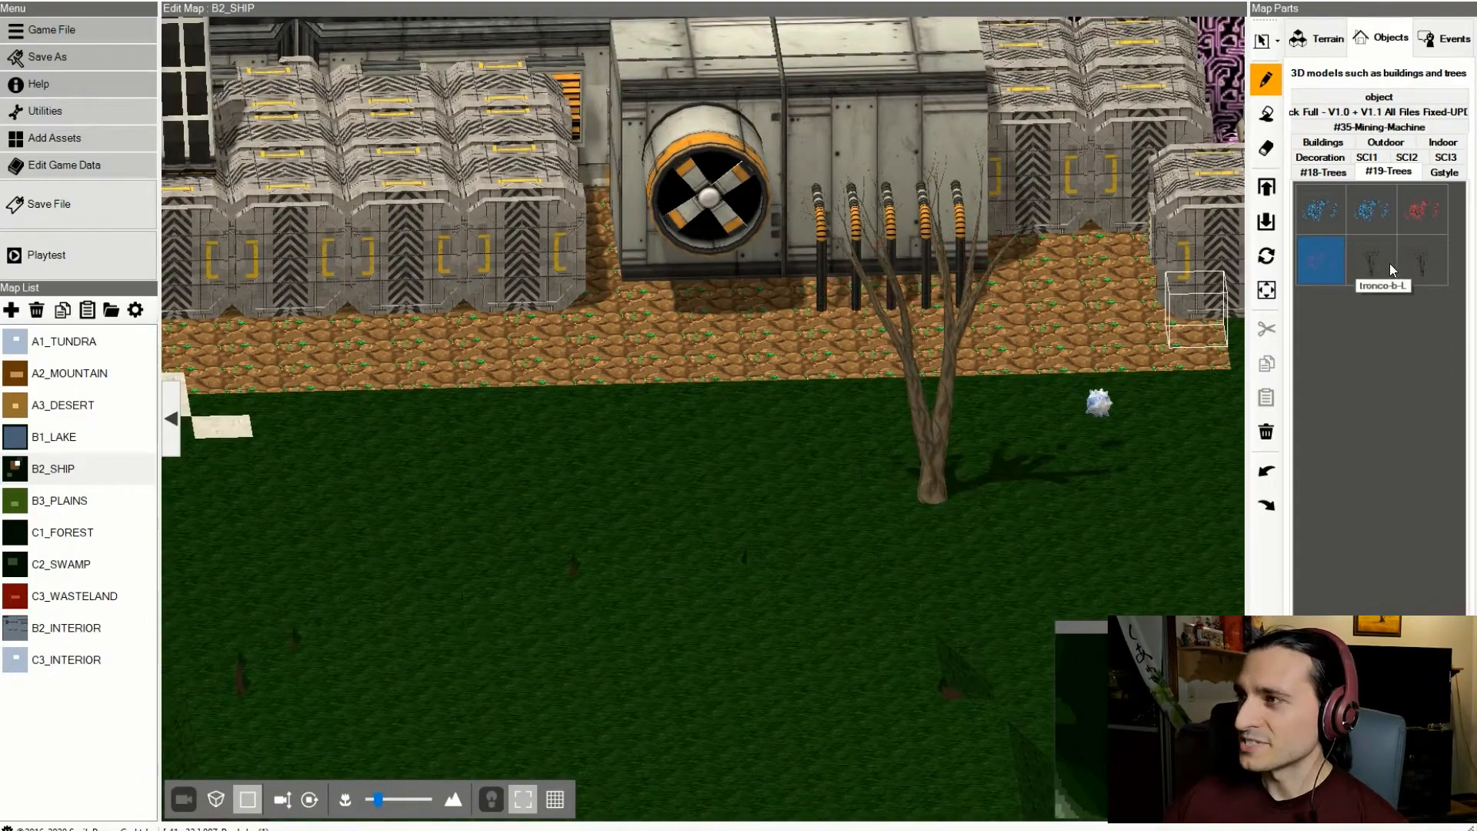
- Place the larger red foliage object from #19-Trees onto the trunk in front of the base
click(1422, 209)
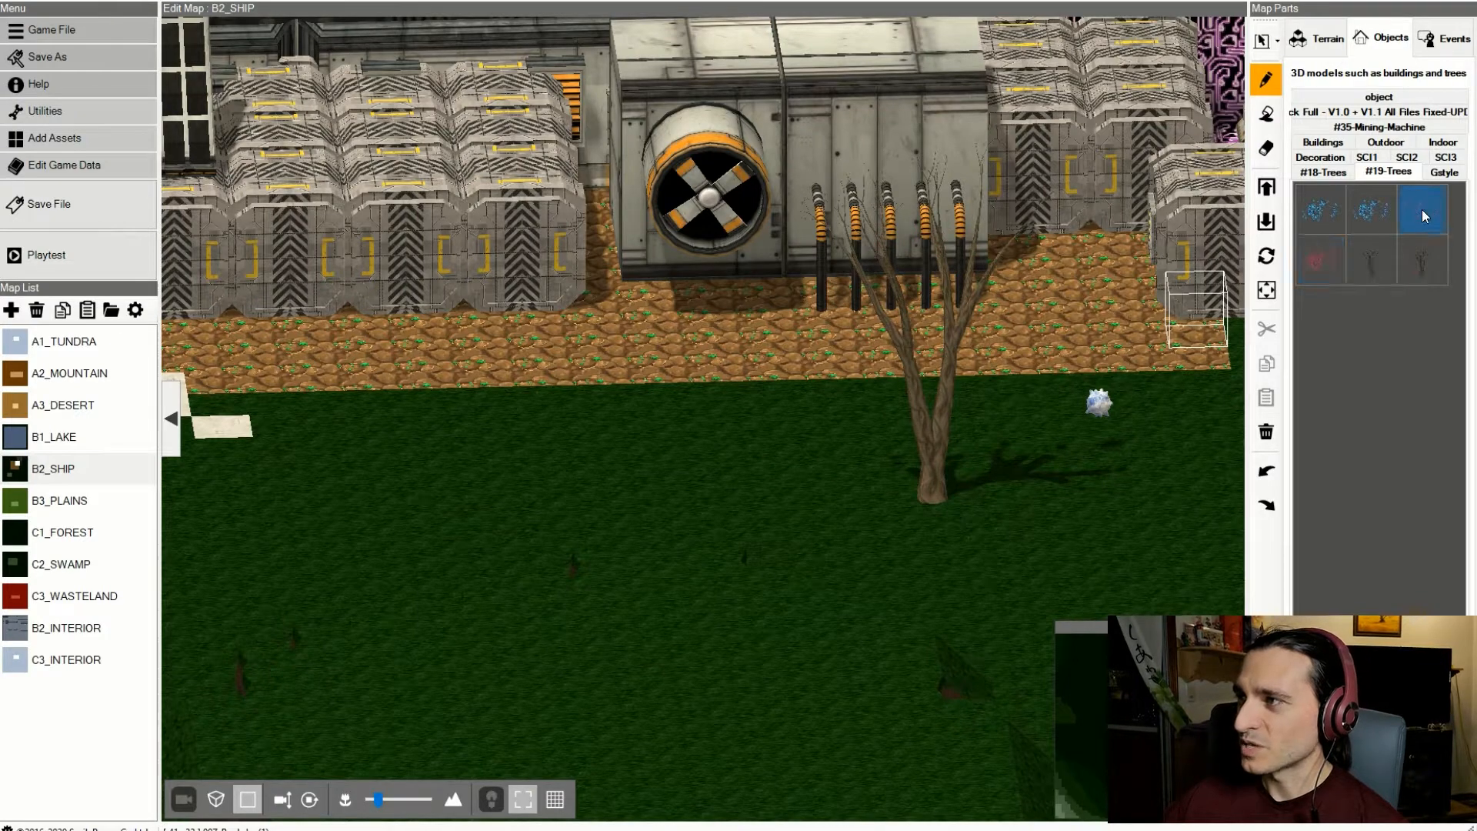
click(936, 473)
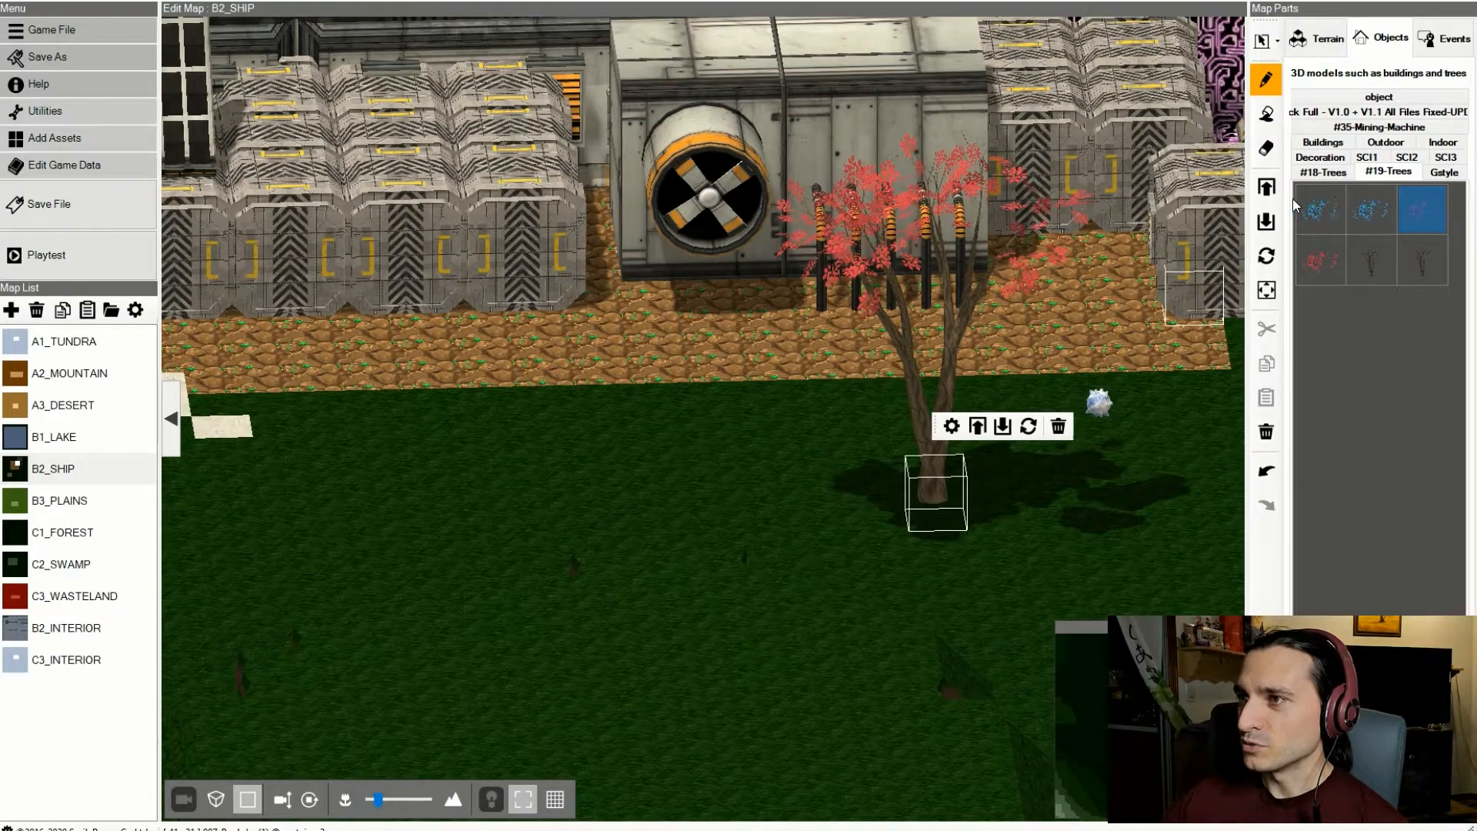
- Place another large bare trunk from #19-Trees on top of the terraced hill beside the base
scroll(1143, 506, down, 5)
scroll(1112, 492, down, 3)
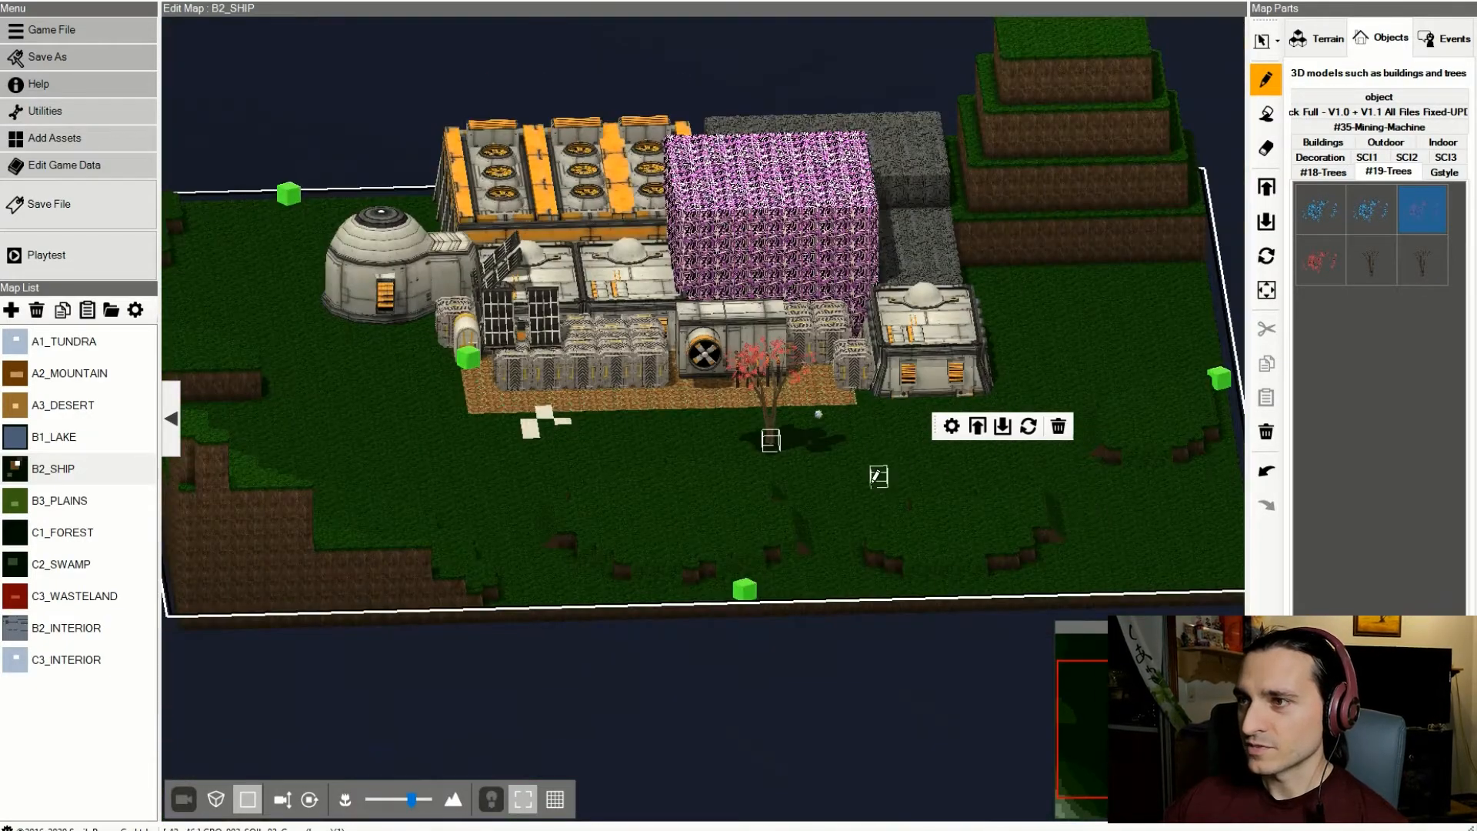
middle_drag(835, 504, 917, 547)
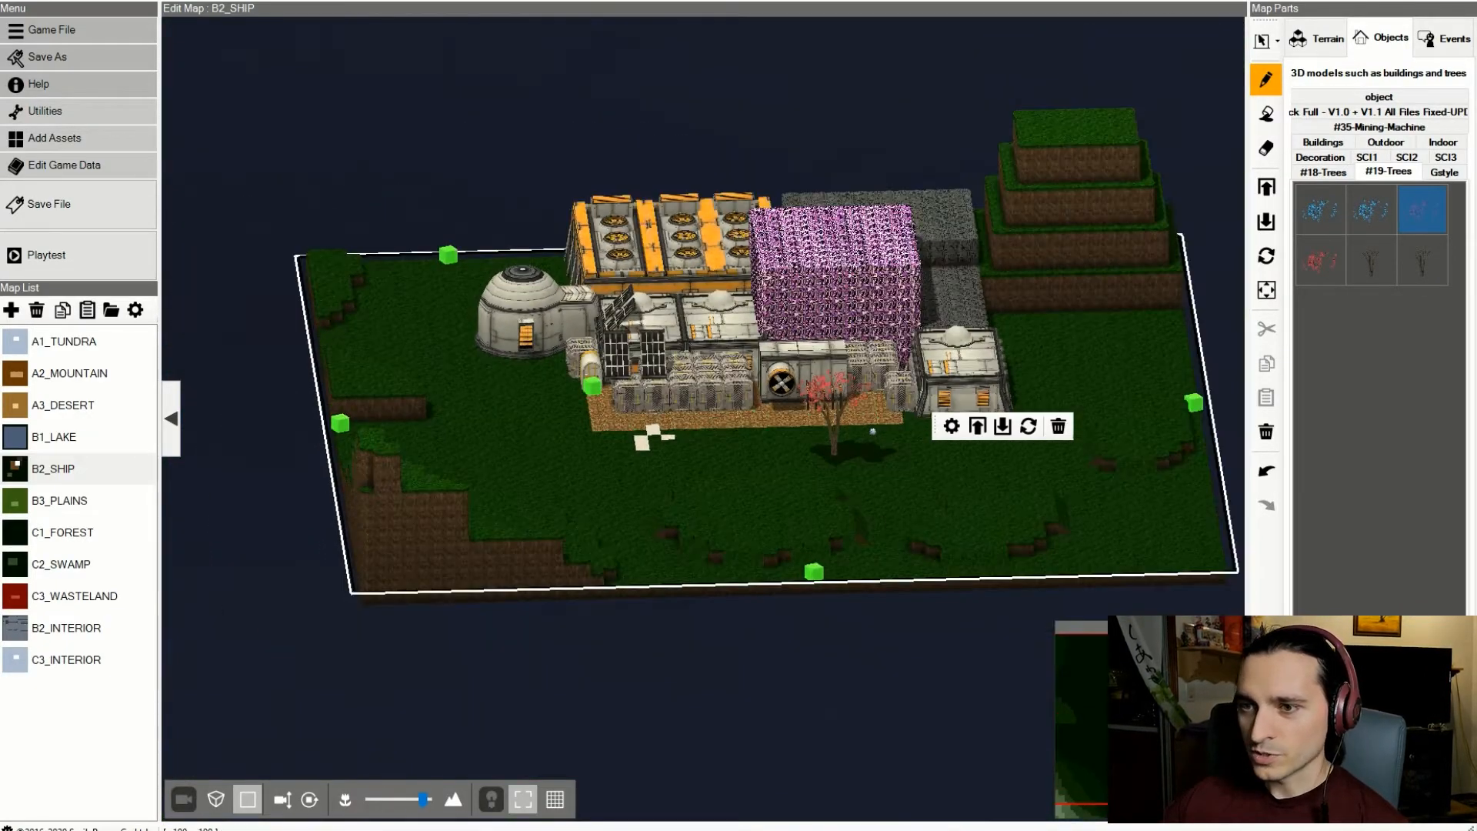
click(284, 798)
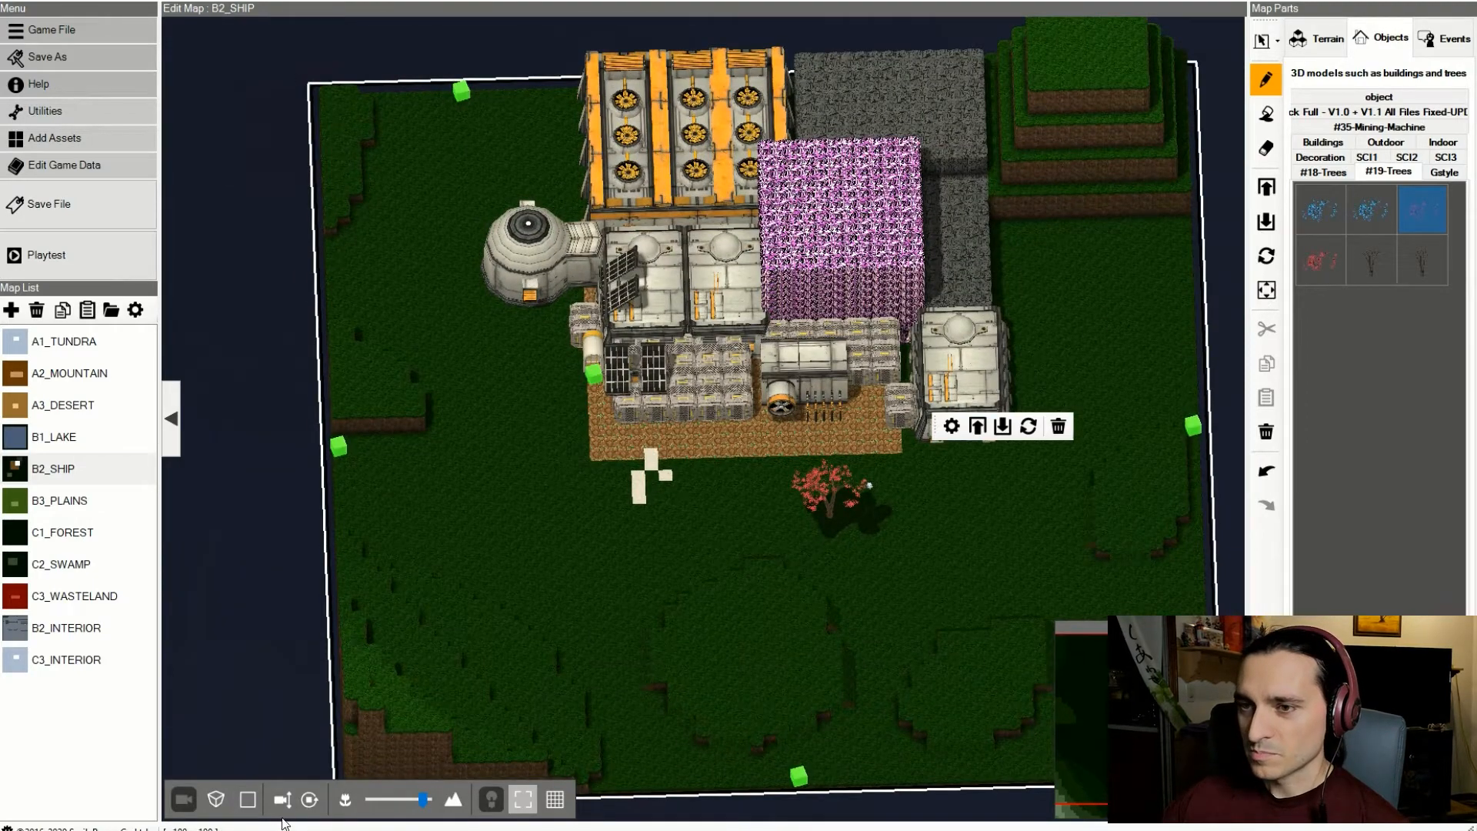
click(248, 801)
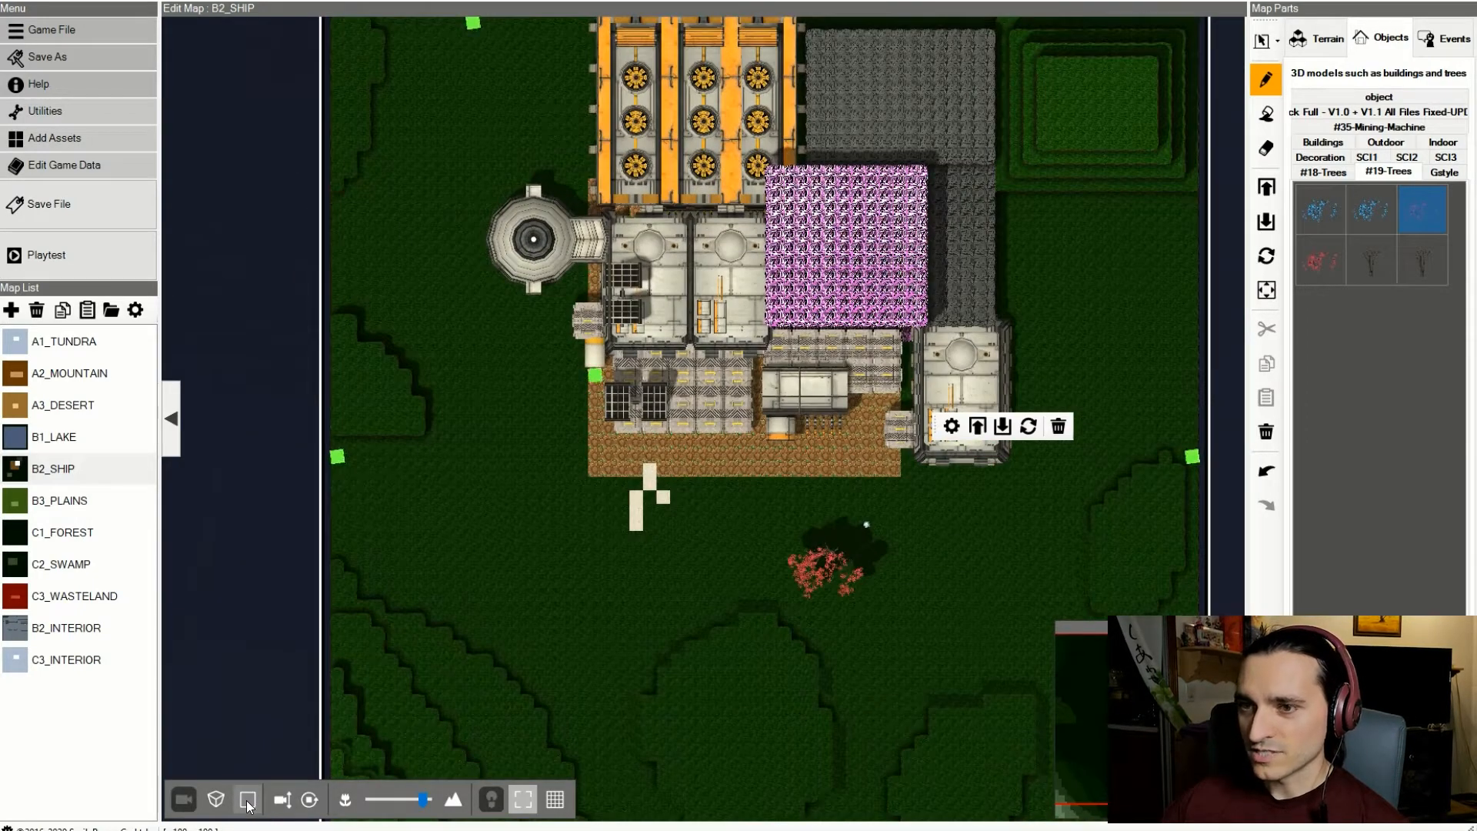
click(217, 800)
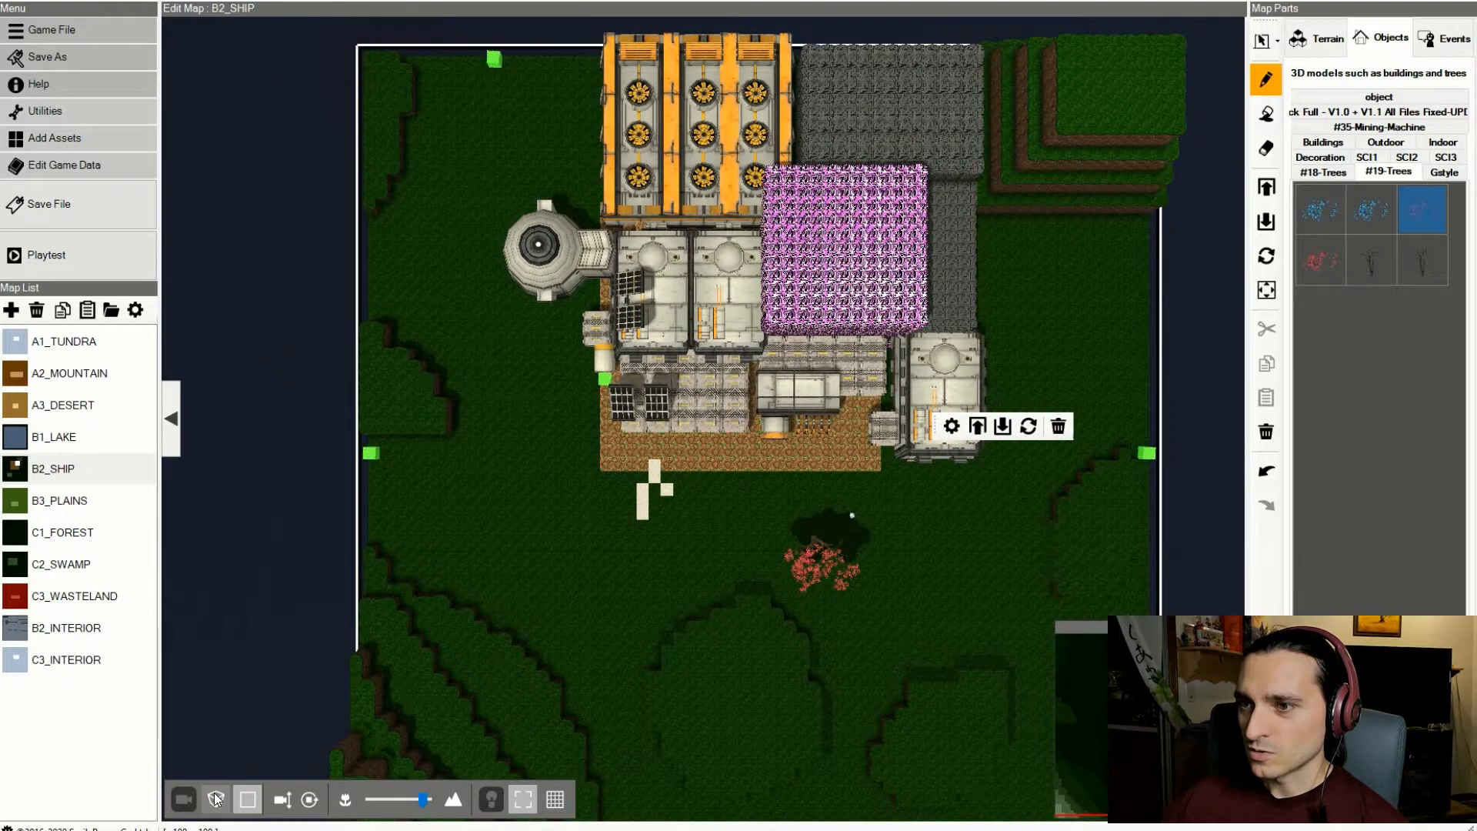
click(1373, 260)
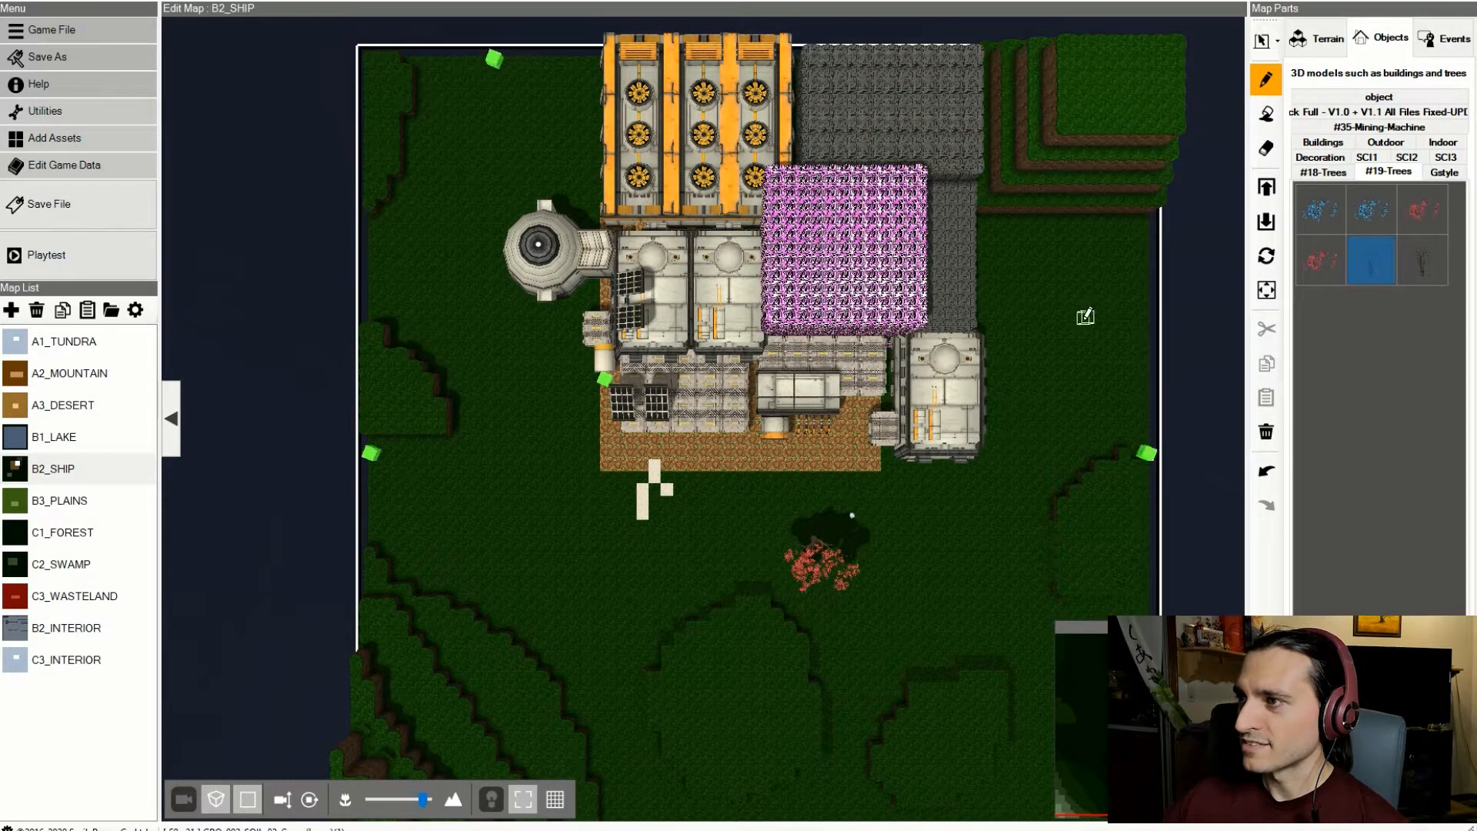
click(1083, 115)
- Place the large blue foliage (folhas-c-L) from #19-Trees on the bare trunk atop the terraced hill
click(226, 801)
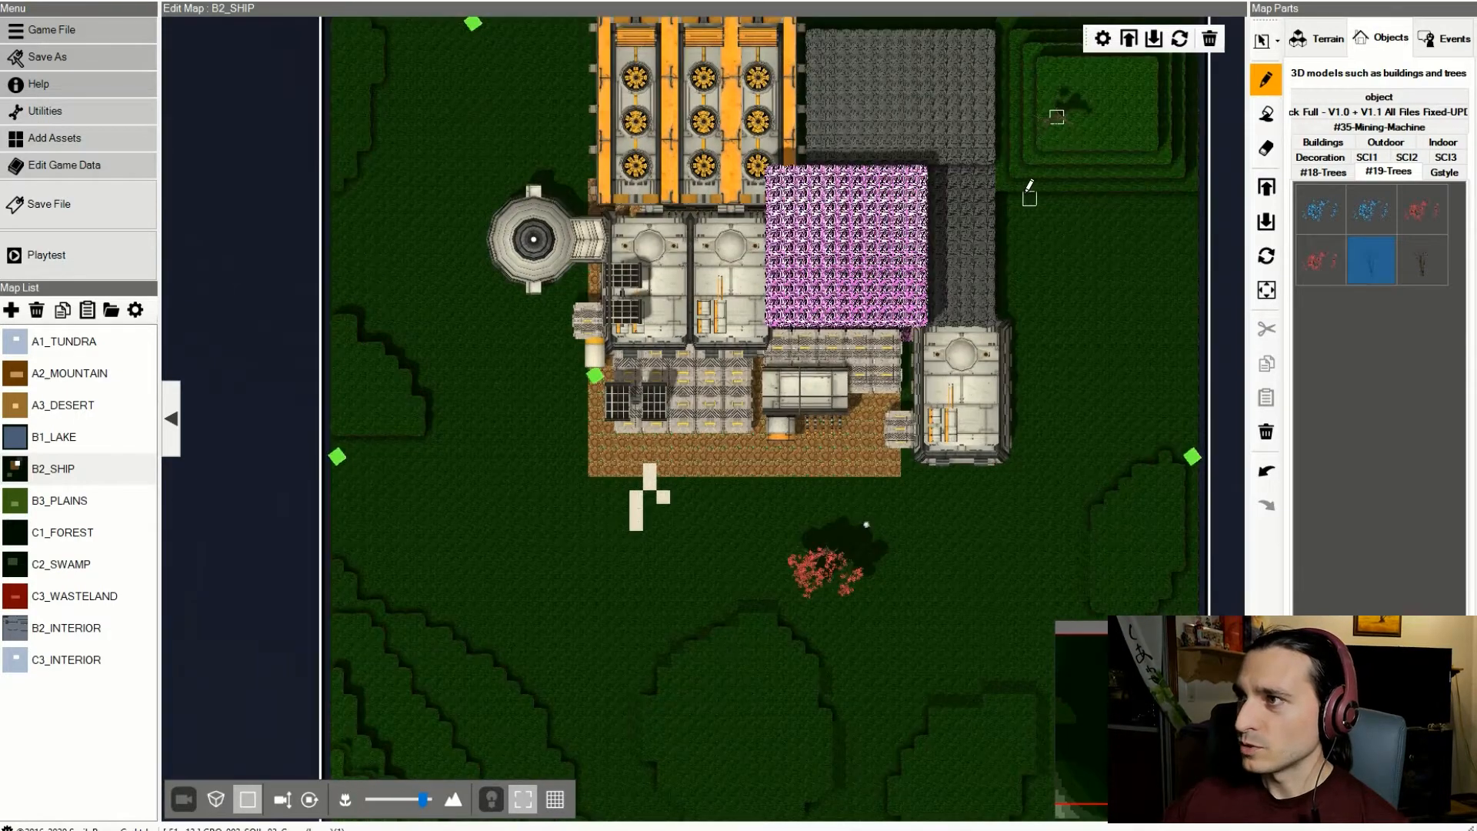
click(1328, 207)
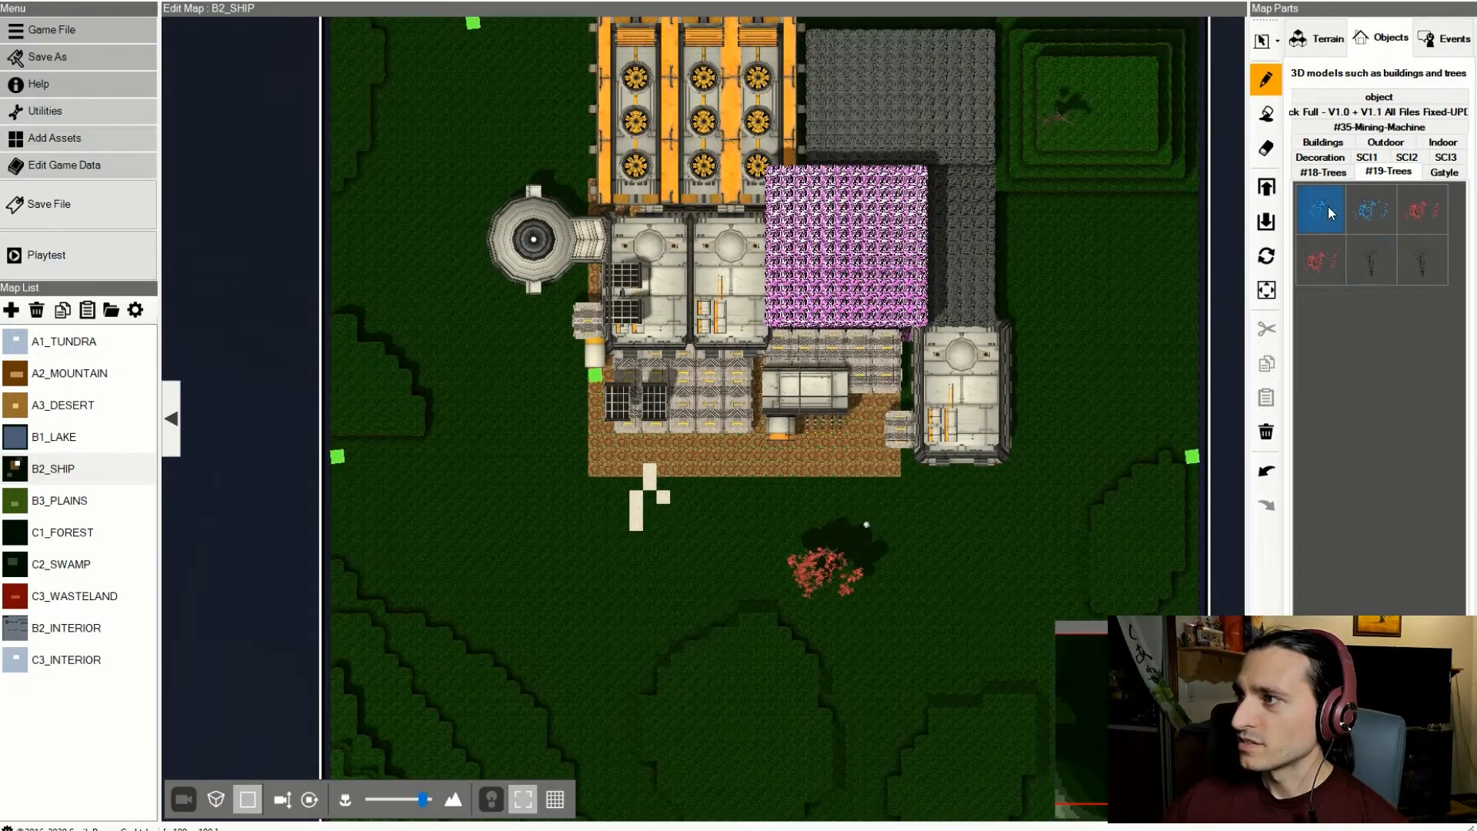
click(1058, 112)
- Place seven more large bare trunks from #19-Trees on the grass and raised mounds around the base
click(1376, 266)
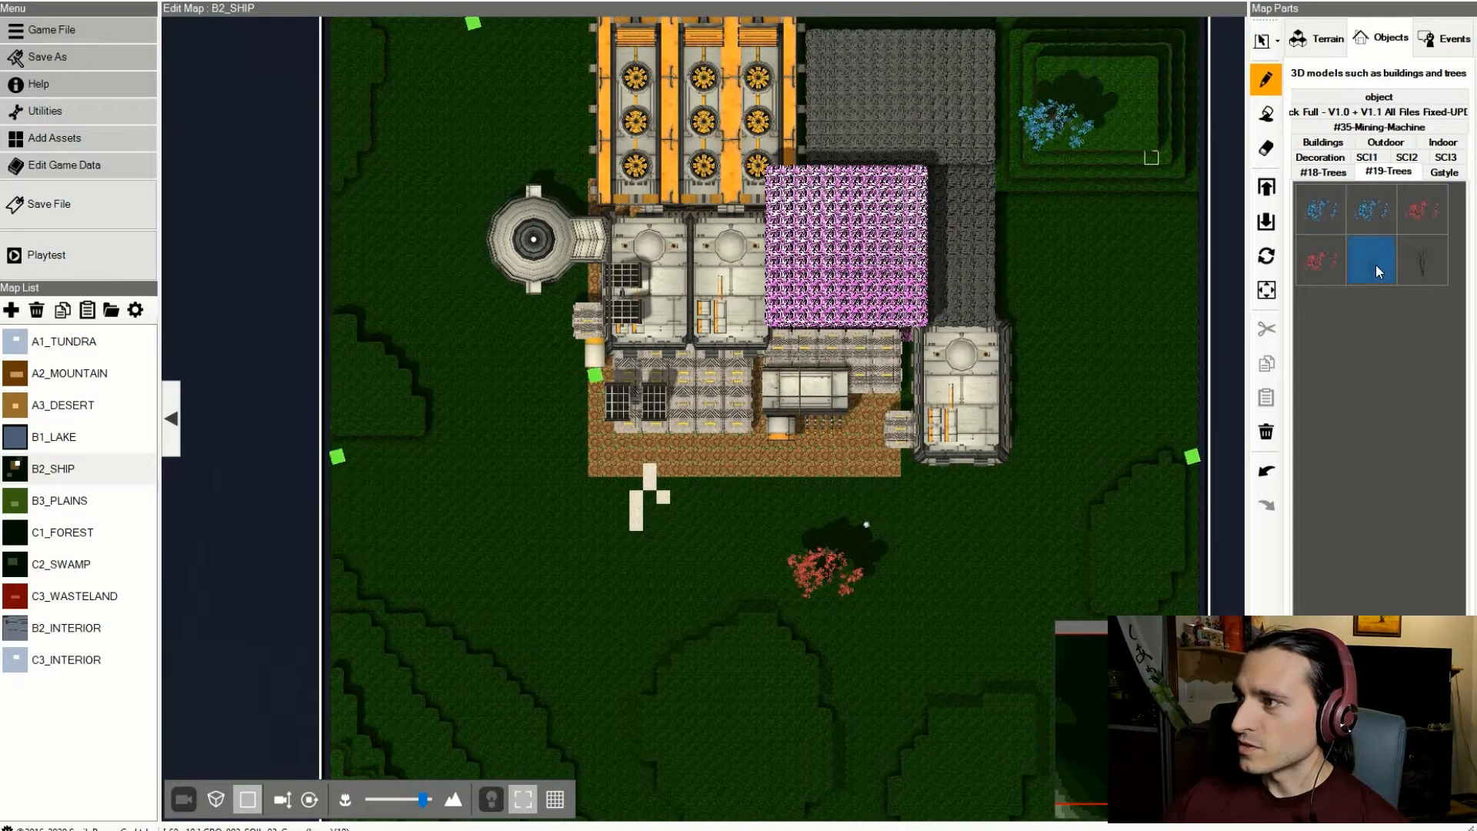
click(1031, 278)
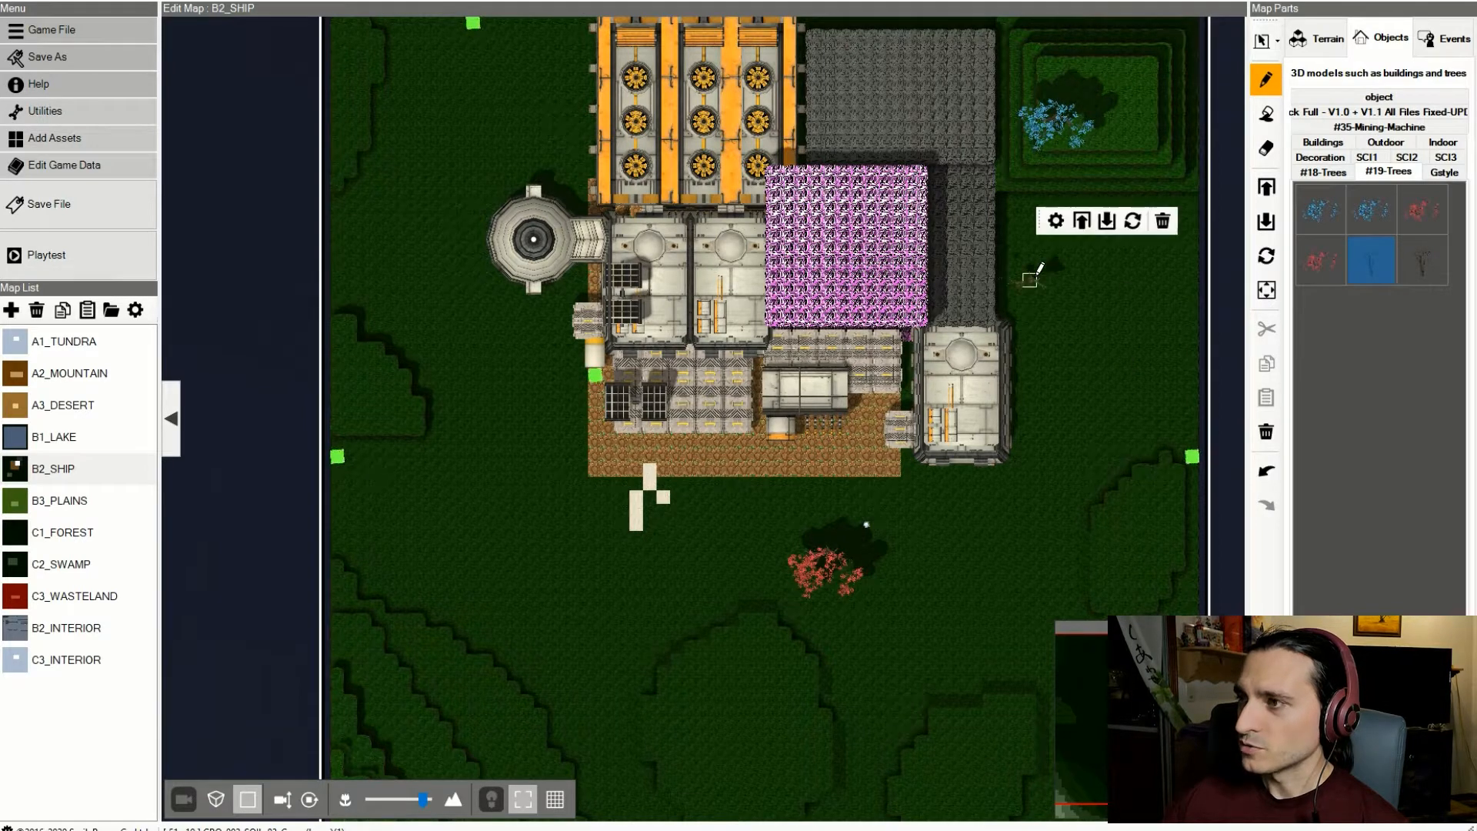
click(1138, 564)
click(717, 766)
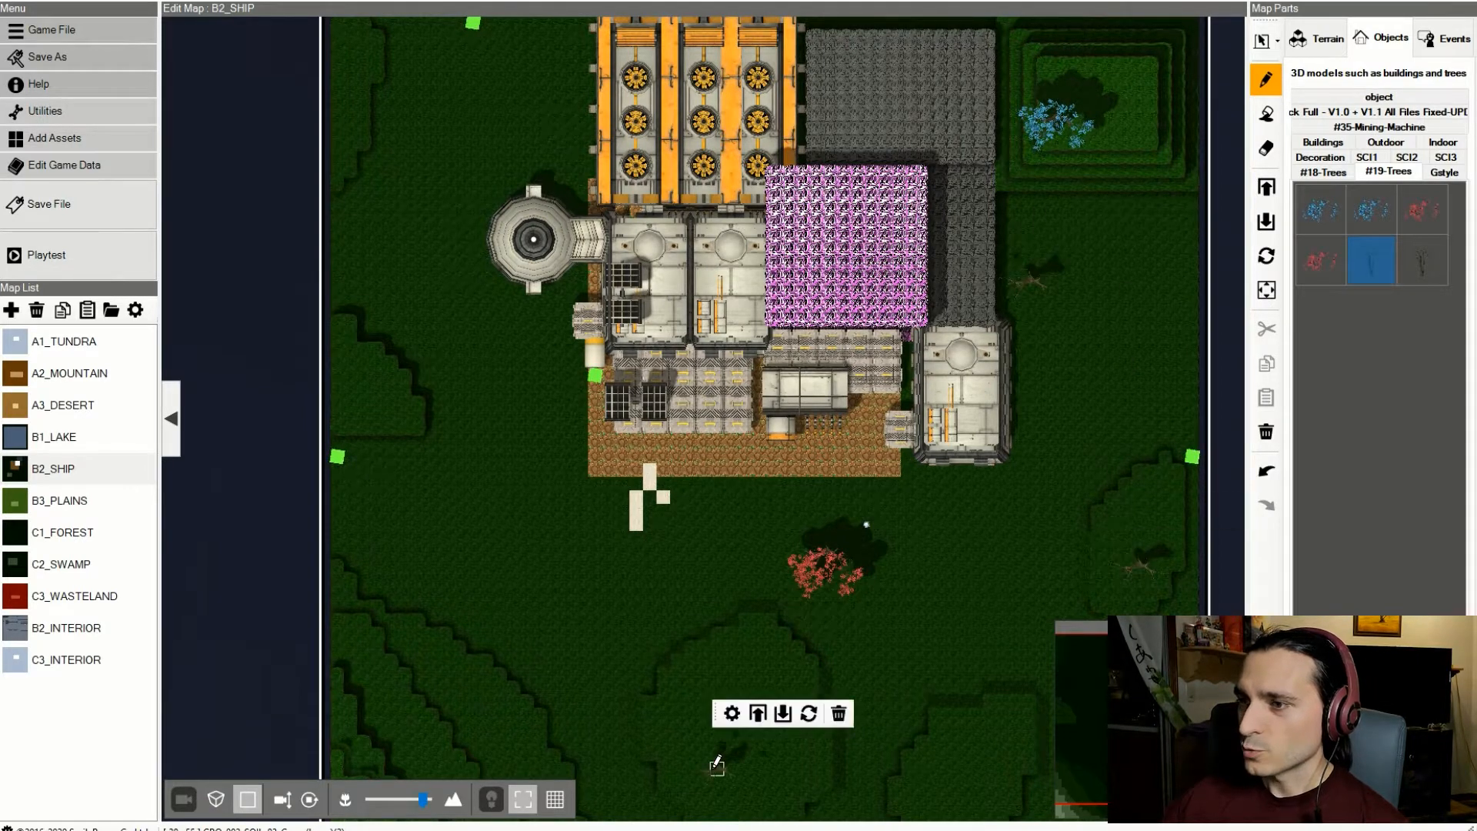
click(514, 728)
click(364, 388)
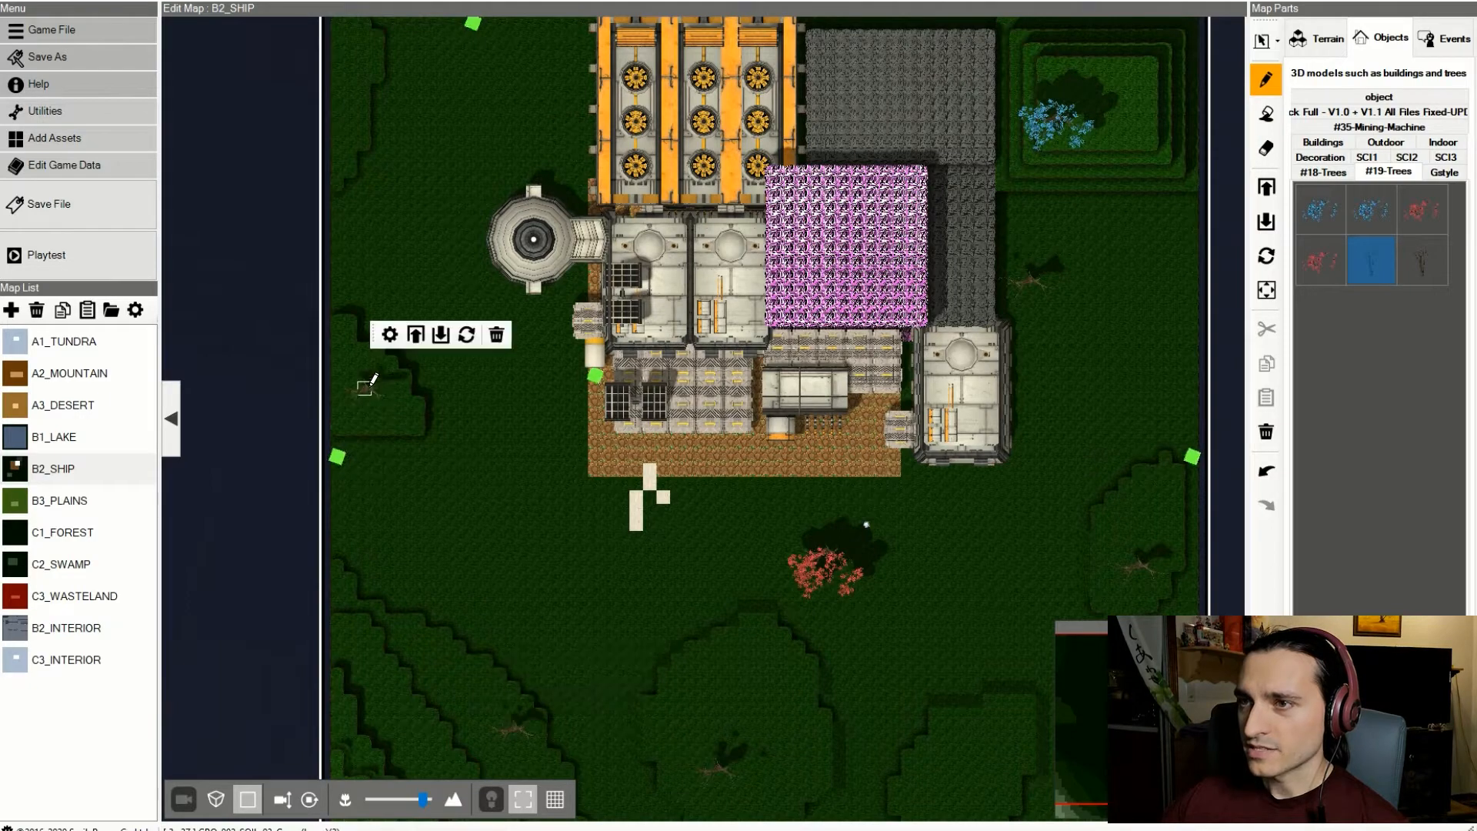
click(432, 116)
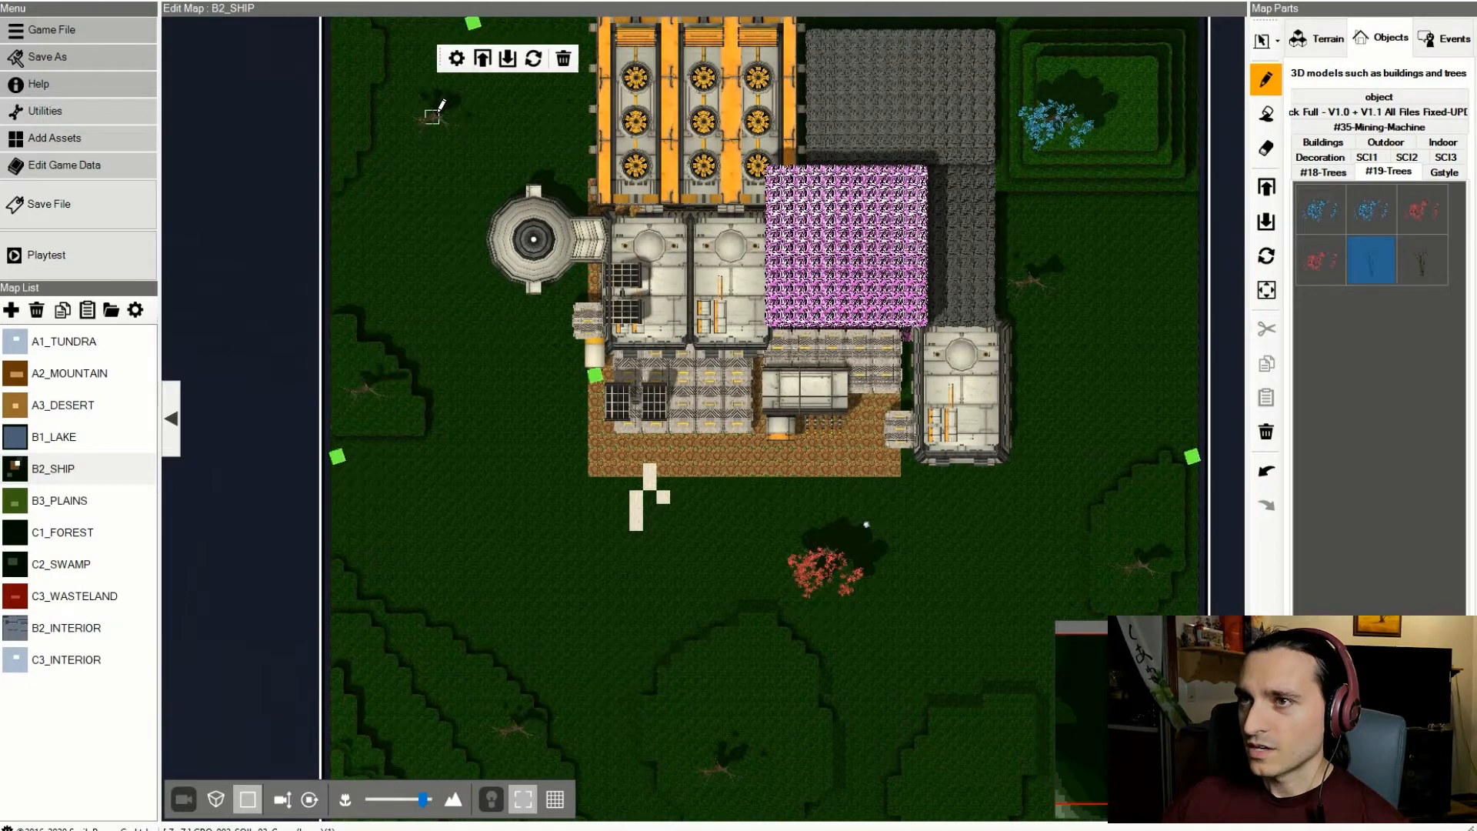
click(567, 115)
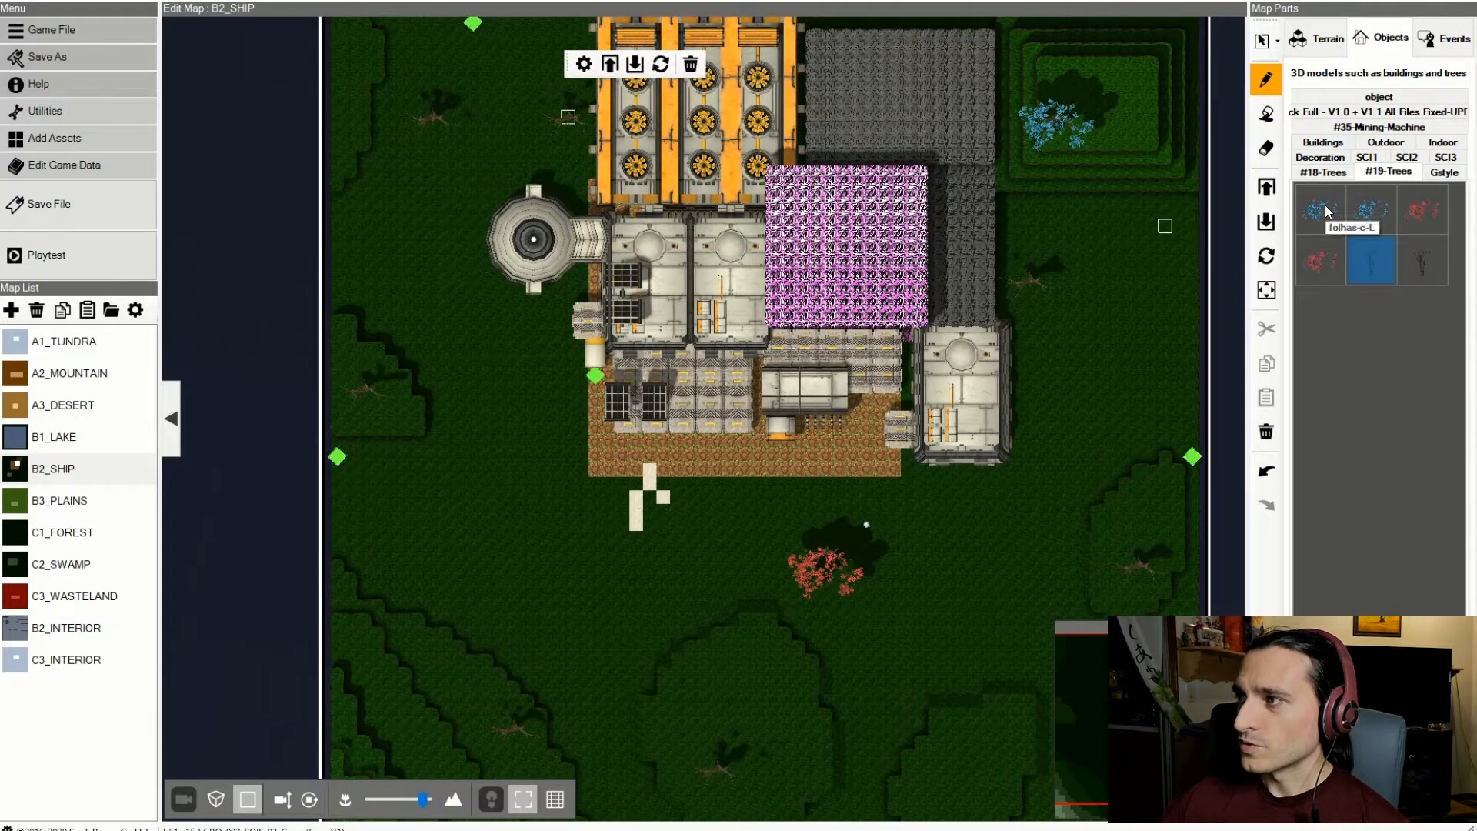
- Top the four trunks beside and in front of the base with red foliage (folhas-d-L), and the three on the round tower's side with blue foliage (folhas-c-L)
click(1419, 209)
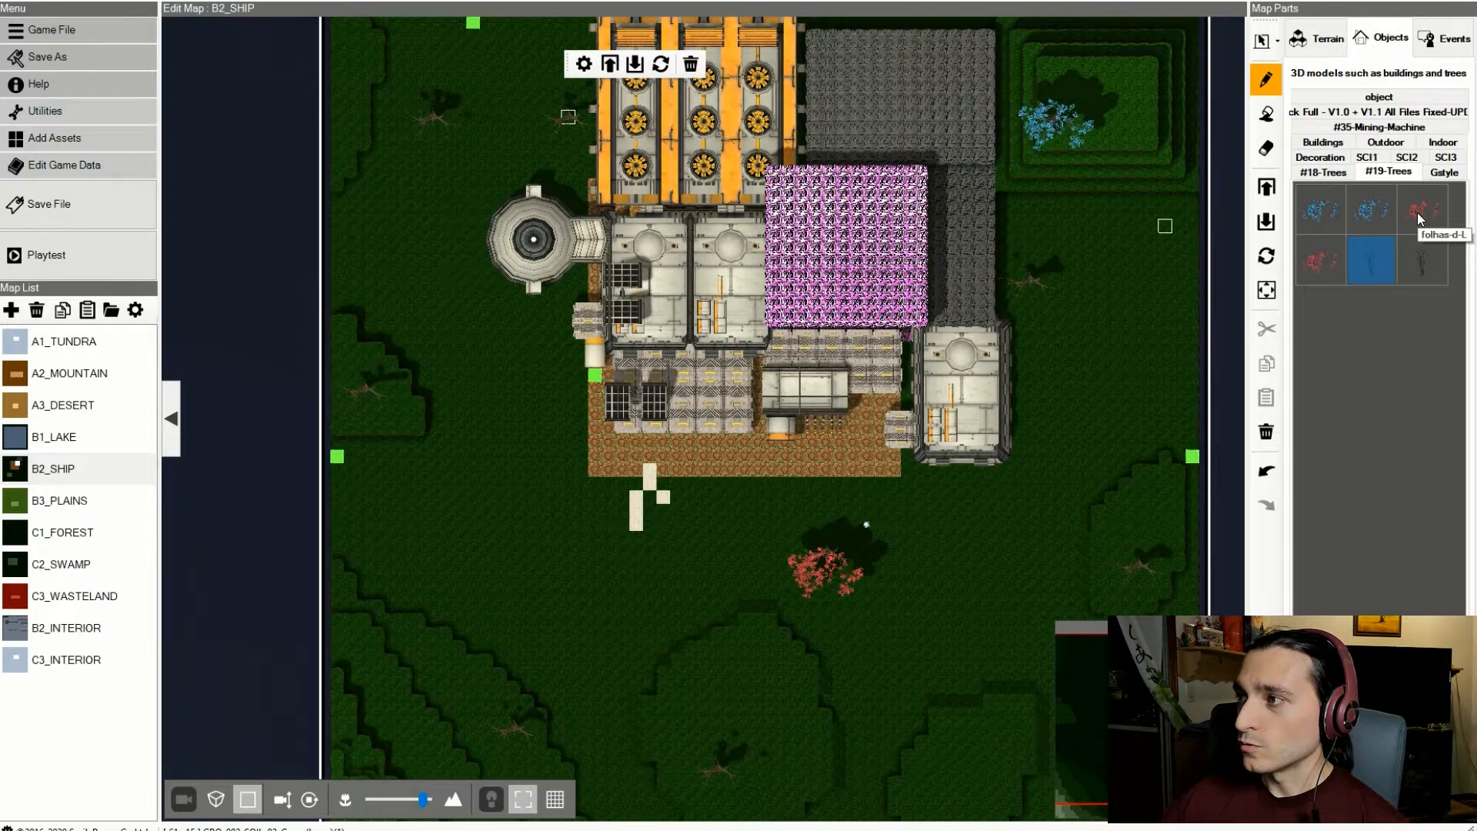
click(1030, 287)
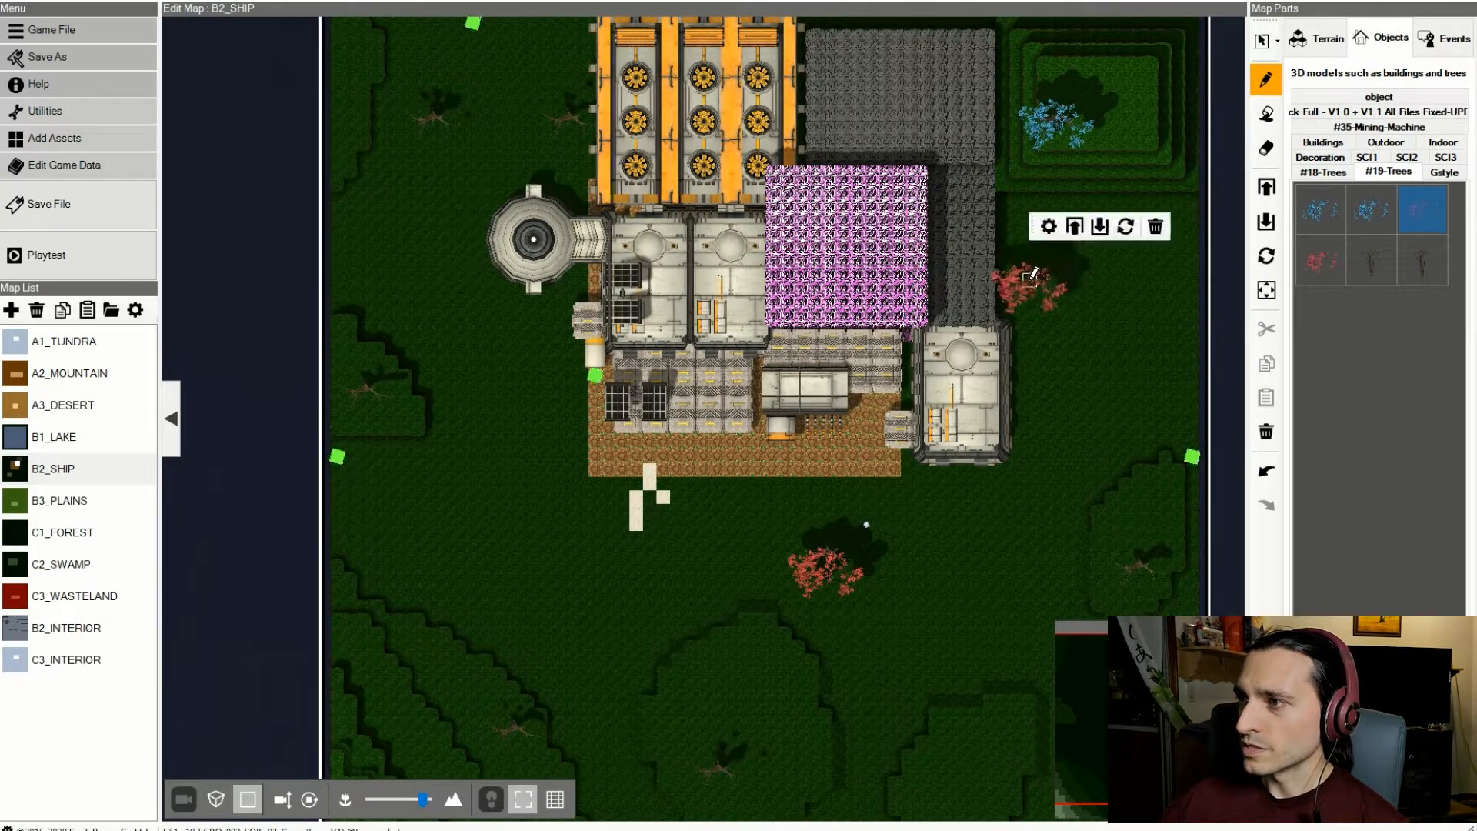
click(1138, 563)
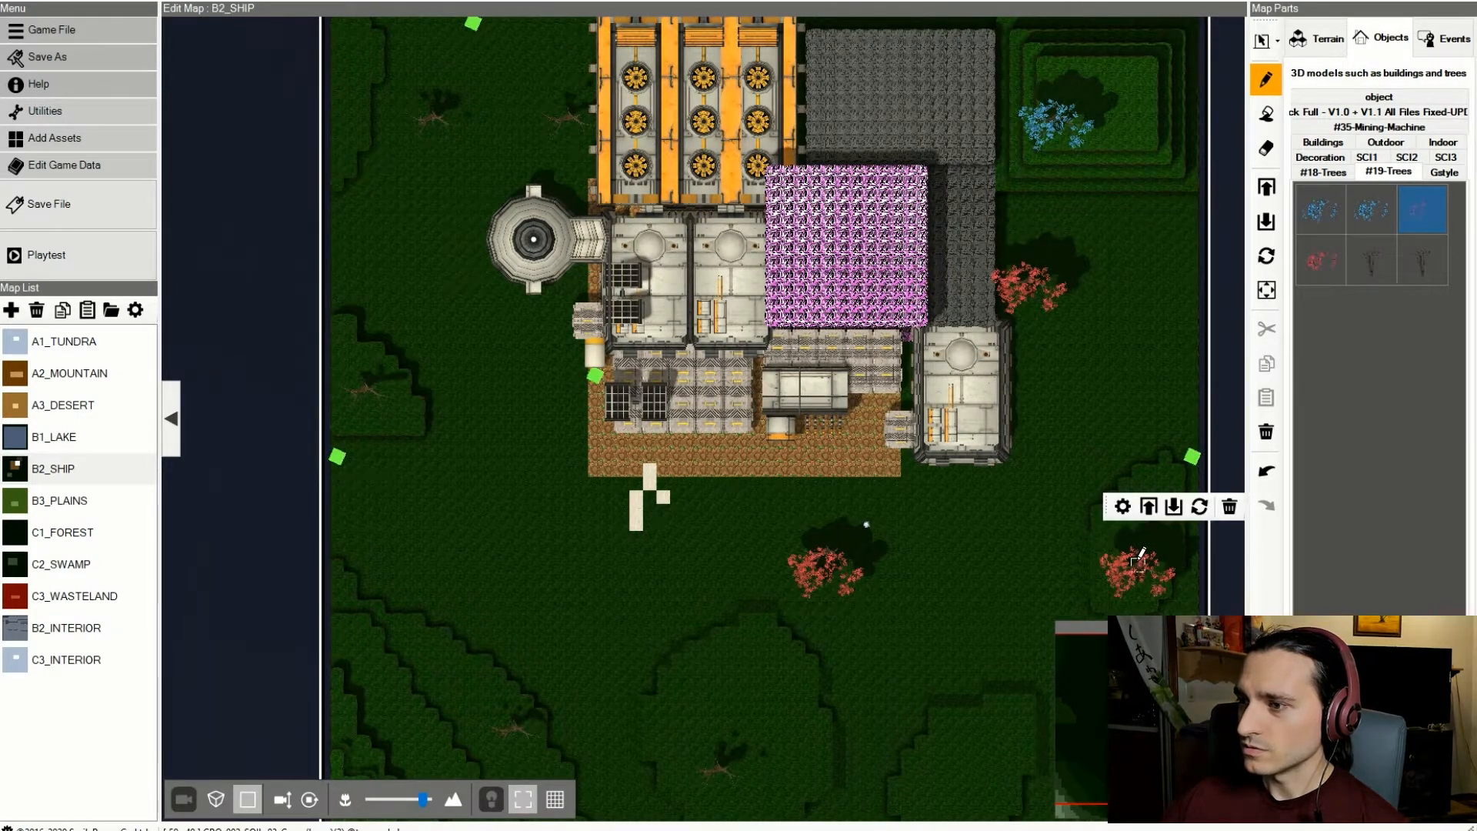
click(717, 762)
click(513, 723)
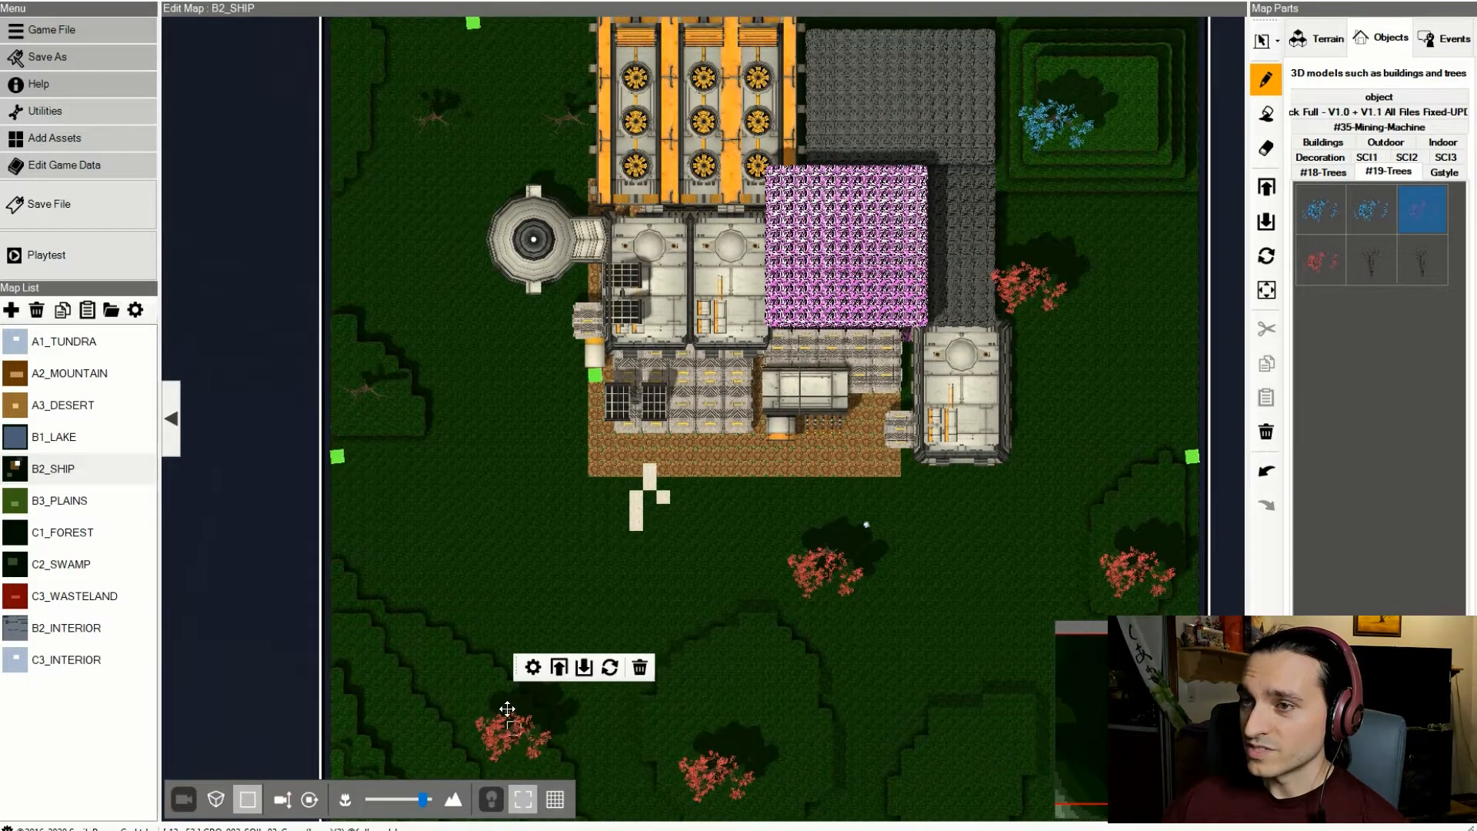
click(432, 114)
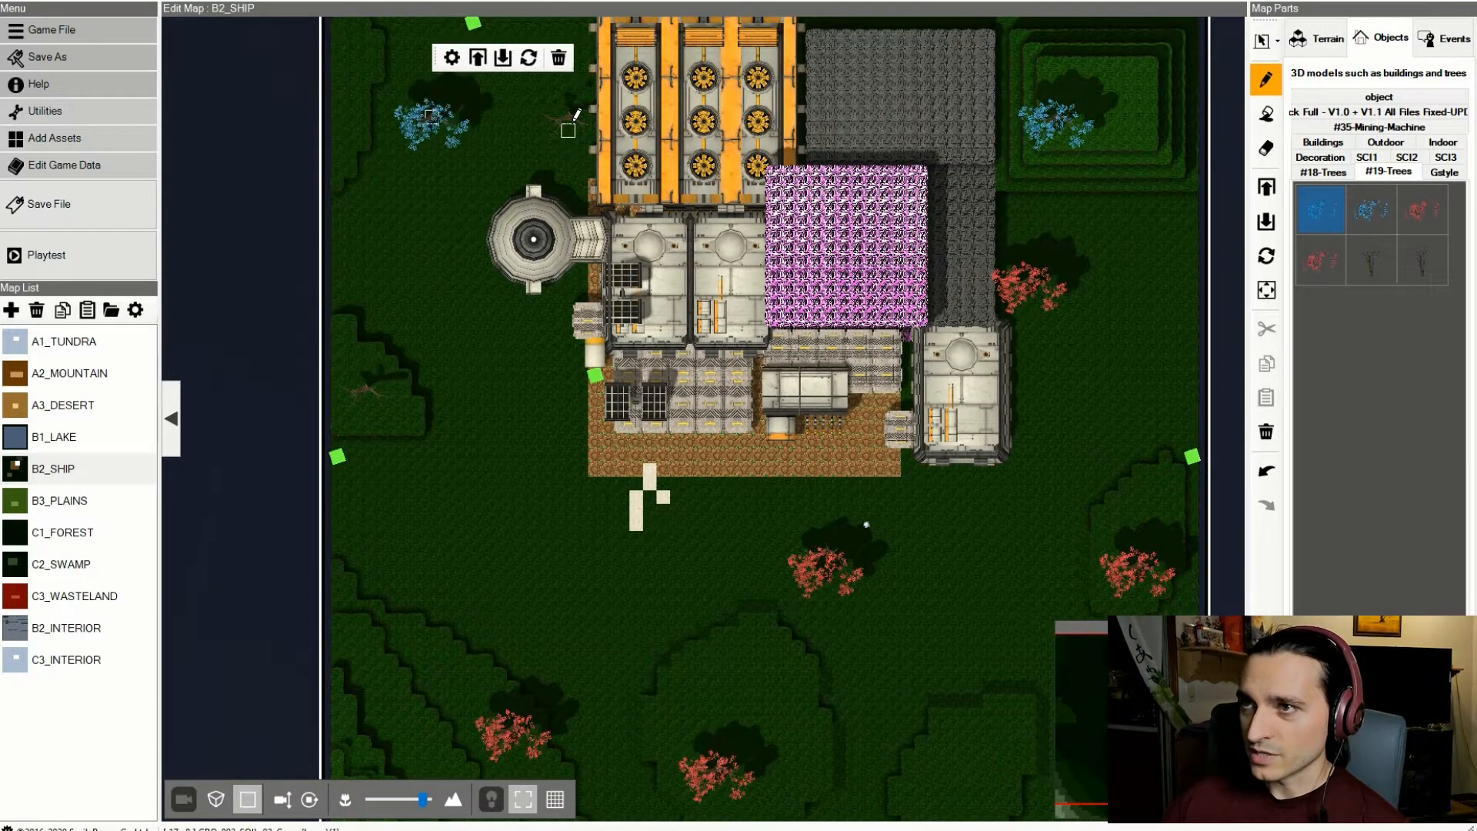
right_drag(573, 104, 987, 456)
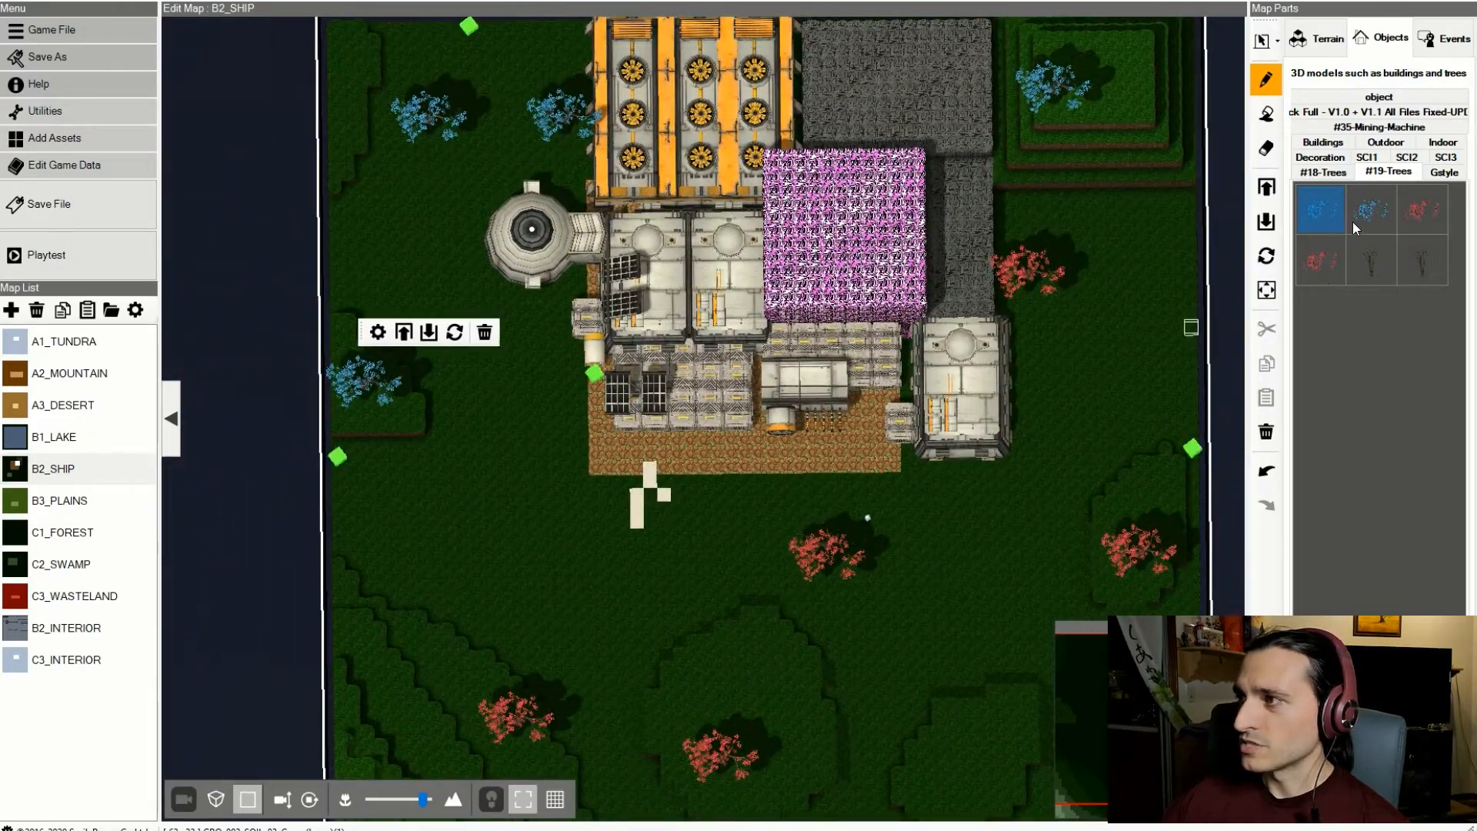
- Place the first bare trunk from #18-Trees on the grass beyond the round tower and top it with orange foliage (folhas-b-L)
click(1329, 173)
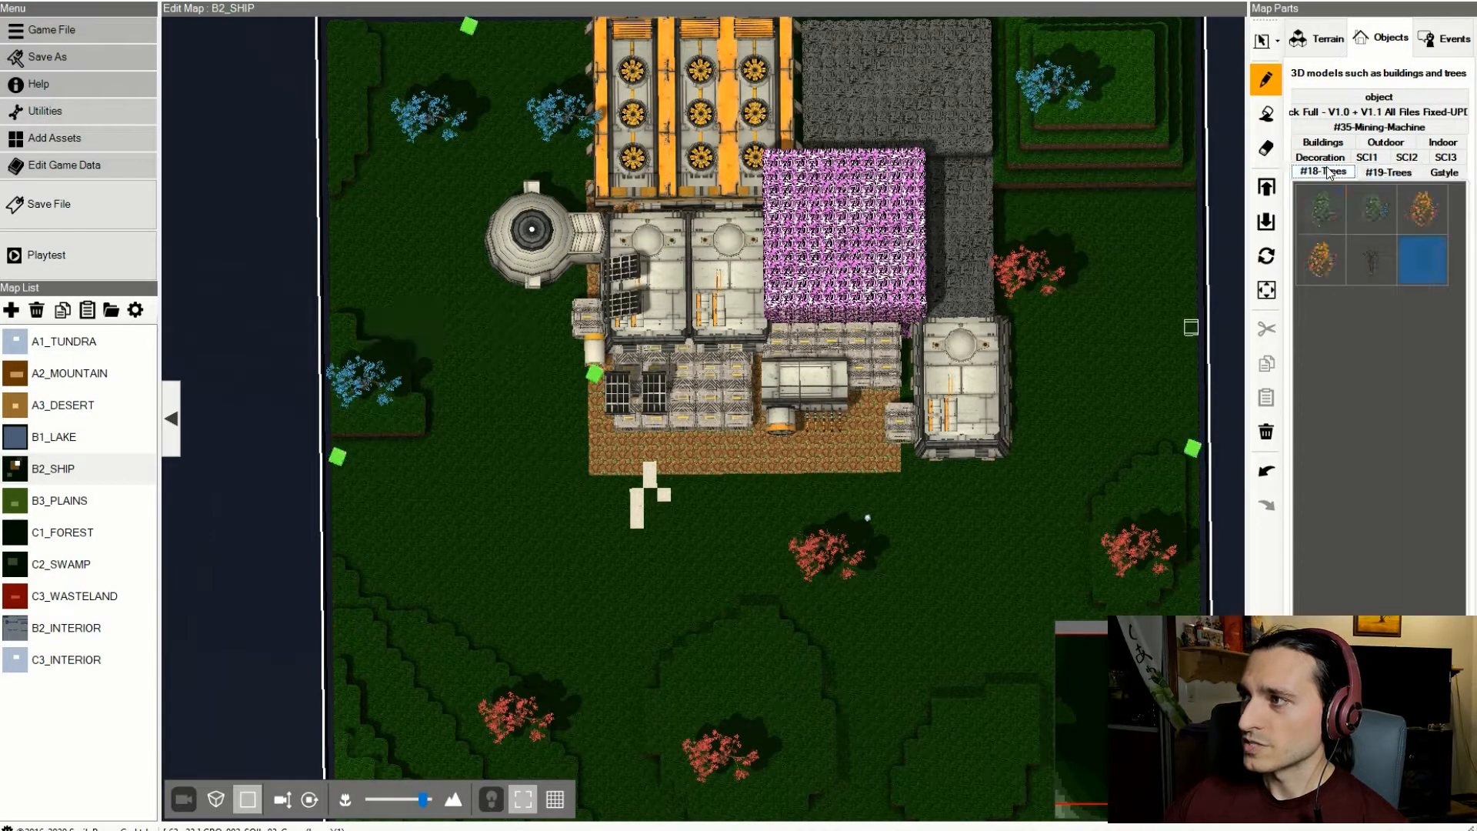
click(1367, 262)
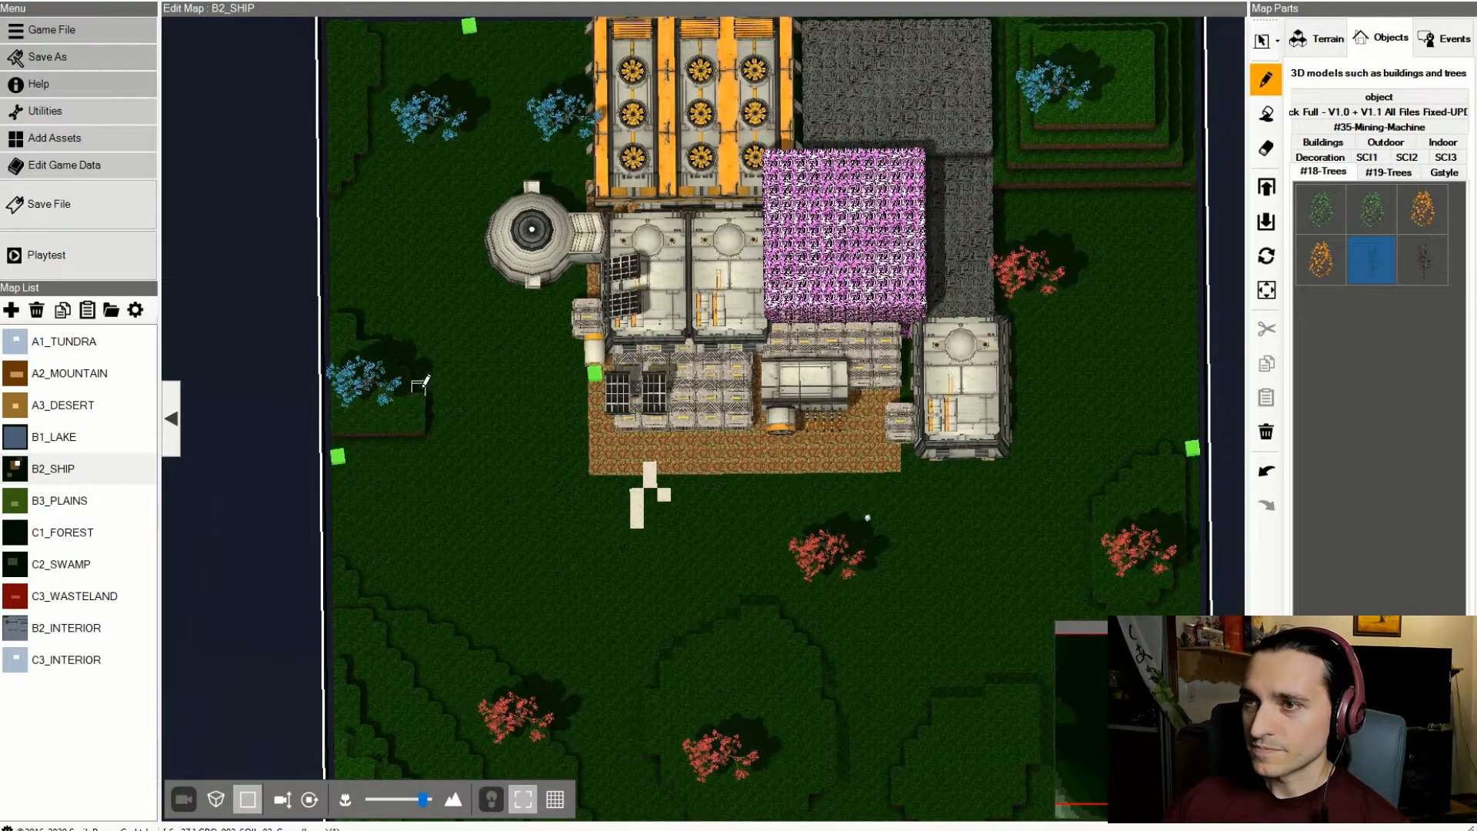
click(363, 231)
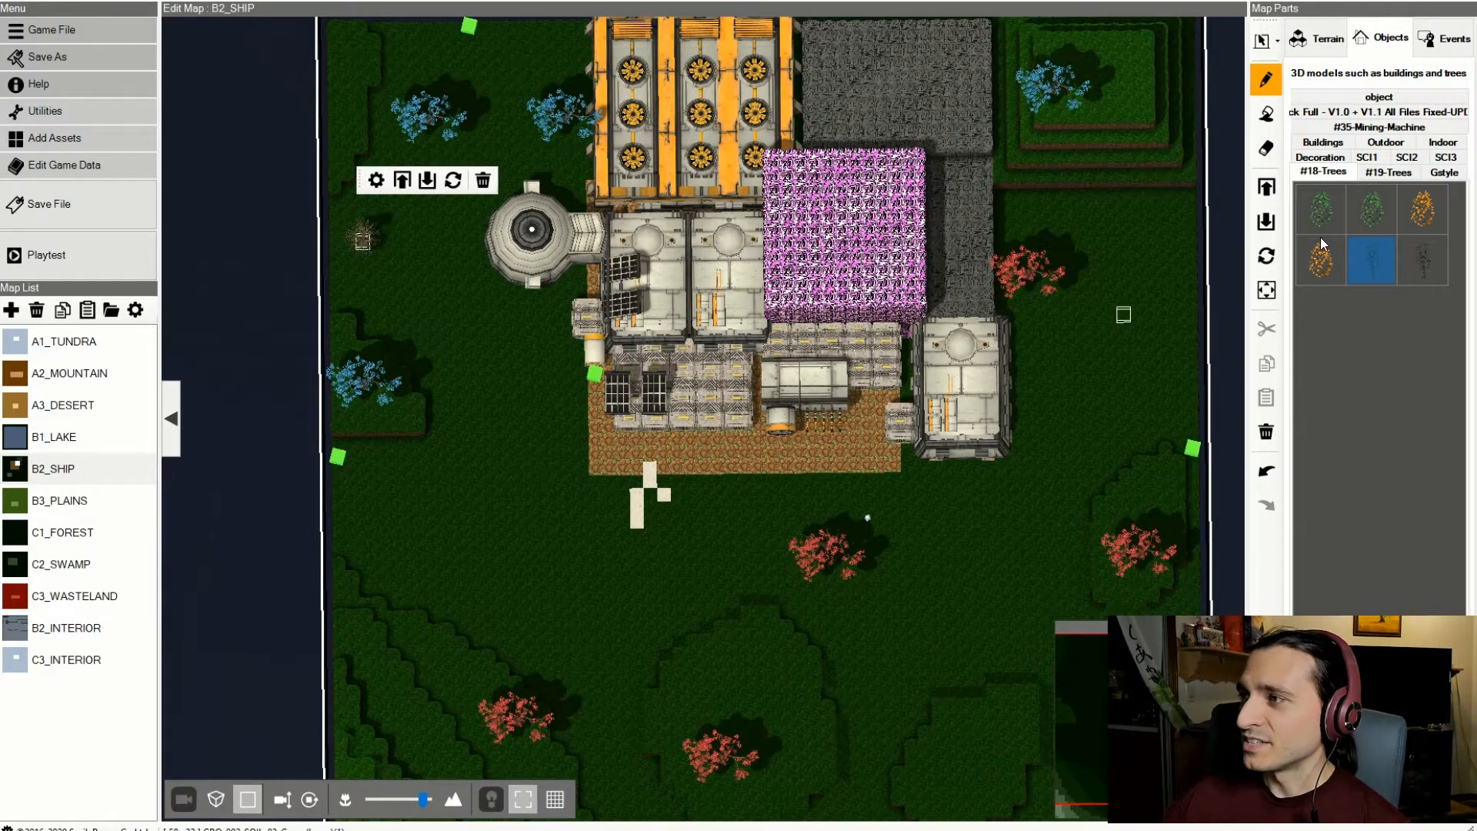
click(1422, 208)
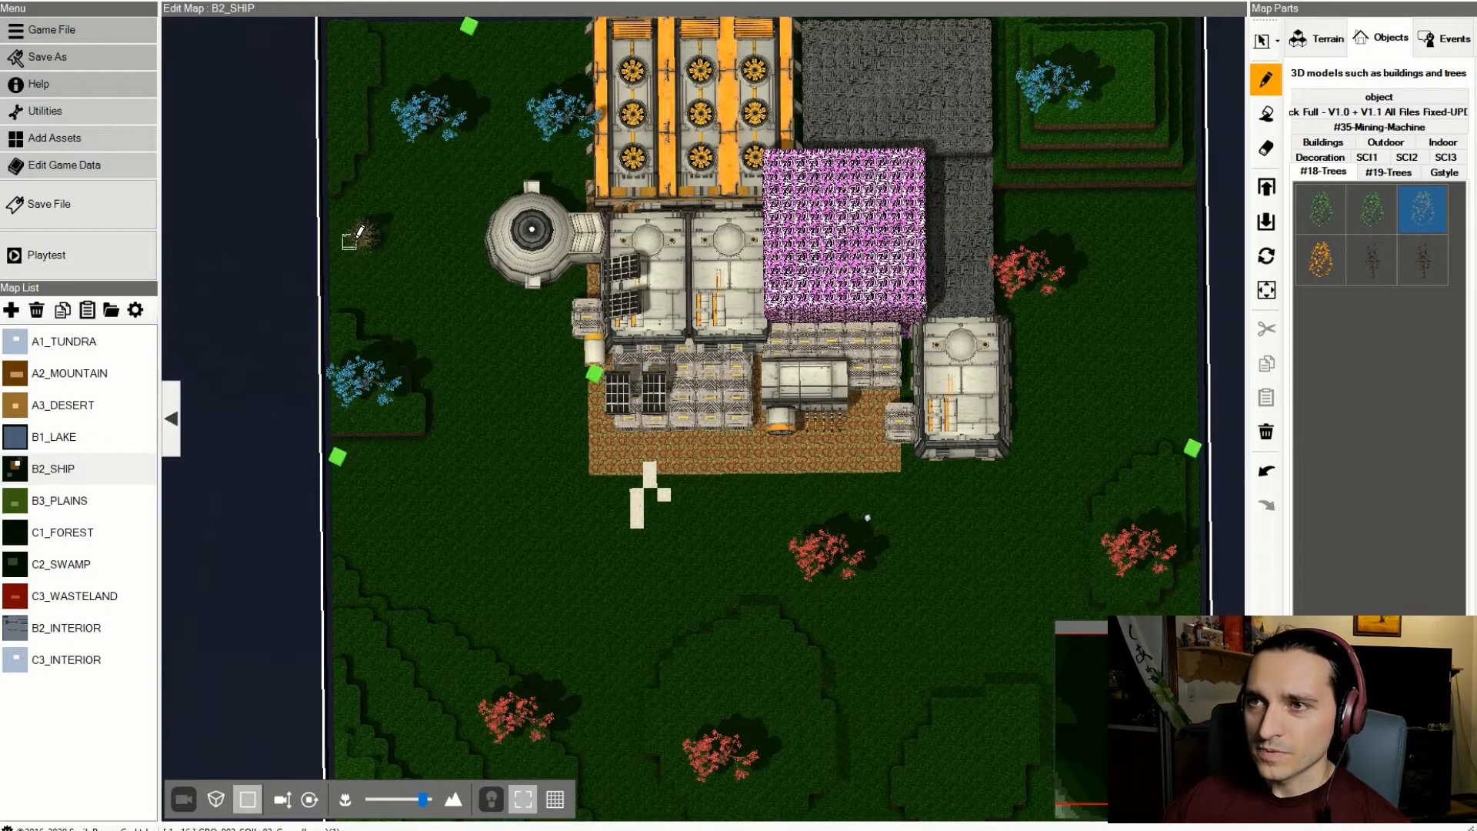
click(362, 231)
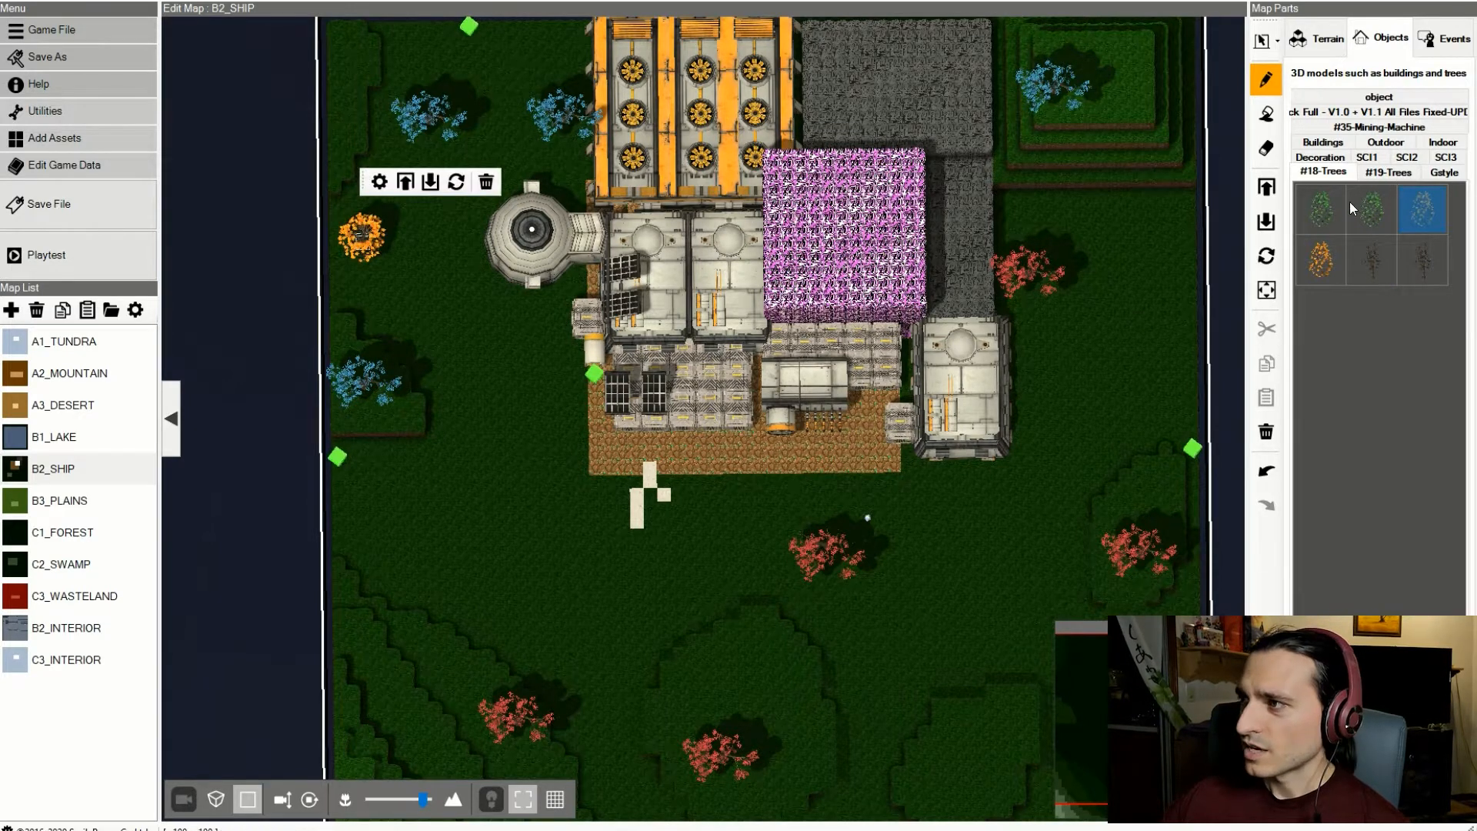
- Place another of the first #18-Trees trunks beside the blue tree on the terraced hill and top it with the first green foliage
click(1379, 269)
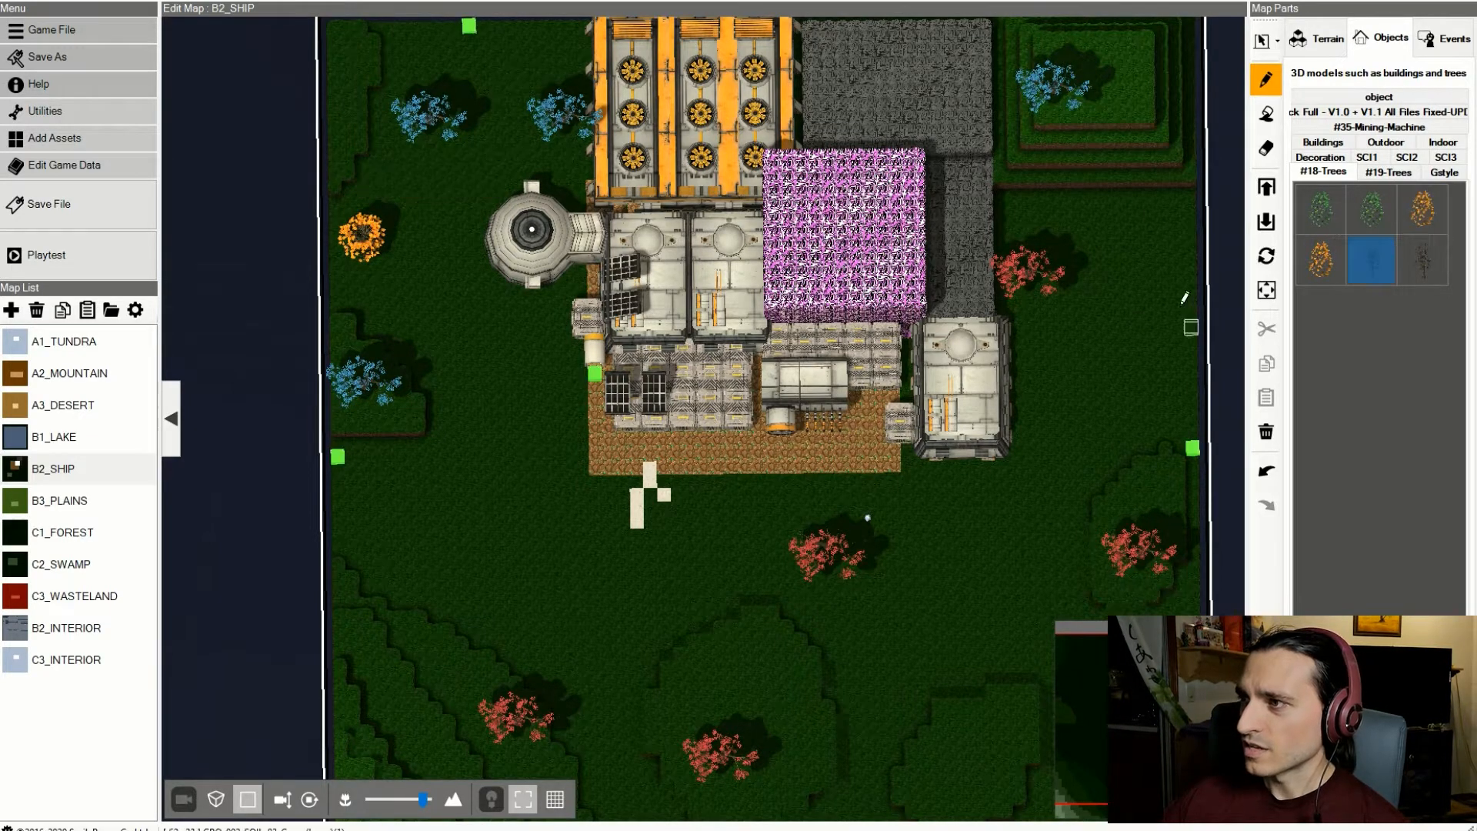
click(1151, 110)
click(1328, 200)
right_drag(1137, 316, 1156, 252)
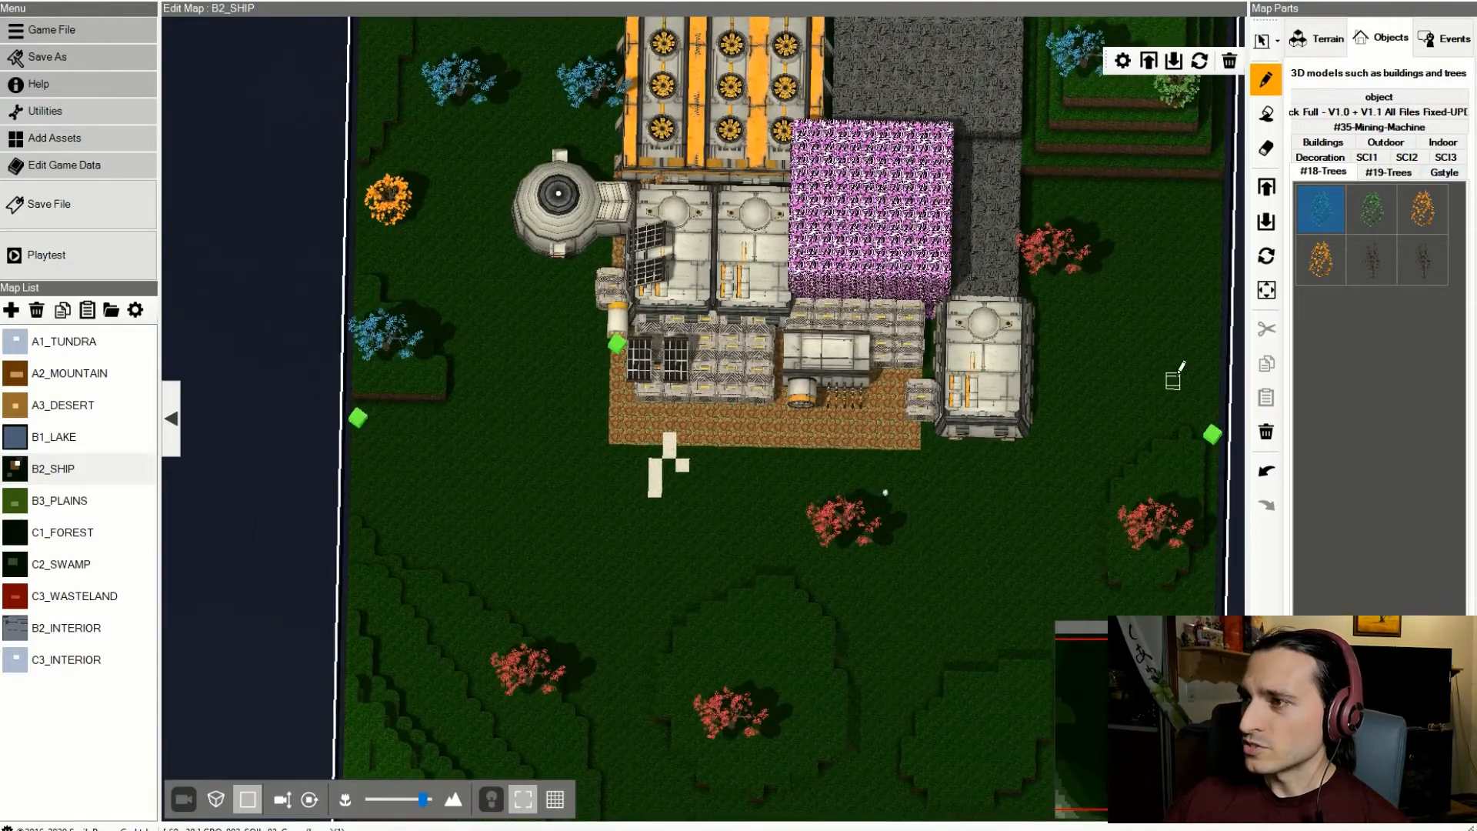
middle_drag(1172, 378, 1187, 382)
right_drag(1190, 370, 1191, 409)
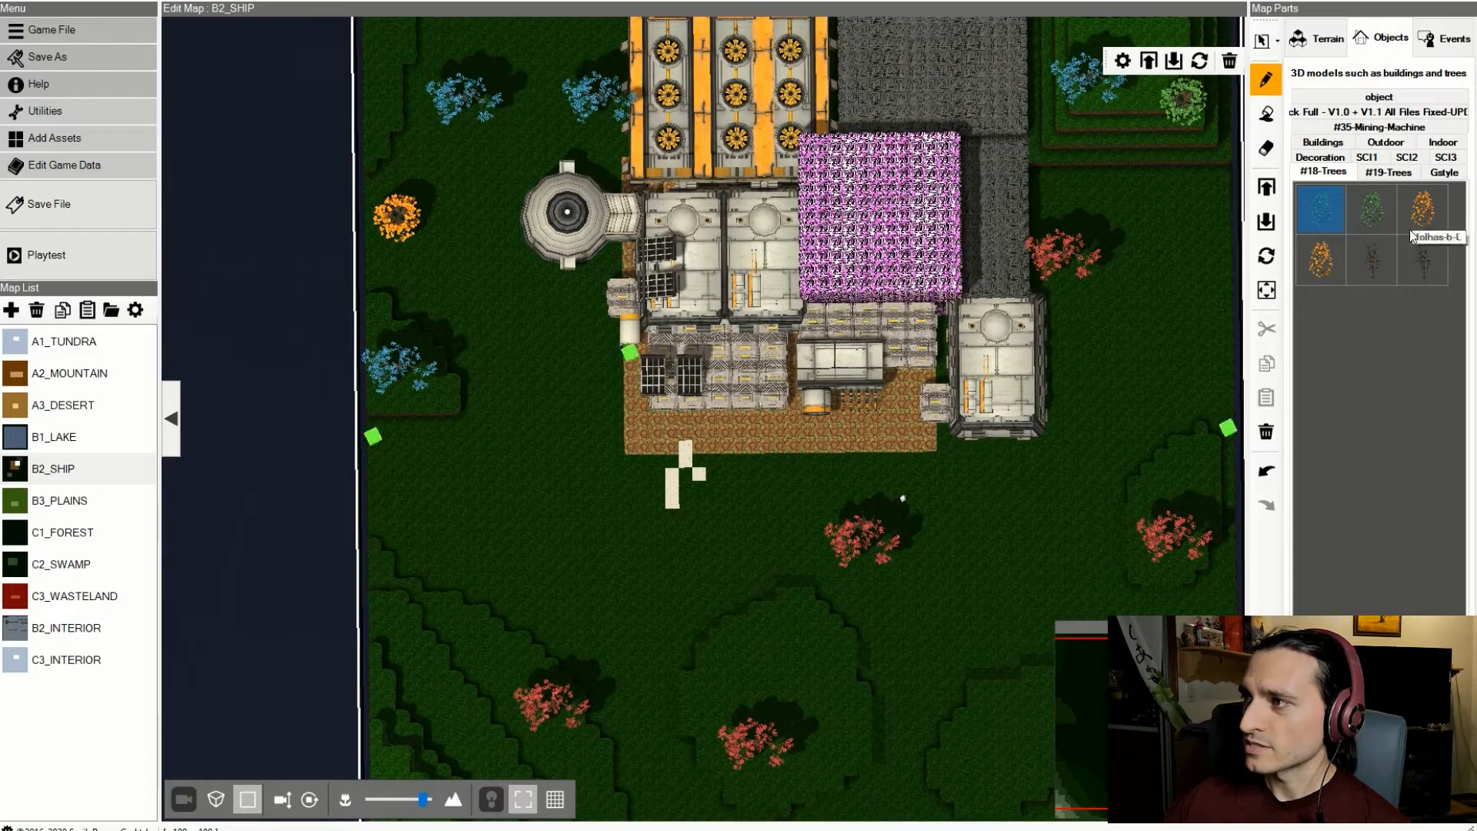
- Place the second bare trunk from #18-Trees on the empty raised mound in front of the base
click(1422, 260)
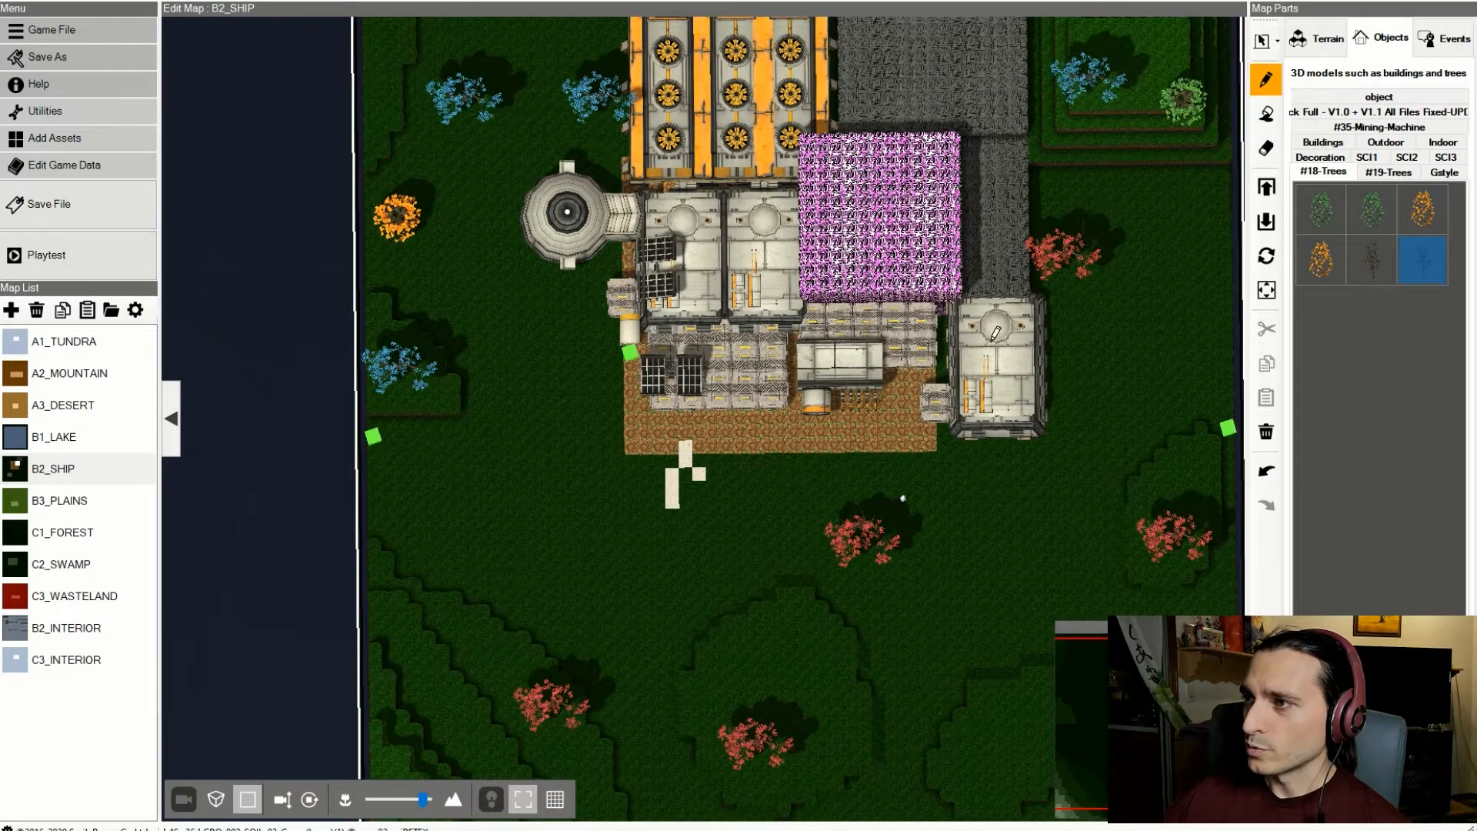
click(961, 737)
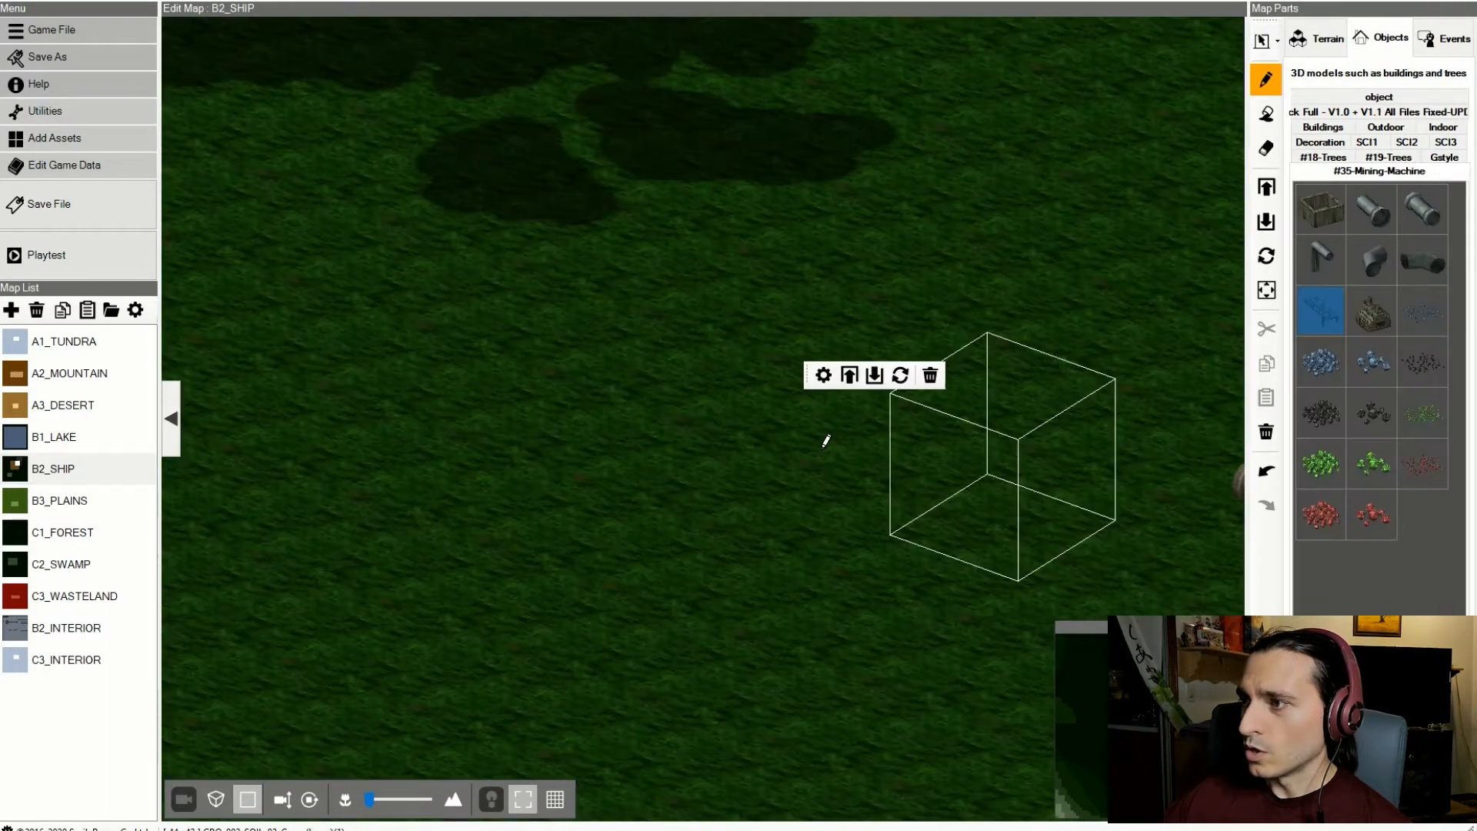
- Try the conveyor belt and the dense red ore pile from #35-Mining-Machine on the grass, undoing each placement
click(985, 391)
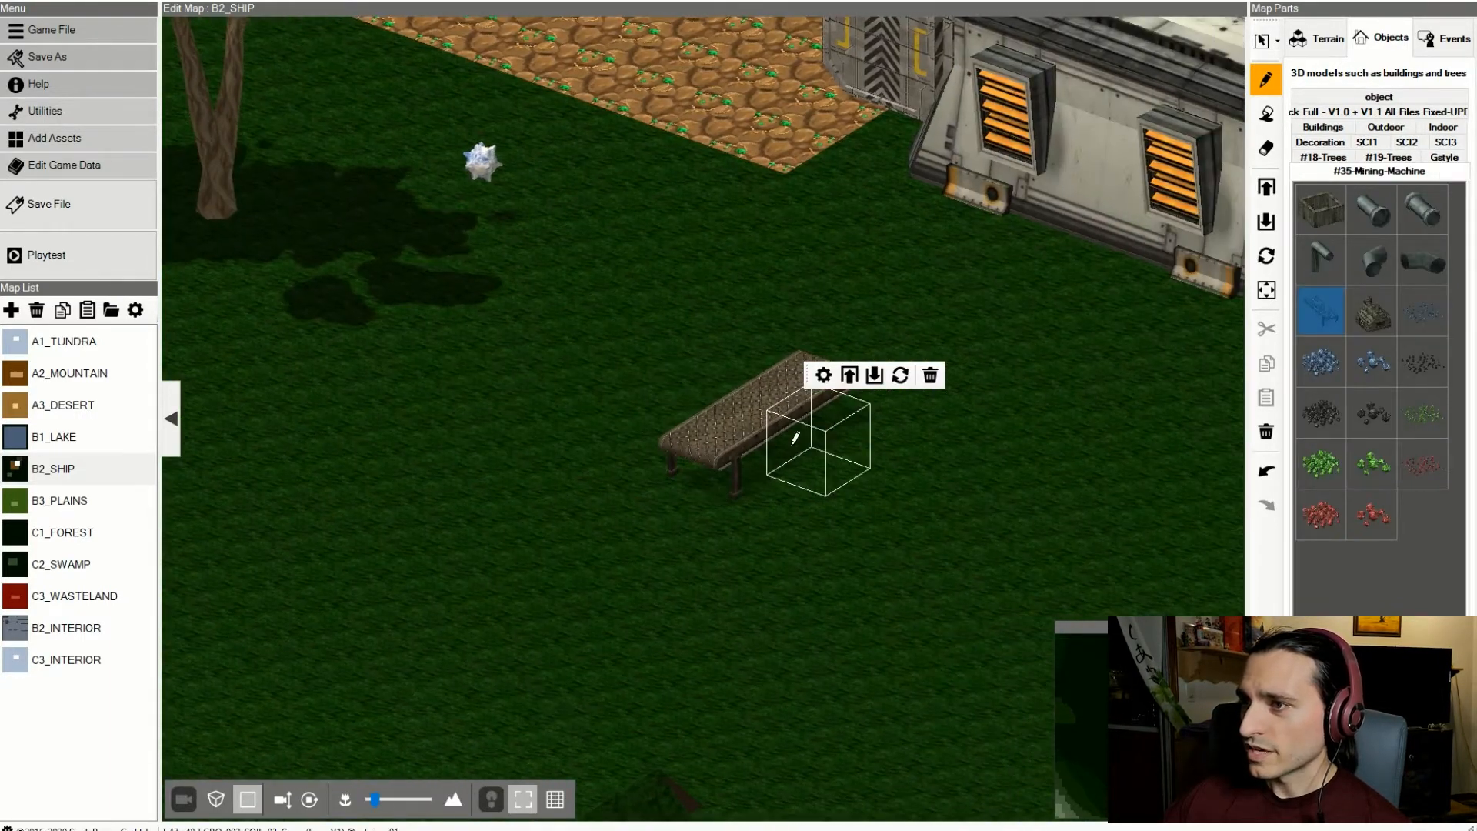
key(ctrl+z)
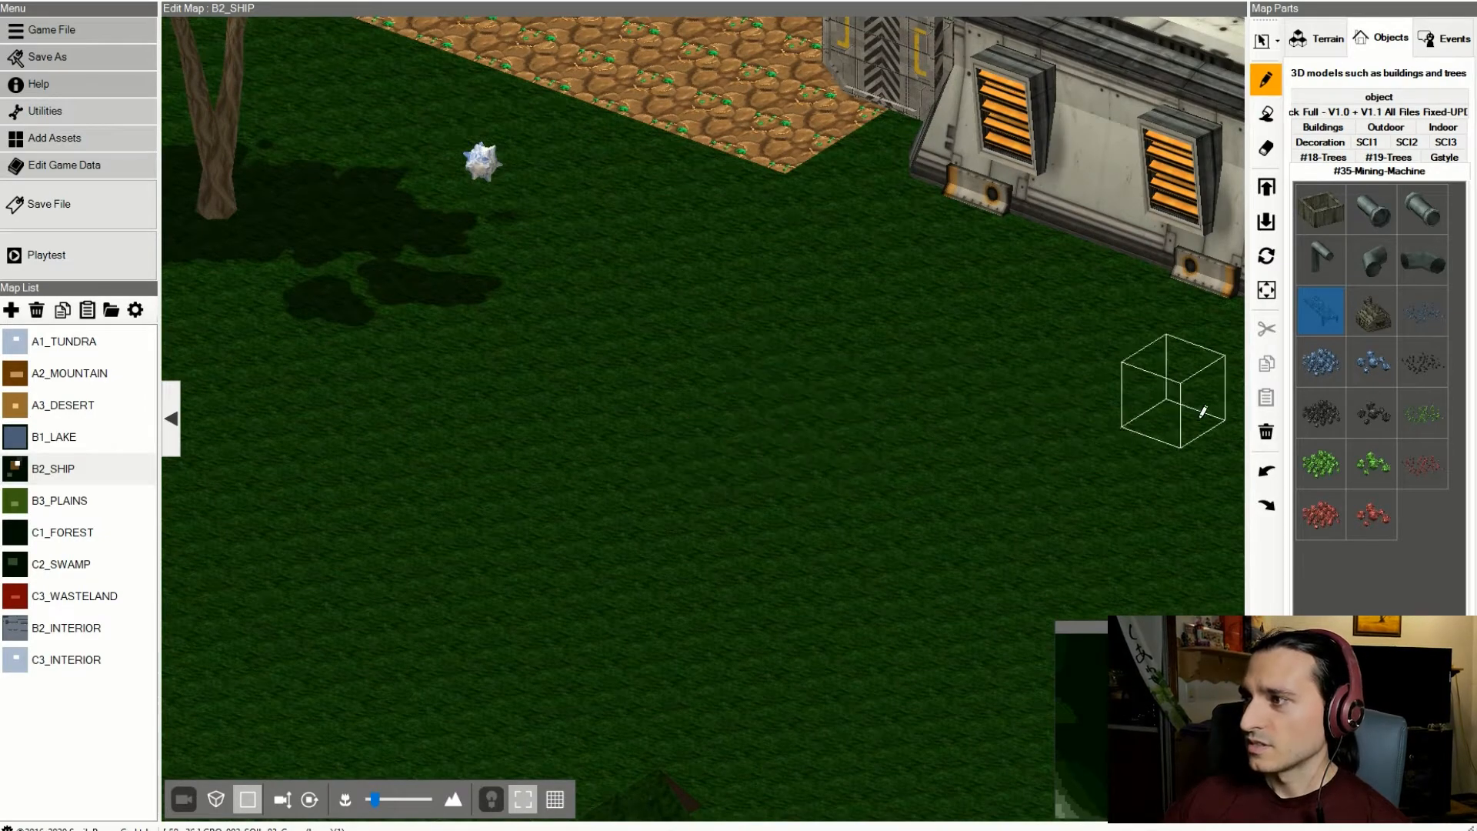
click(1325, 516)
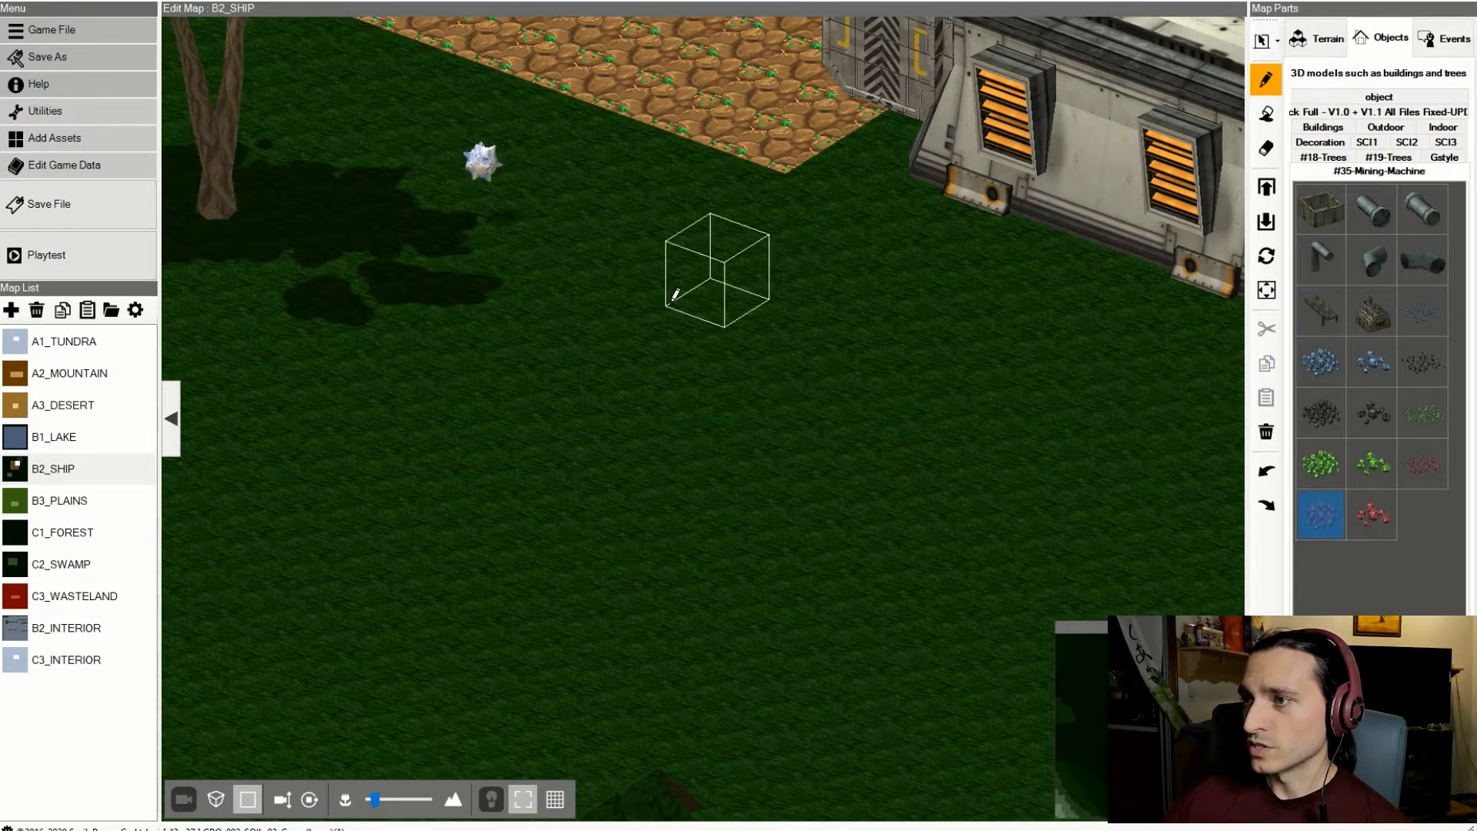
click(676, 292)
scroll(868, 412, up, 3)
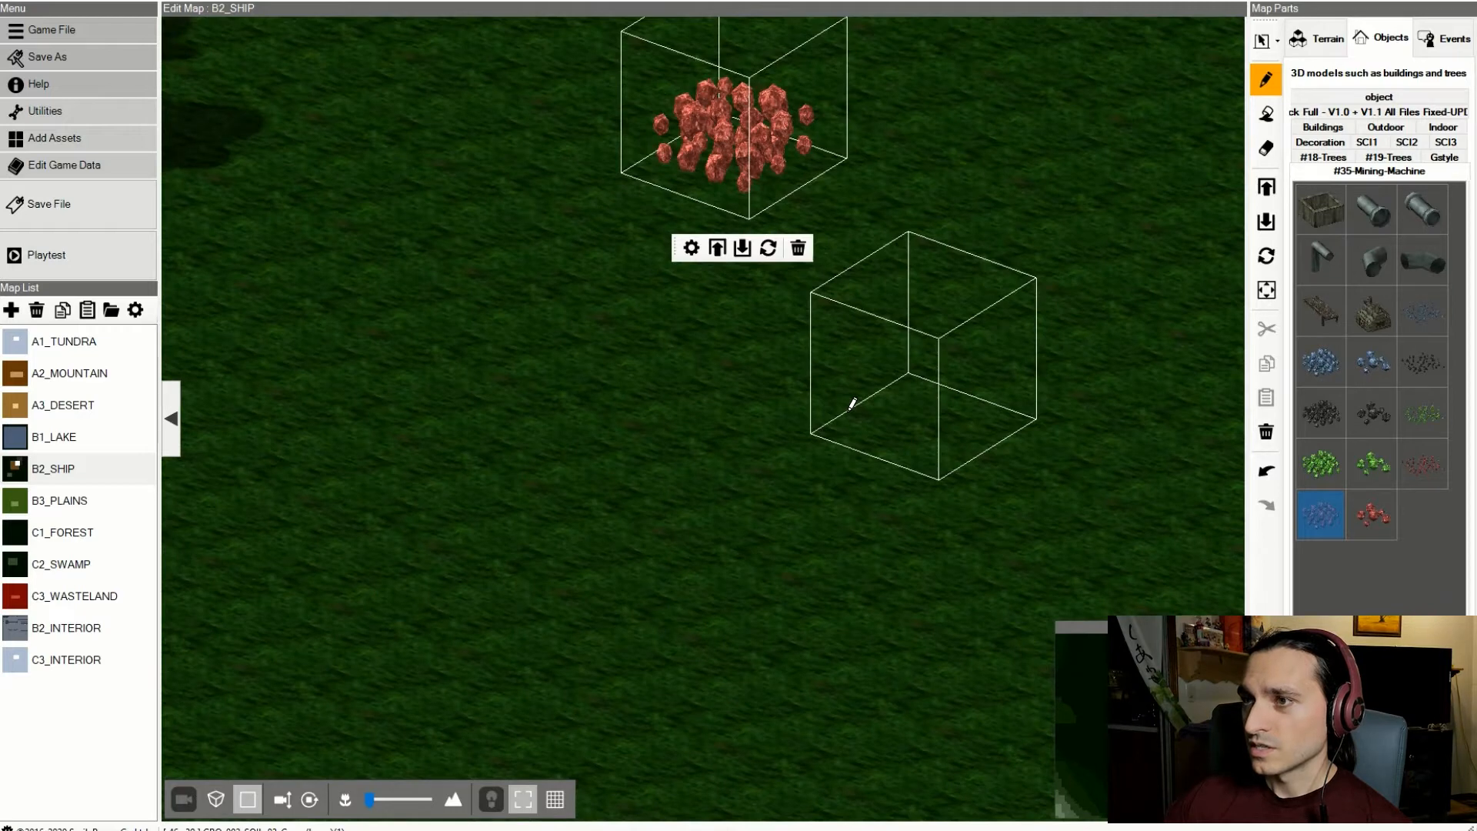
key(ctrl+z)
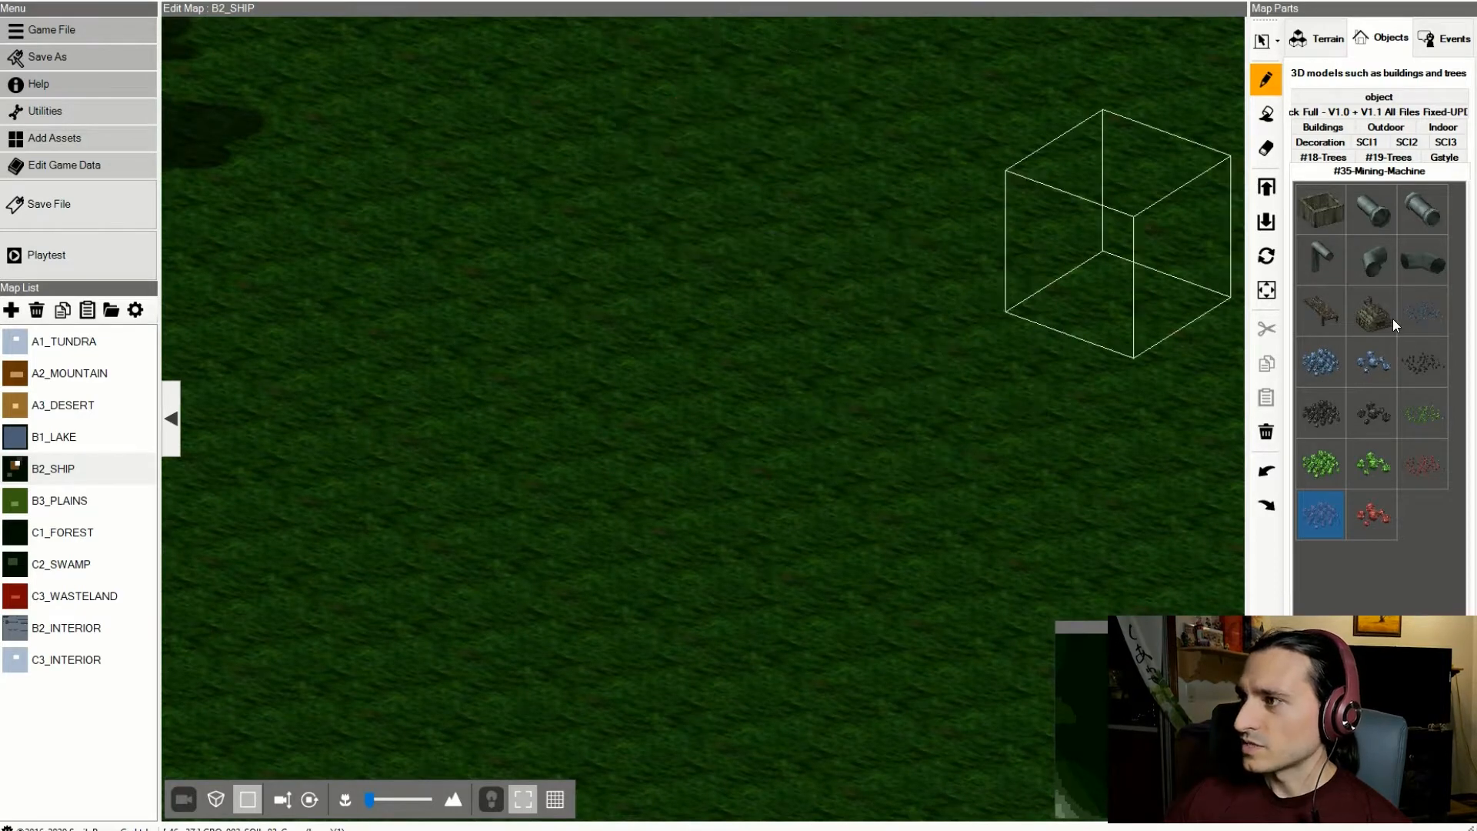
- Place the wooden crate from #35-Mining-Machine on the grass in front of the base and put the dense red ore pile inside
click(1321, 209)
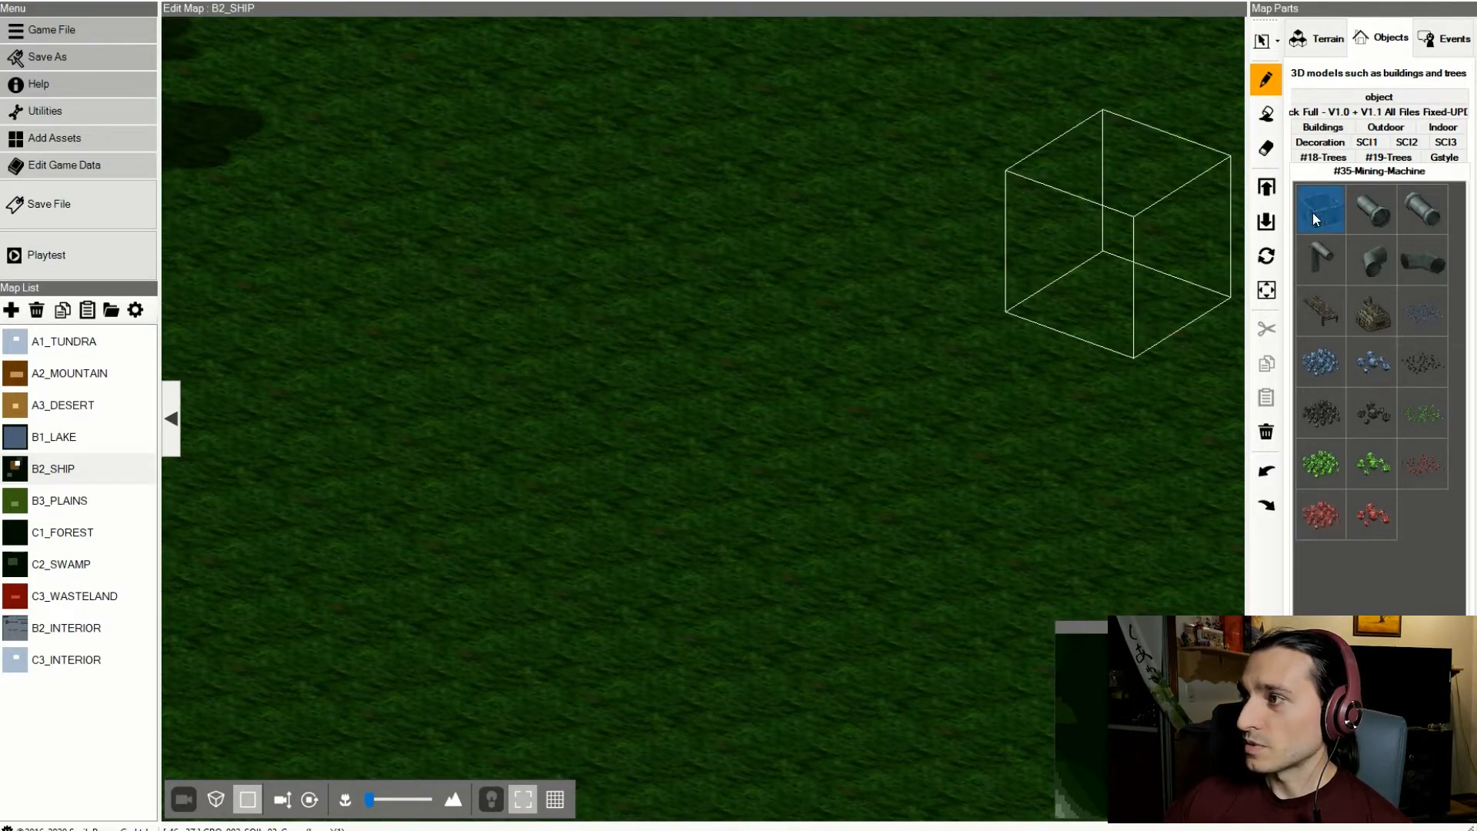
click(662, 331)
click(1322, 523)
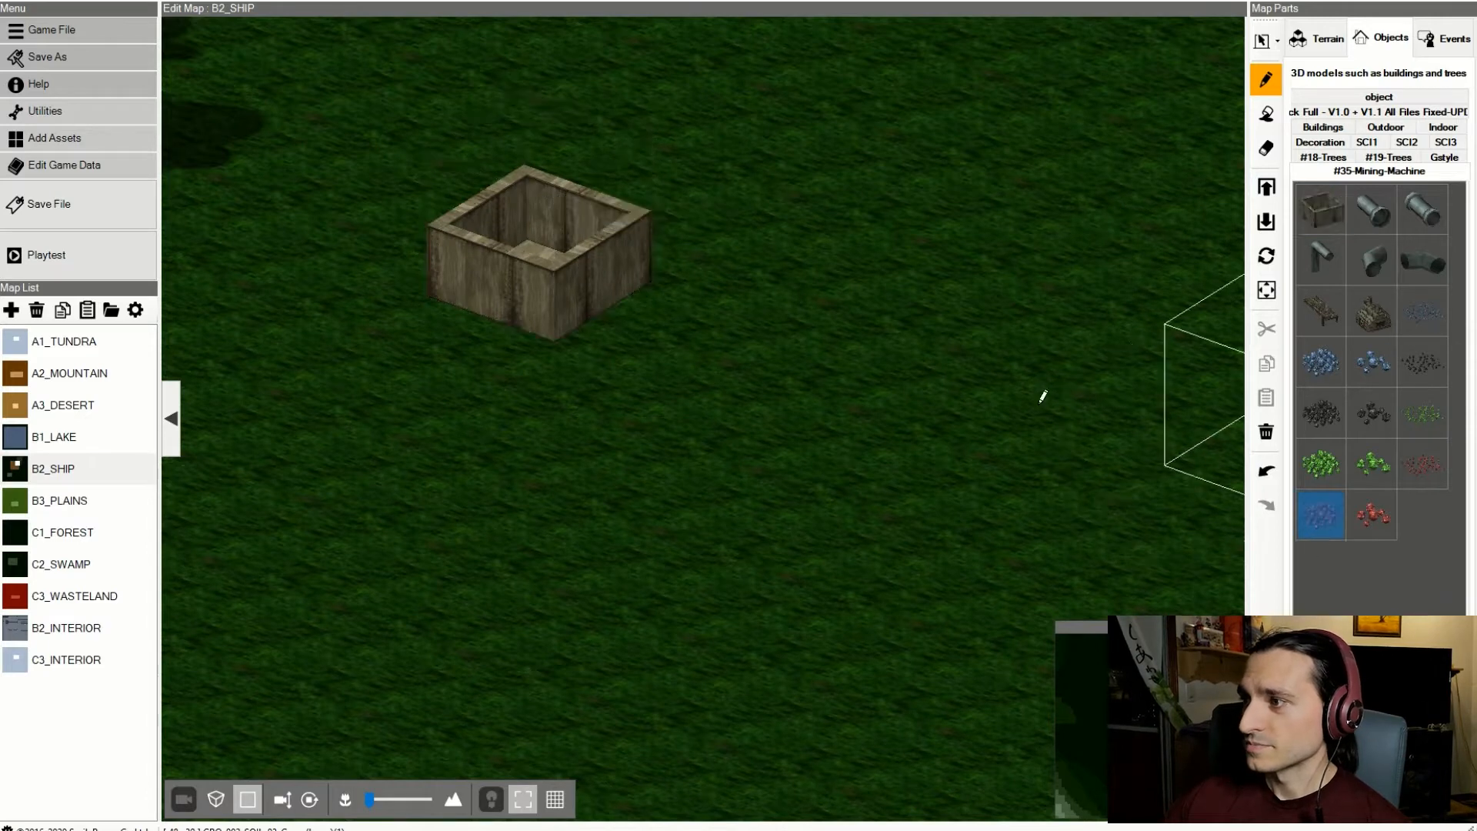
click(553, 187)
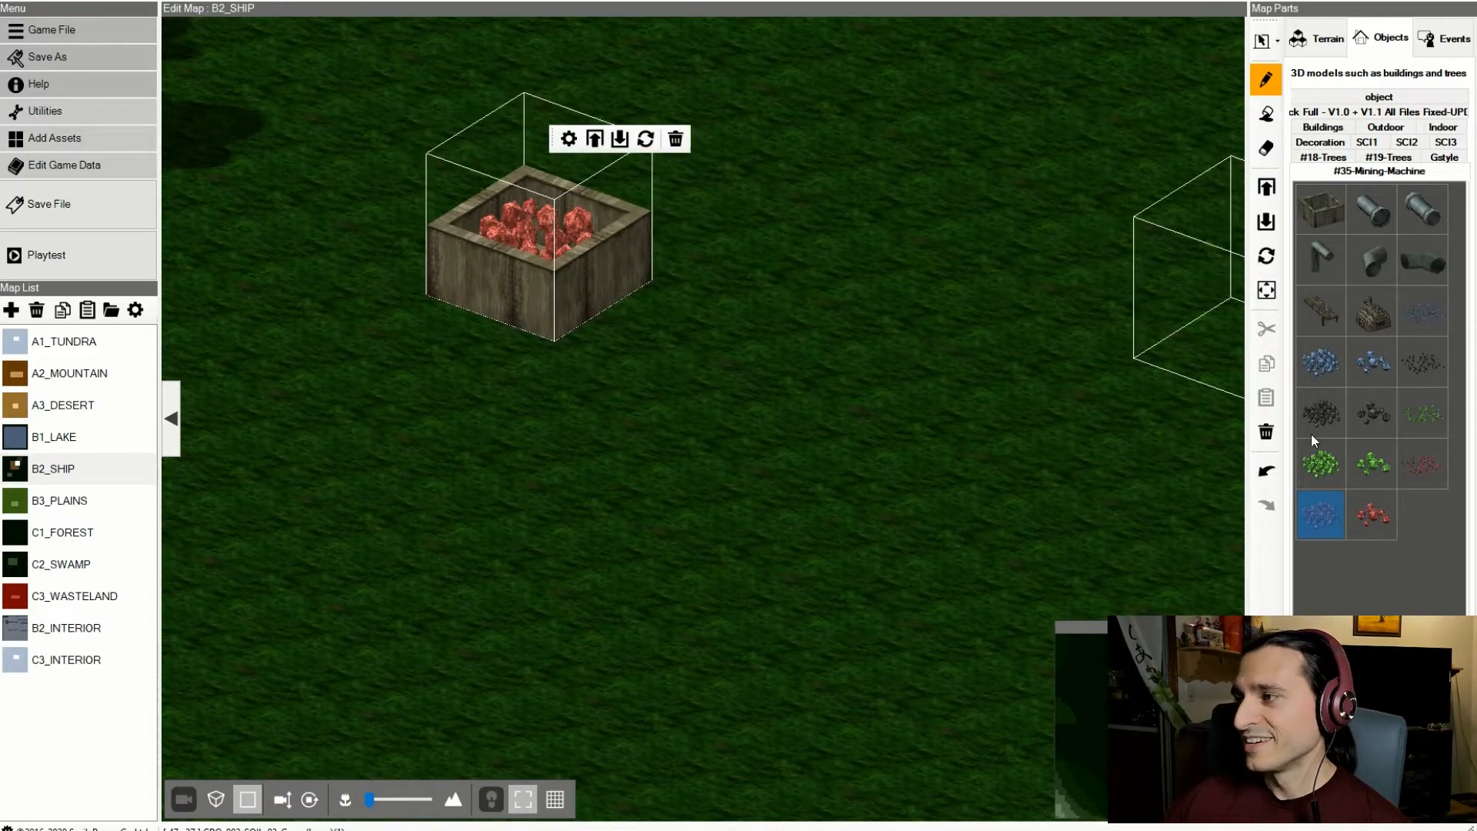
- Add the smaller red ore pile to the wooden crate, and place the wide red ore deposit on the ground around it
click(1370, 514)
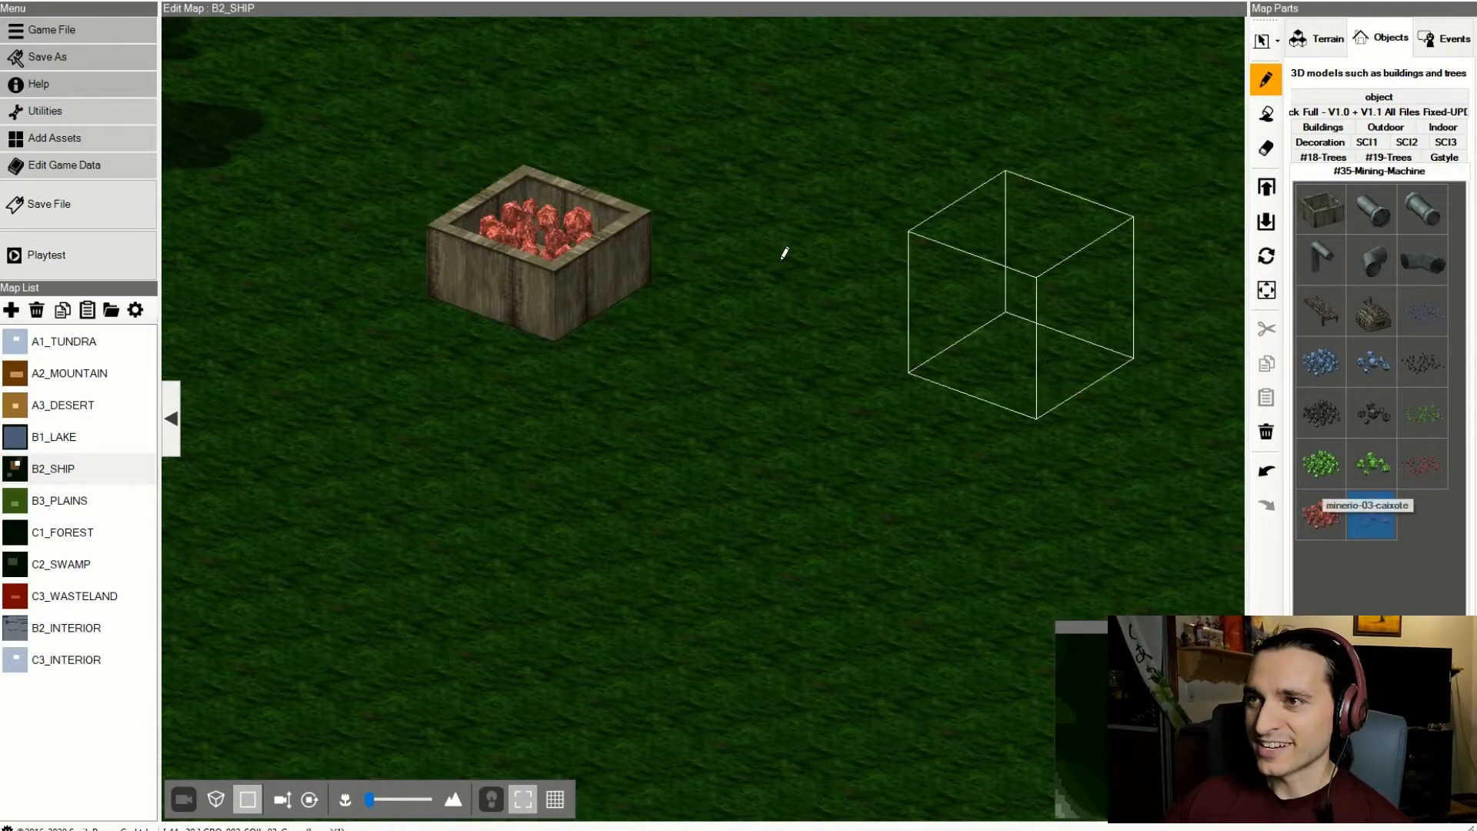
click(545, 194)
scroll(544, 194, down, 3)
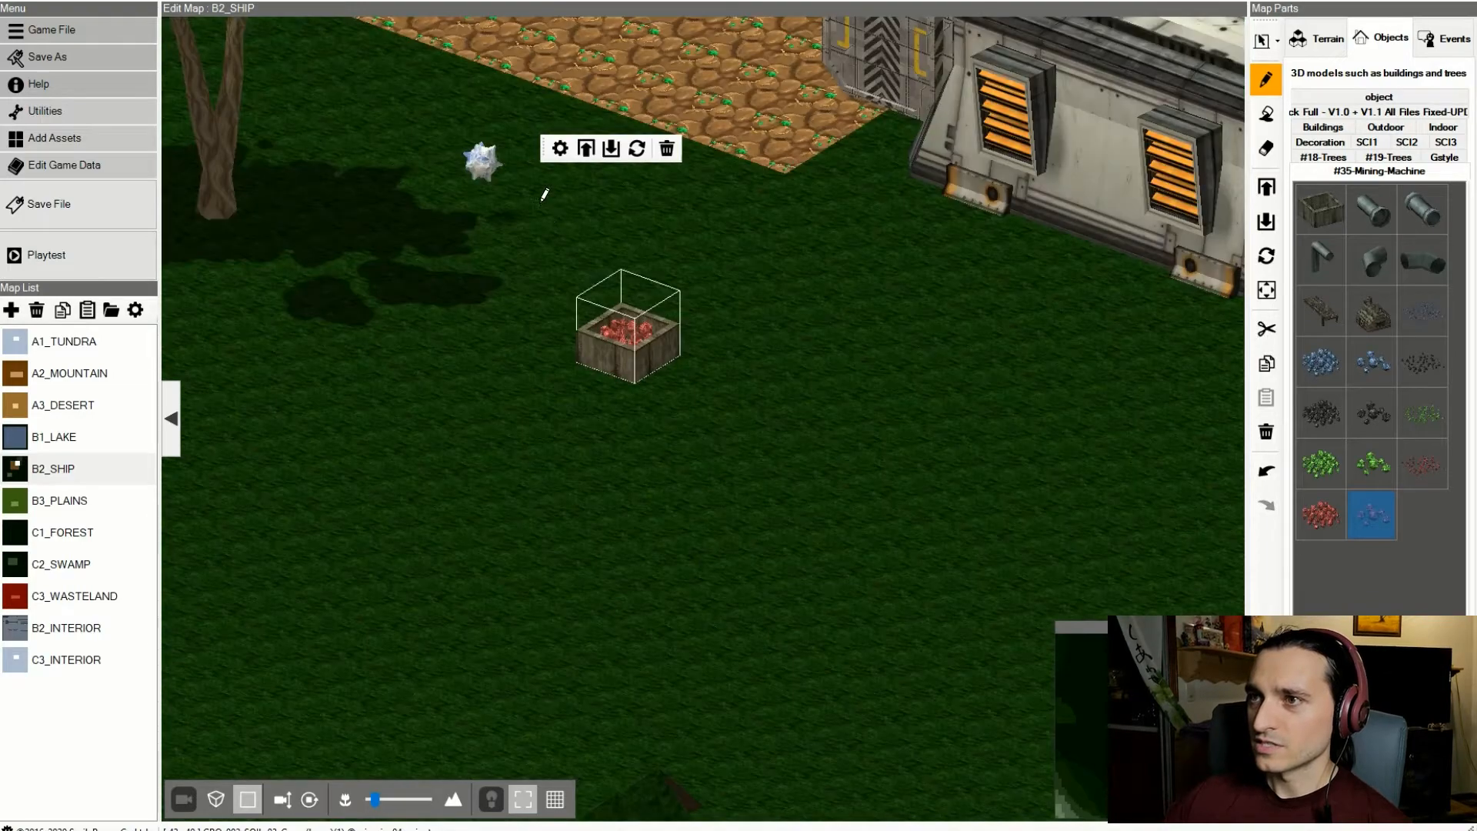
click(1423, 464)
click(642, 314)
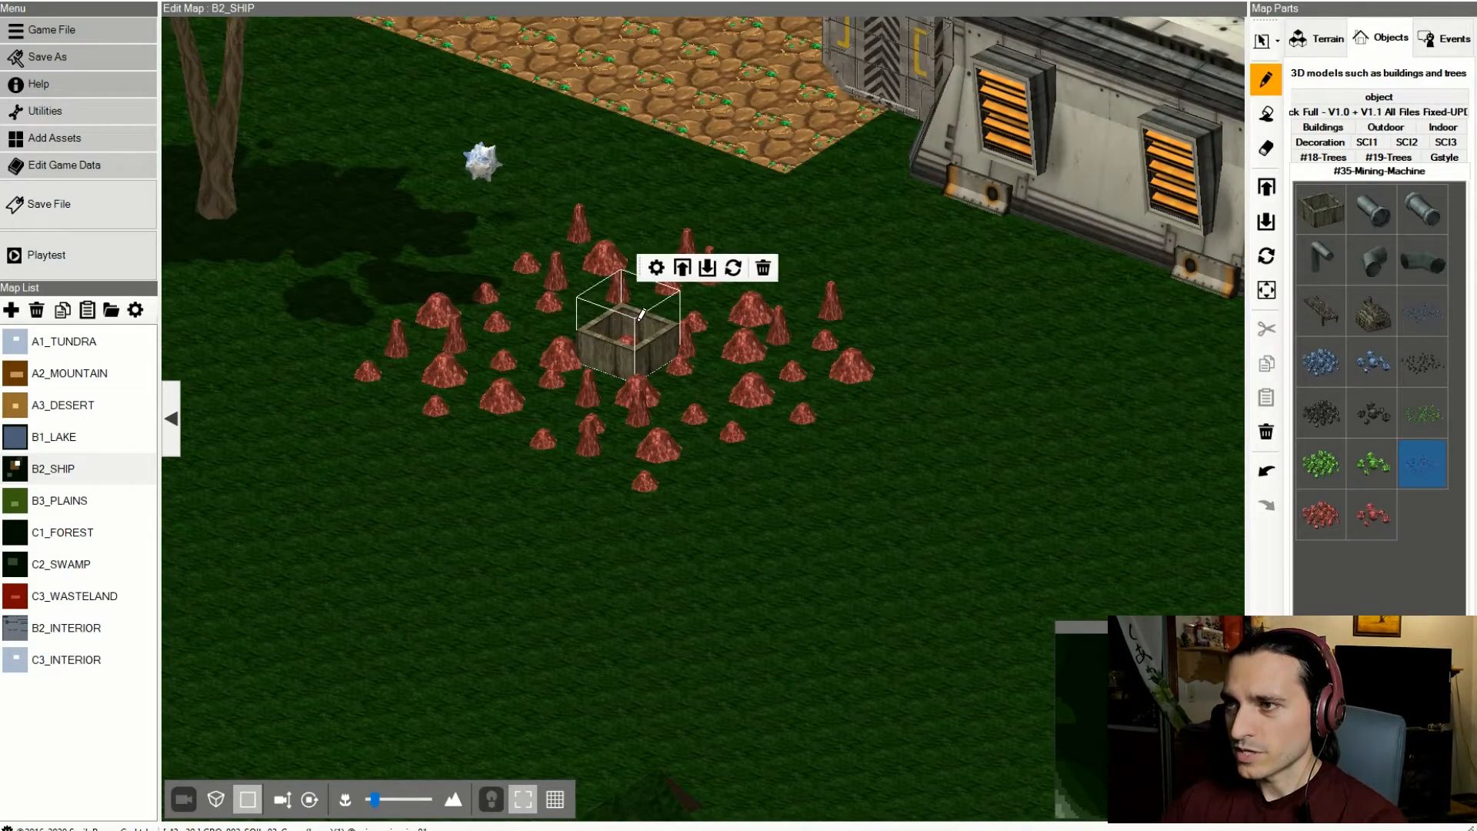
- Delete the wooden crate and all the red ore objects in and around it from the grass in front of the base
key(Delete)
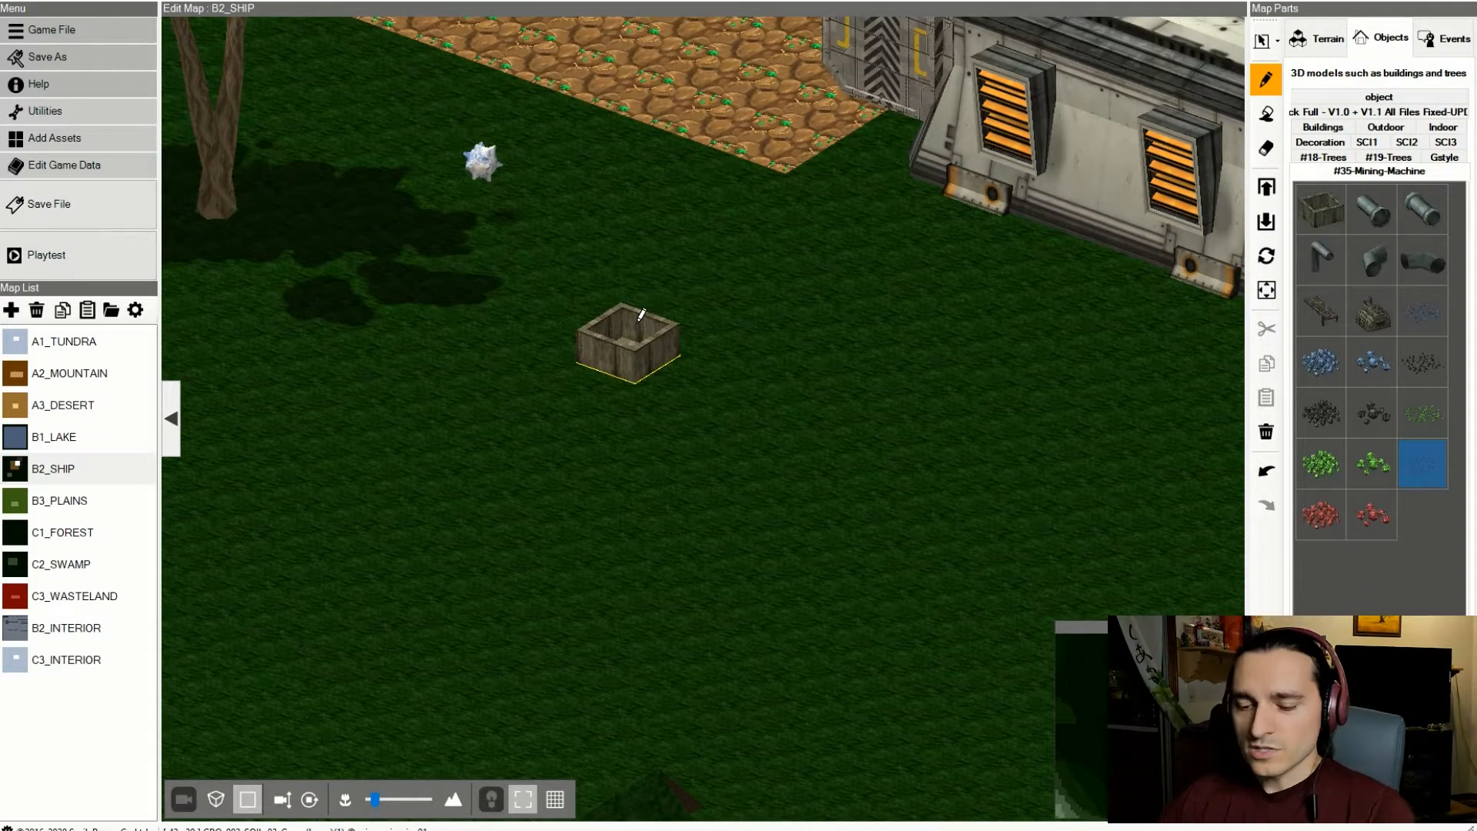
scroll(781, 499, down, 3)
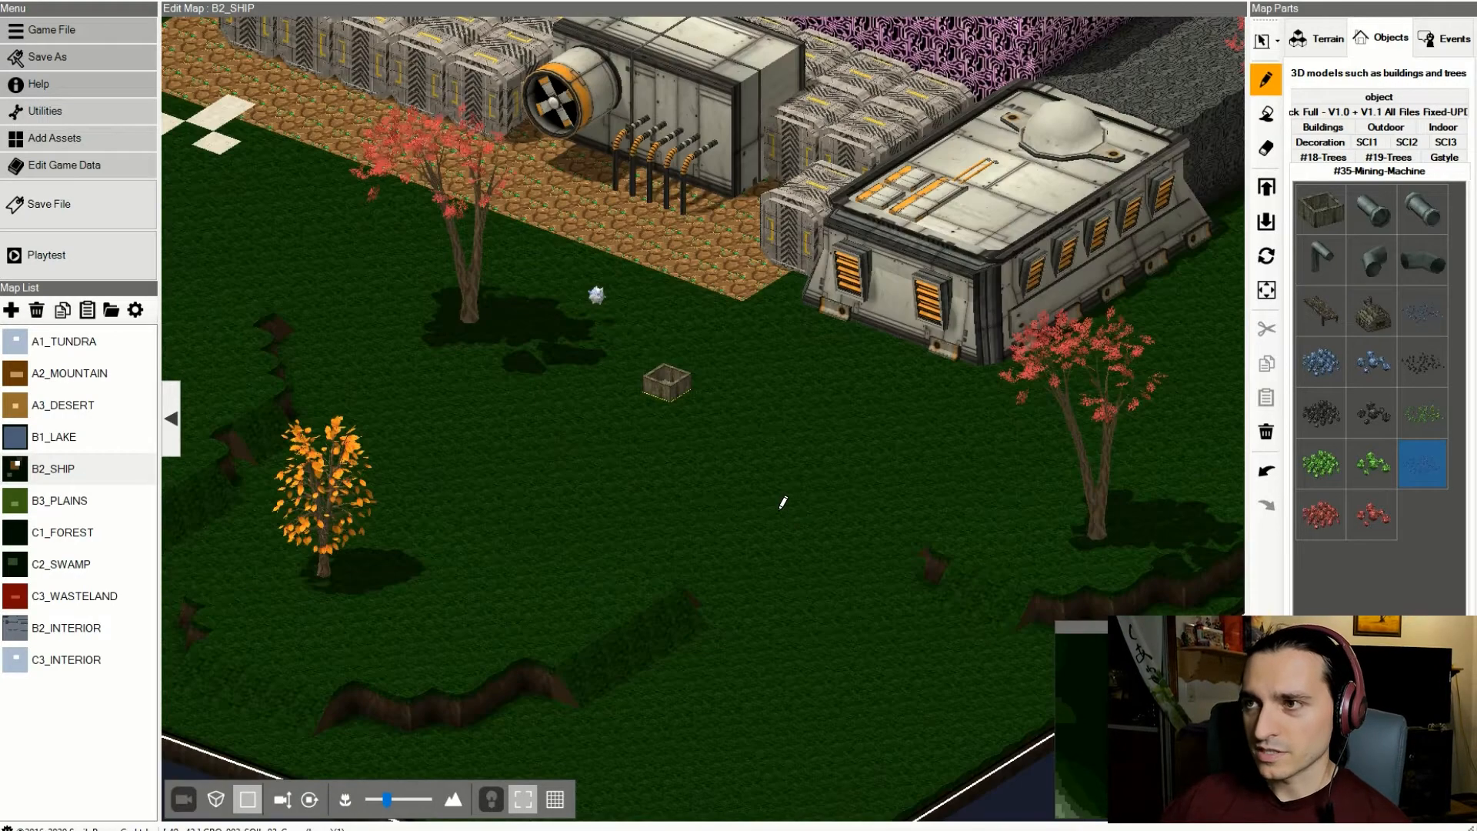
key(ctrl+z)
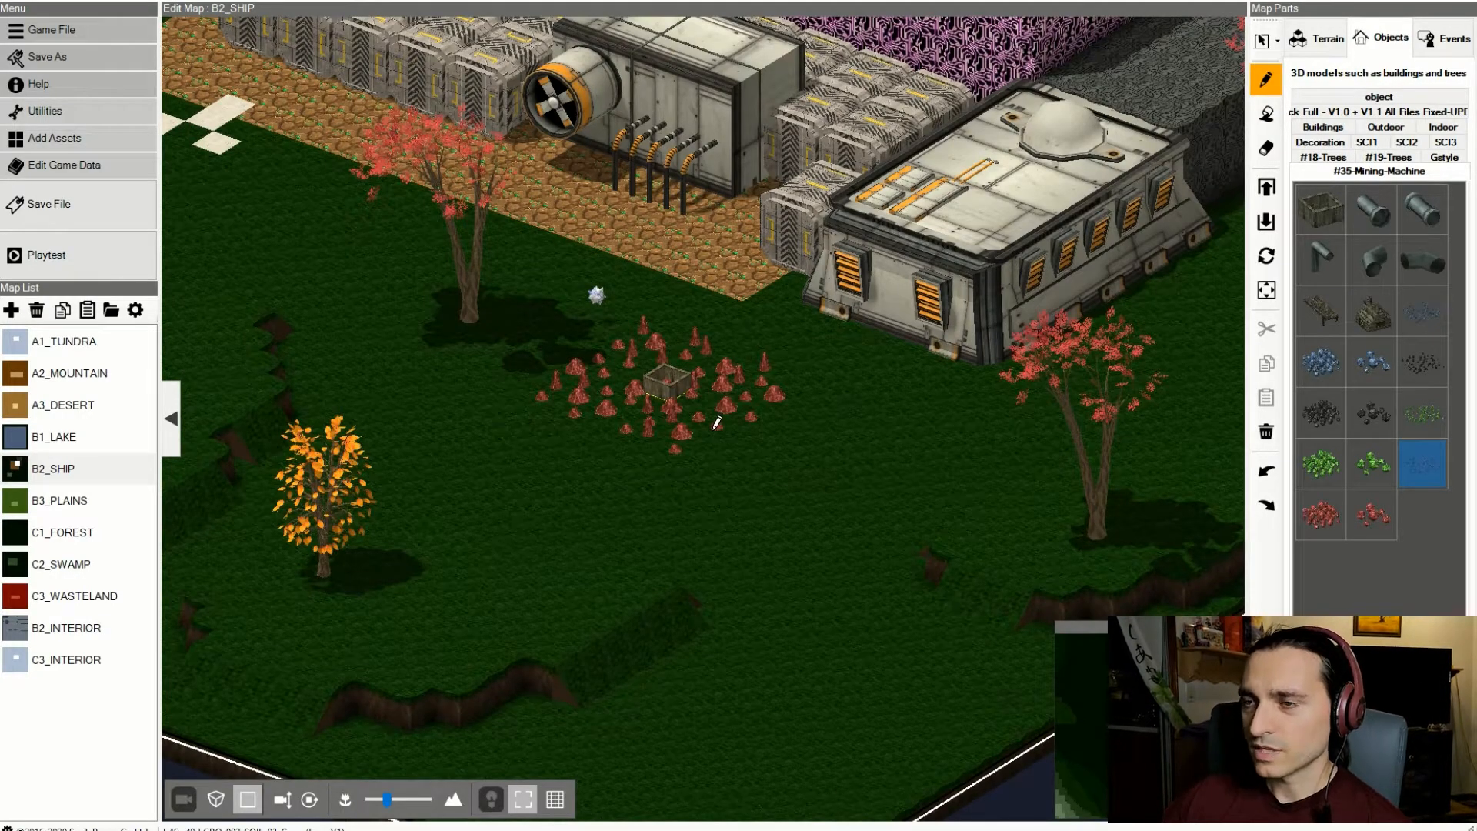
key(ctrl+y)
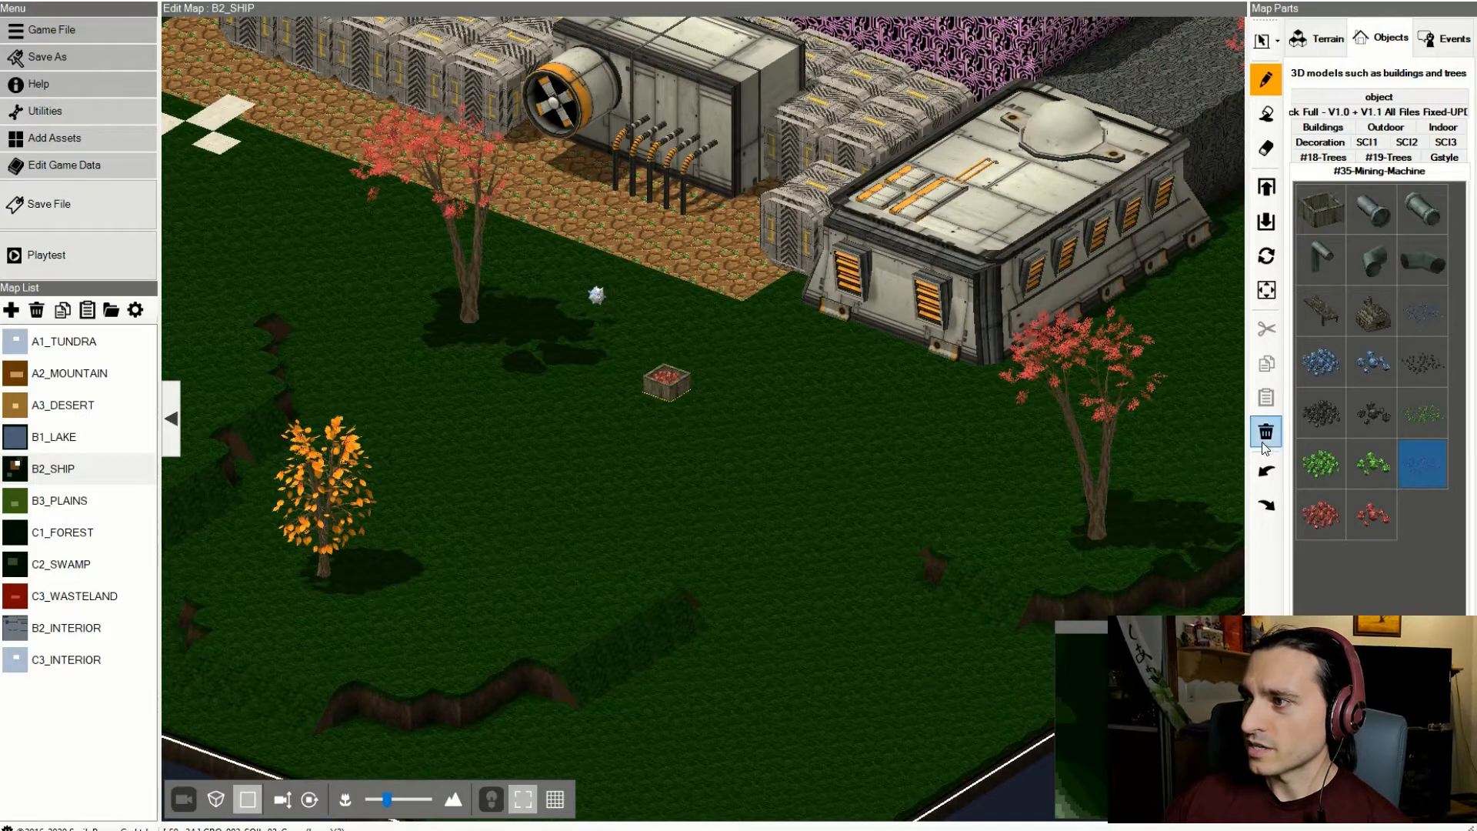
click(670, 371)
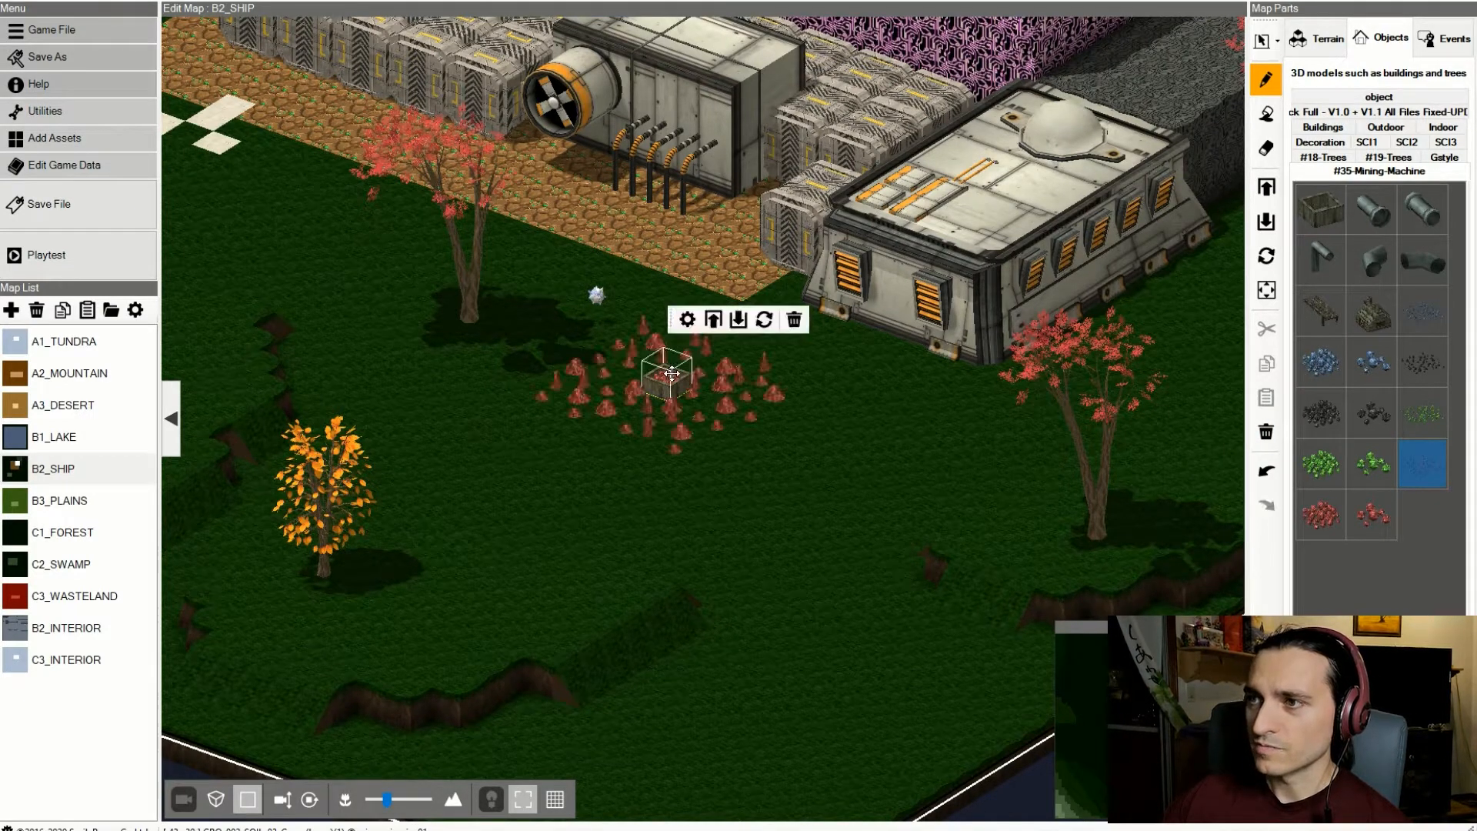
click(794, 320)
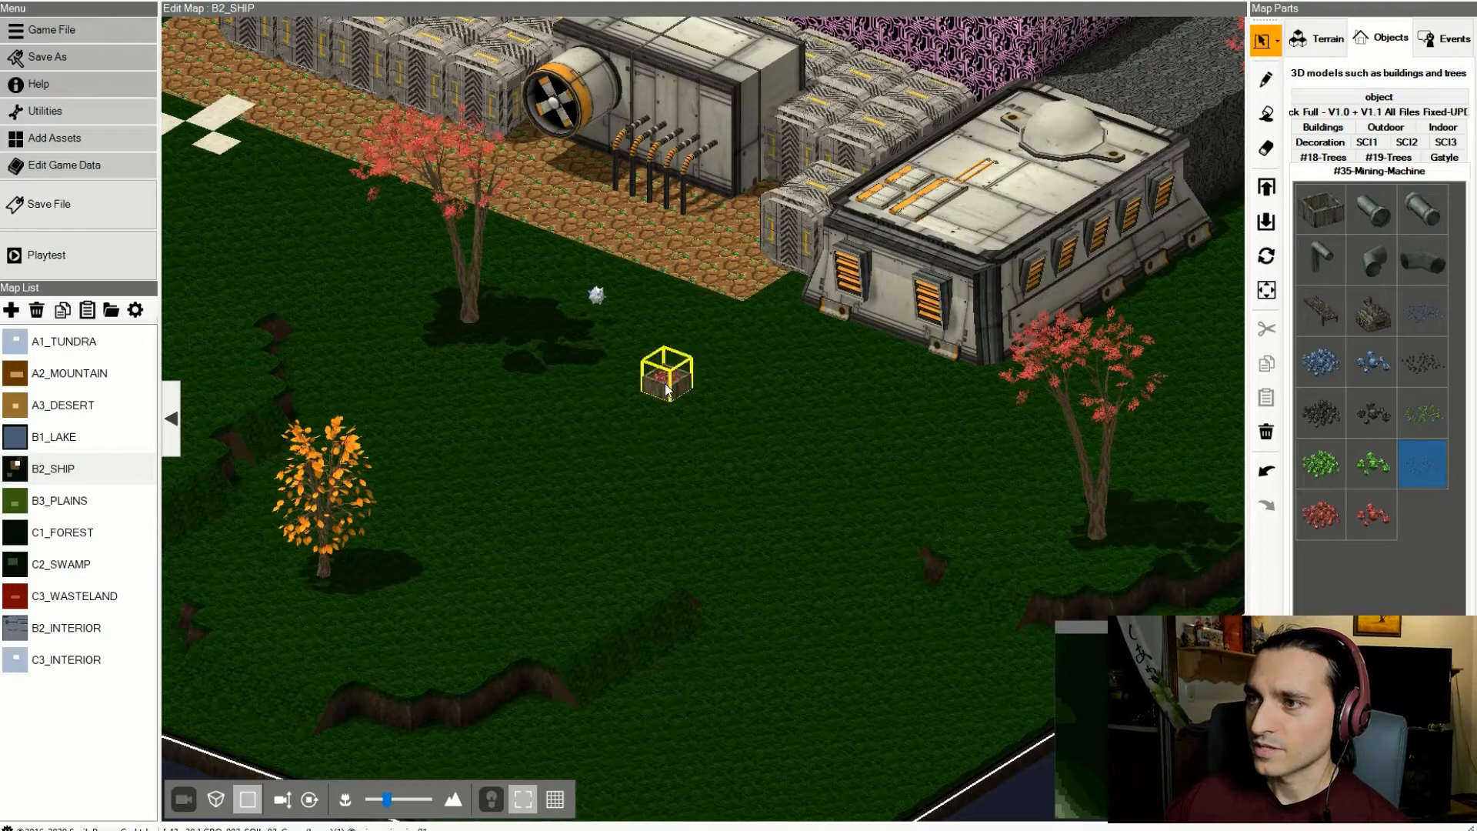
click(671, 382)
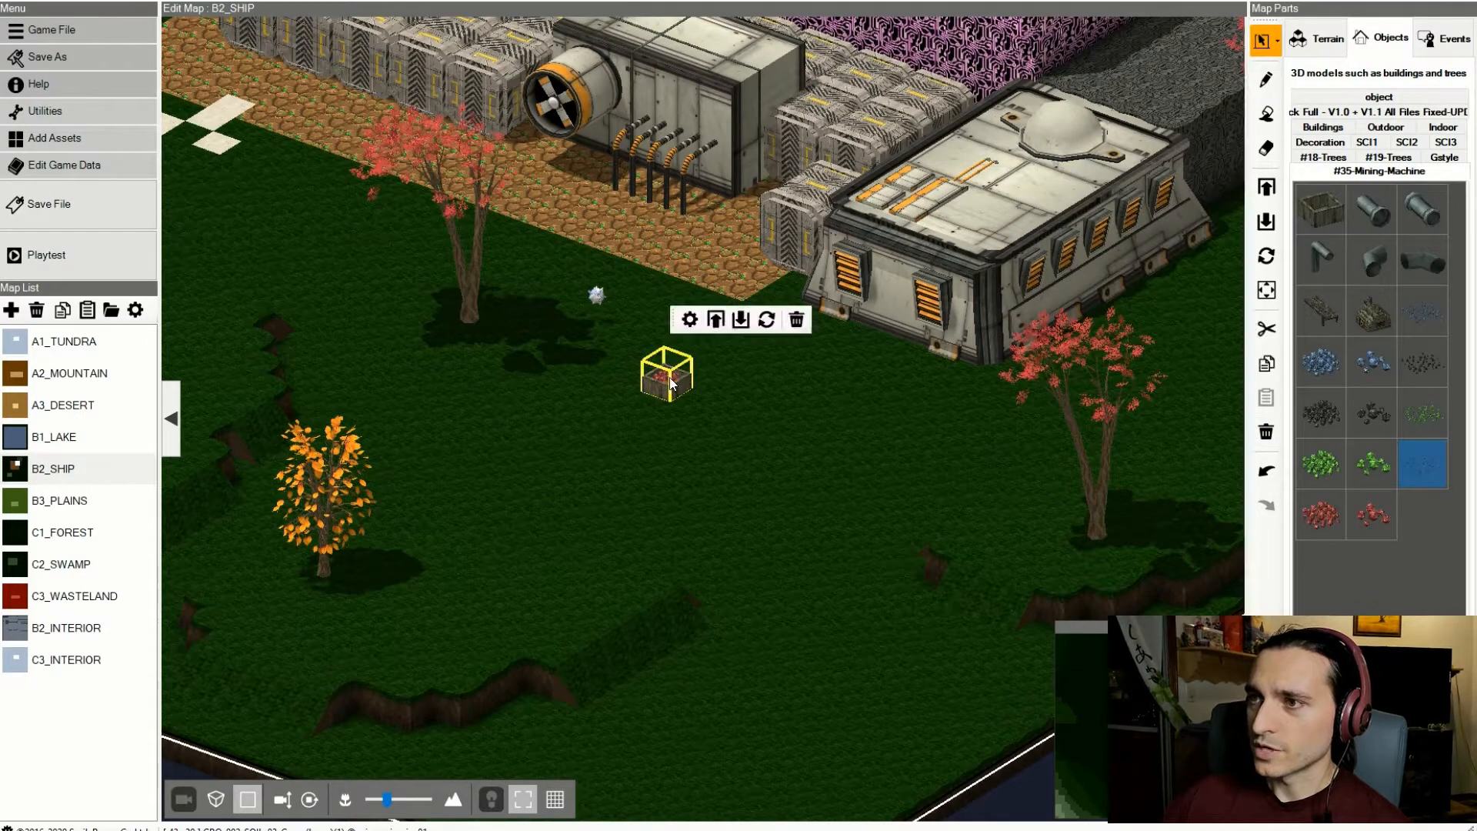
click(797, 319)
- Check the item choices for a "Sparkle on the ground - acquire important item" event beside the red trees, without placing the event
scroll(731, 351, down, 3)
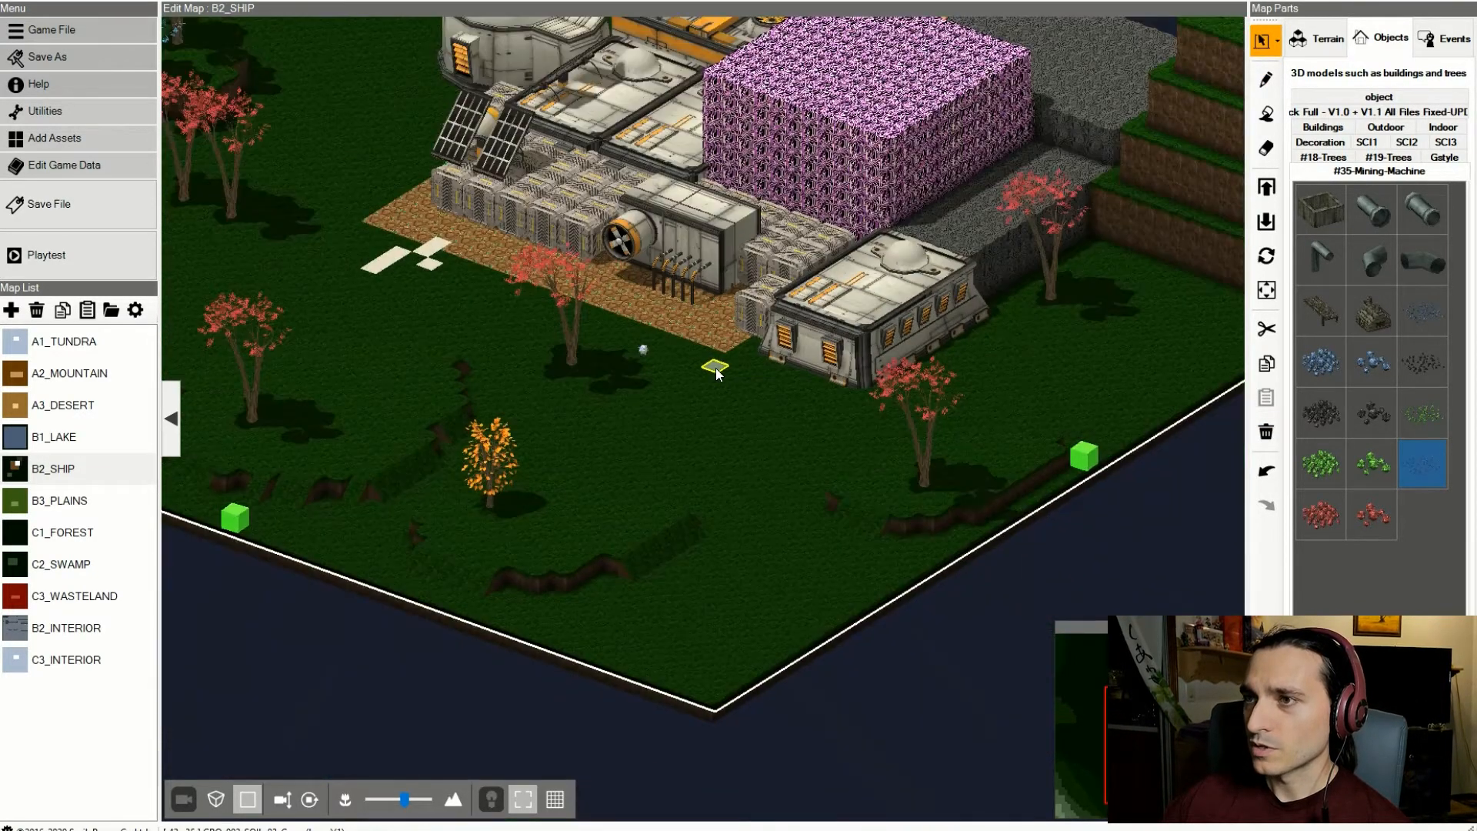
middle_drag(723, 370, 811, 600)
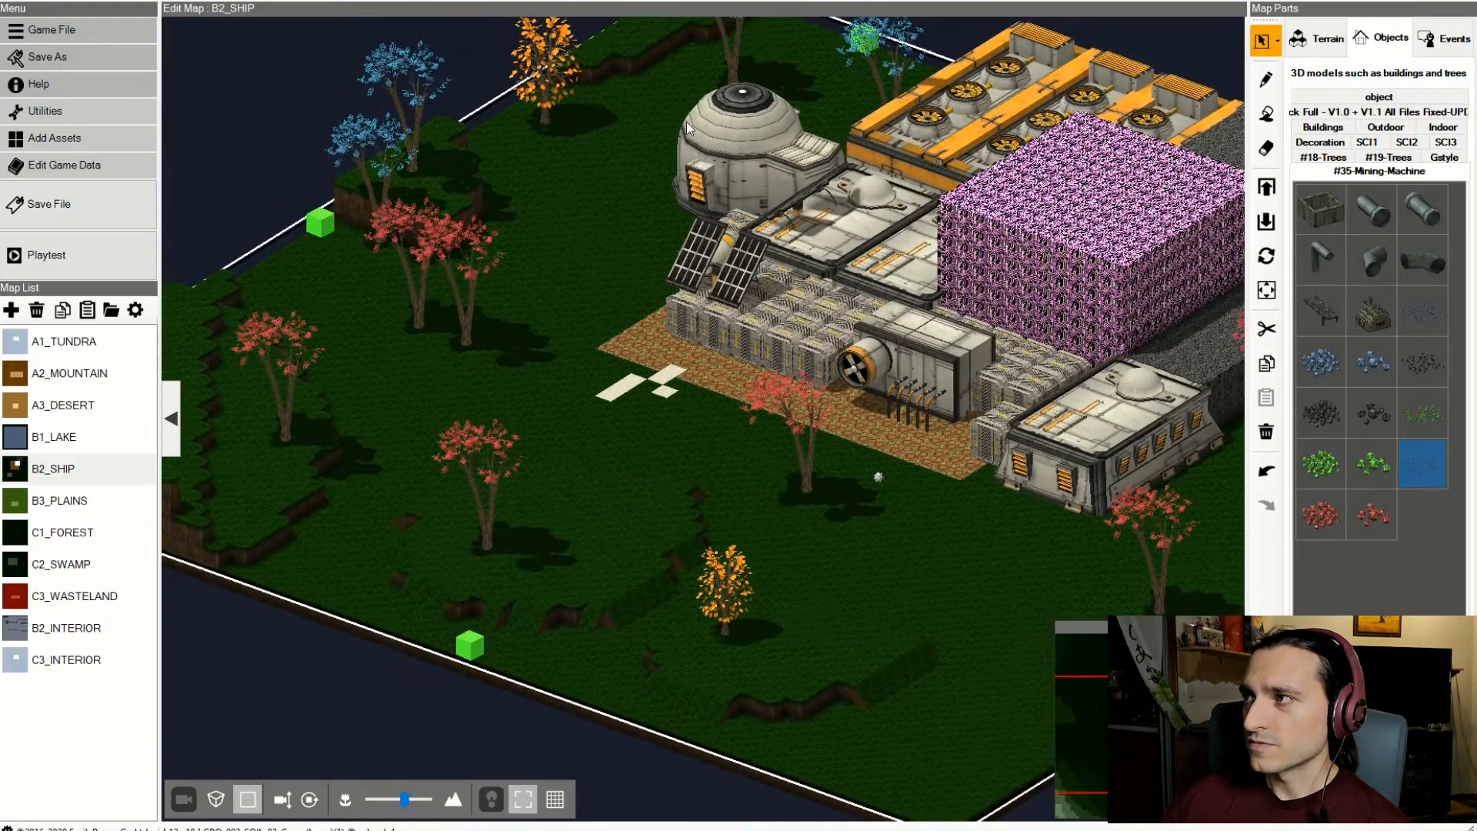
middle_drag(687, 122, 702, 284)
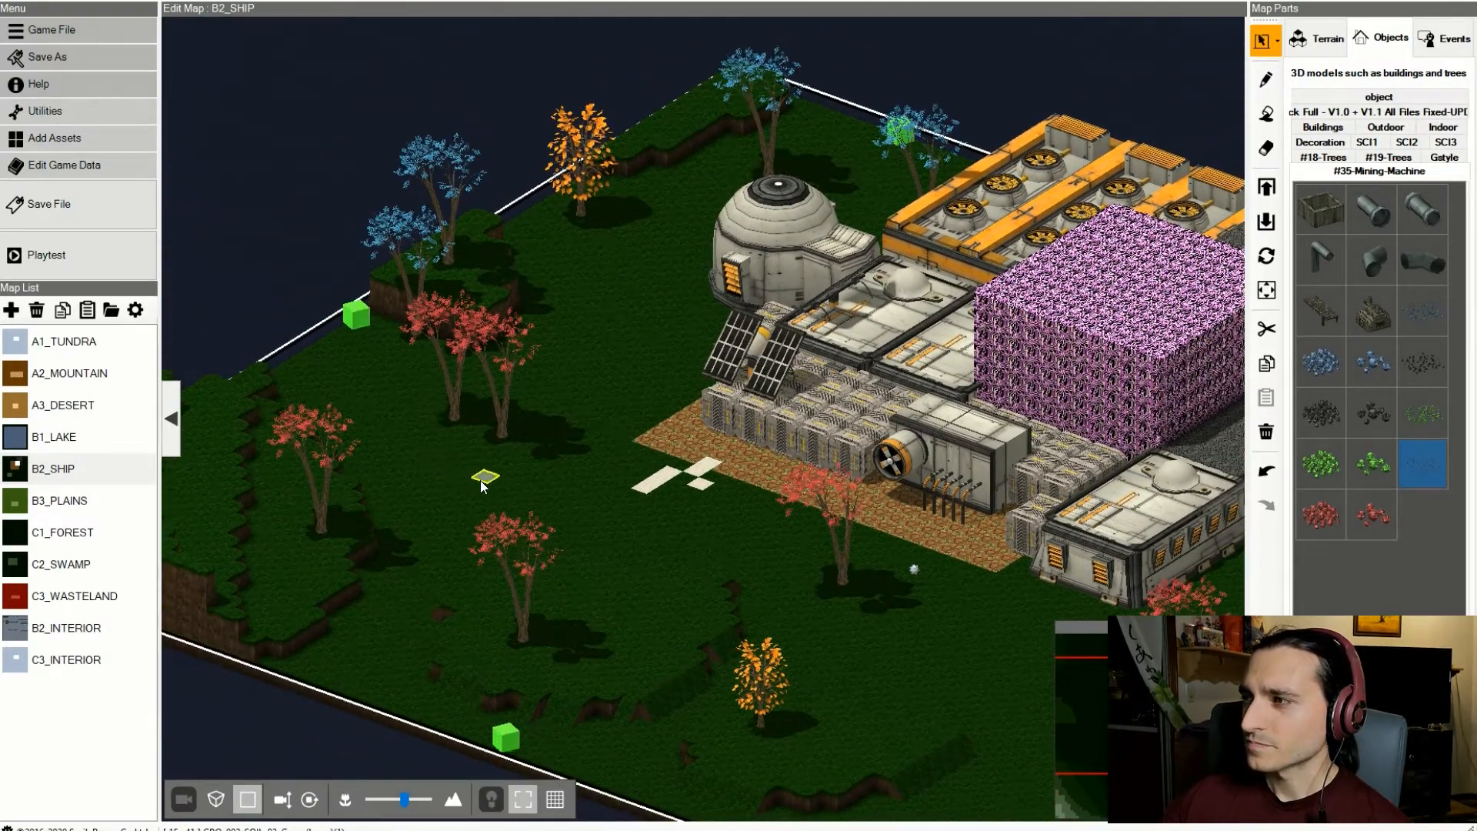
click(1447, 38)
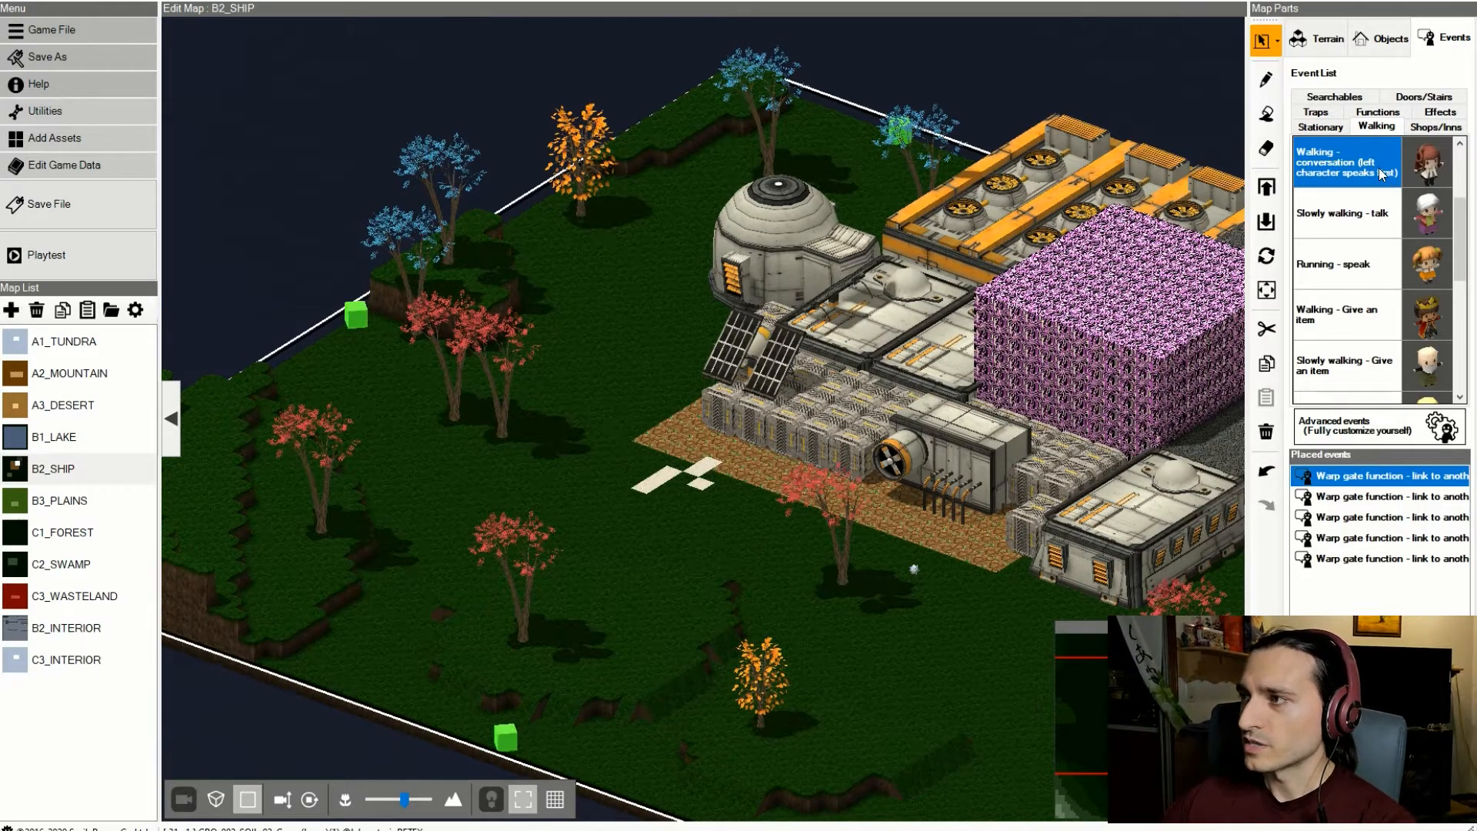
click(1349, 97)
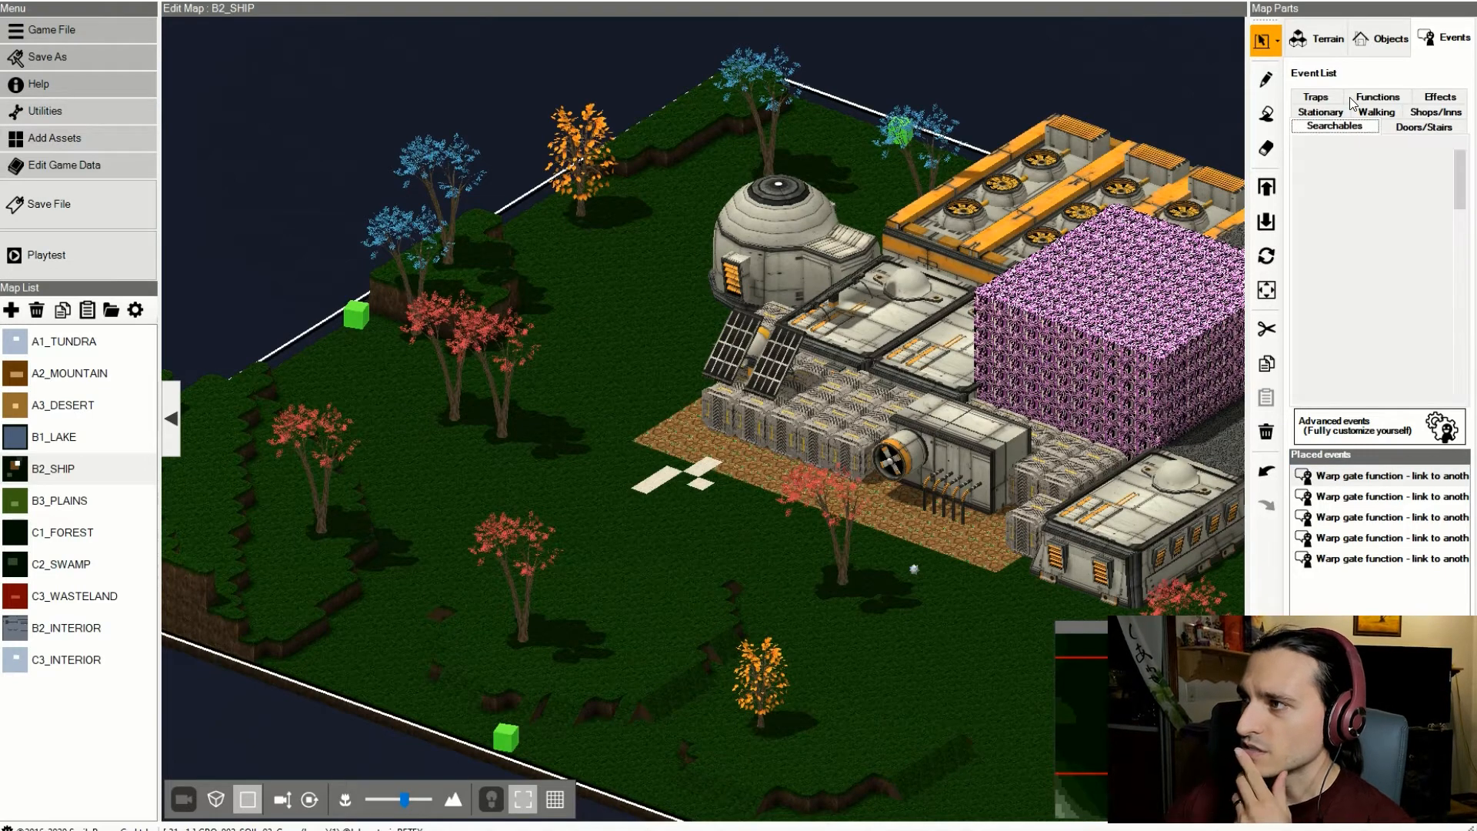
scroll(1402, 204, down, 6)
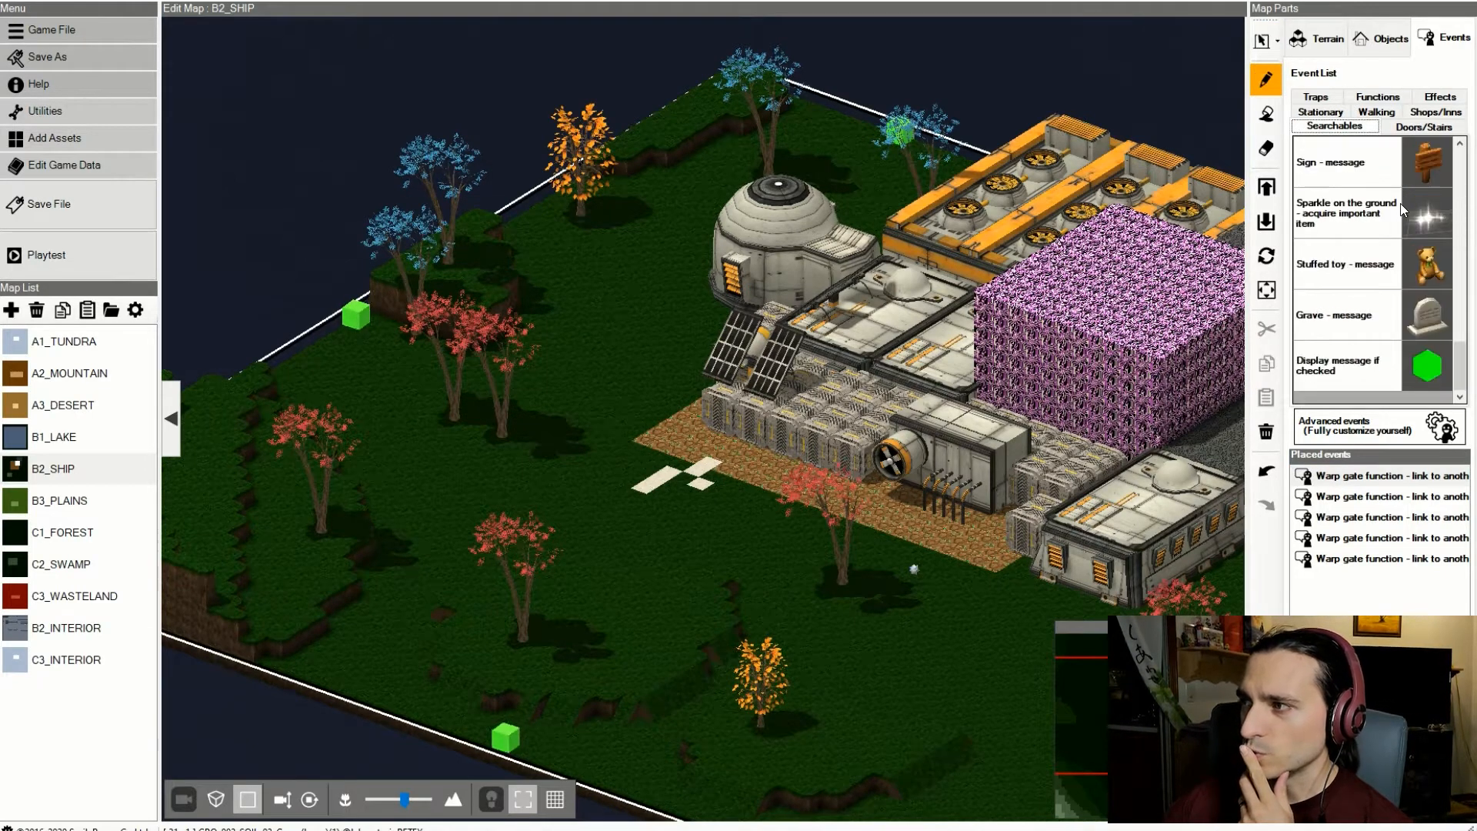
click(1417, 214)
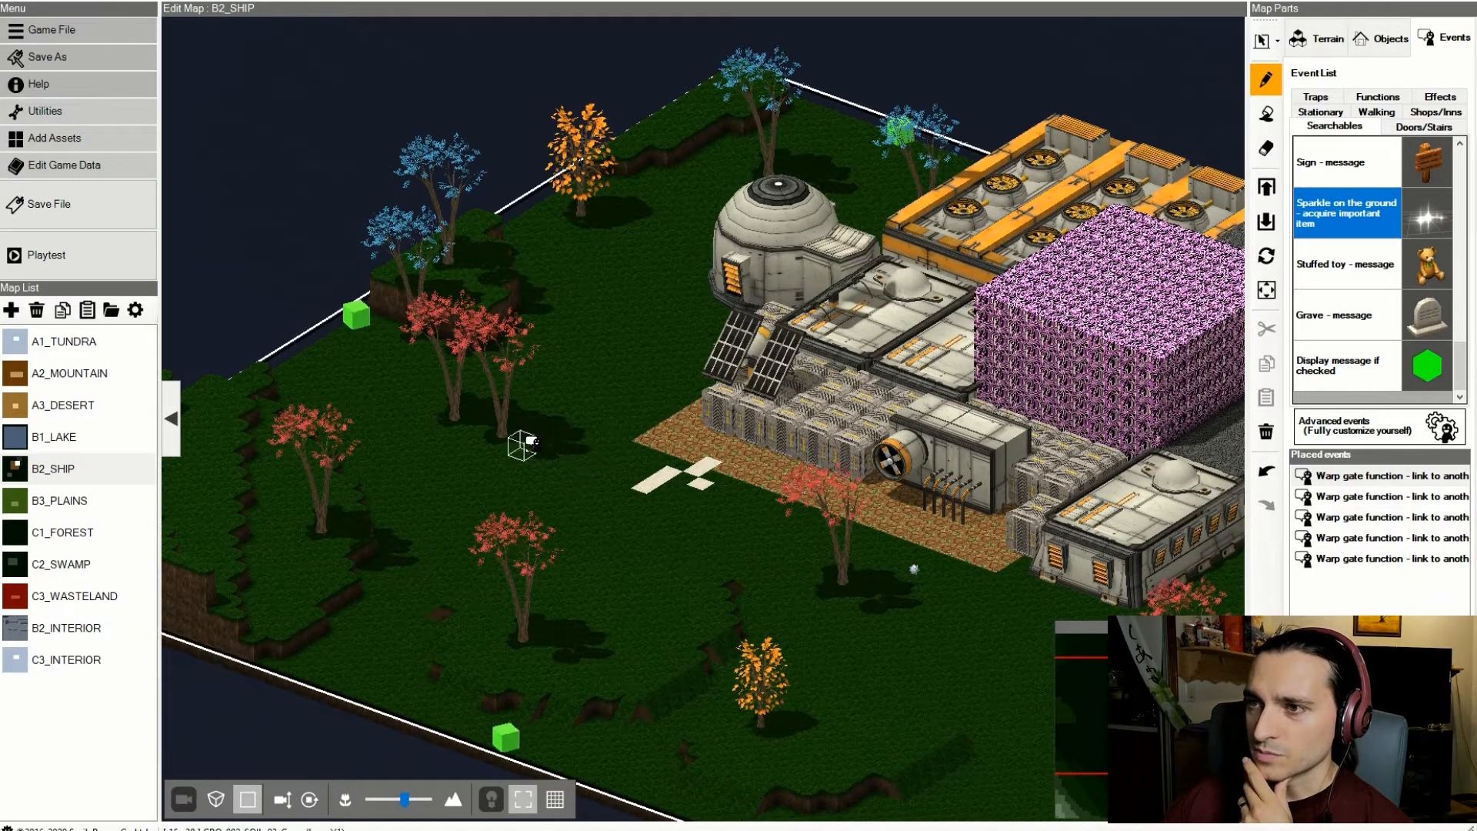
click(504, 429)
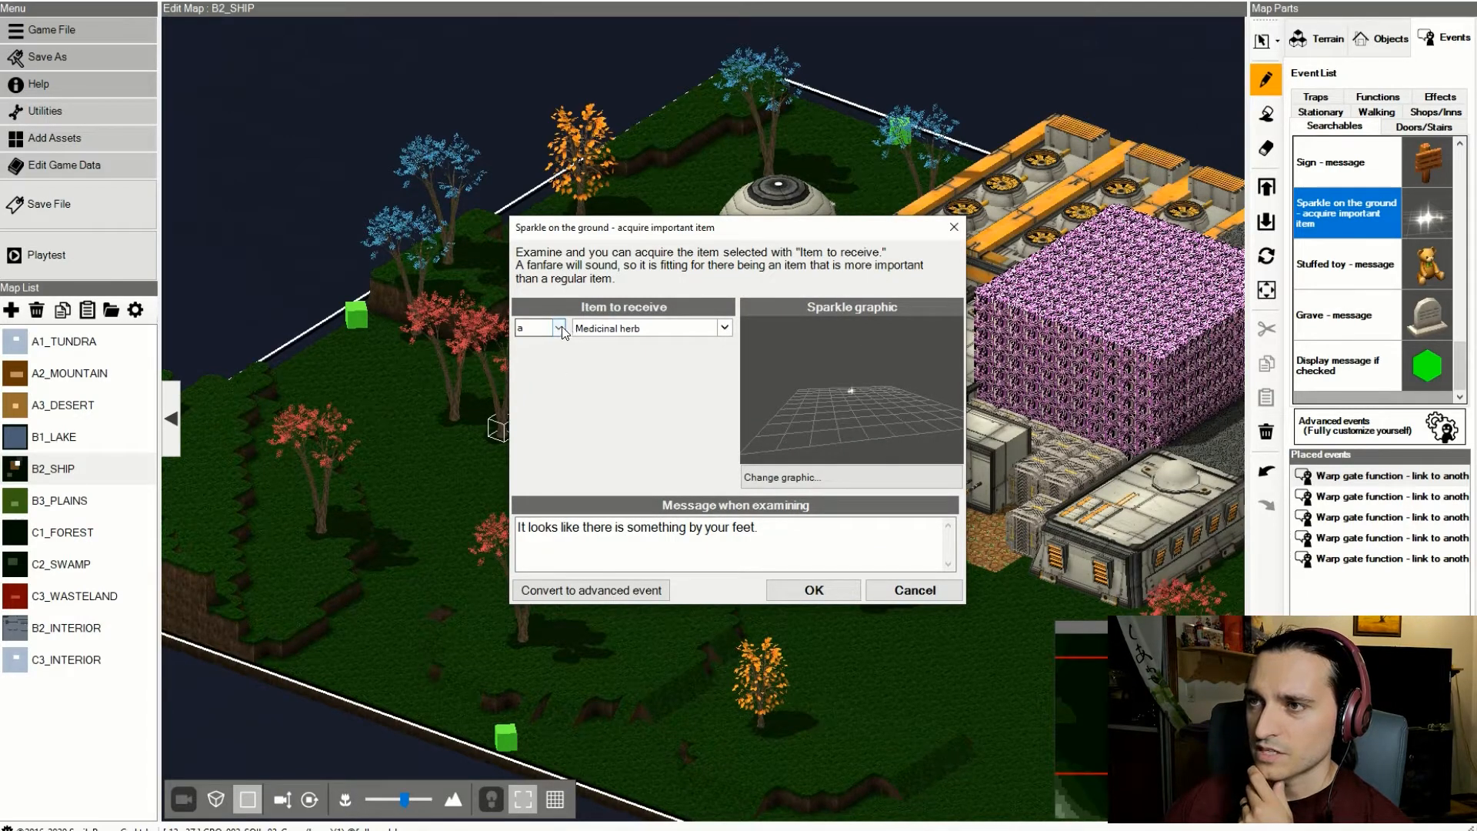
click(608, 329)
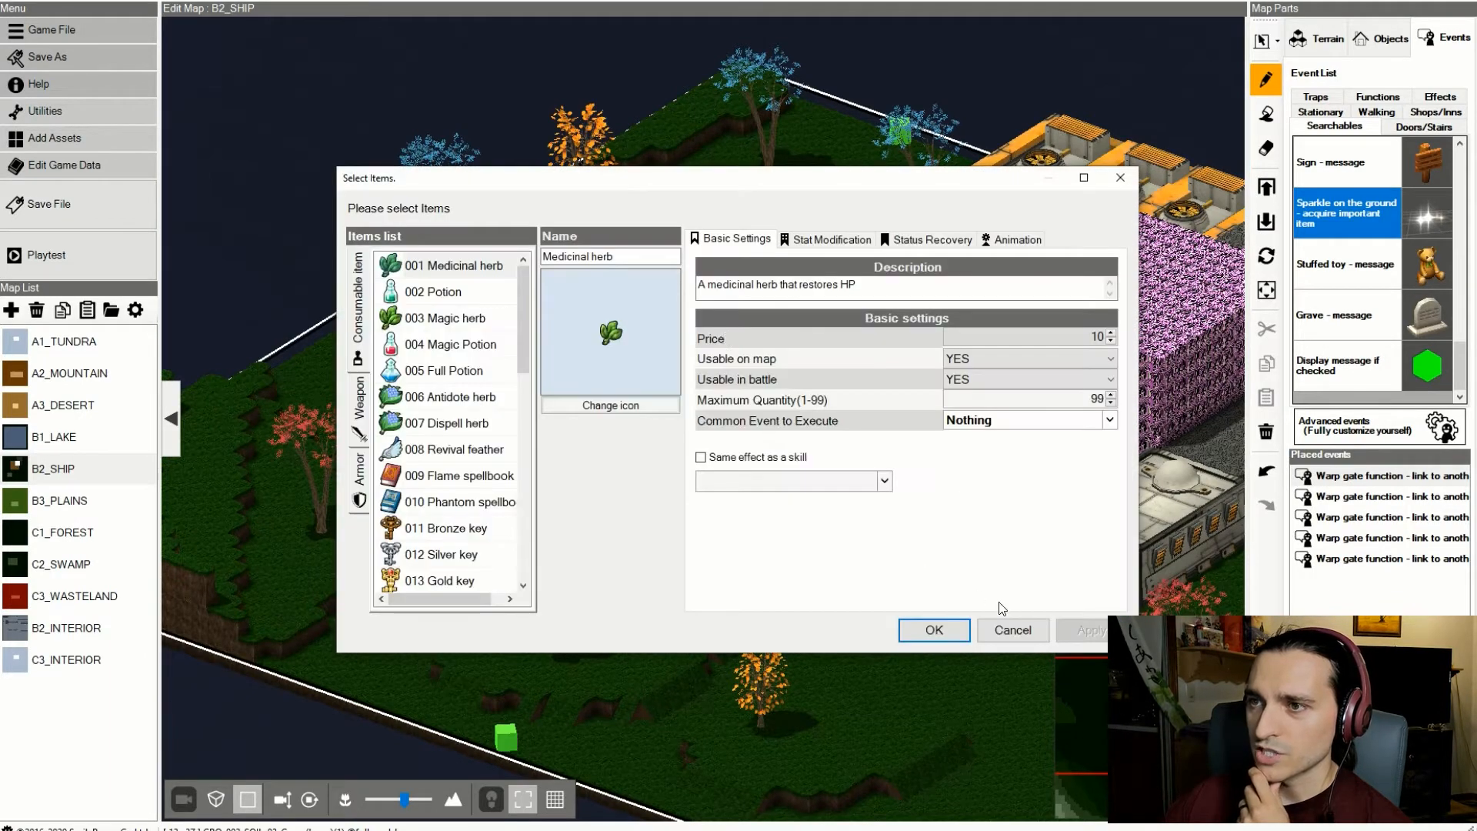
click(1029, 629)
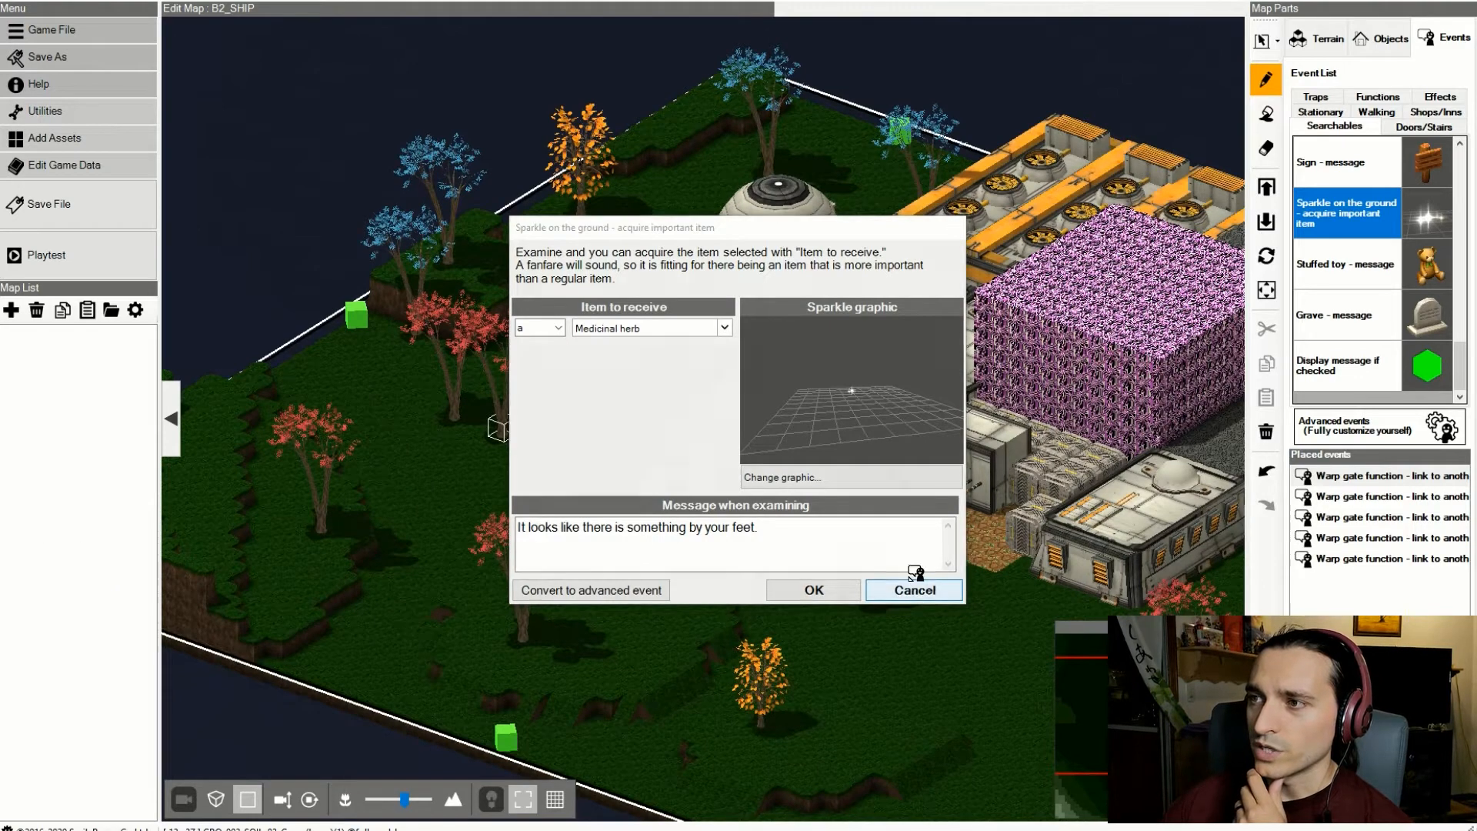
click(910, 587)
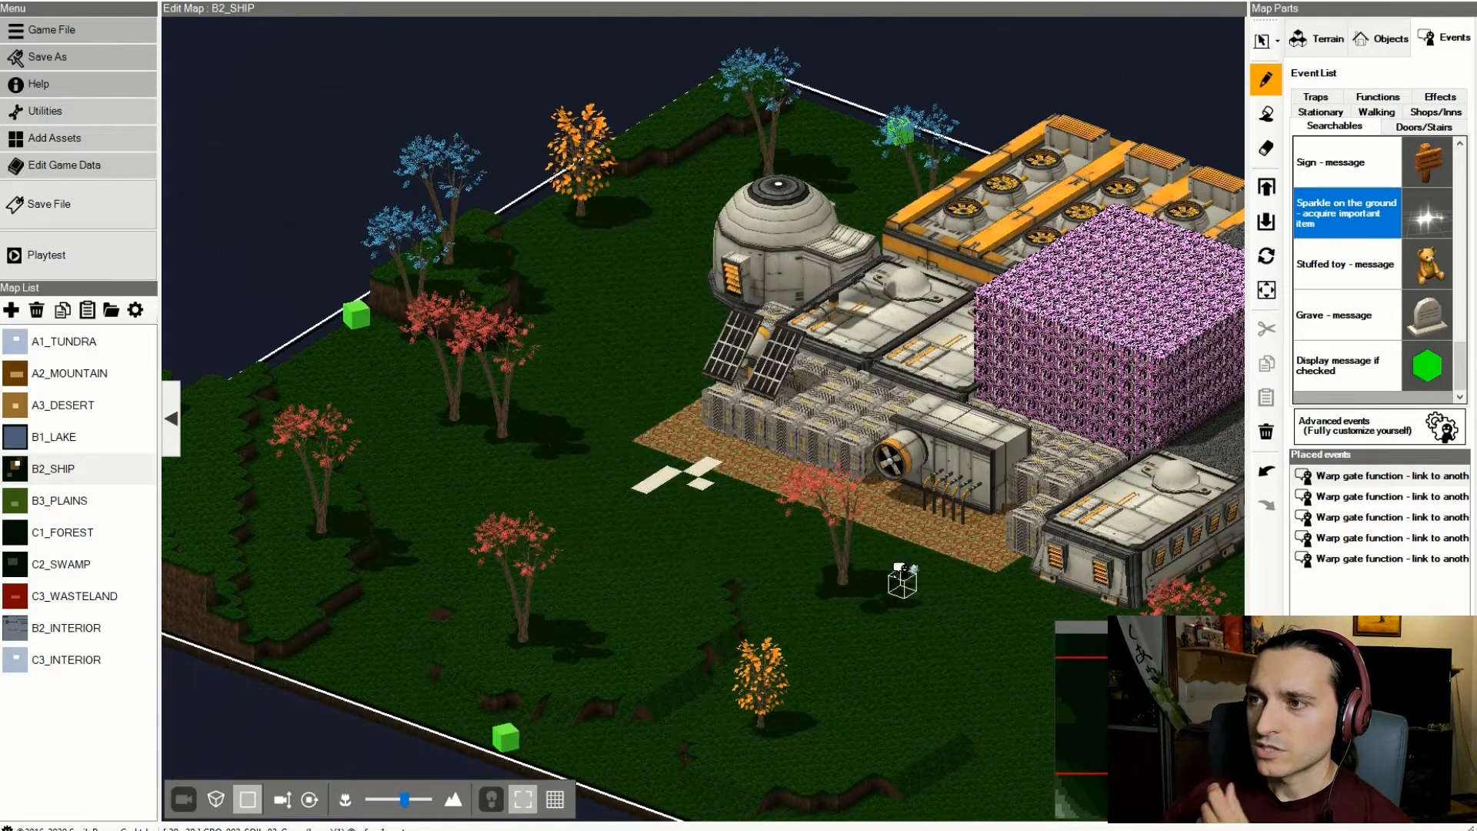
click(63, 145)
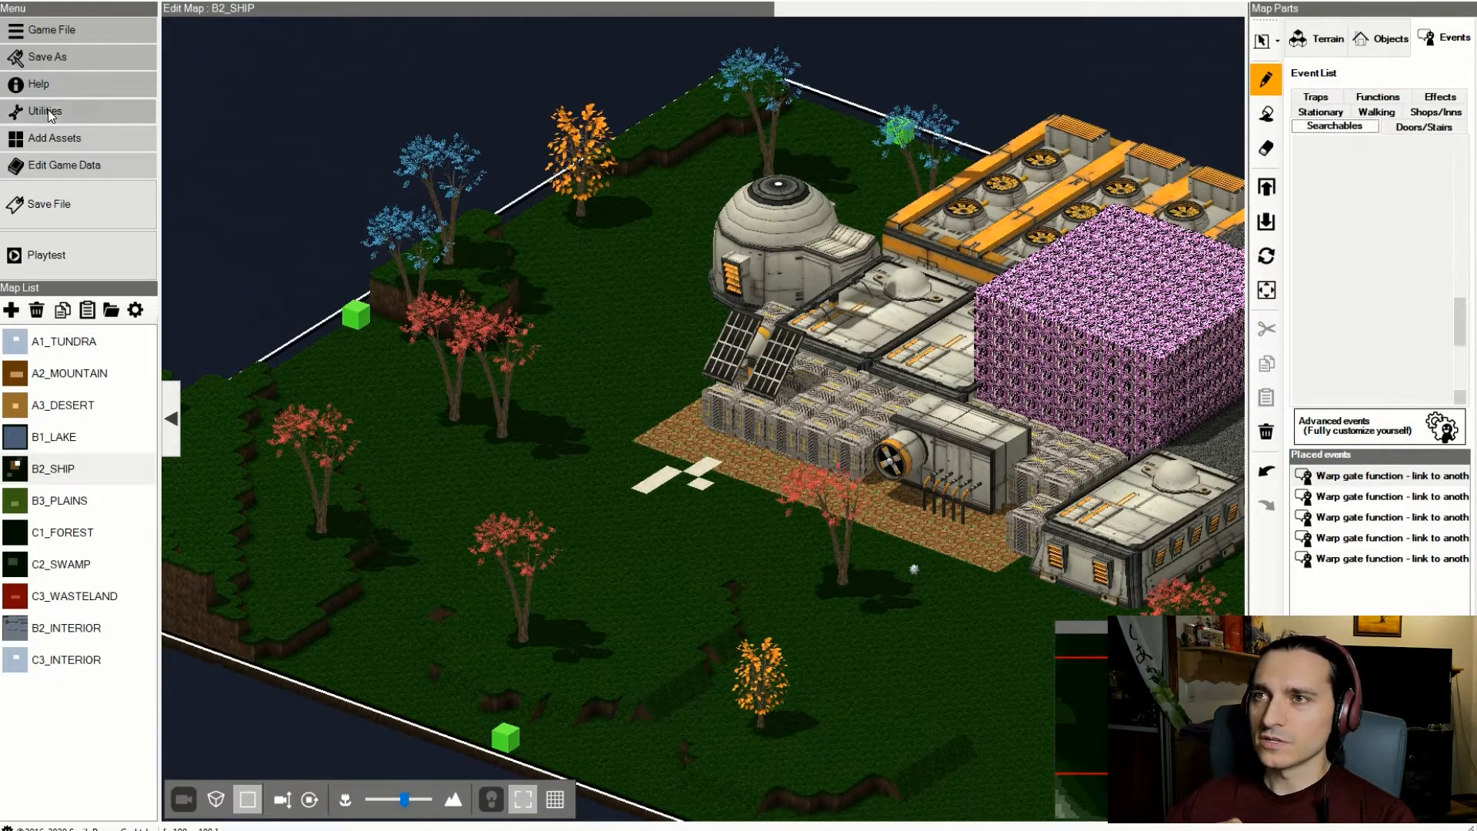
click(45, 111)
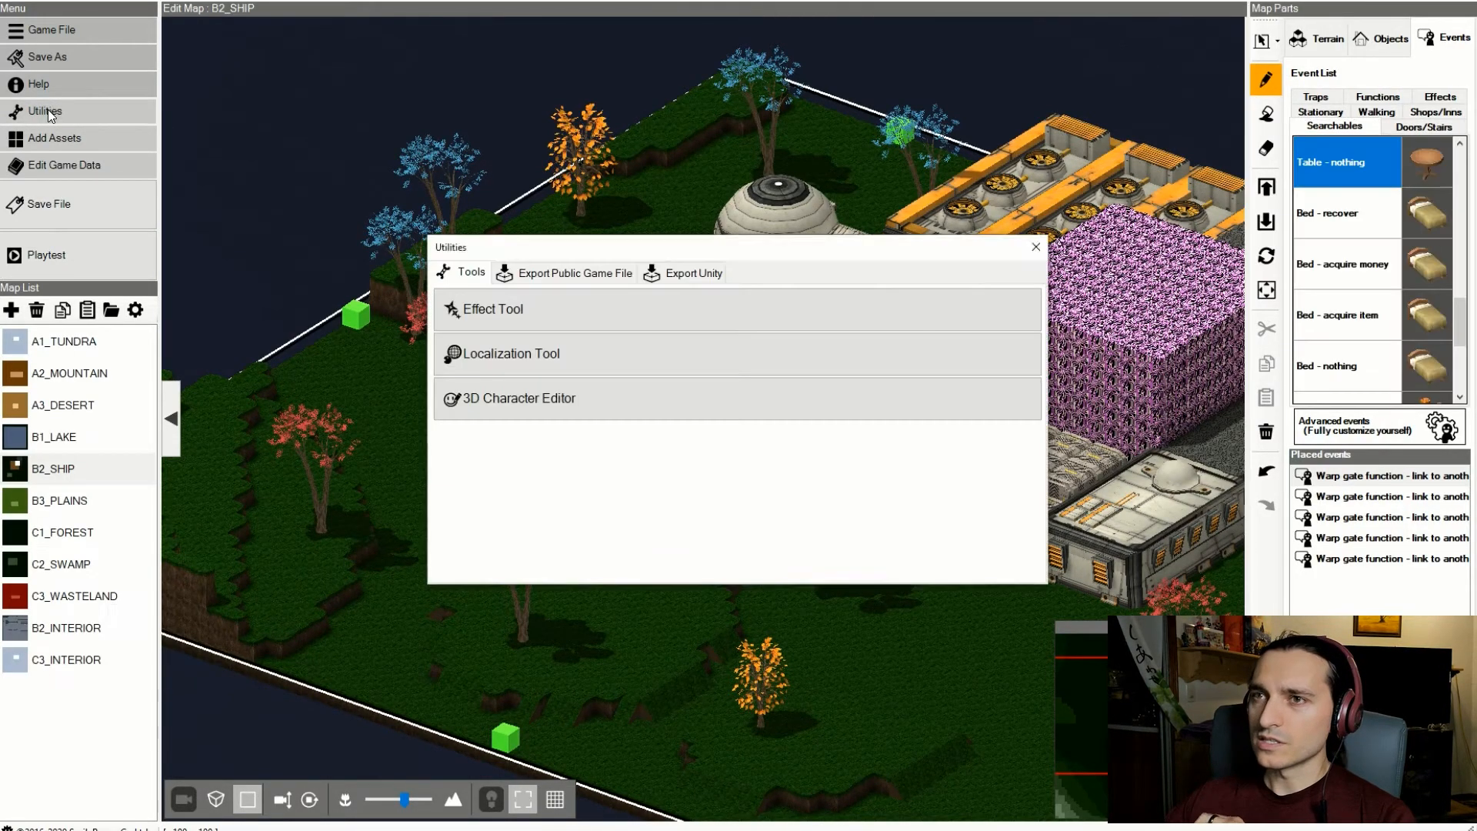
click(526, 309)
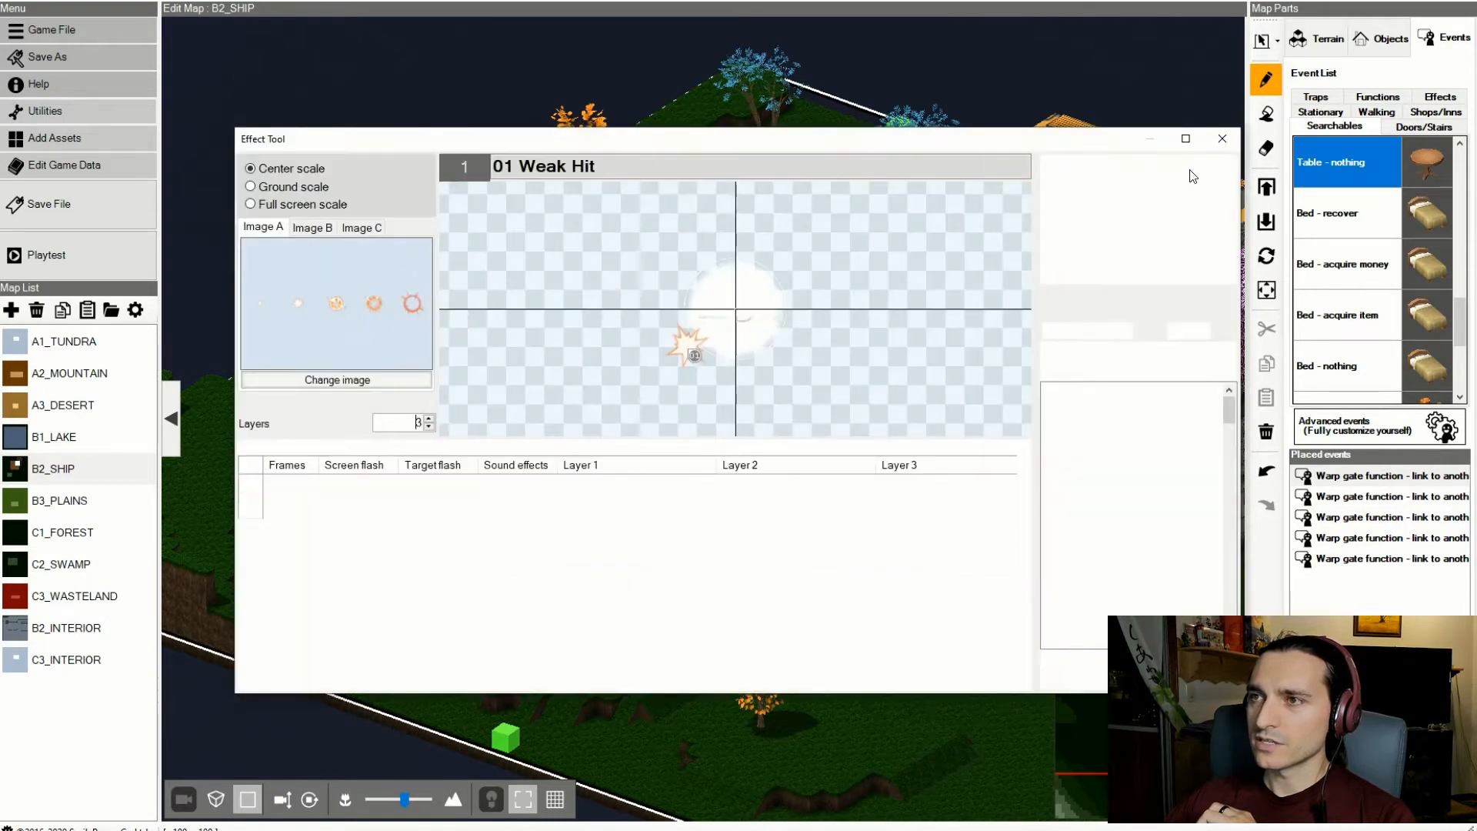
click(1222, 140)
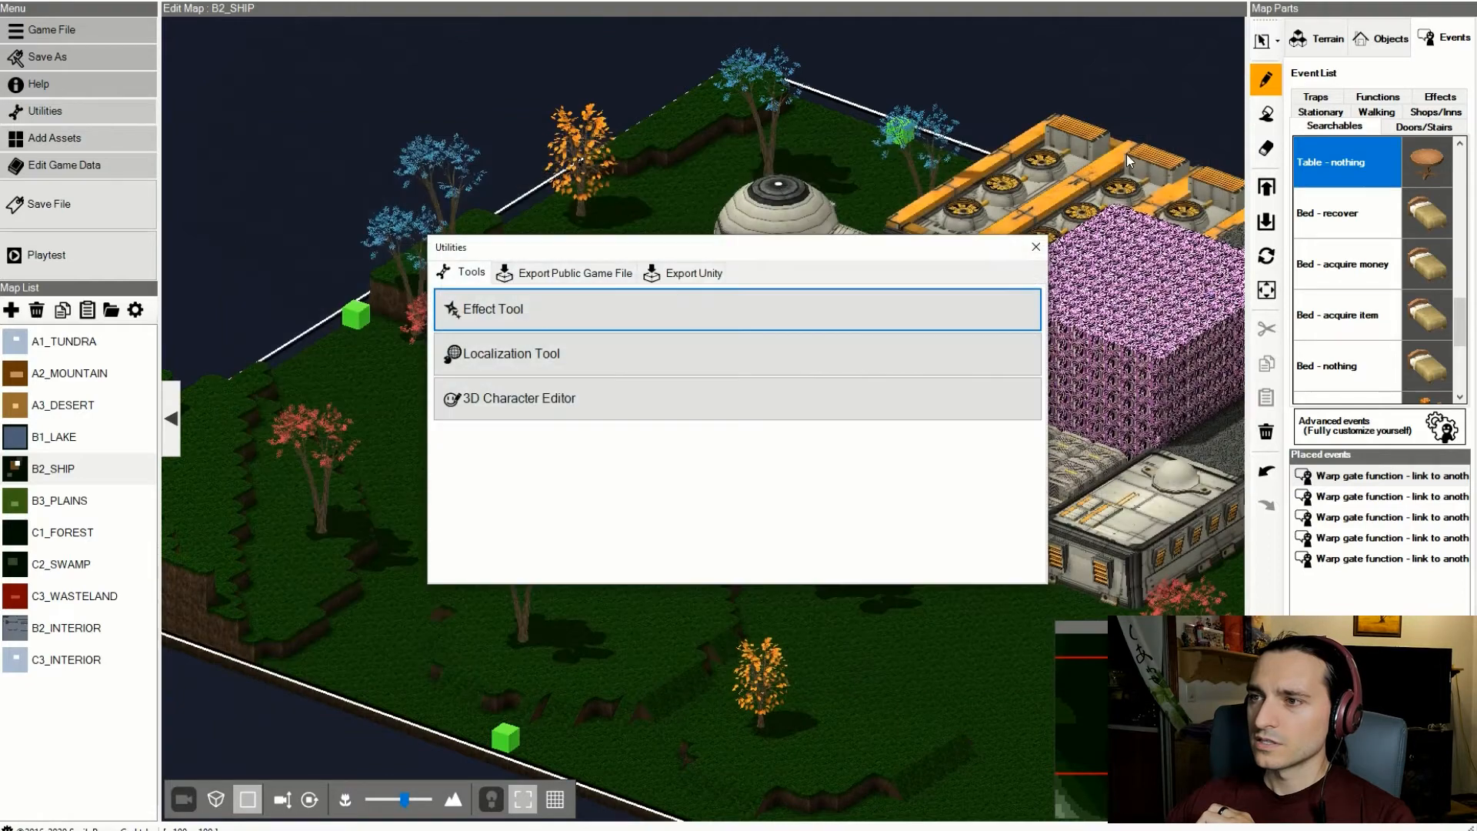
click(1035, 247)
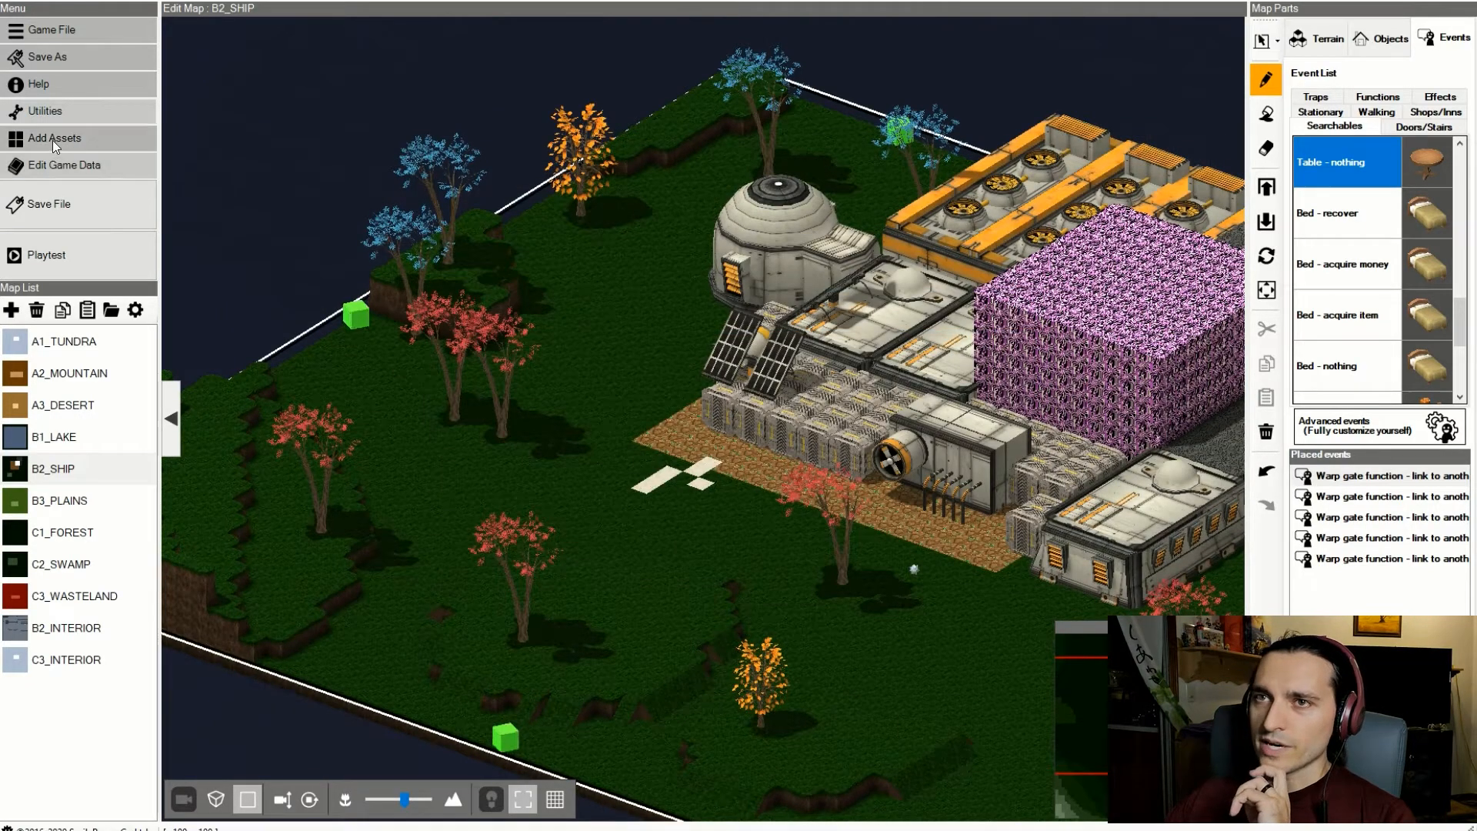
- Save the game file with the current map changes
click(77, 33)
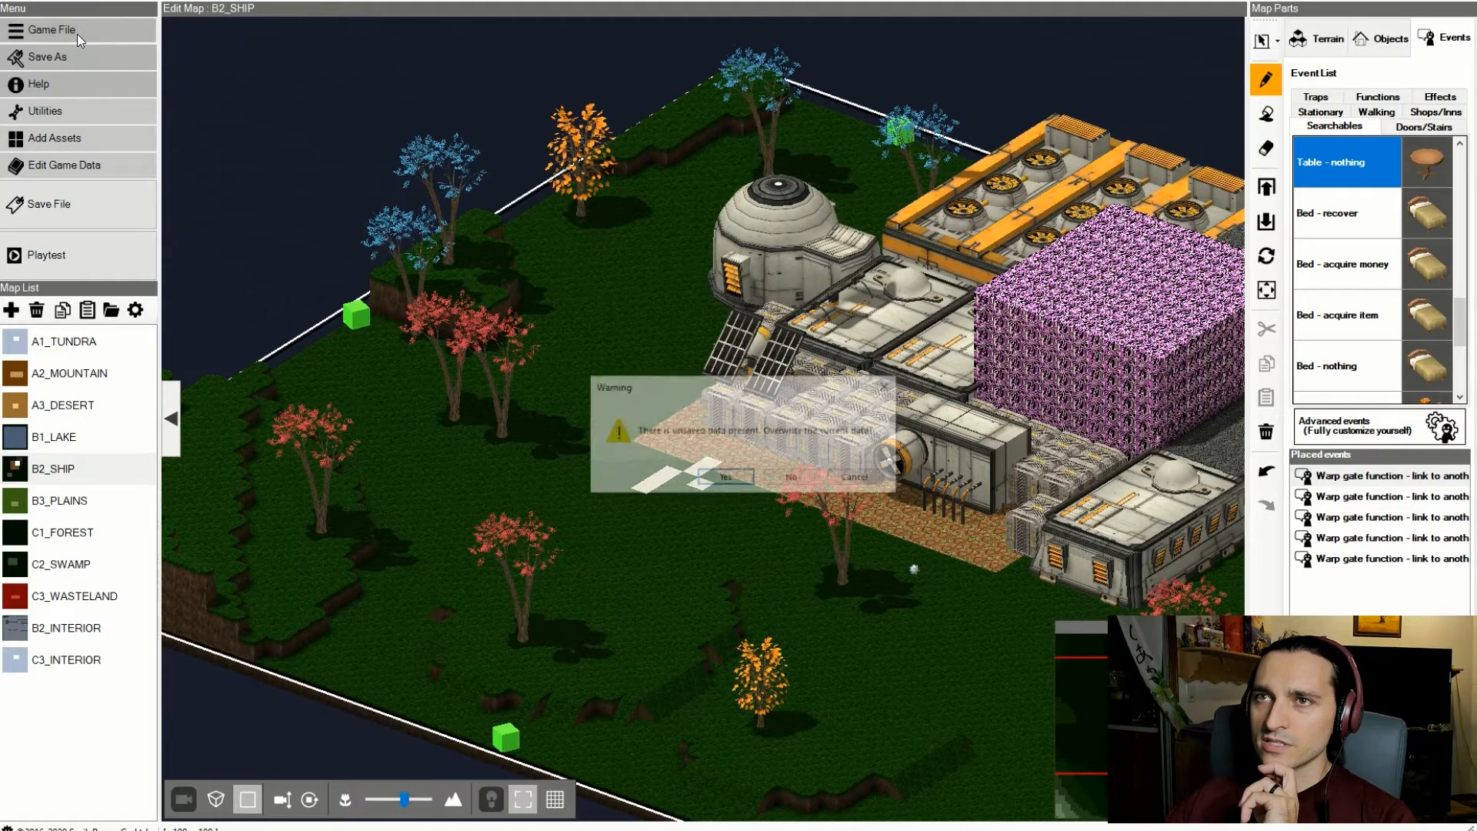
click(858, 478)
click(80, 214)
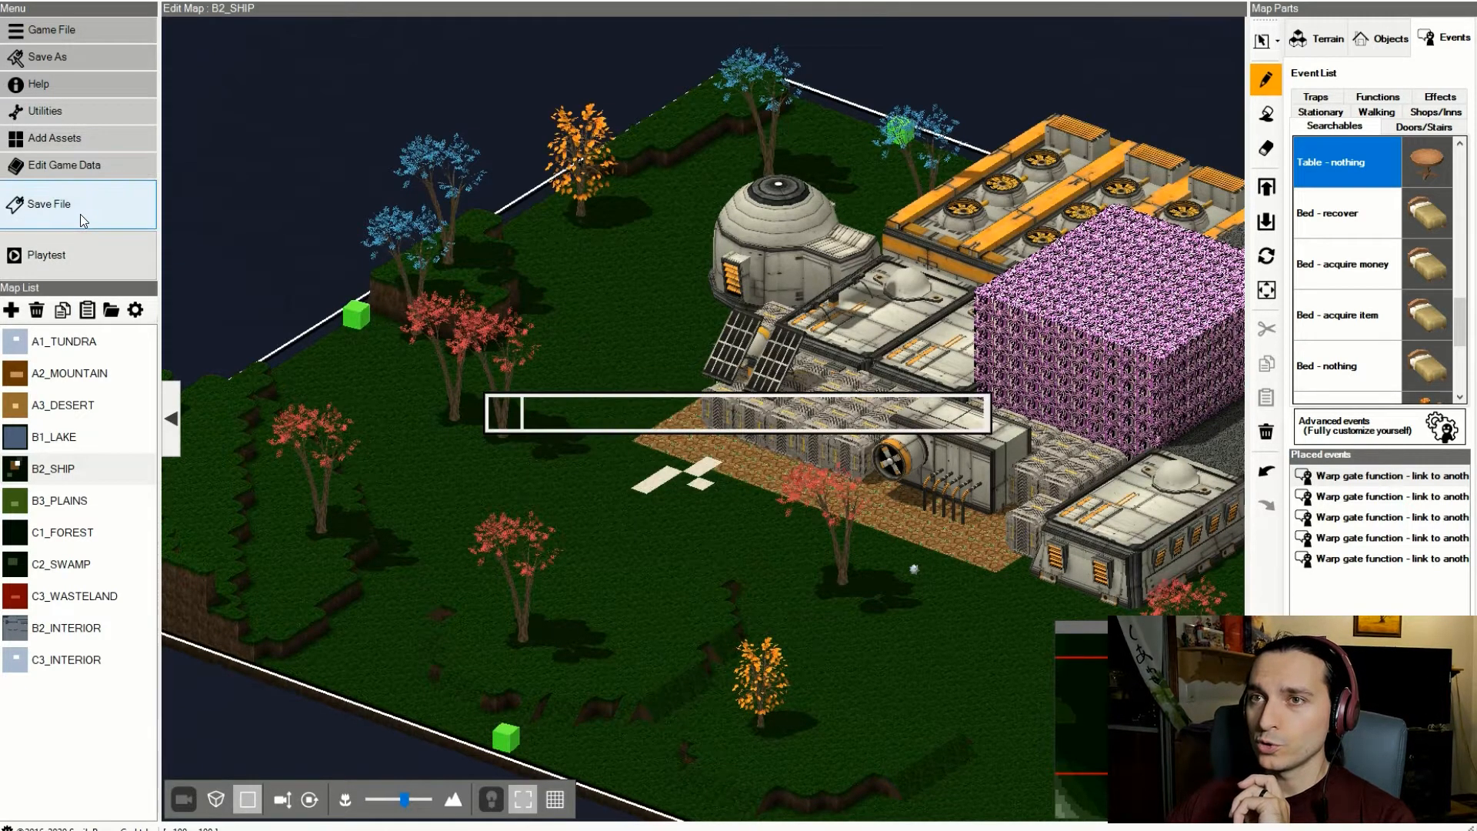
- Look at the character assets in the resource archive and the starting party settings in the game data
click(80, 142)
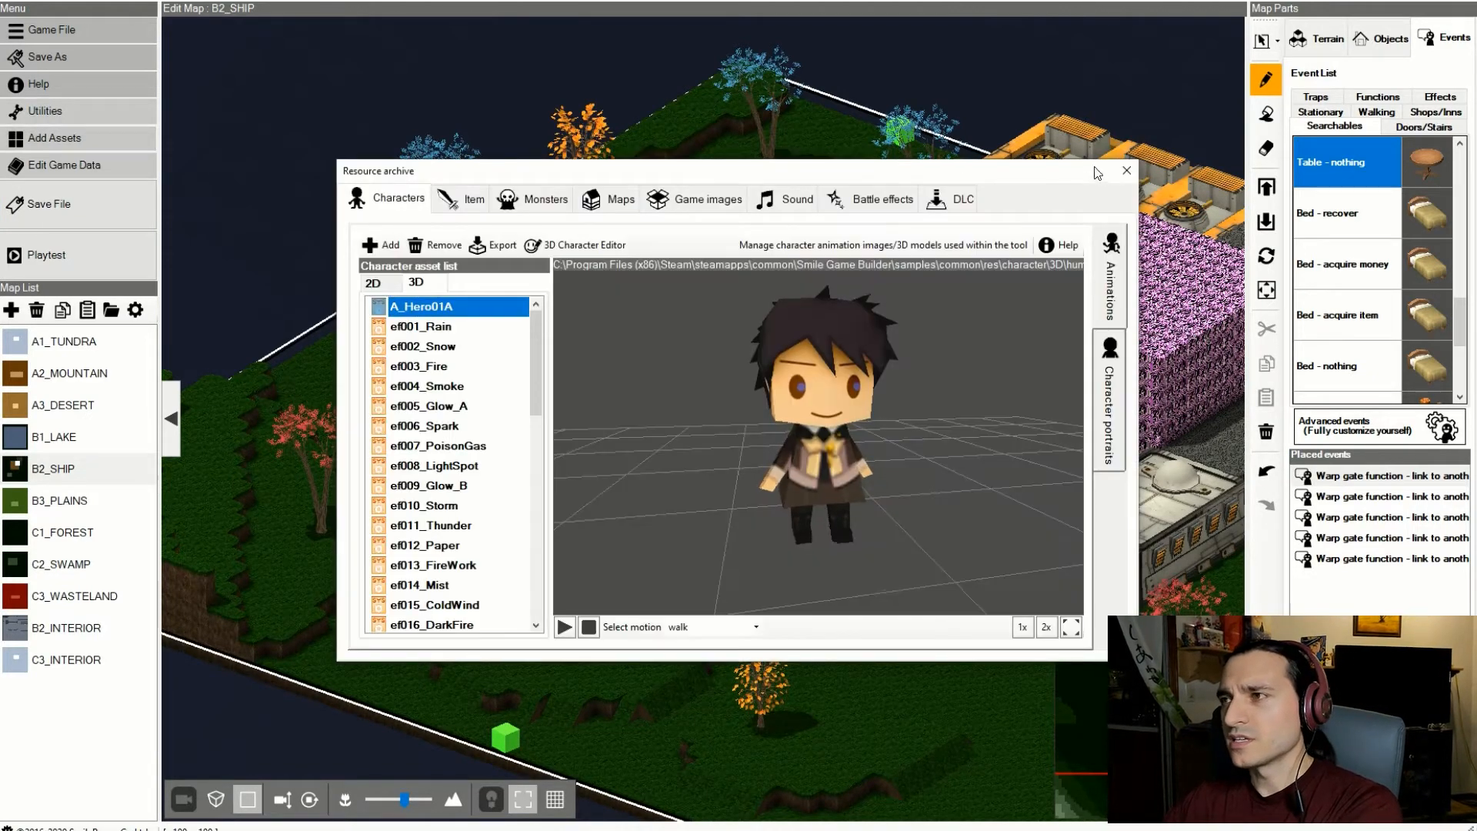
click(1125, 171)
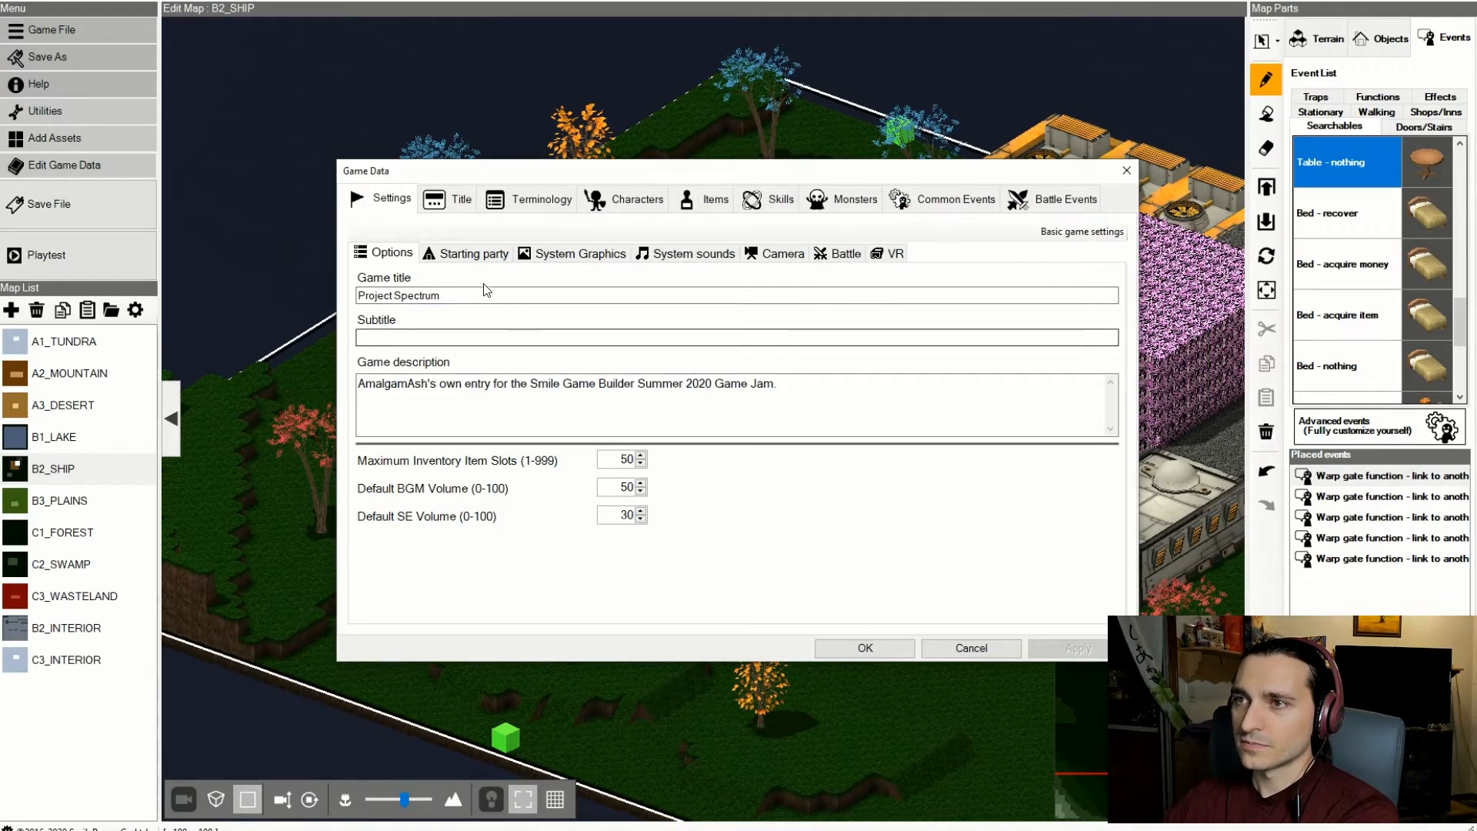
click(474, 257)
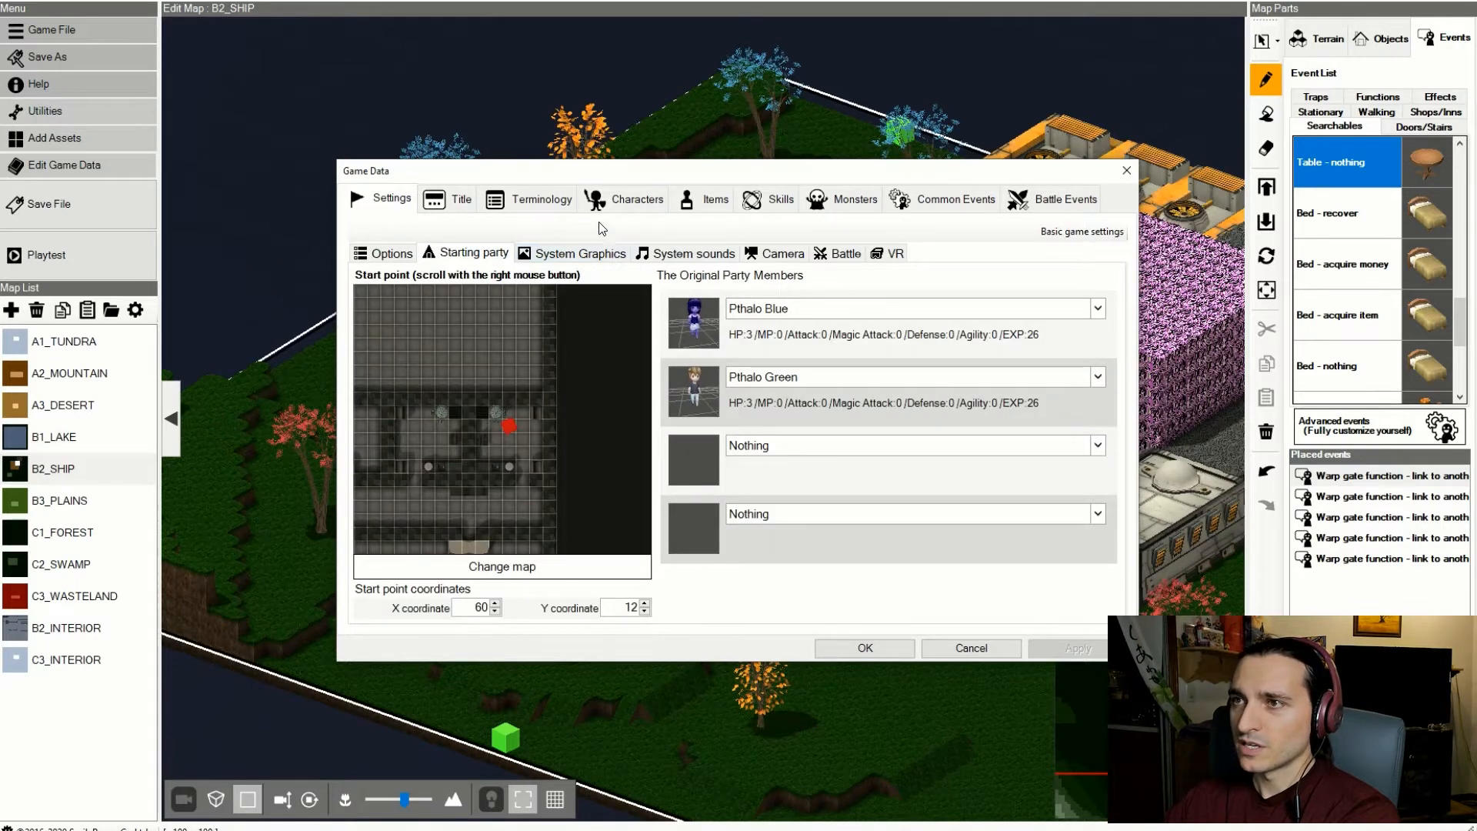
- Review the consumable items in the game data and try to remove the Devil's eye item
click(707, 200)
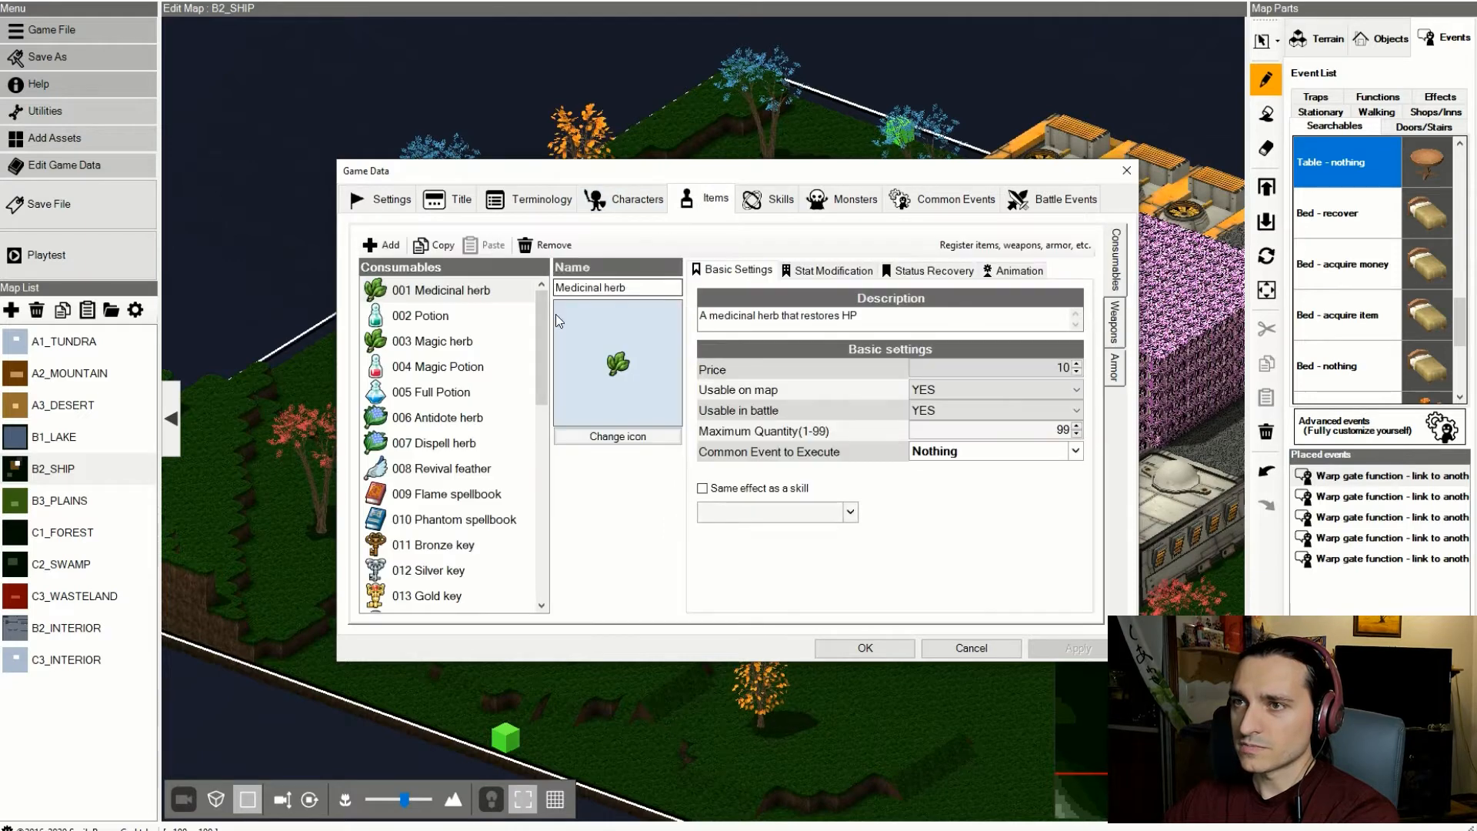
scroll(441, 414, down, 7)
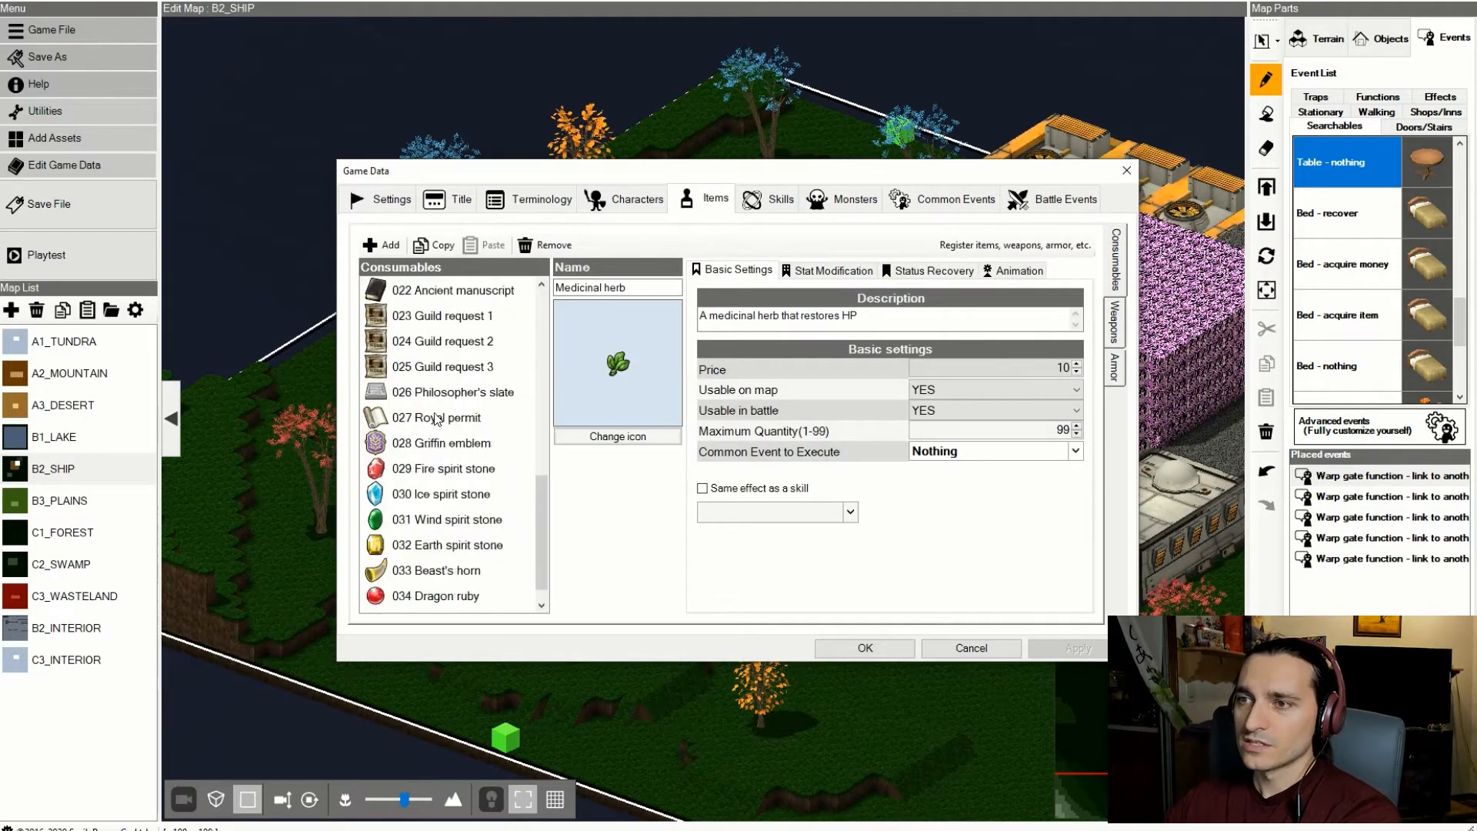
click(465, 599)
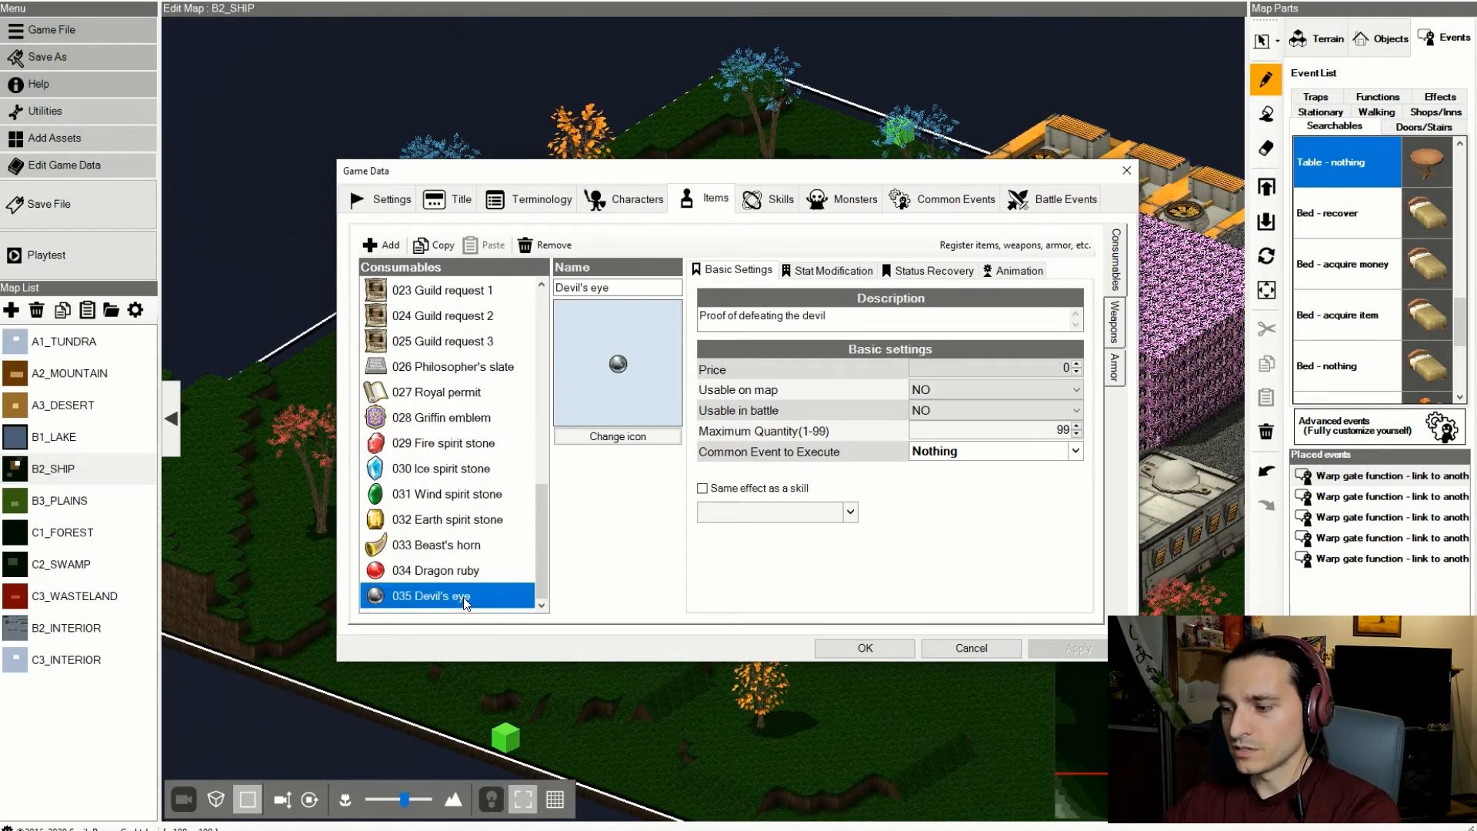
click(539, 246)
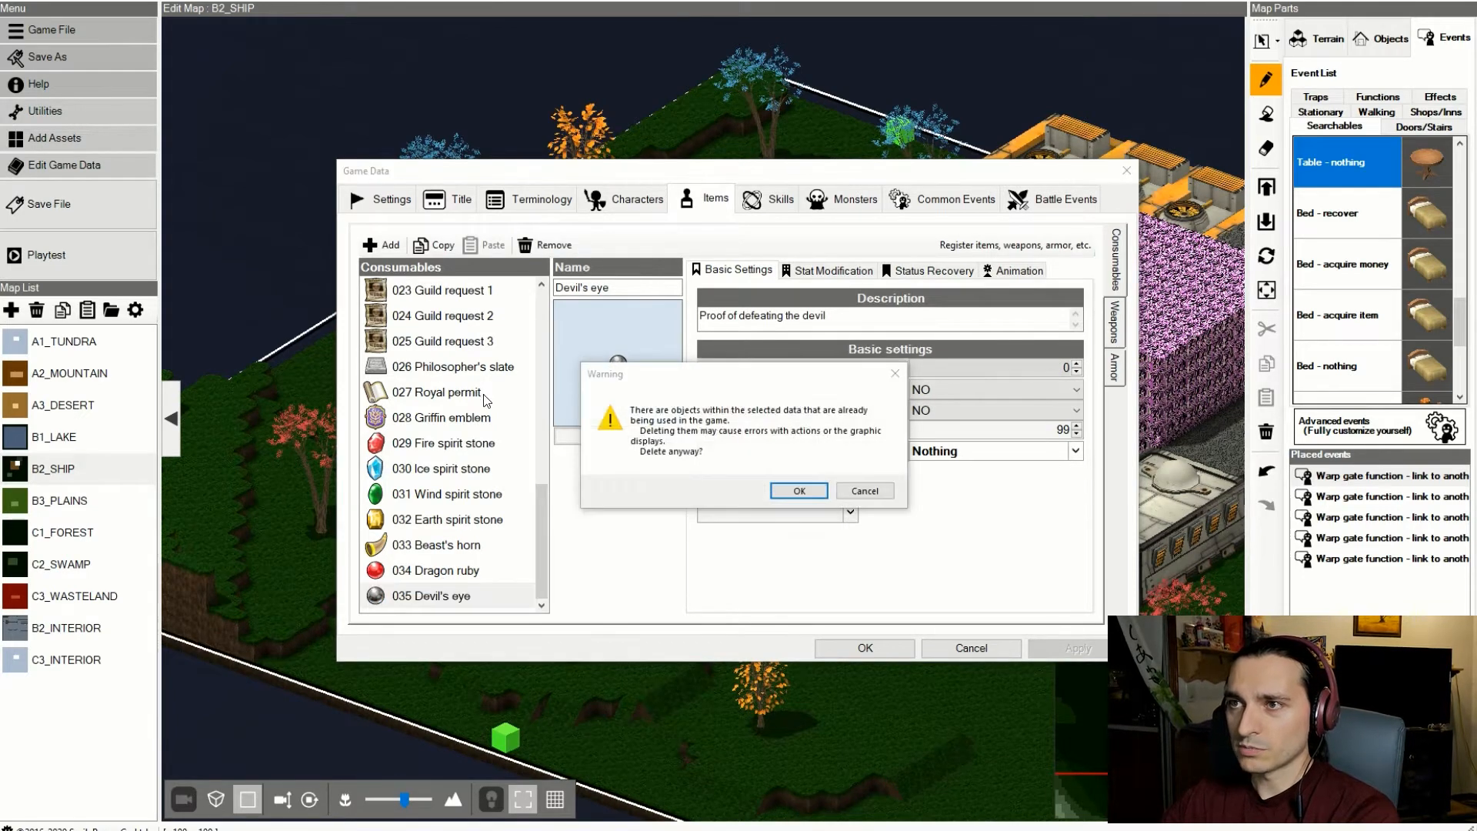
click(865, 492)
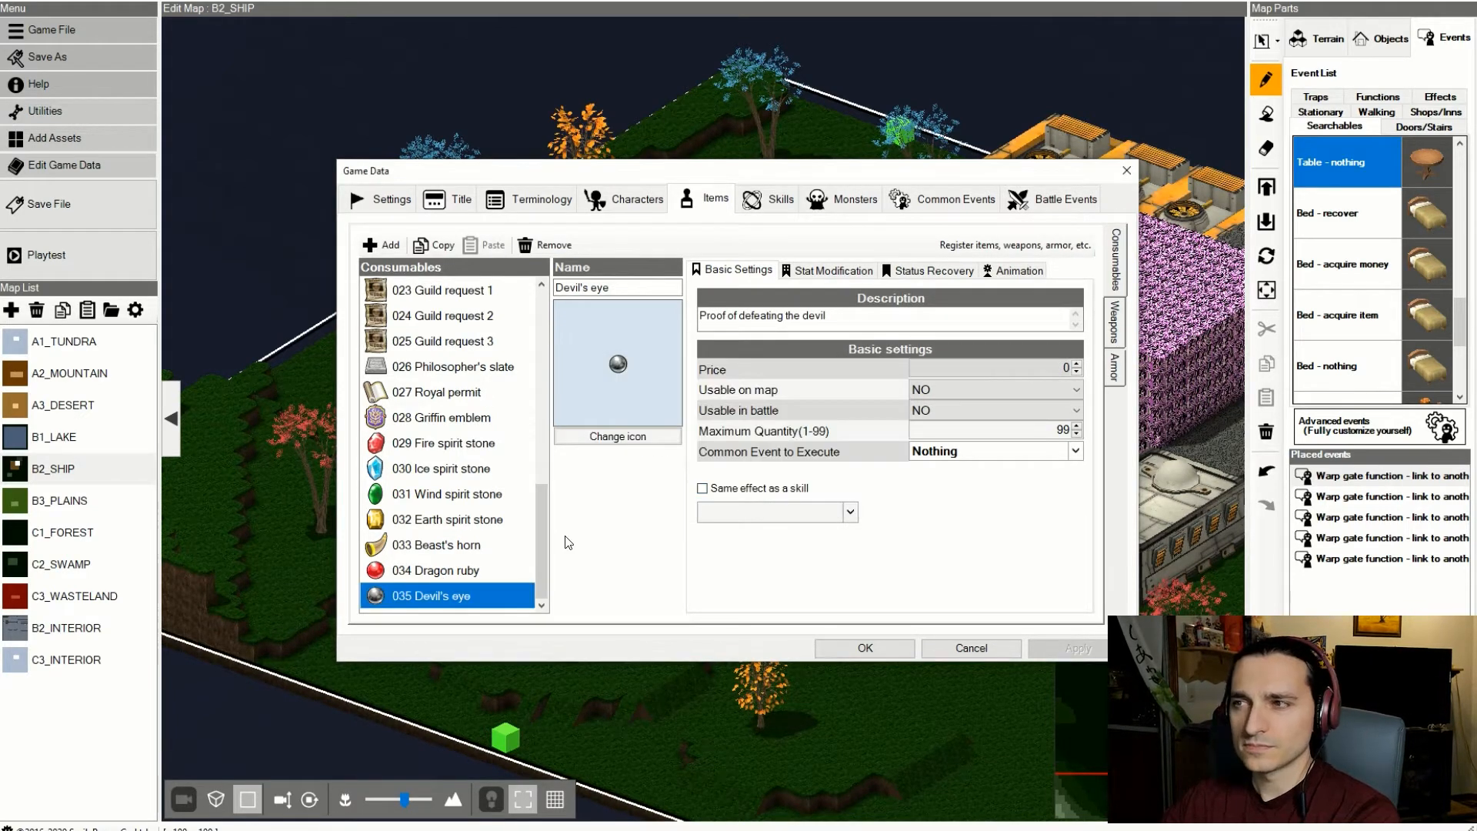
scroll(458, 511, up, 4)
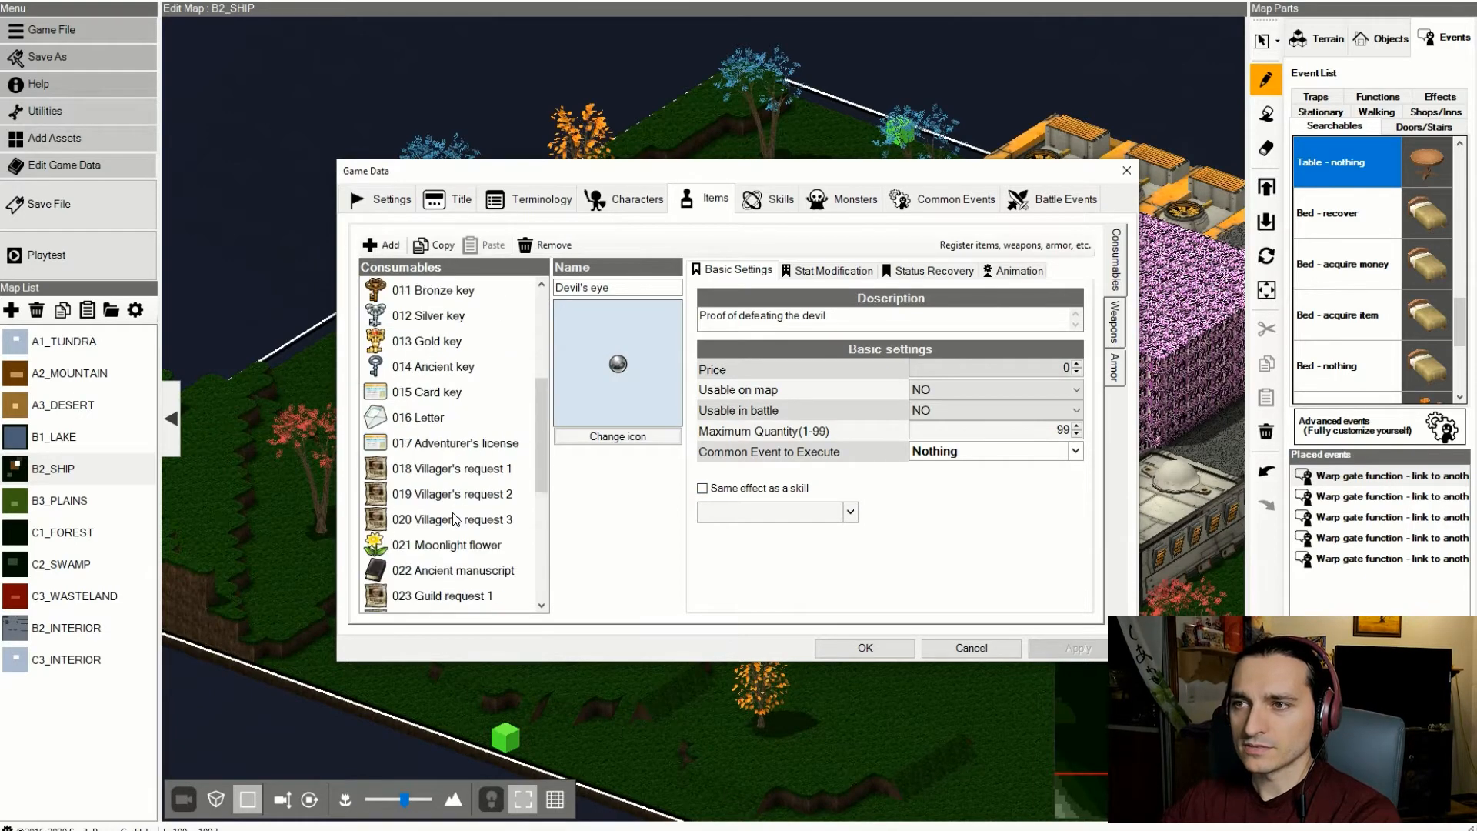
scroll(454, 511, up, 4)
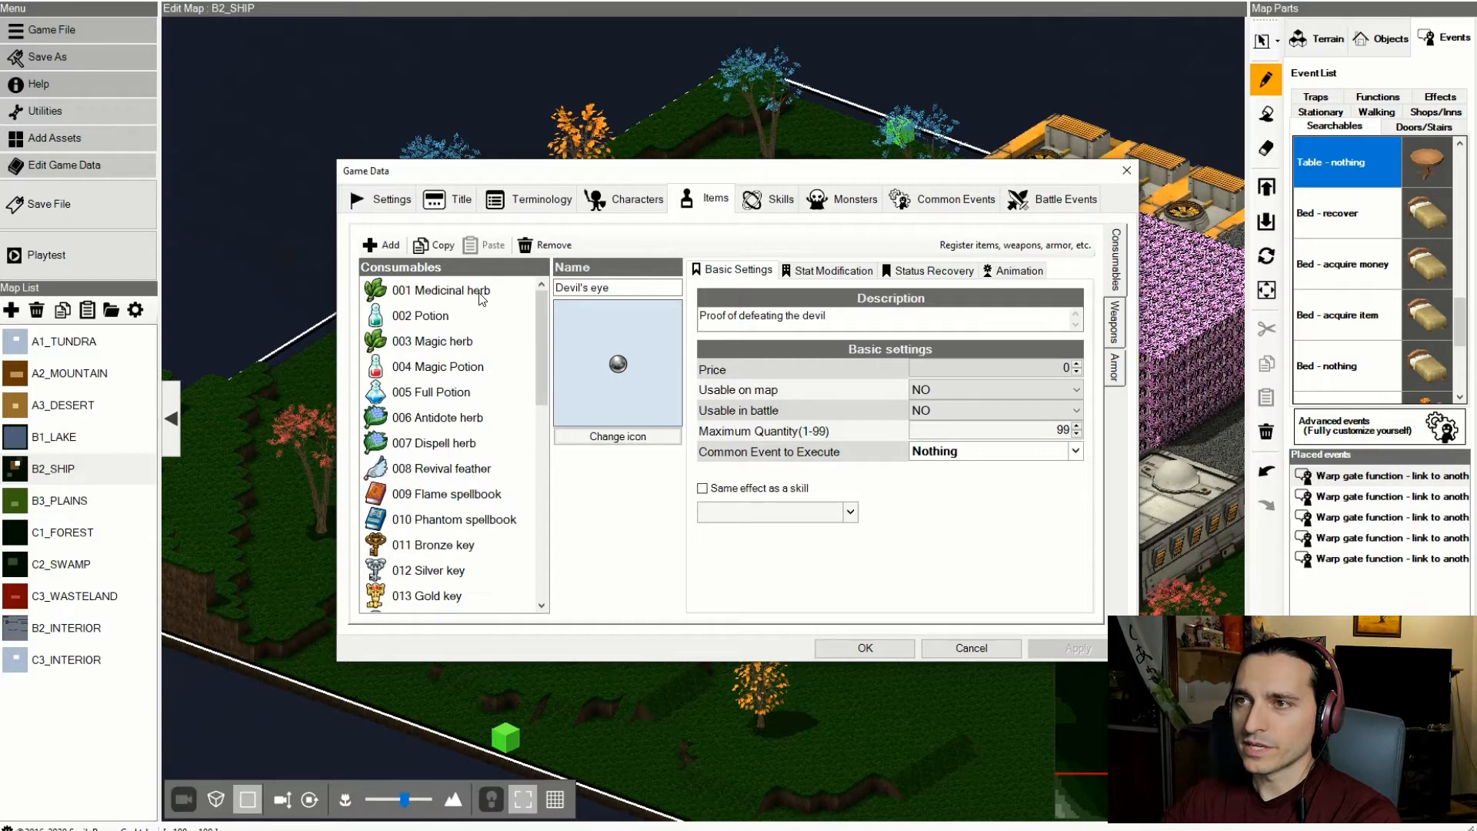
- Rename the Medicinal herb consumable as "Flora Sample"
click(480, 295)
key(Tab)
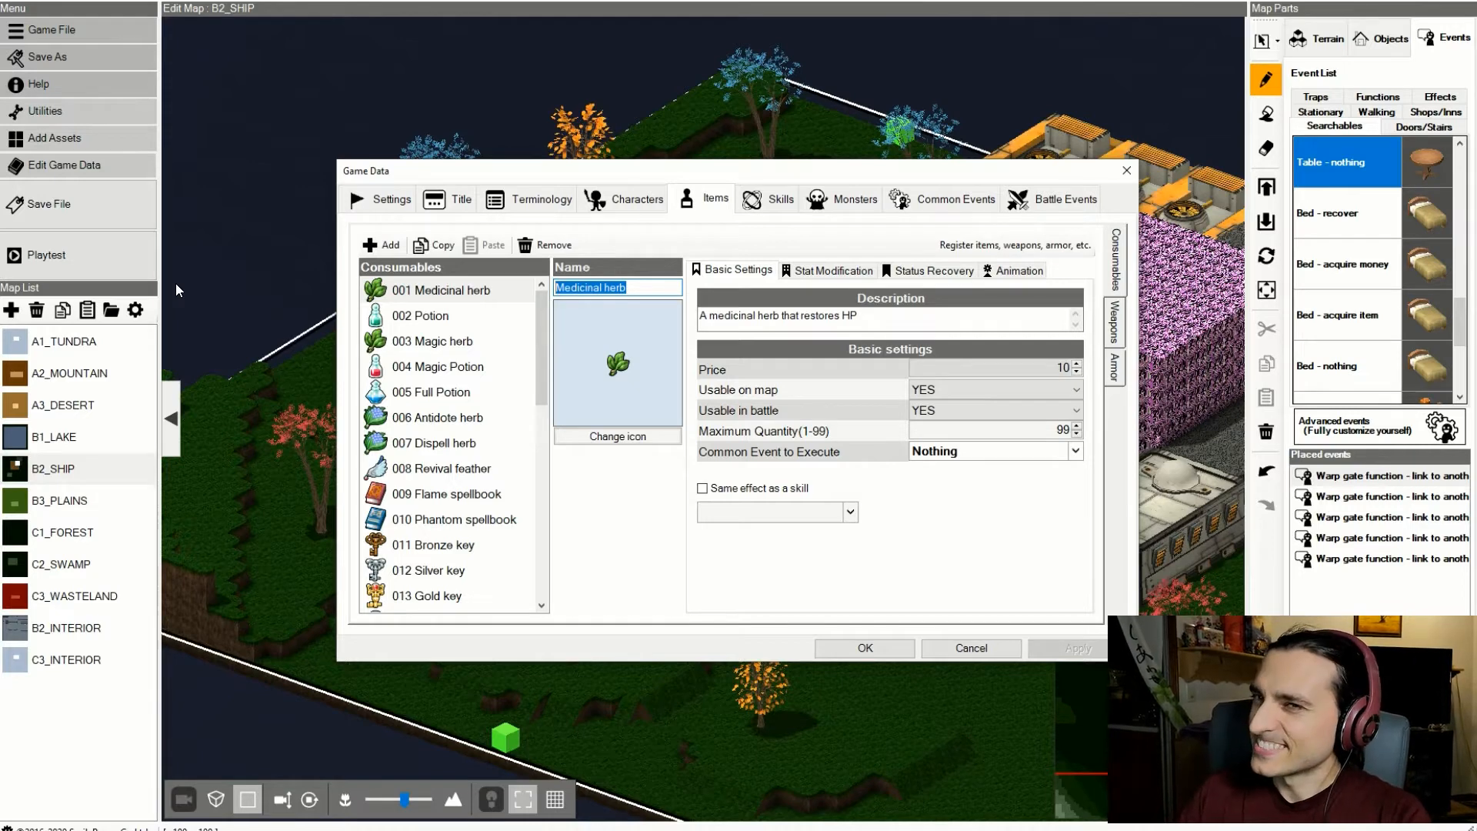
text(F)
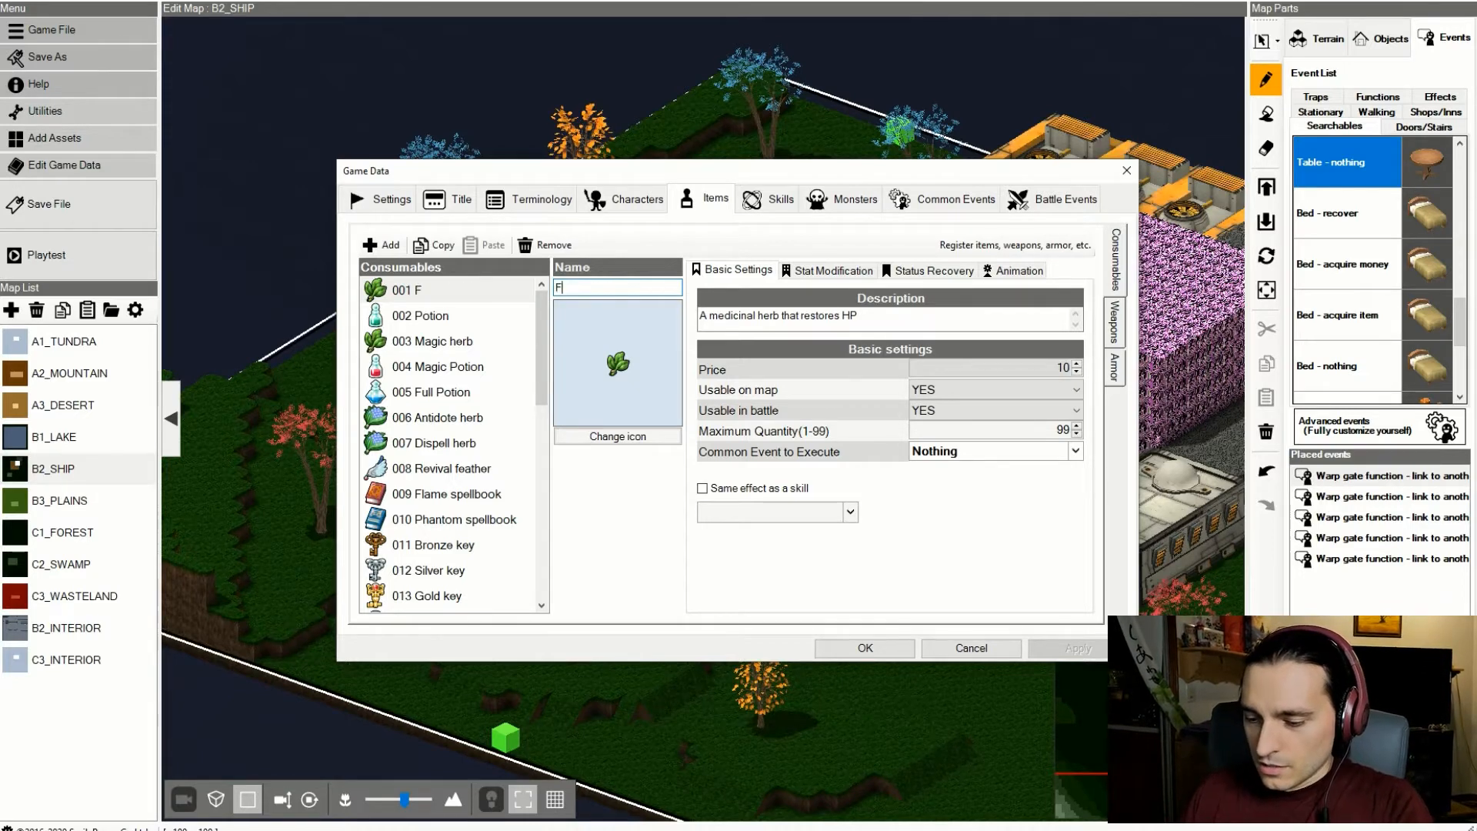
text(lora Sam)
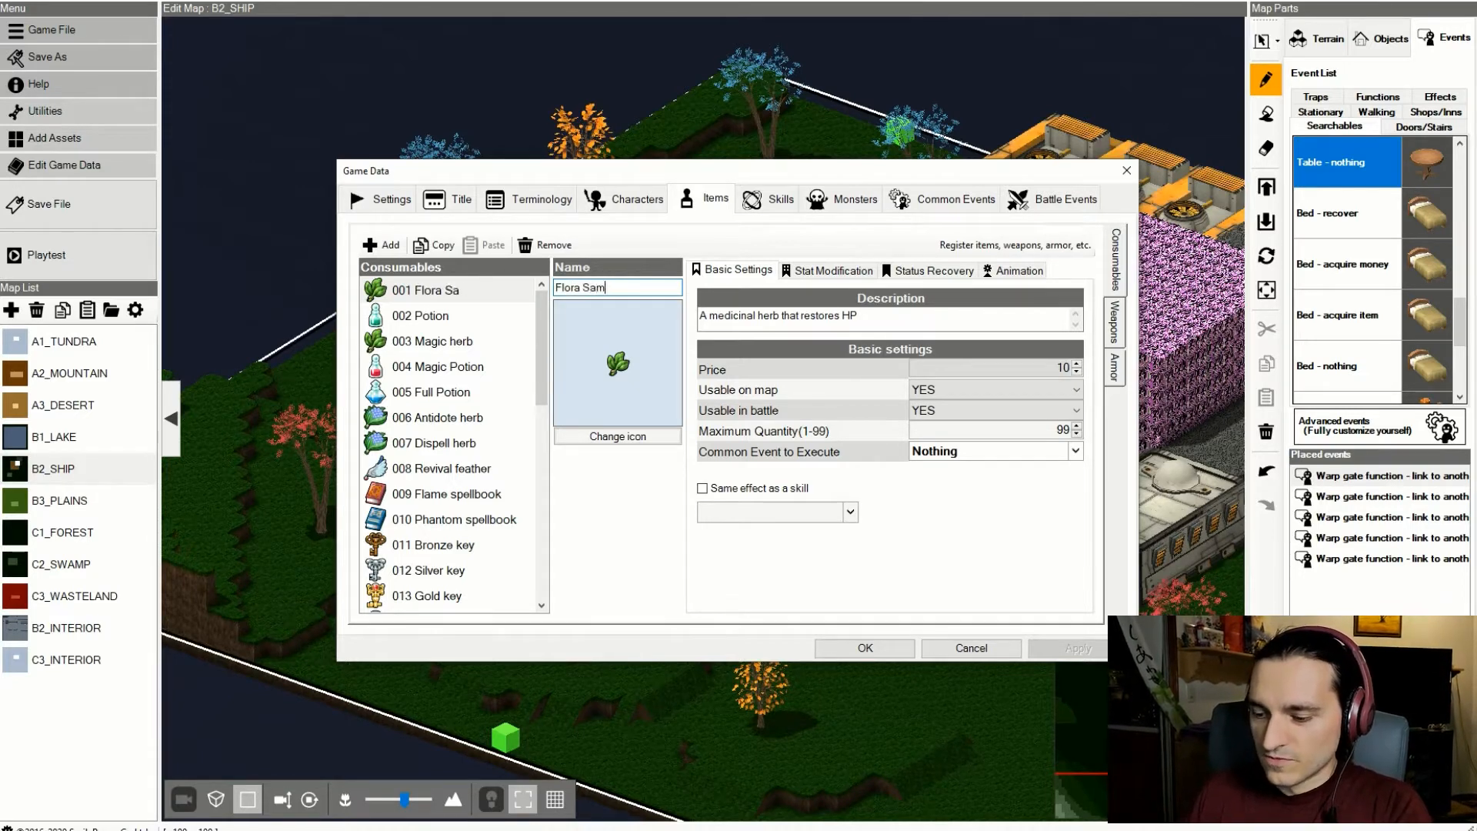
text(ple)
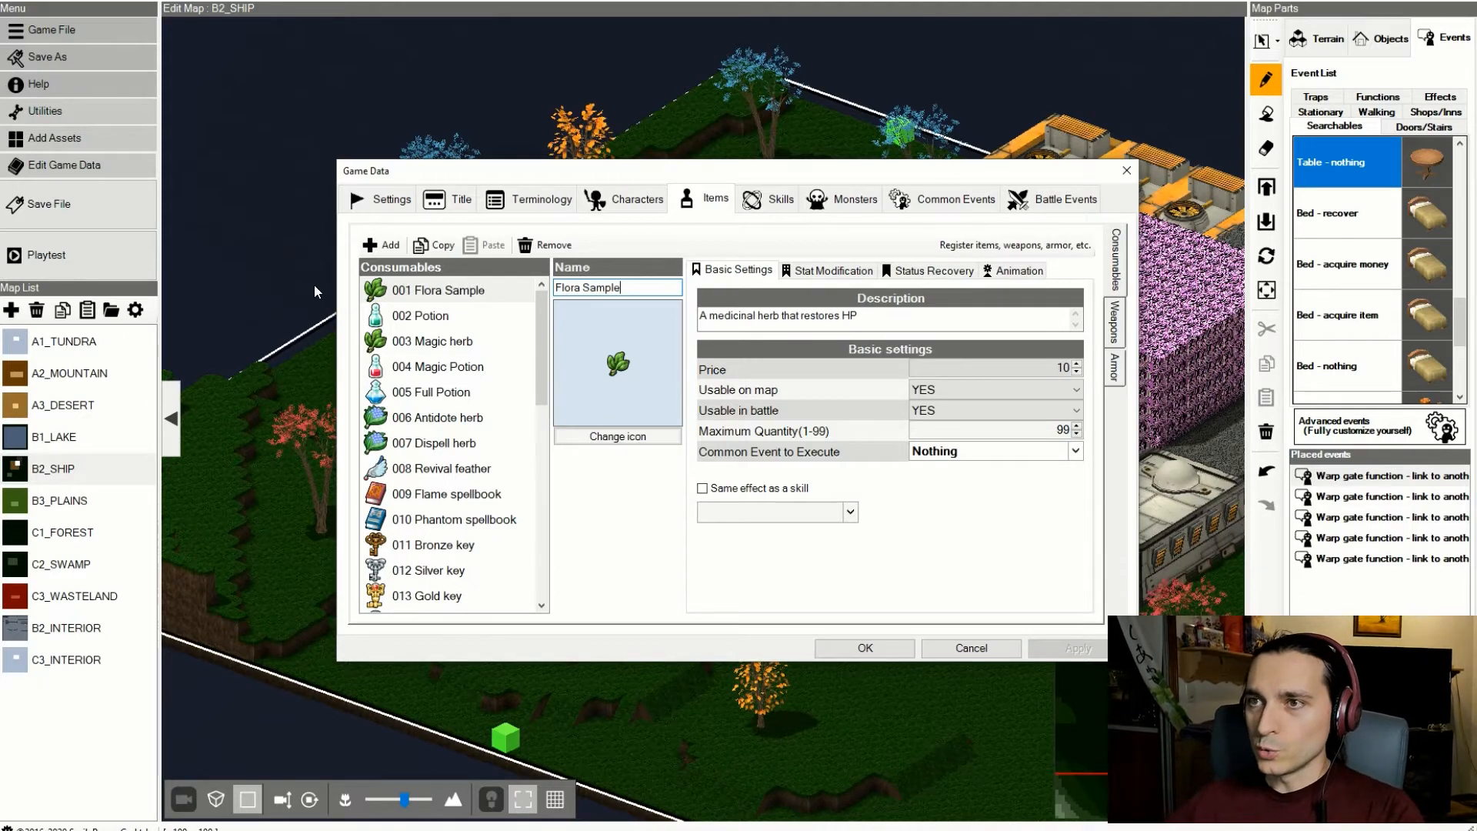
- Browse the icon sets for the Antidote herb consumable and change its icon to the brown sack from icon_items
click(423, 416)
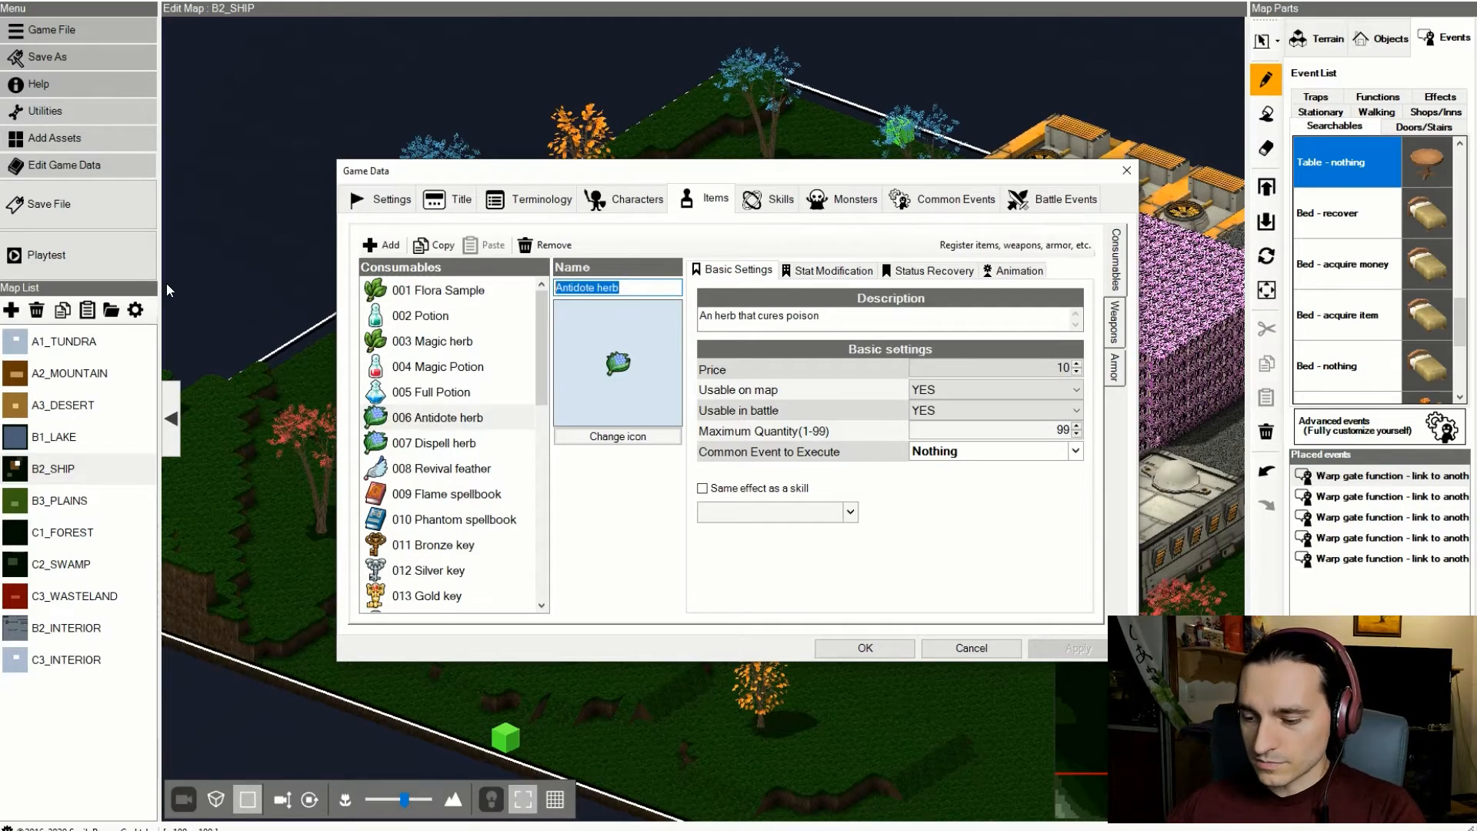
click(618, 436)
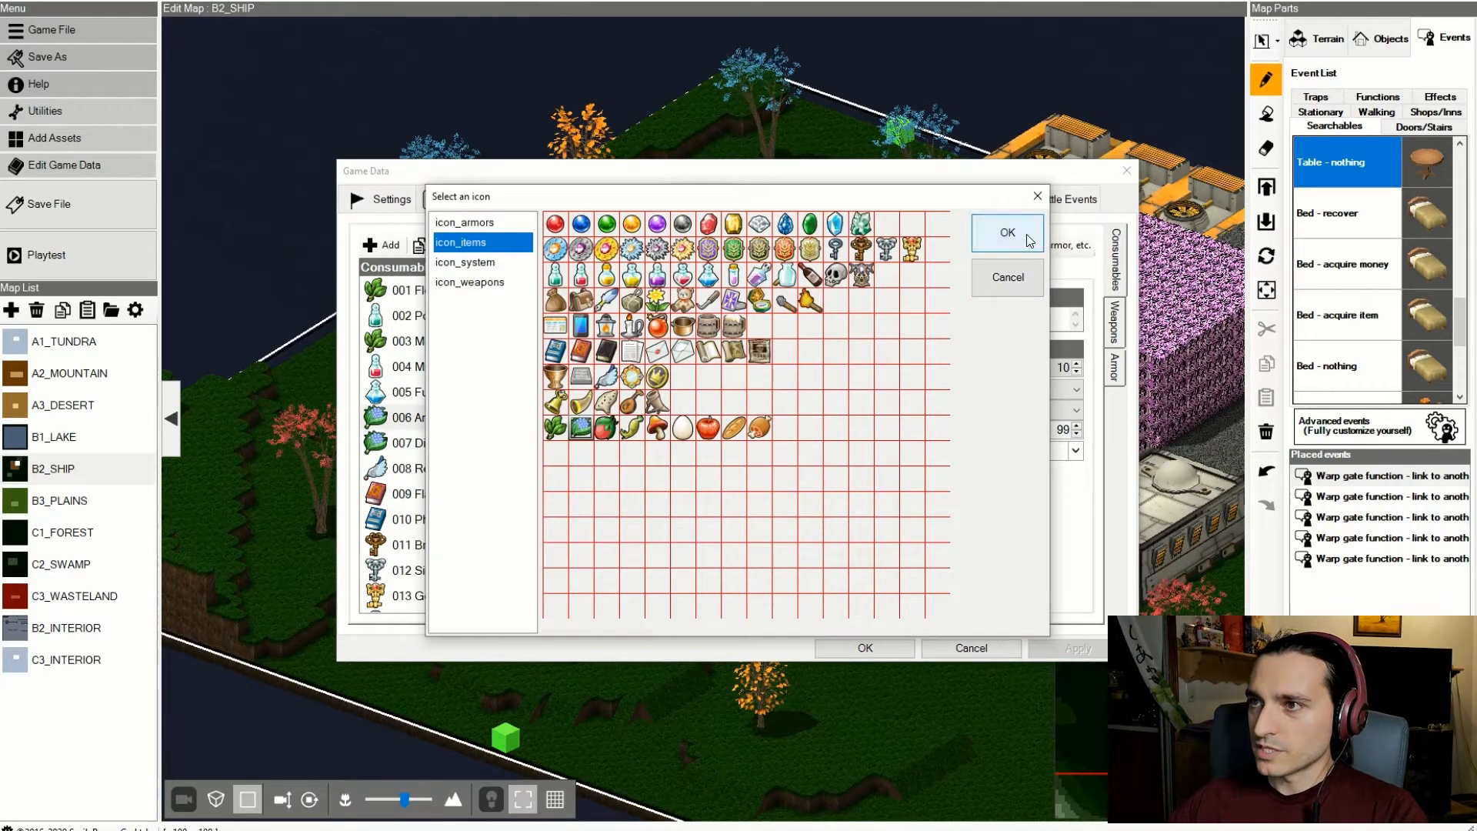
click(462, 264)
click(477, 224)
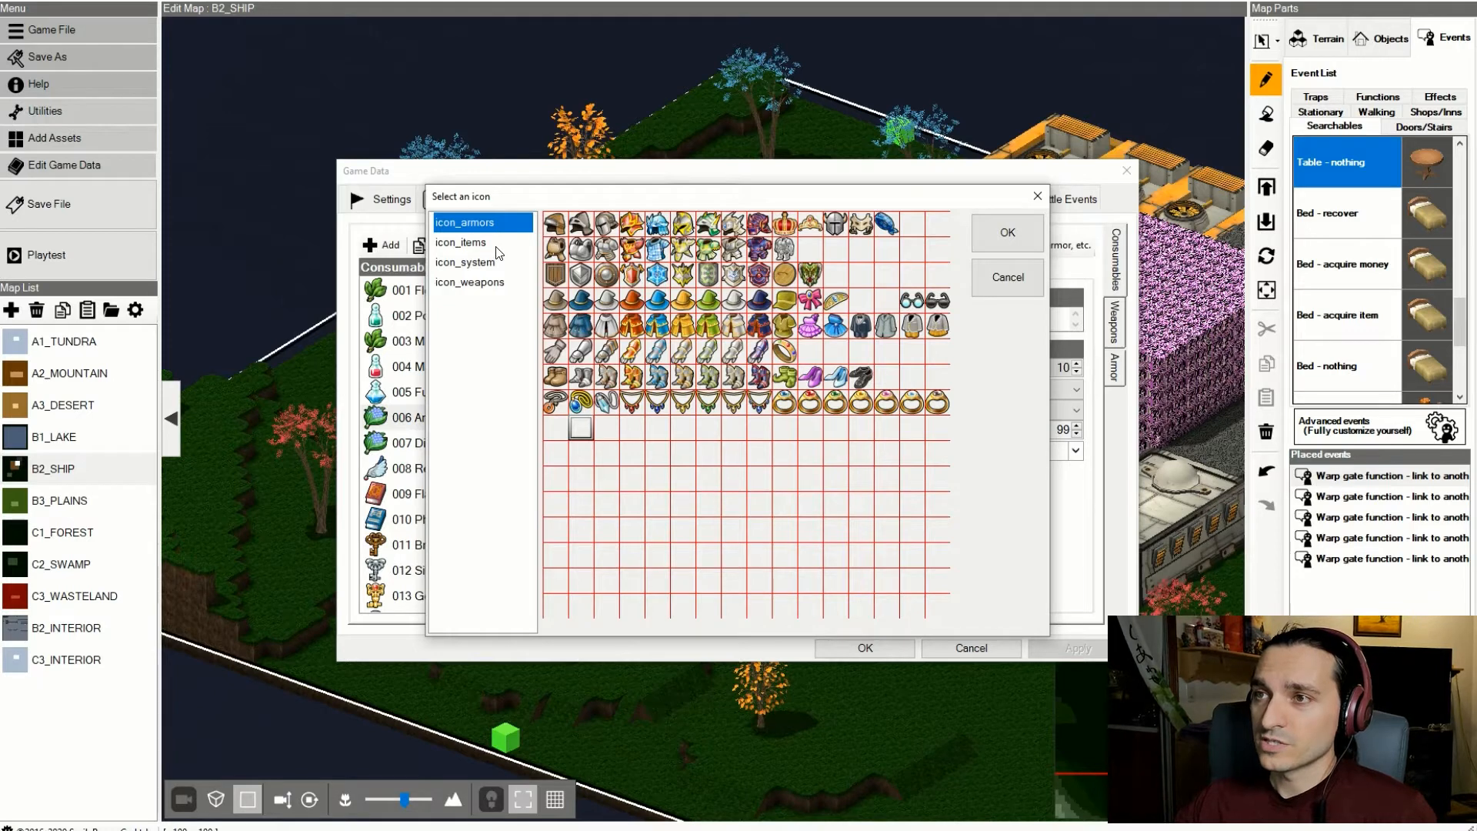
click(498, 245)
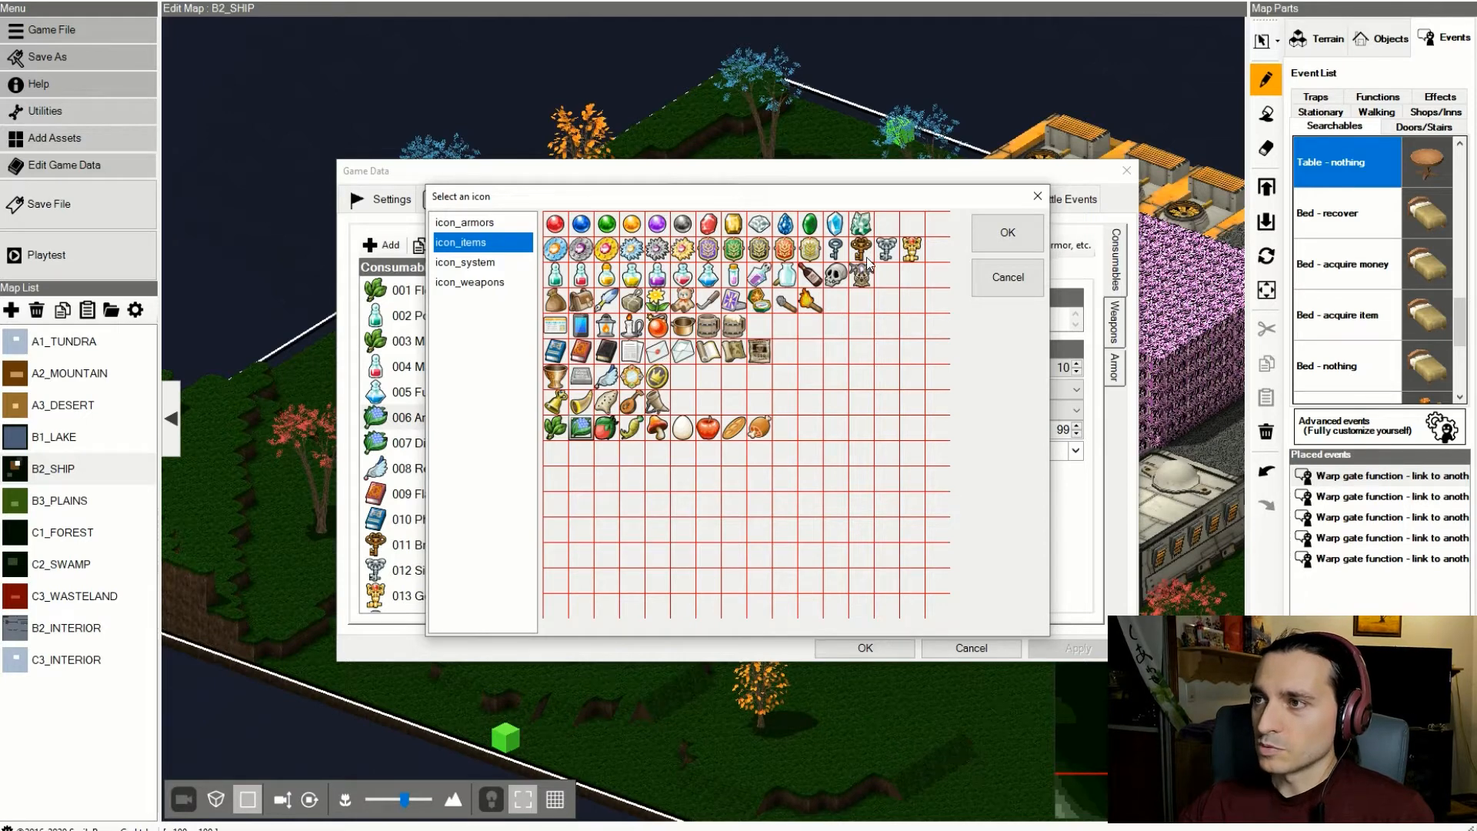
click(471, 265)
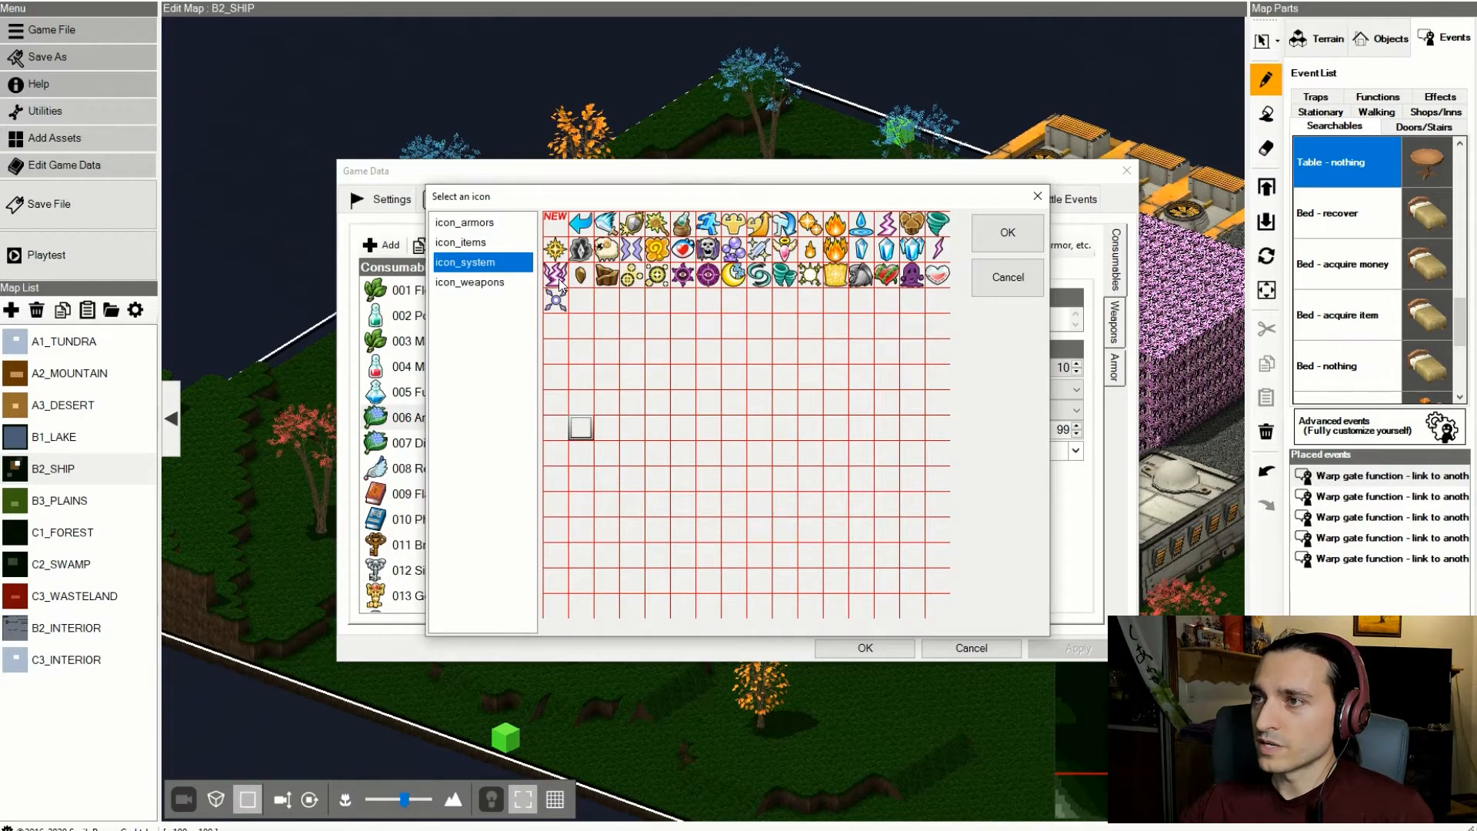
click(490, 282)
click(482, 243)
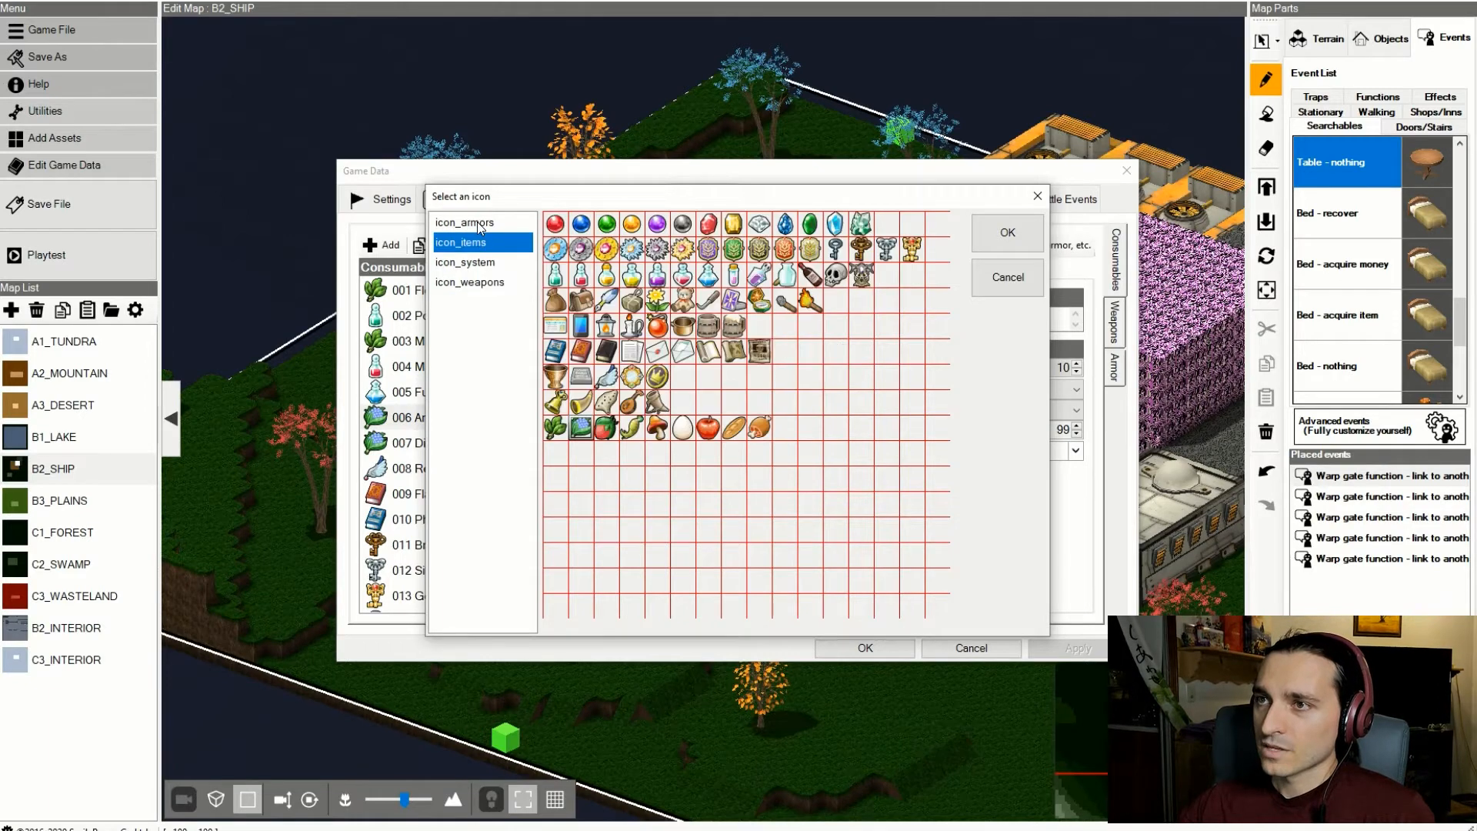
click(558, 300)
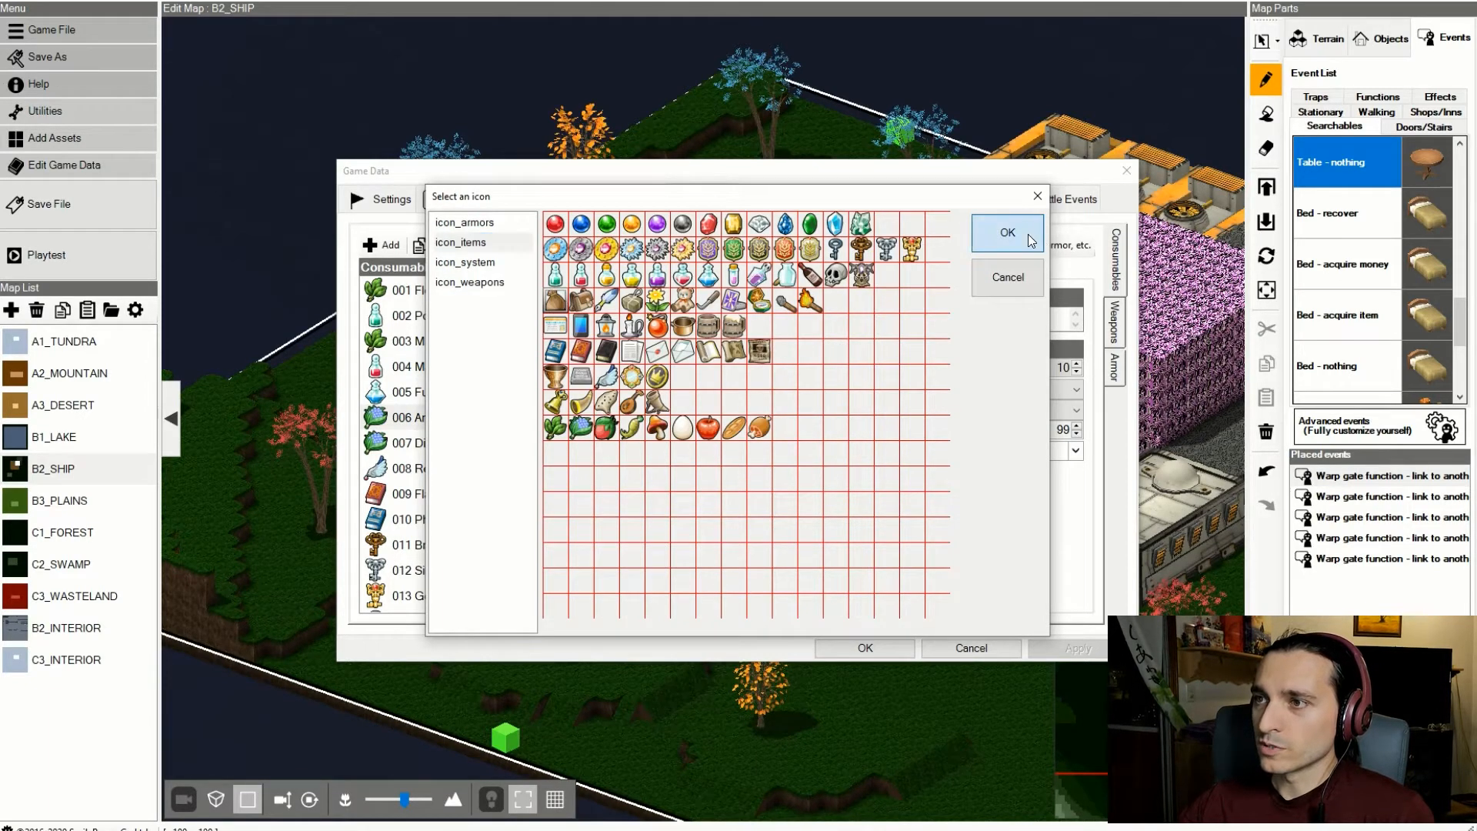
click(1028, 234)
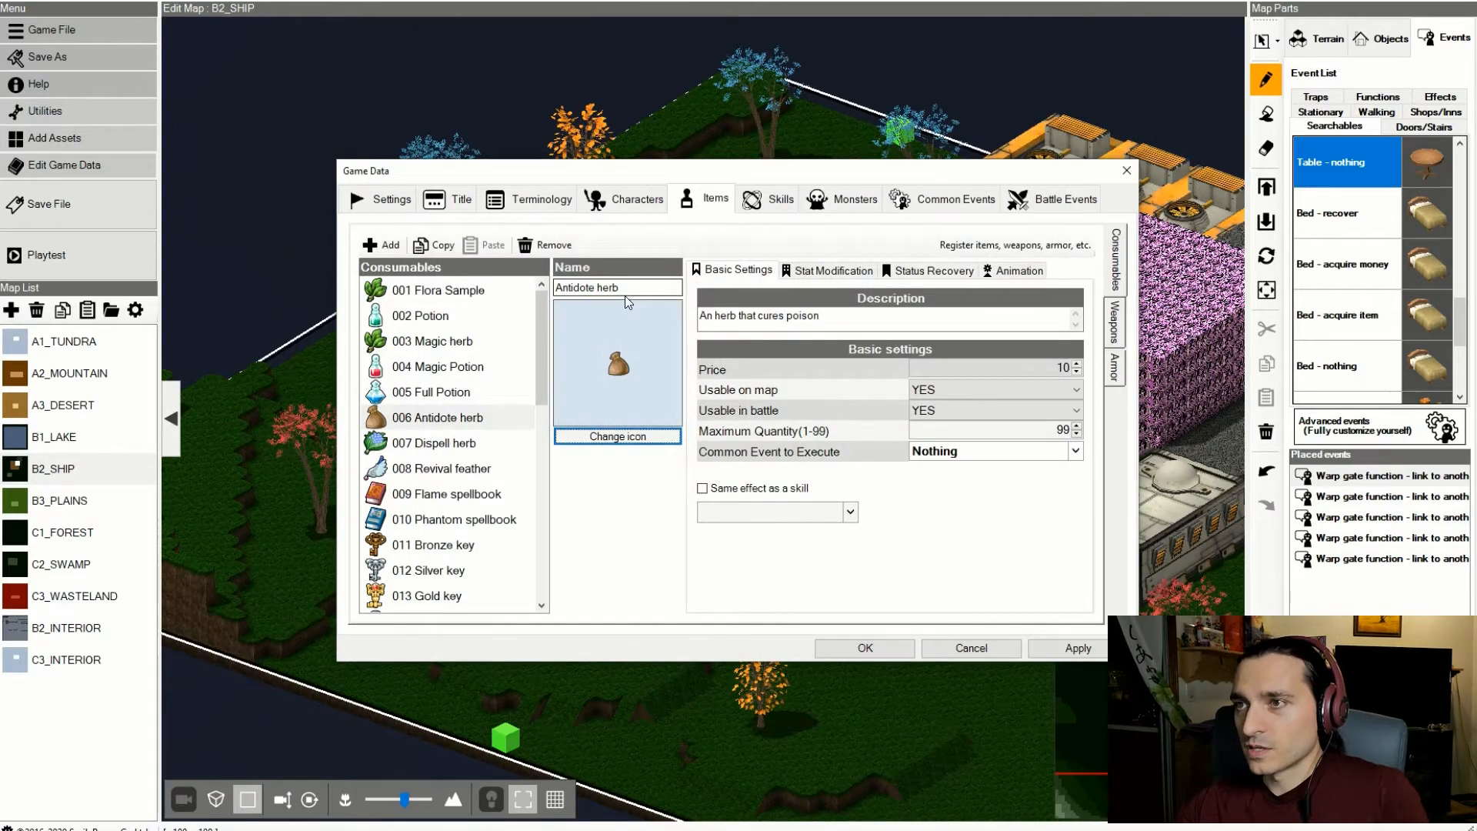
click(573, 289)
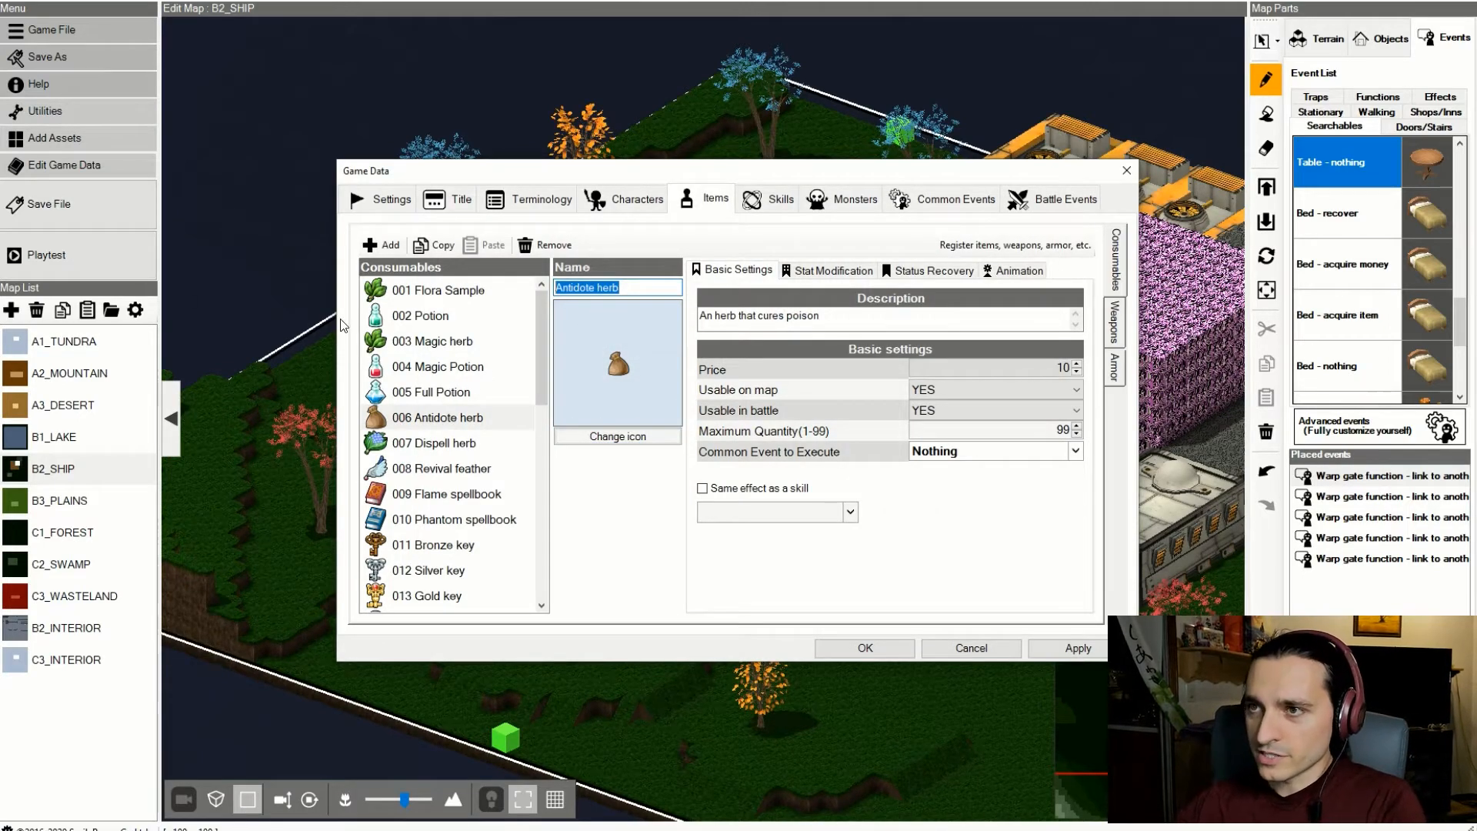
- Rename the Potion consumable as "Soil Sample" and give it the brown sack icon
click(413, 315)
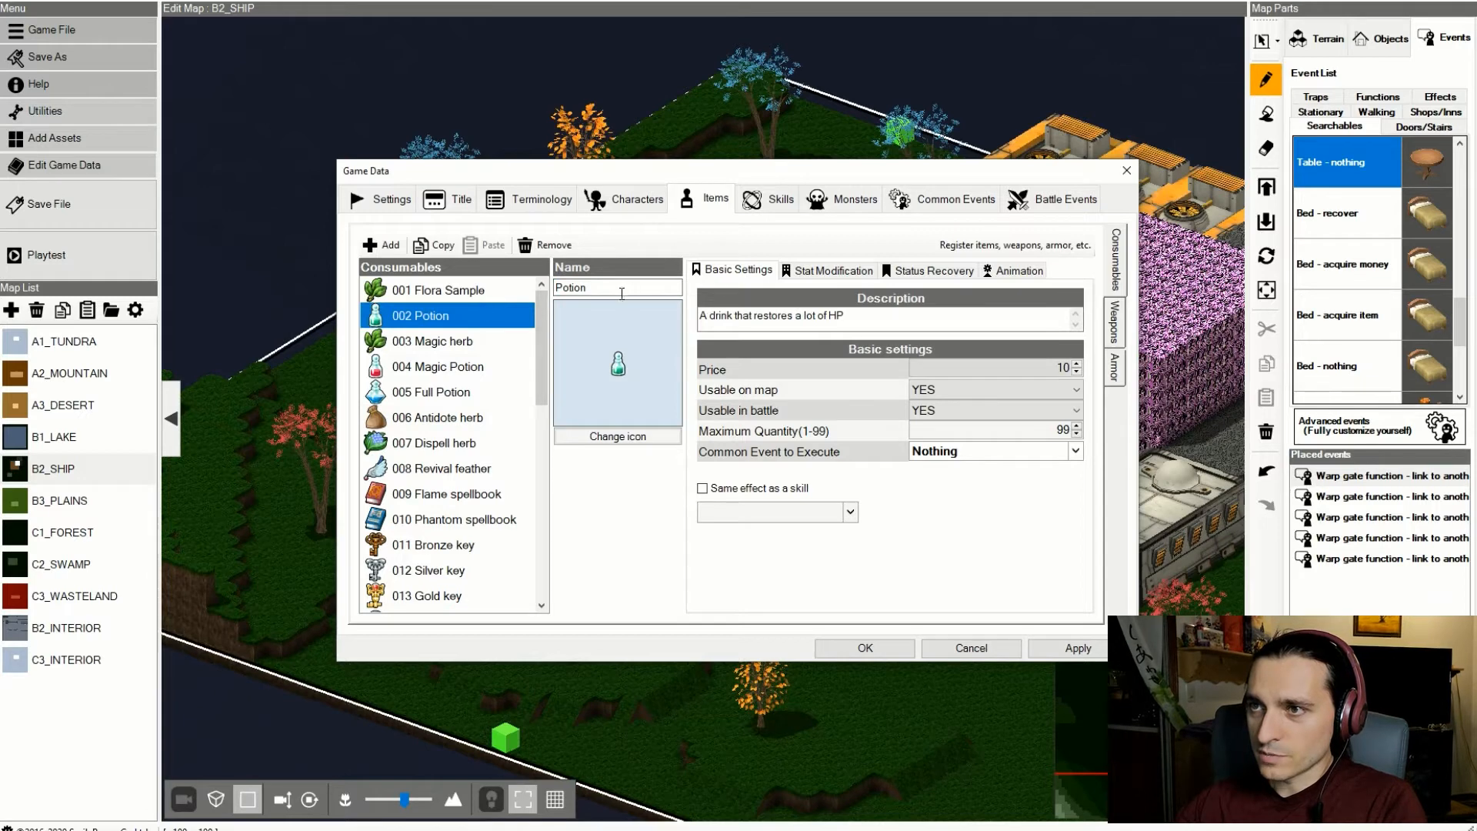
text(Soil)
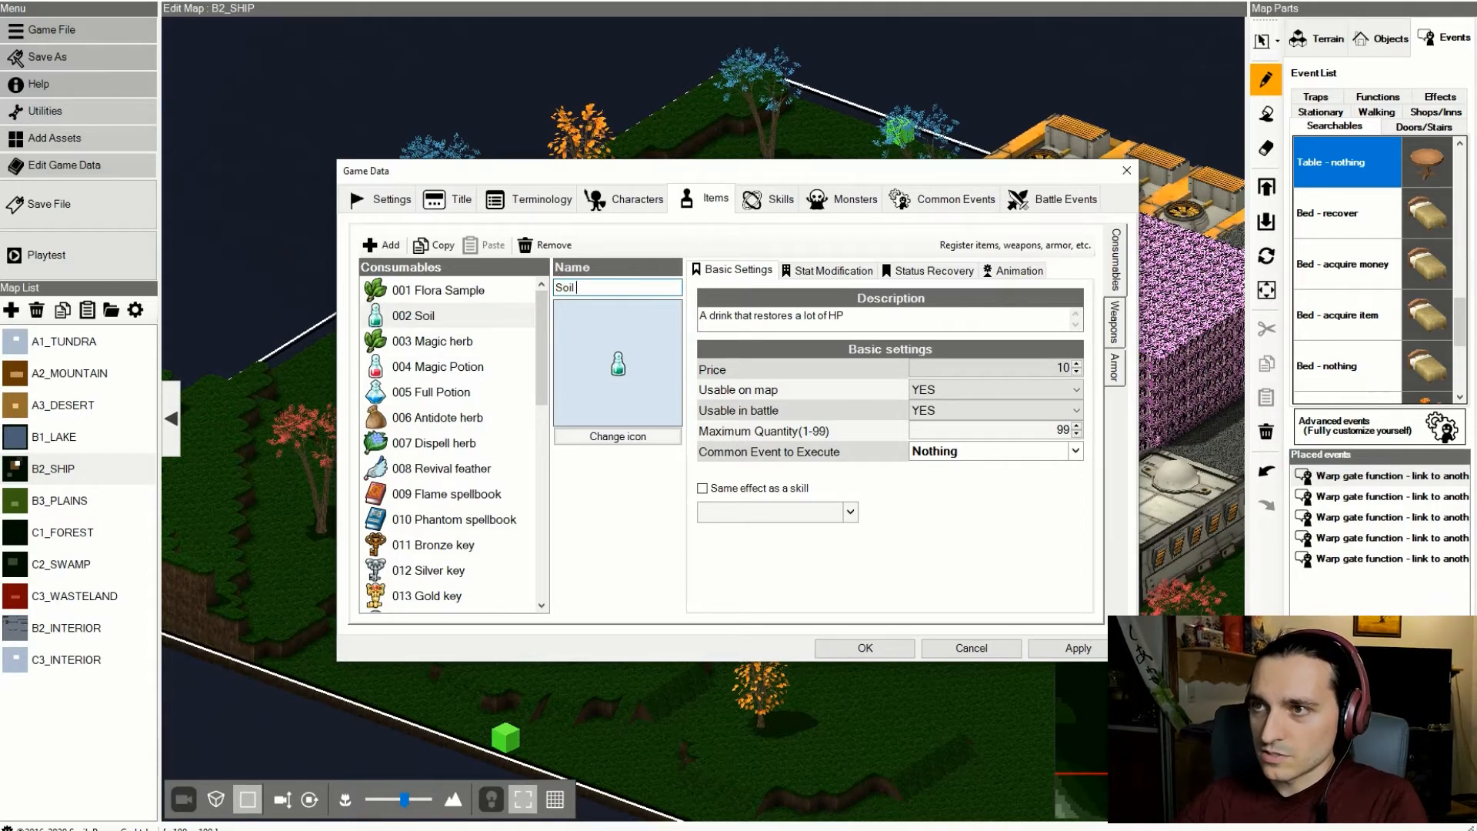
text( Sample)
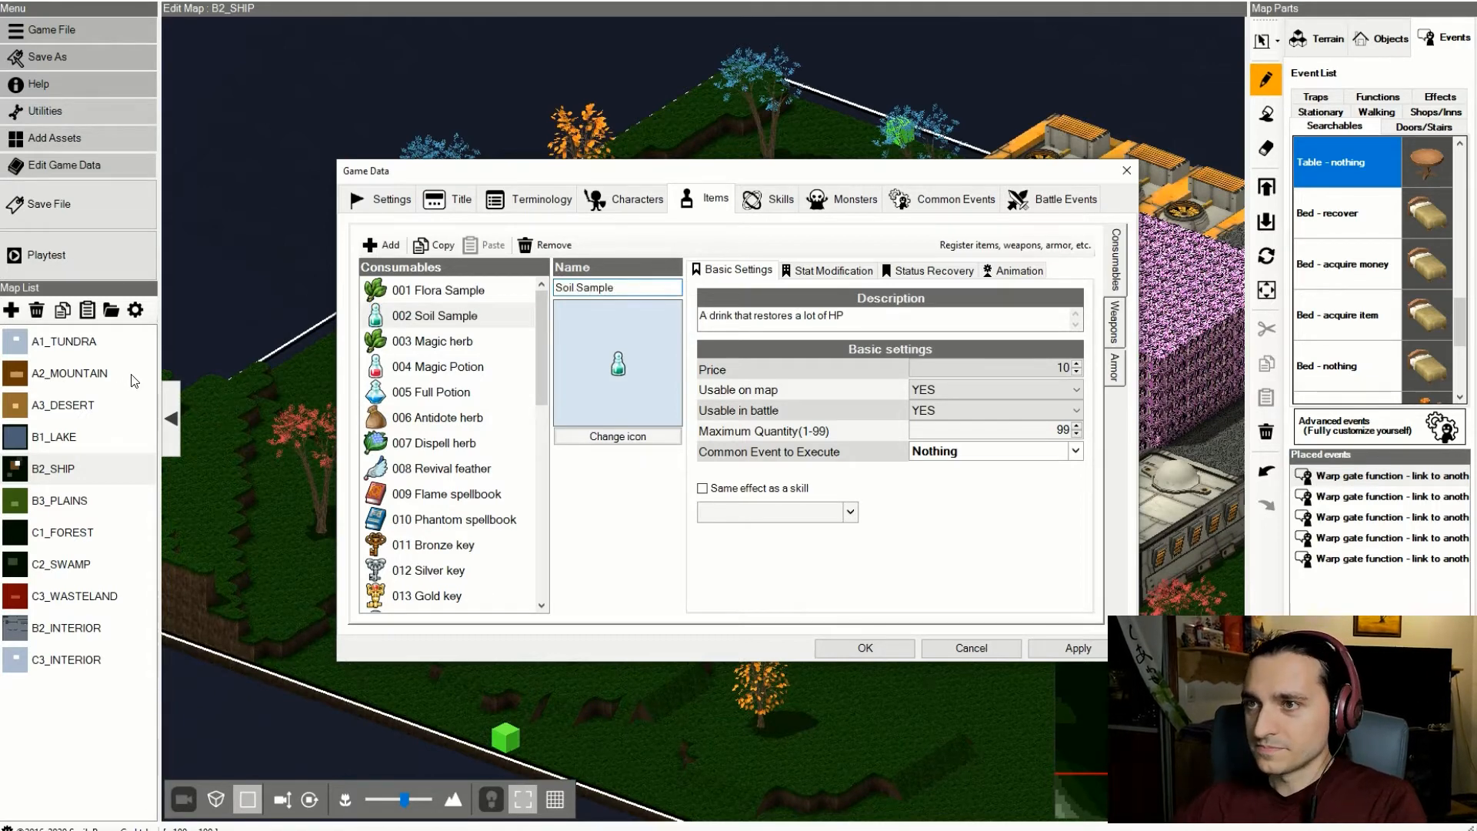
click(638, 437)
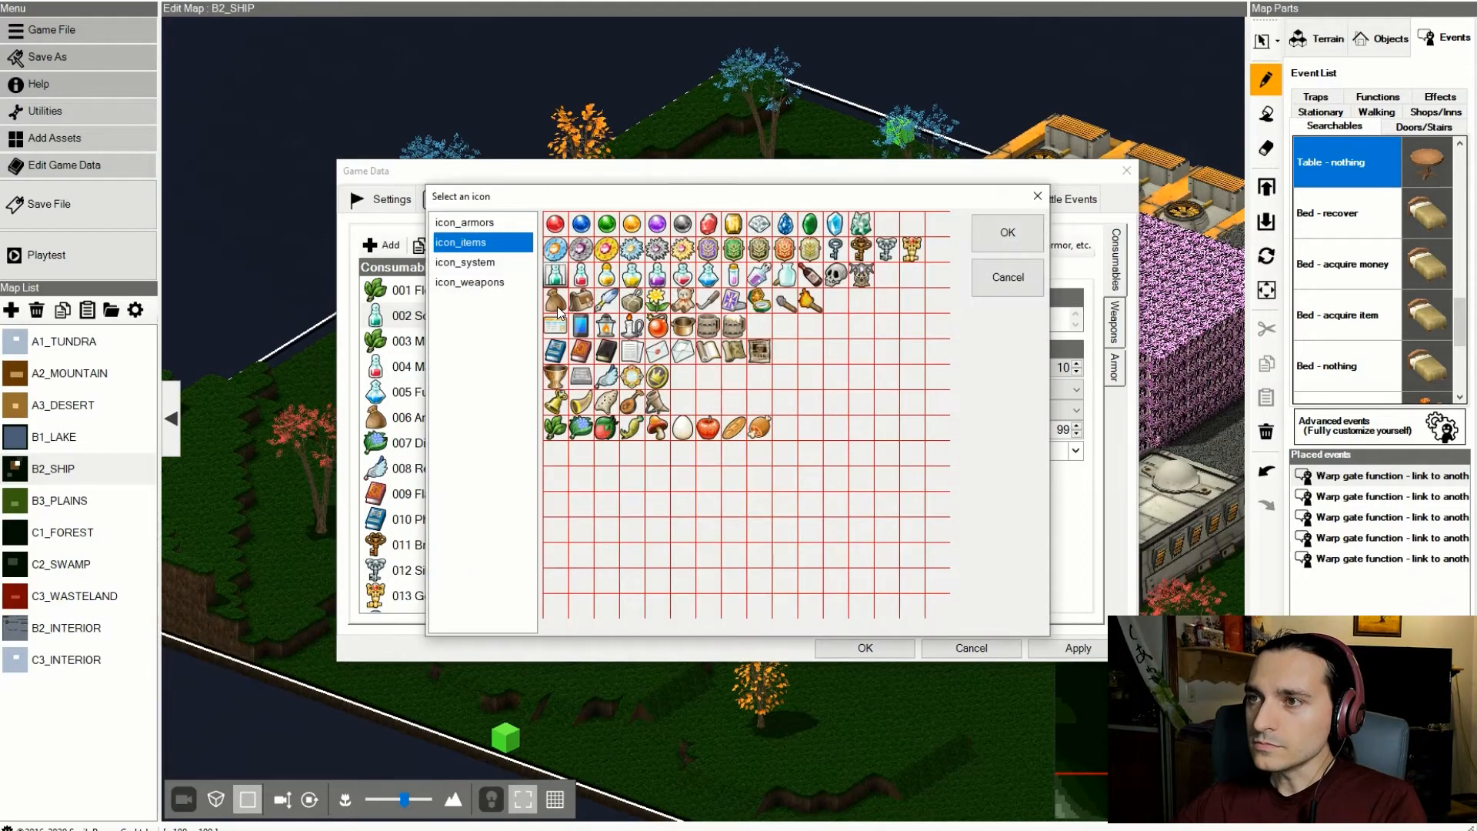
click(1017, 235)
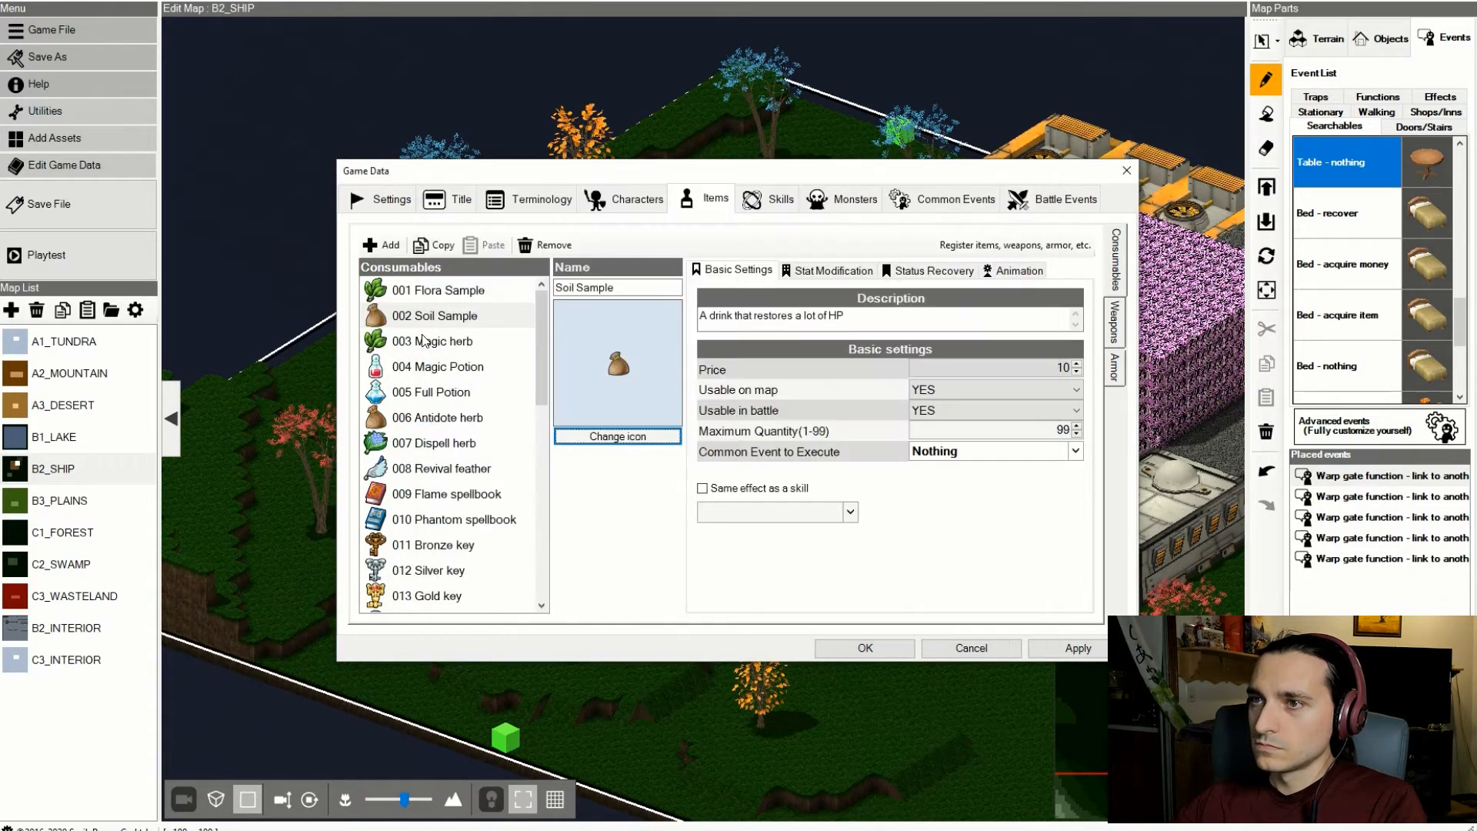
- Replace the Flora Sample's description with "A sample of vegetable matter found on S-AGAN's surface."
click(486, 298)
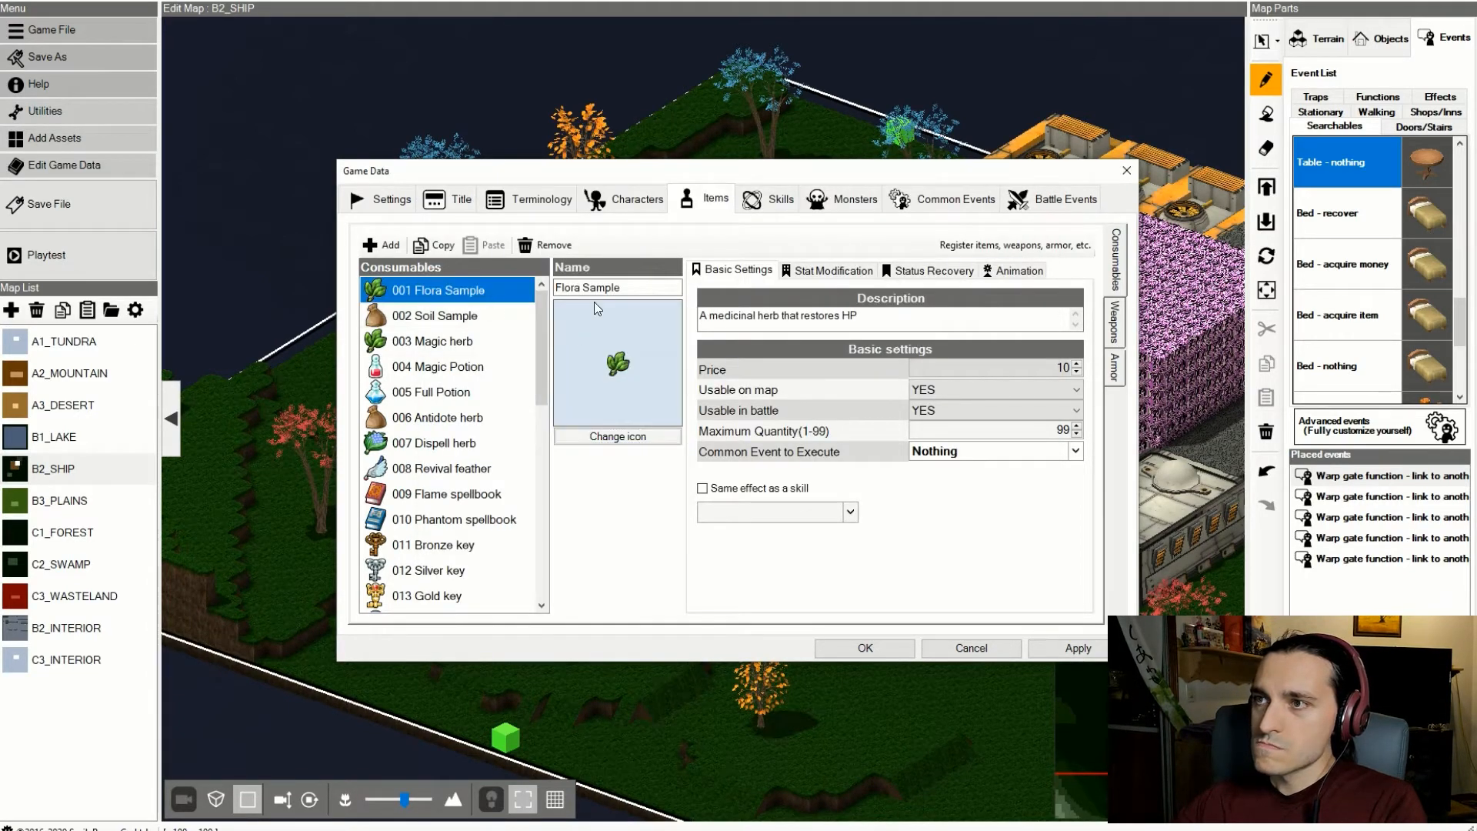
drag(891, 318, 116, 251)
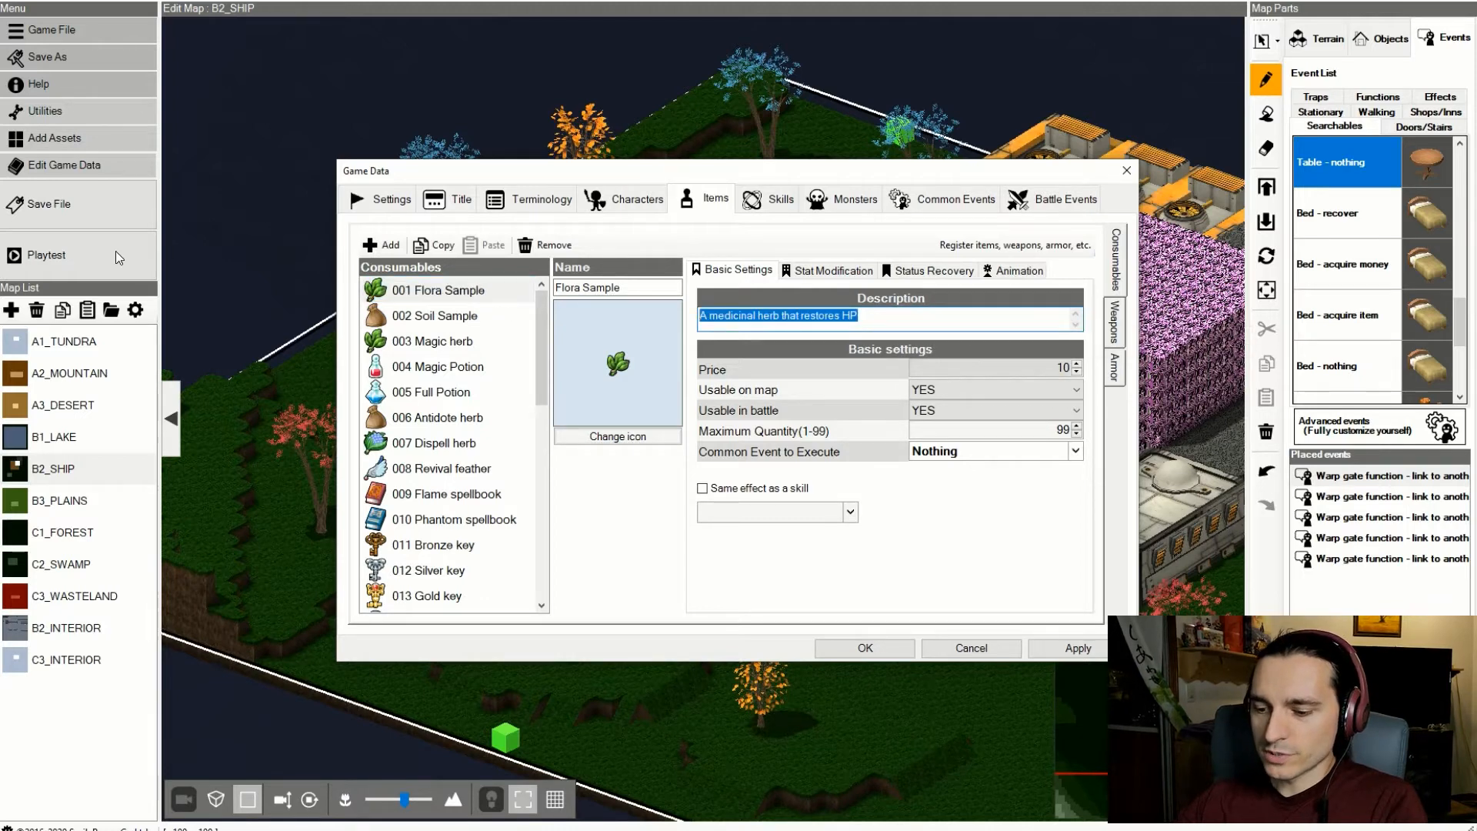
text(A sample of)
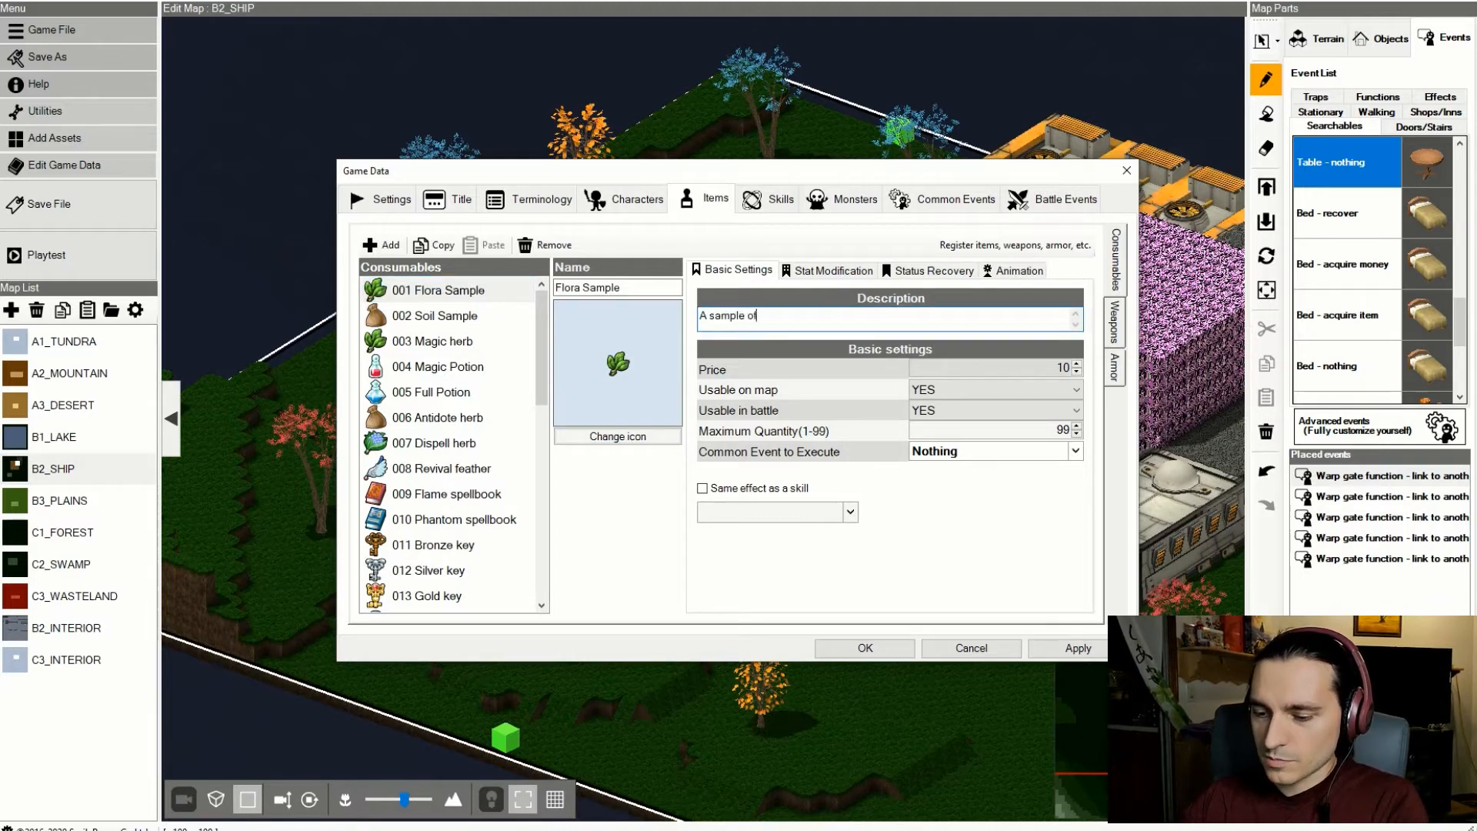
text( flora)
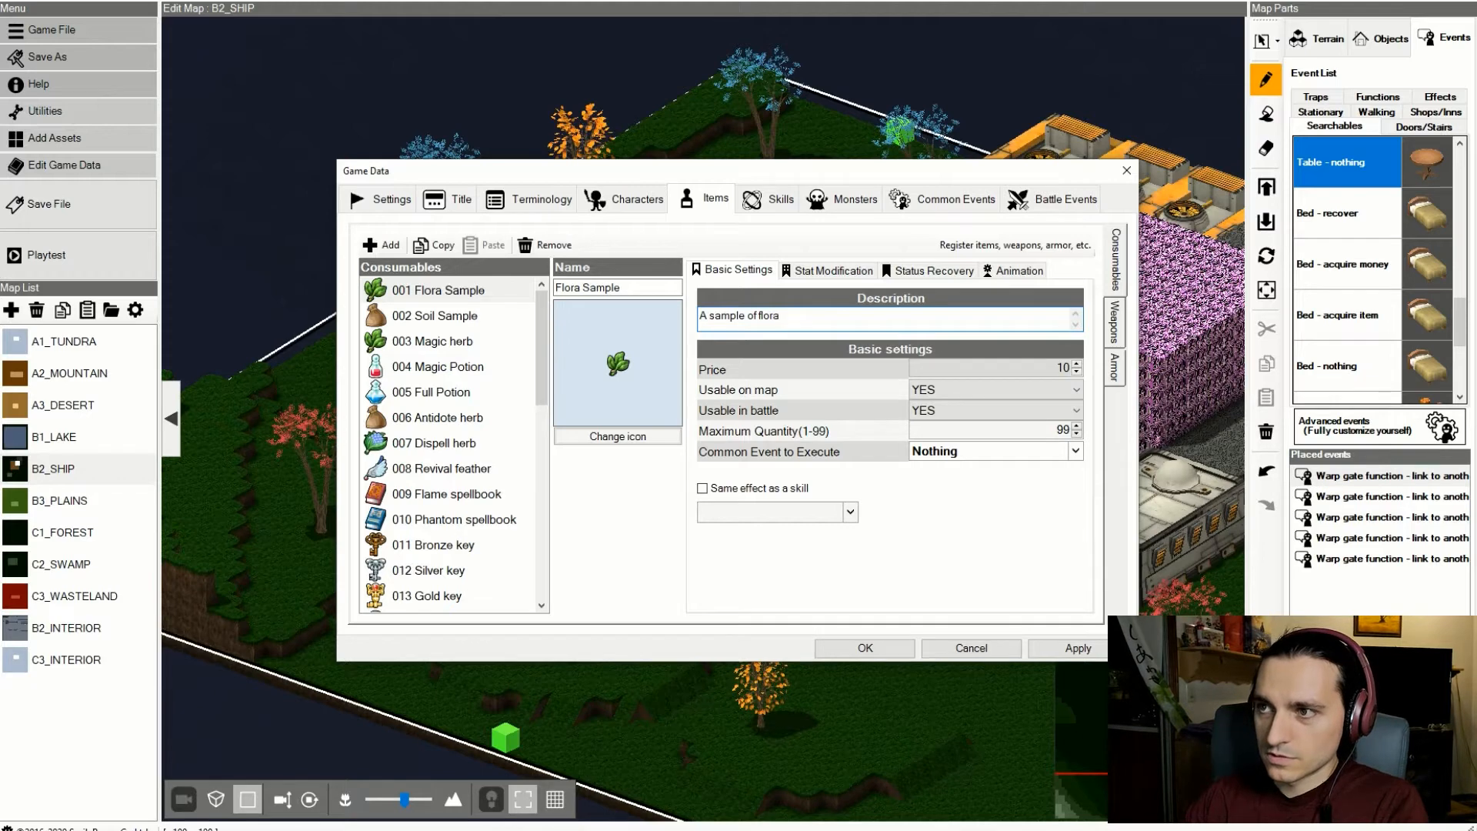
text( ma)
key(BackSpace)
key(BackSpace)
key(BackSpace)
key(BackSpace)
key(BackSpace)
key(BackSpace)
key(BackSpace)
key(BackSpace)
key(BackSpace)
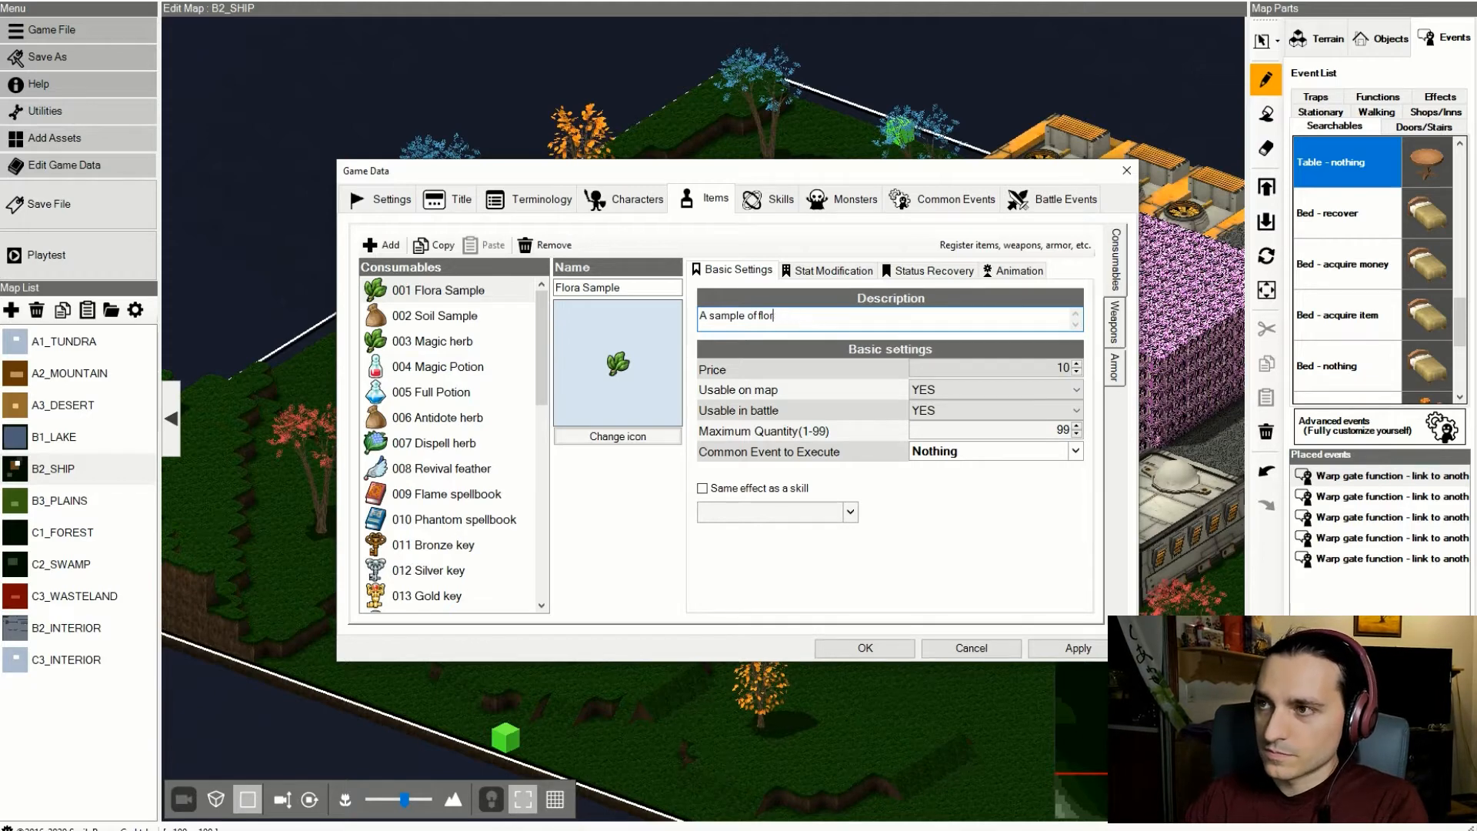
text(veget)
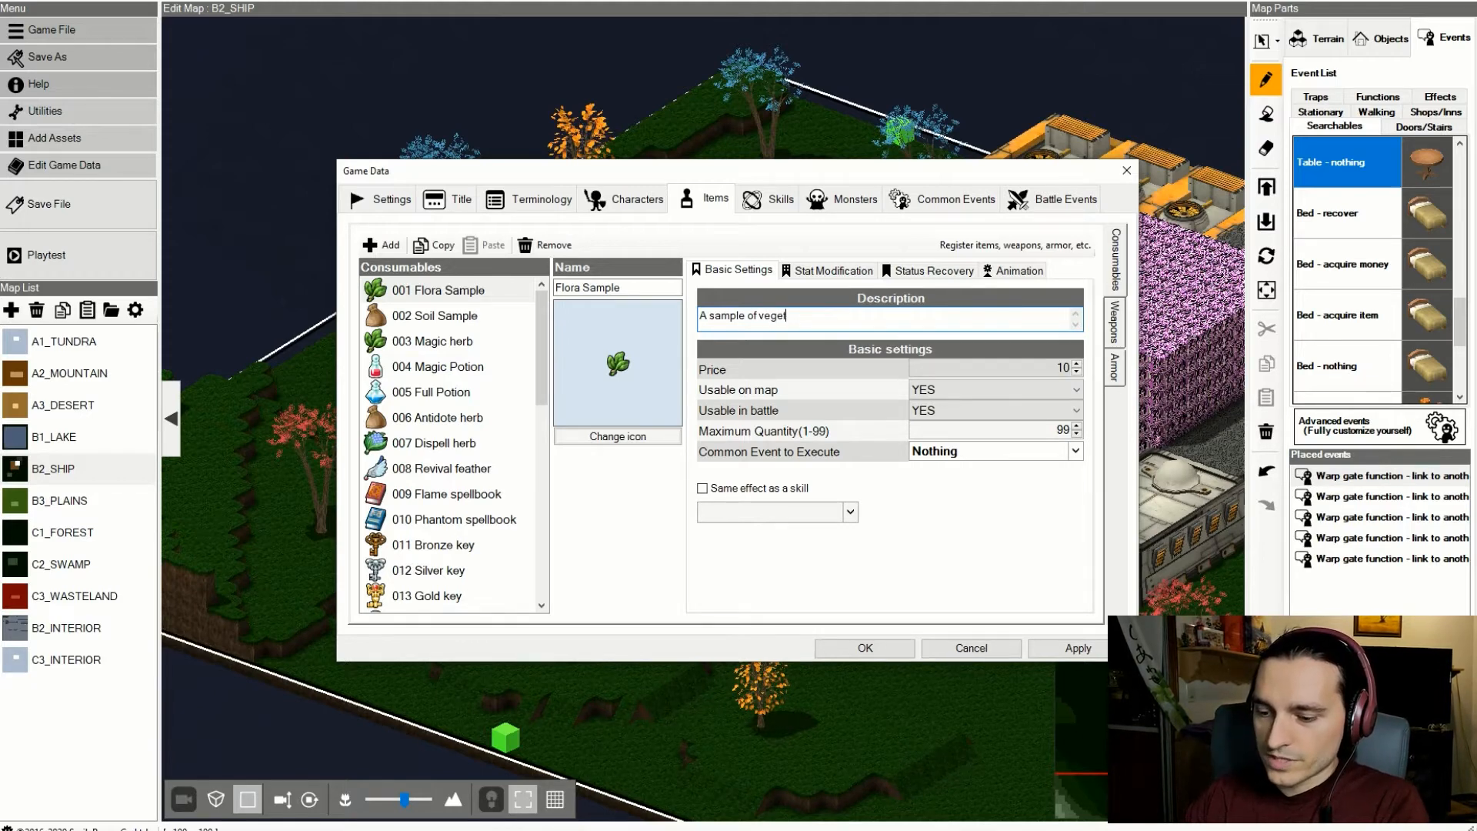
text(able matter )
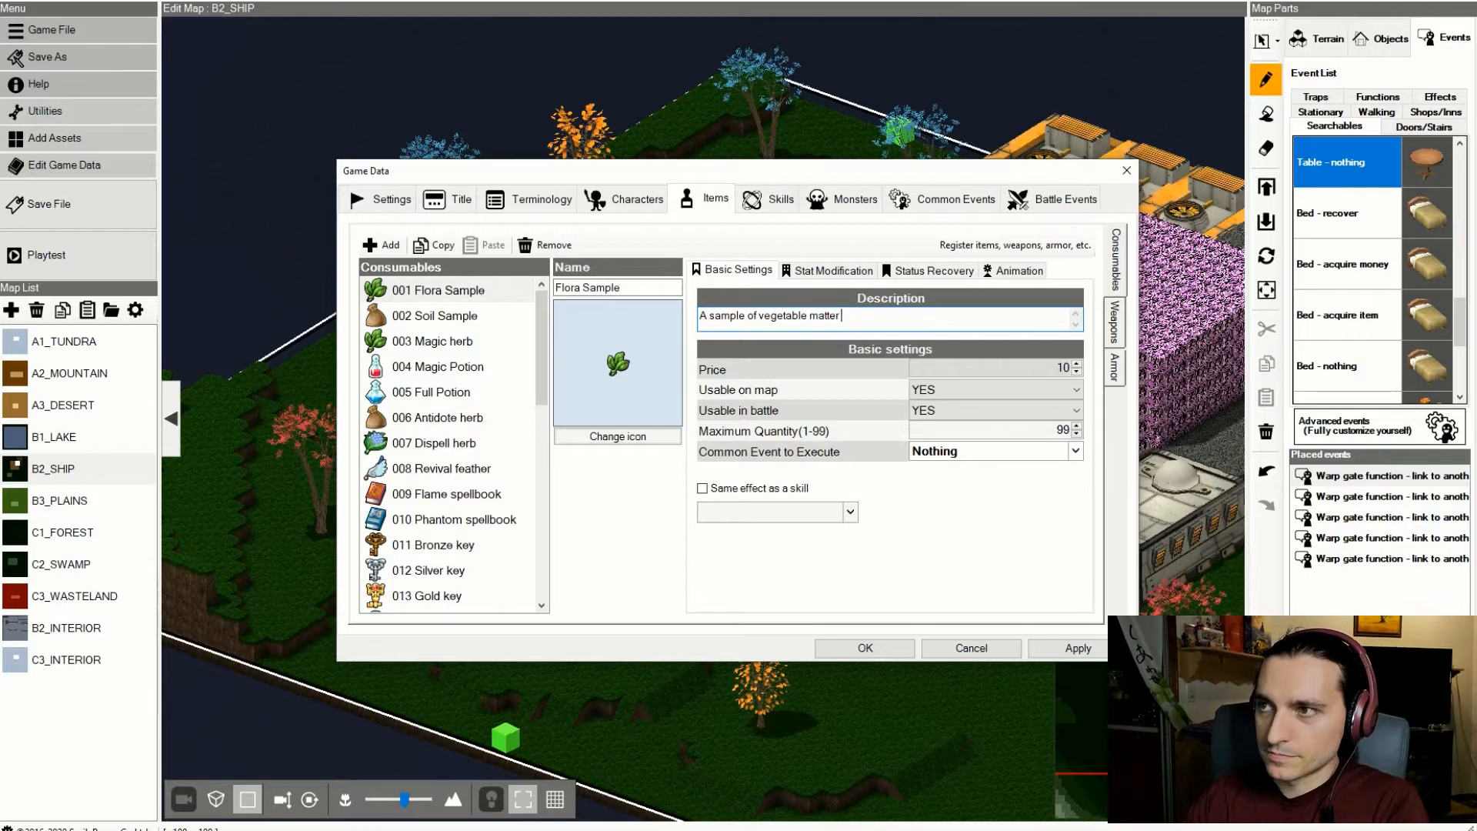
text(found on)
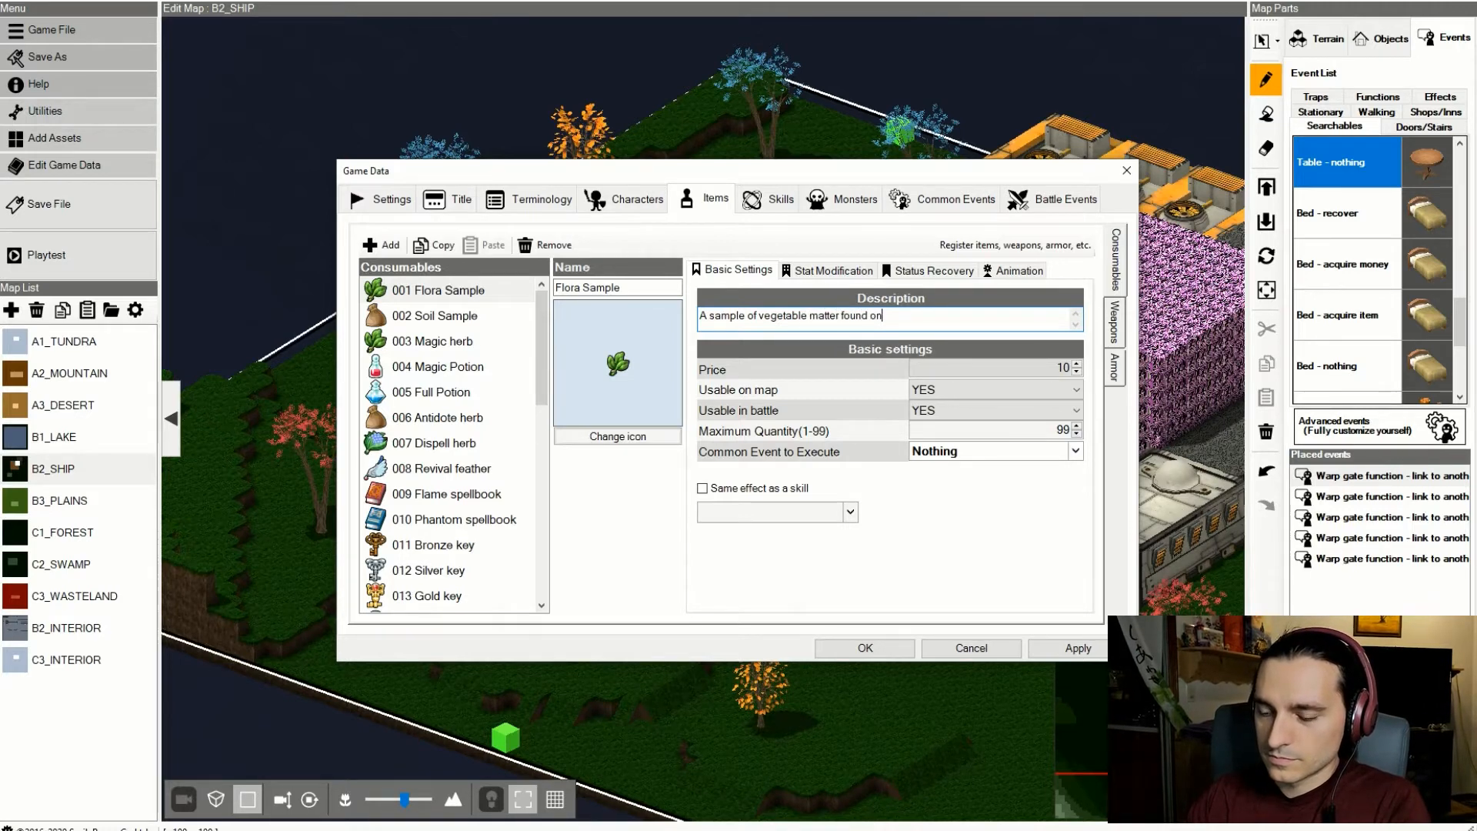
text( SAGA)
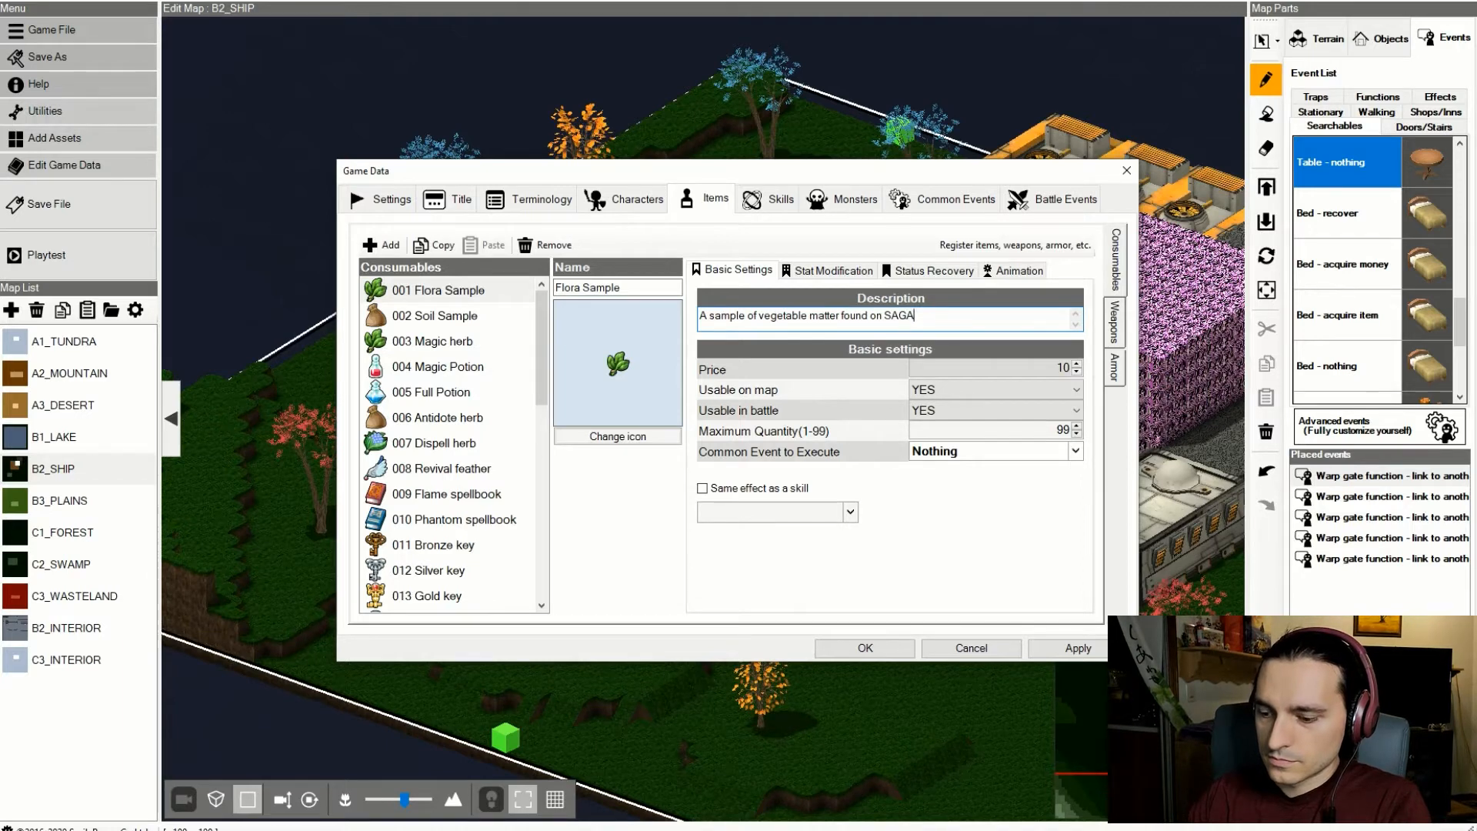
text(-N)
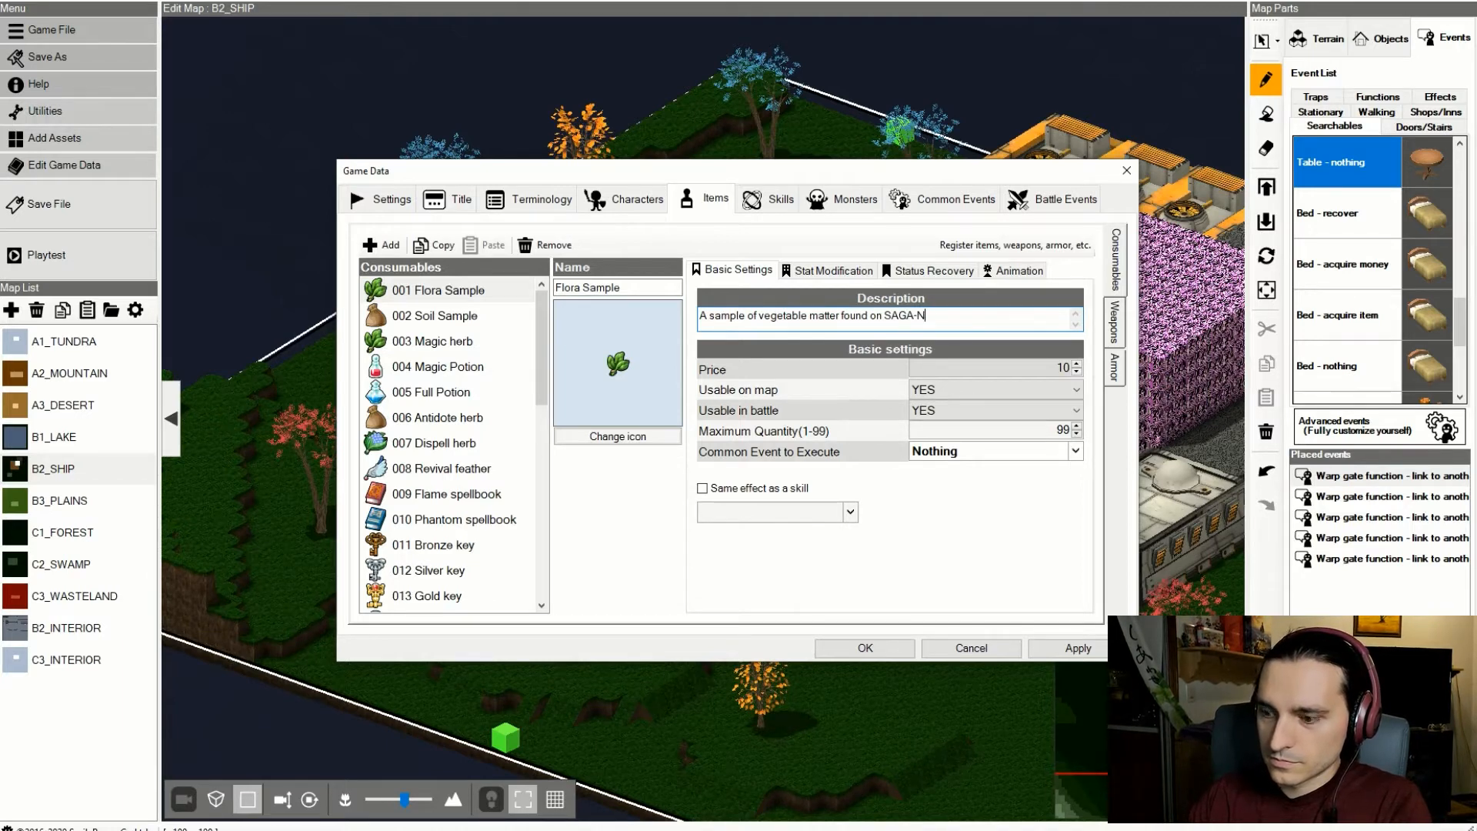
key(BackSpace)
key(BackSpace)
key(BackSpace)
key(BackSpace)
key(BackSpace)
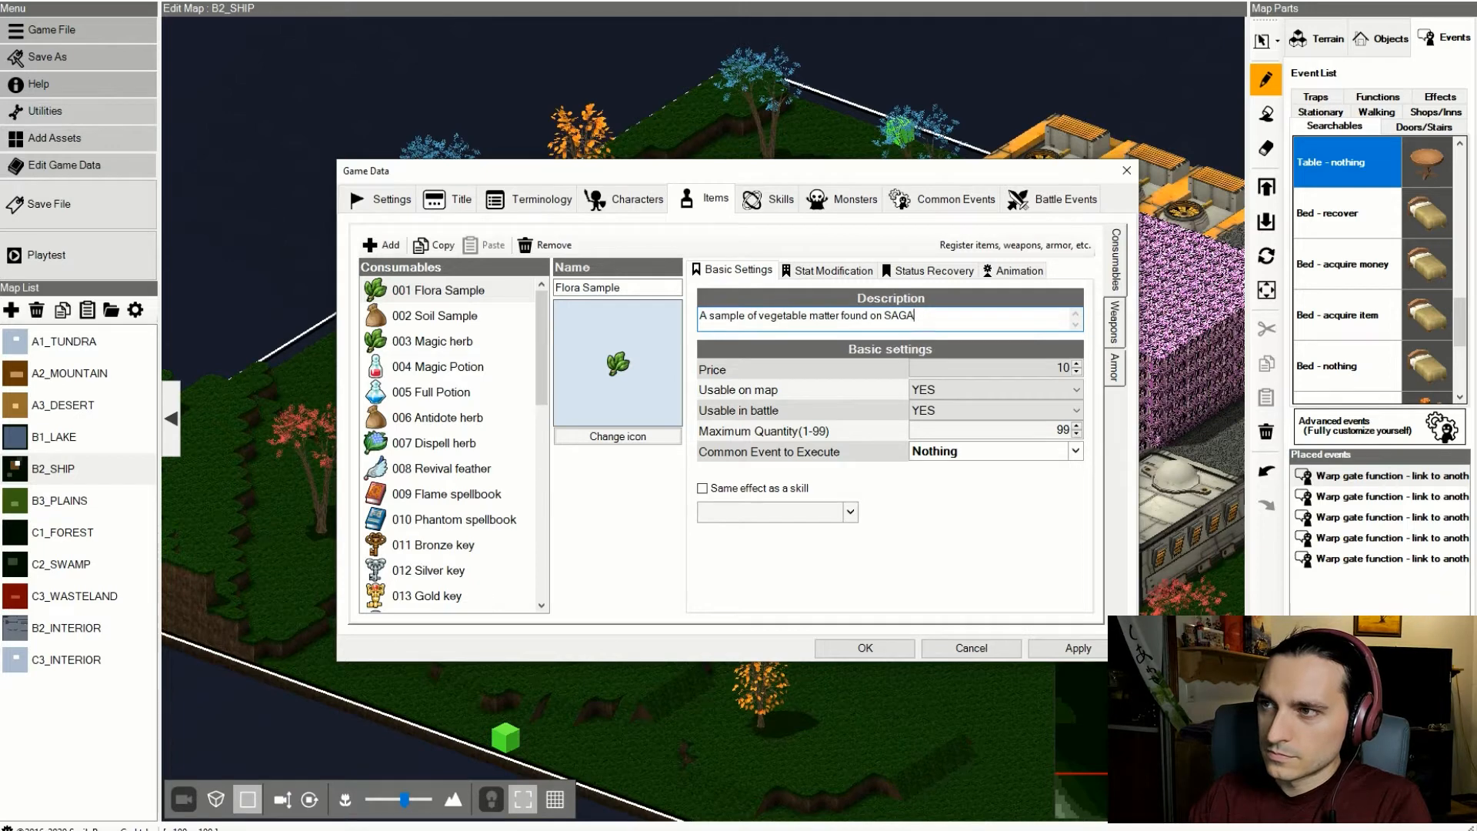
text(-AGAN)
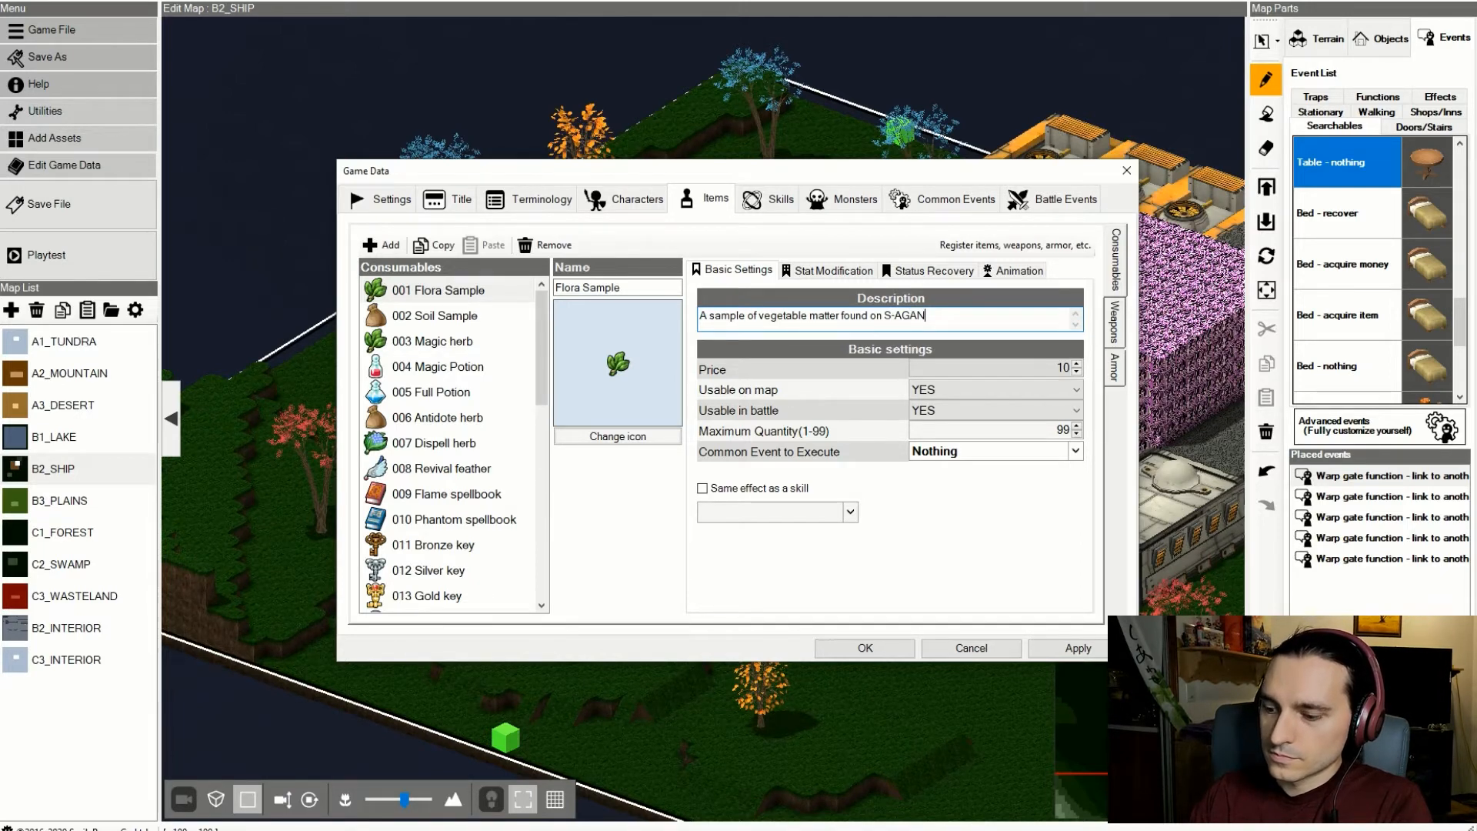
text('s surface.)
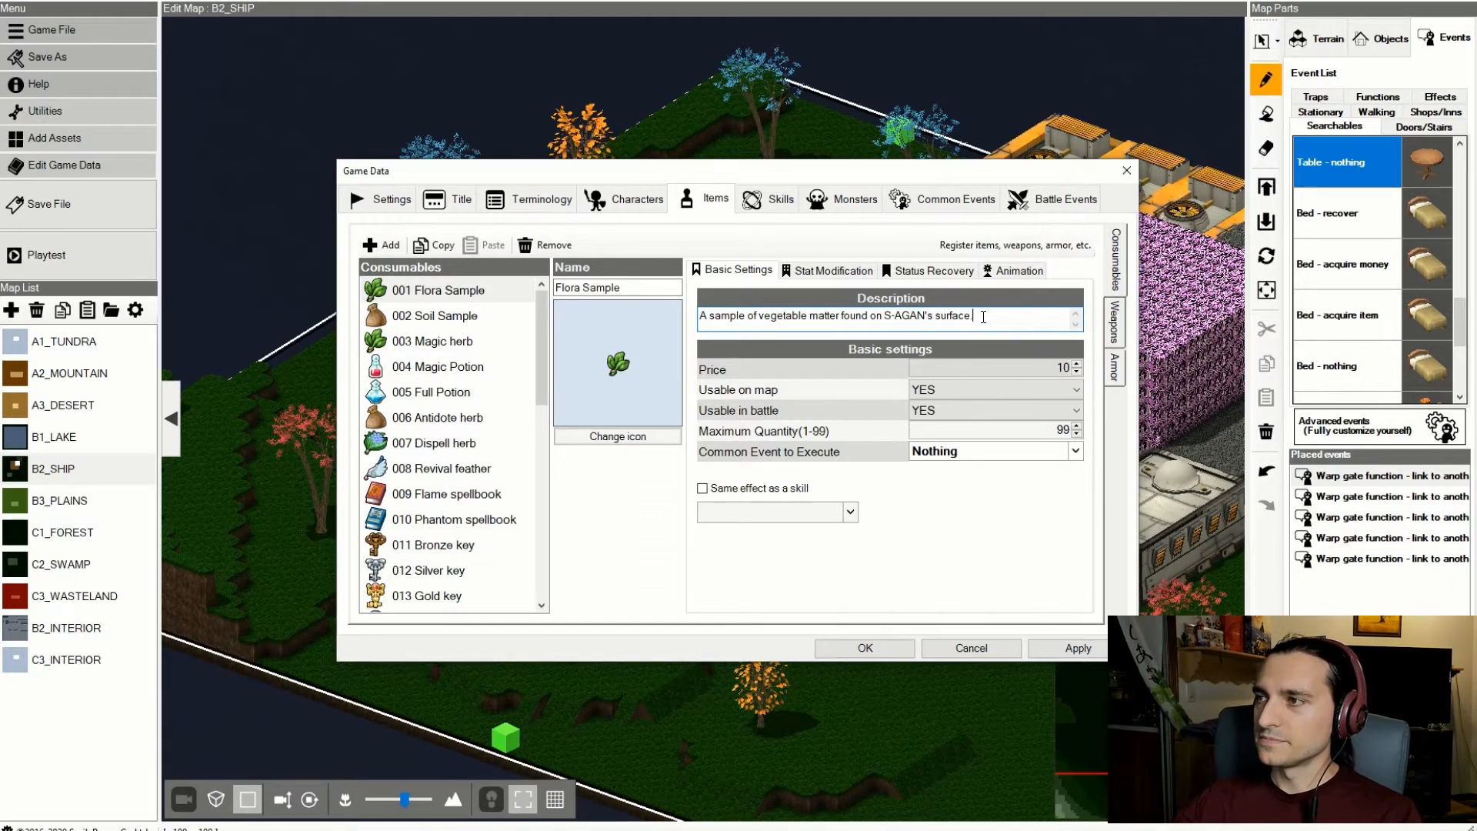
- Reuse the Flora Sample's description for the Soil Sample, reworded as "A sample of soil found on S-AGAN's surface."
drag(983, 316, 526, 322)
key(ctrl+c)
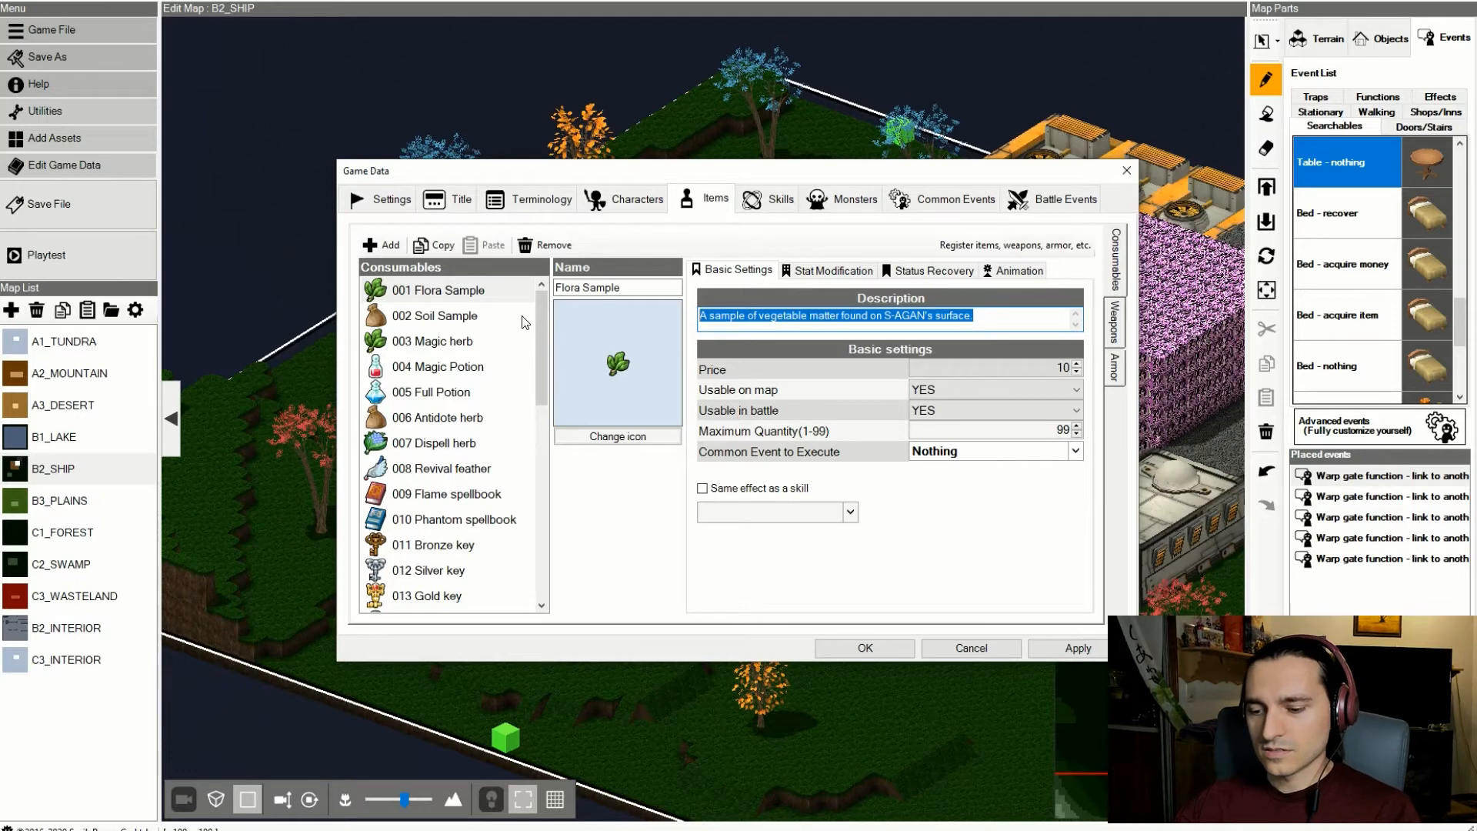
click(444, 317)
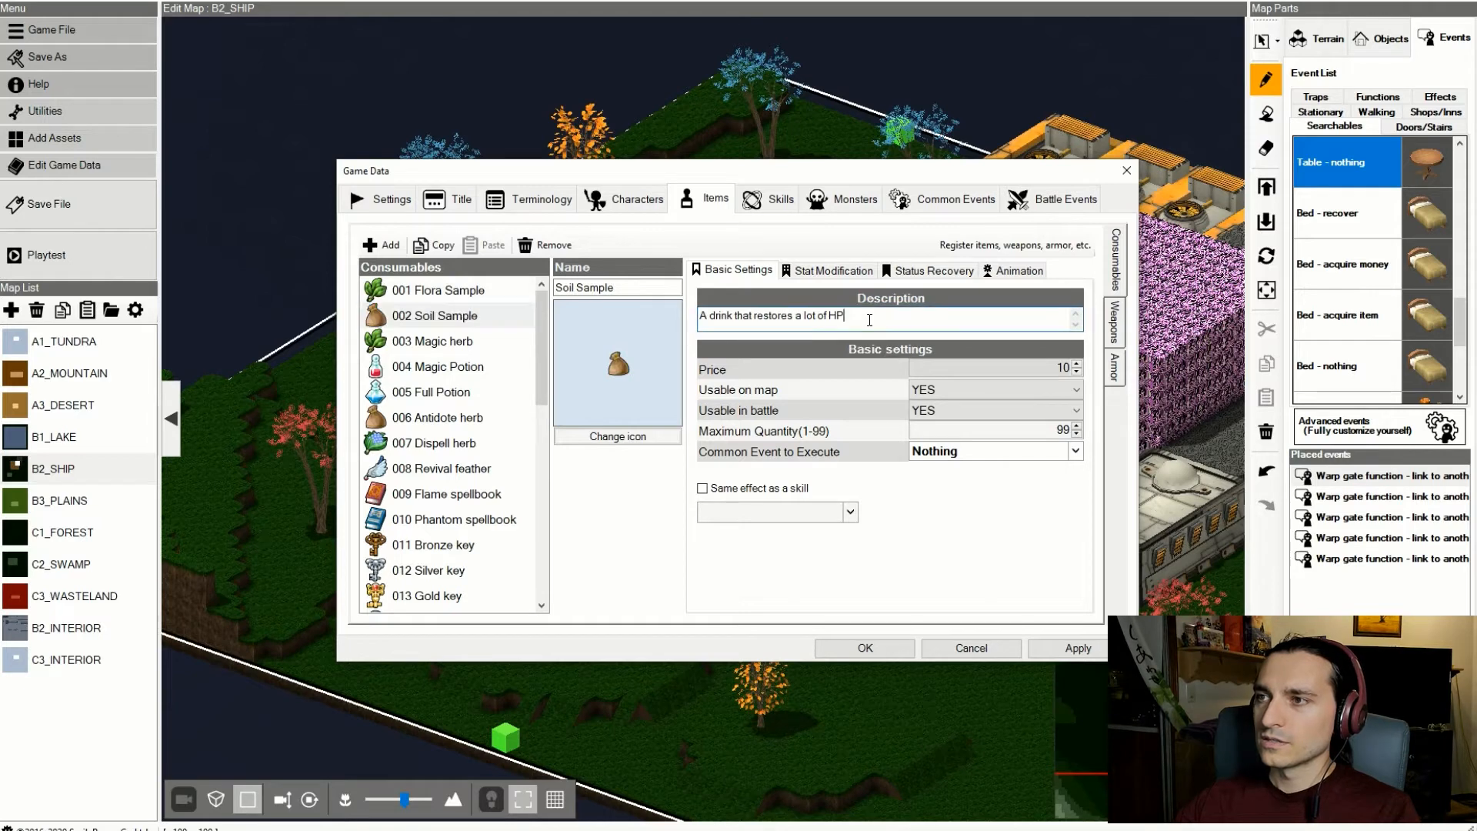
key(ctrl+v)
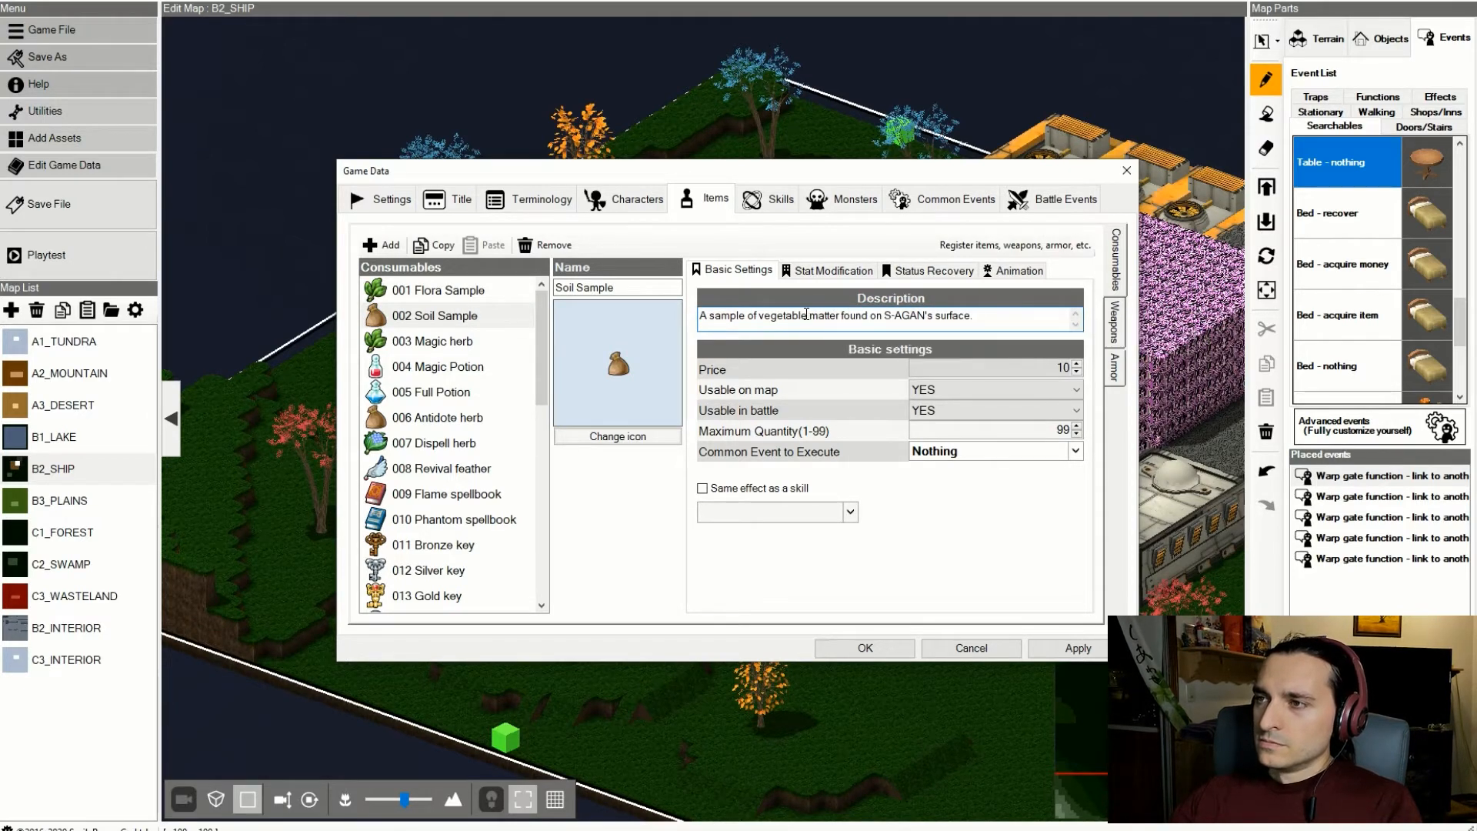
drag(808, 315, 761, 319)
text(soil)
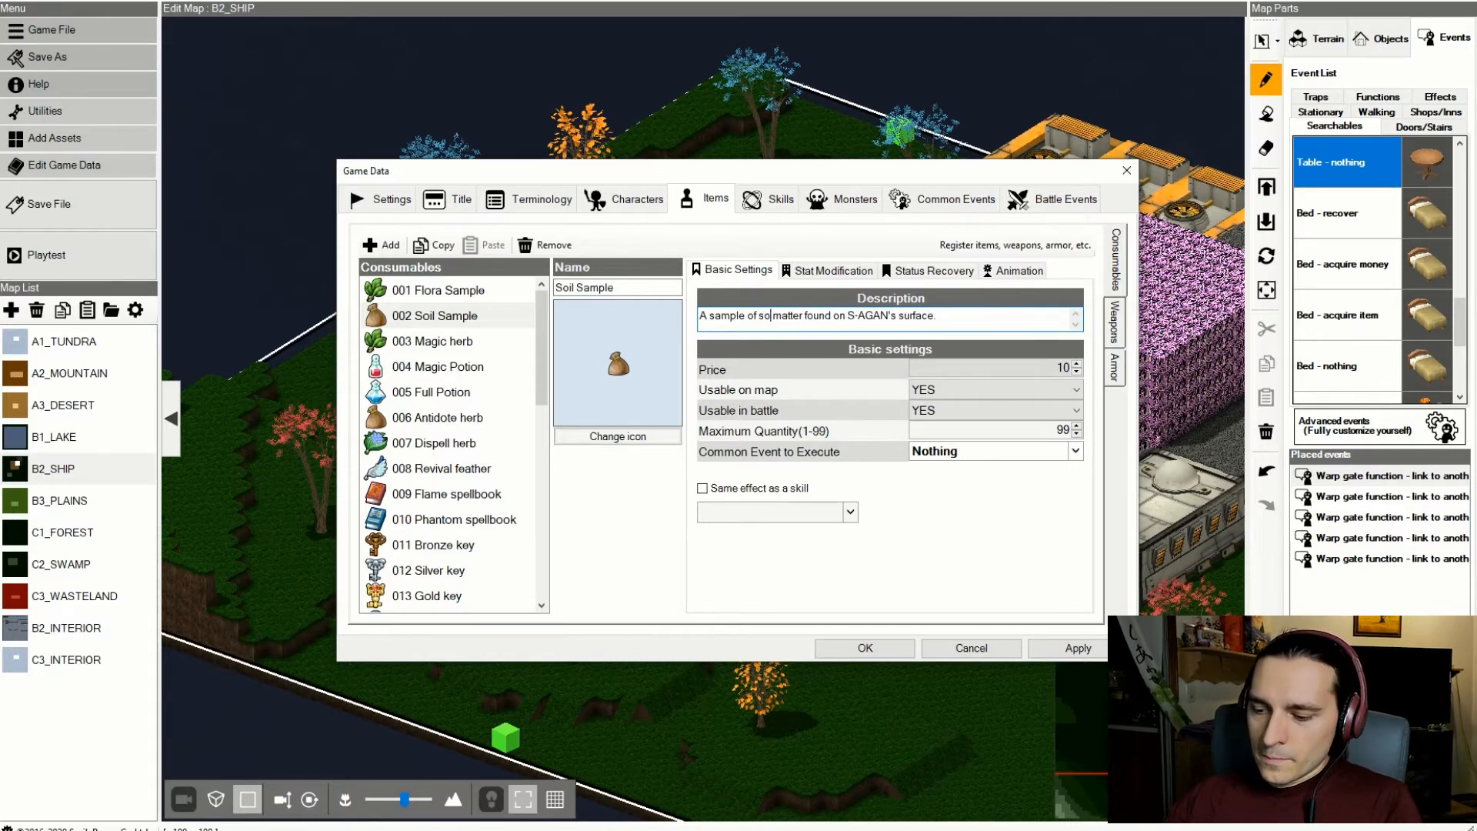
key(Delete)
key(Delete)
key(Delete)
key(Delete)
key(Delete)
key(Delete)
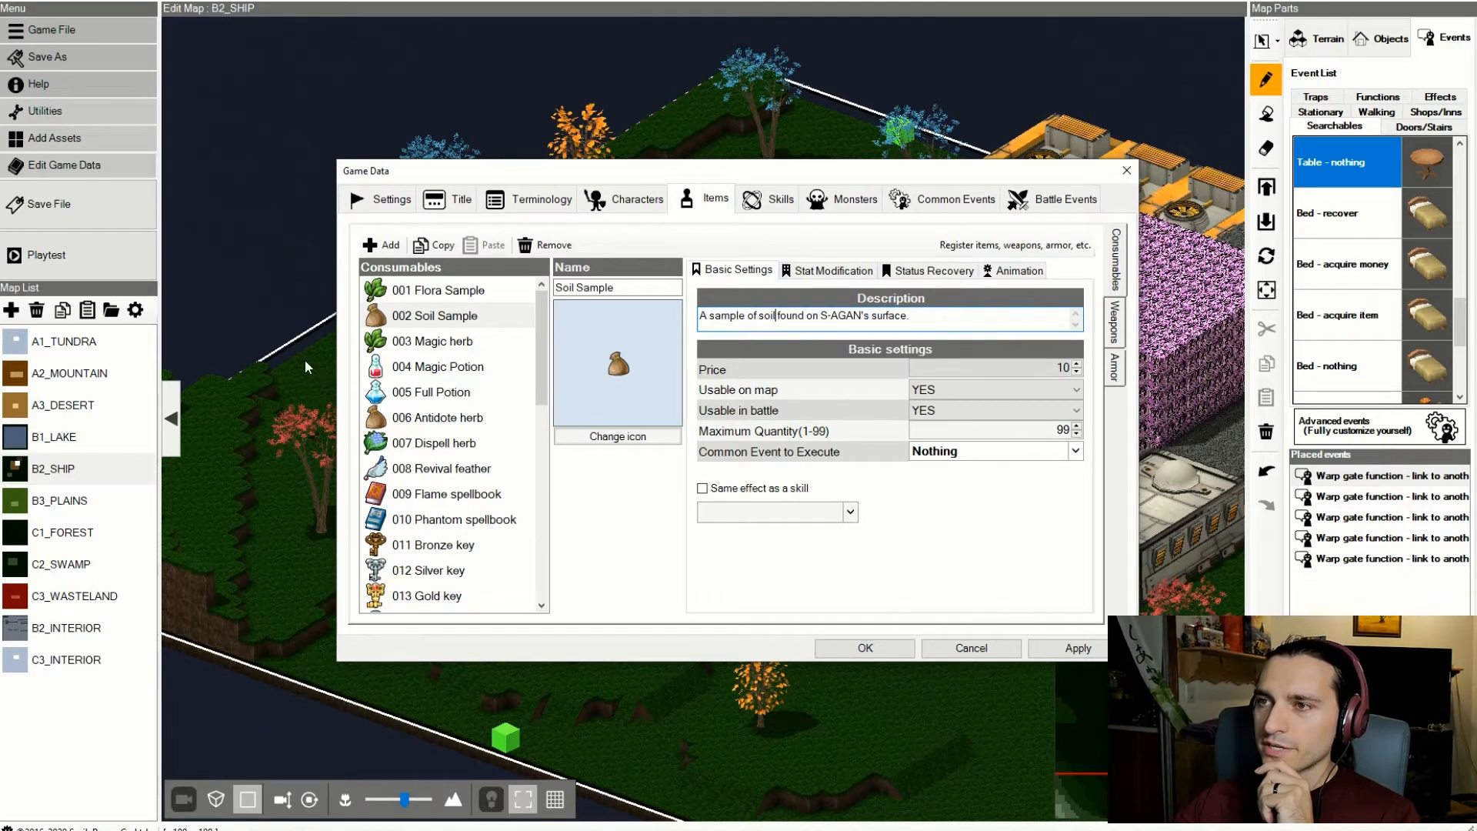
- Rename the Magic herb consumable as "Water Sample"
click(436, 348)
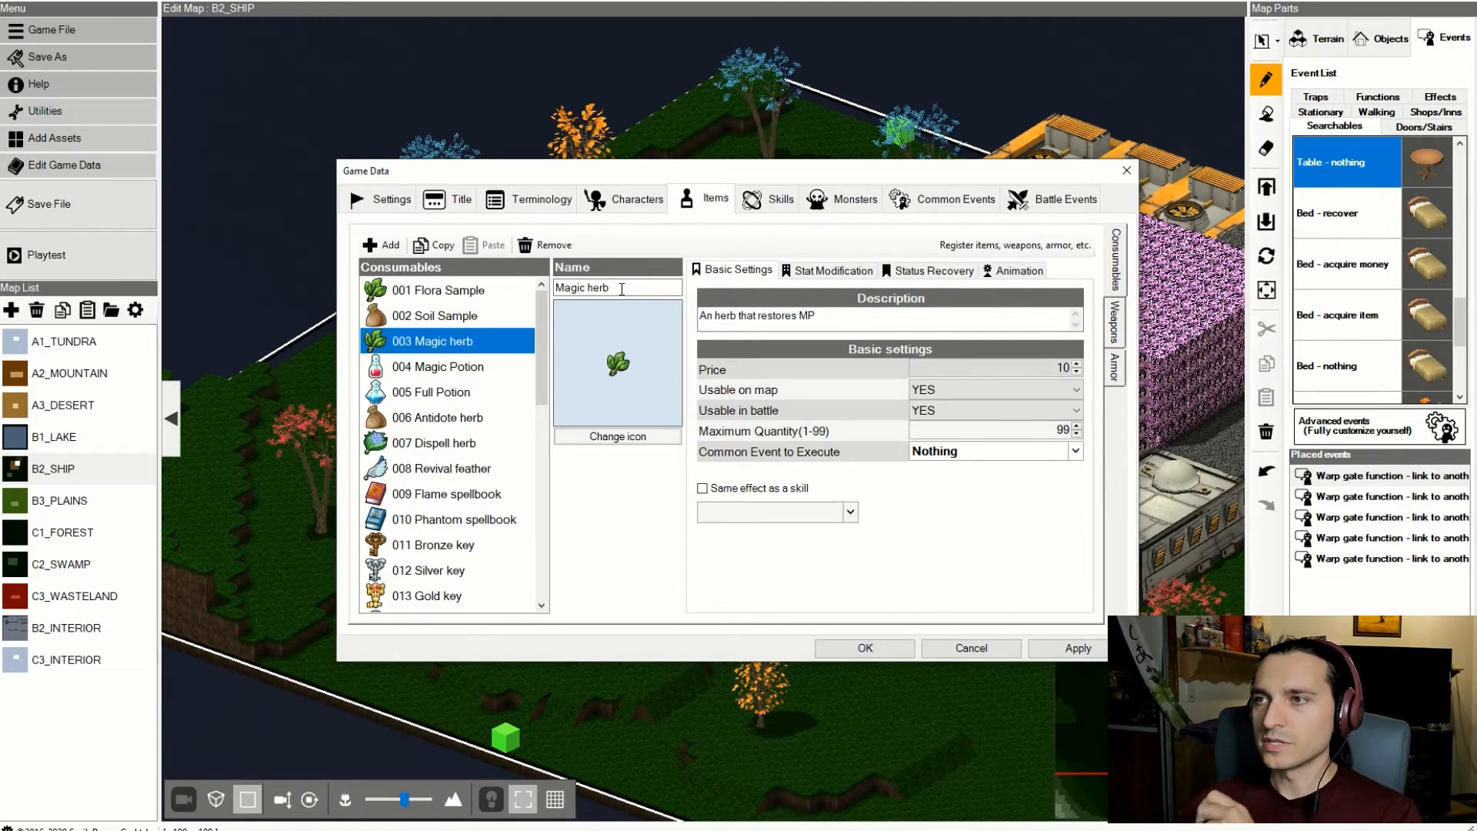
drag(616, 294, 532, 295)
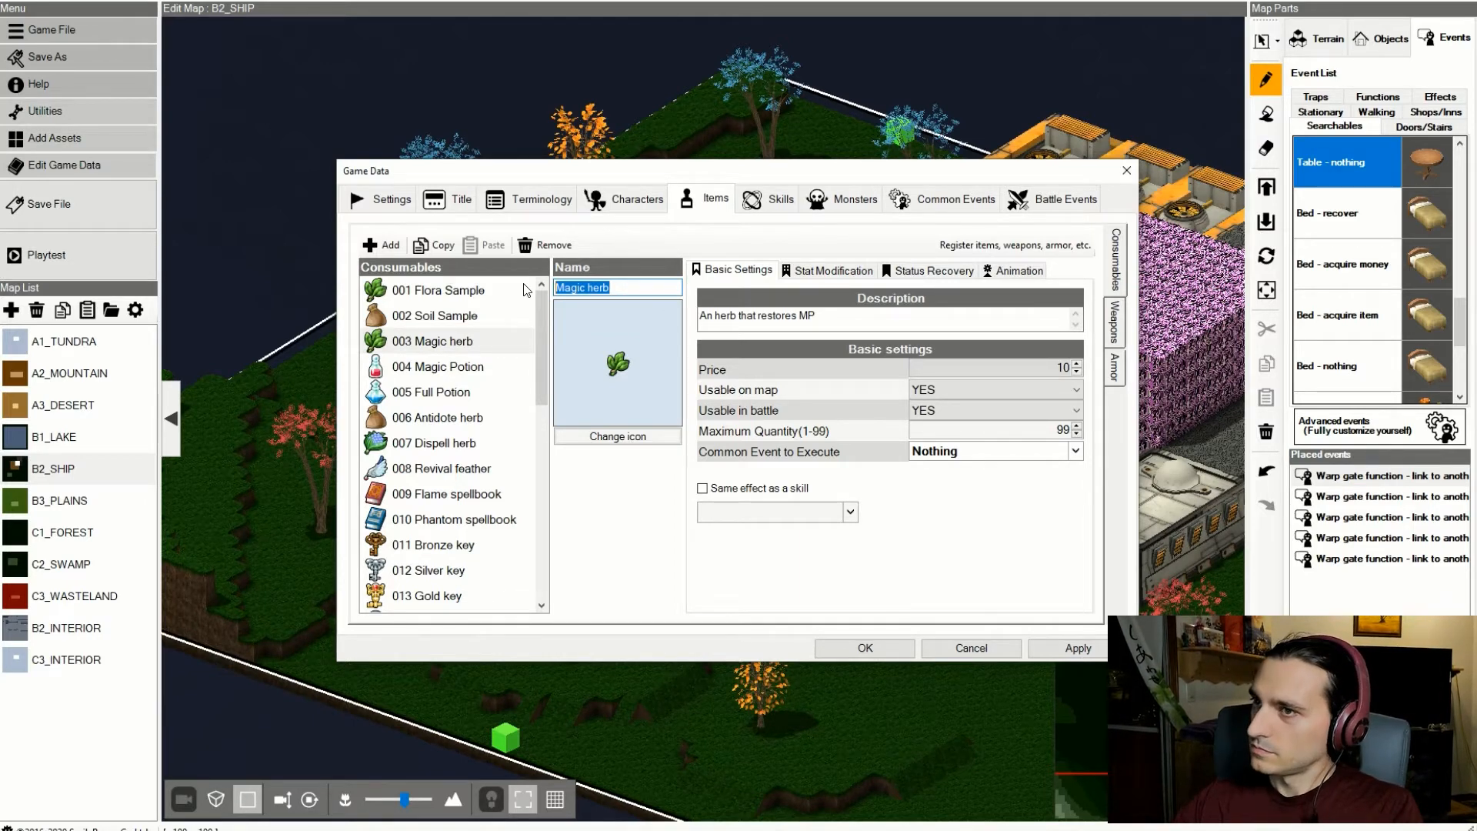
text(Wate)
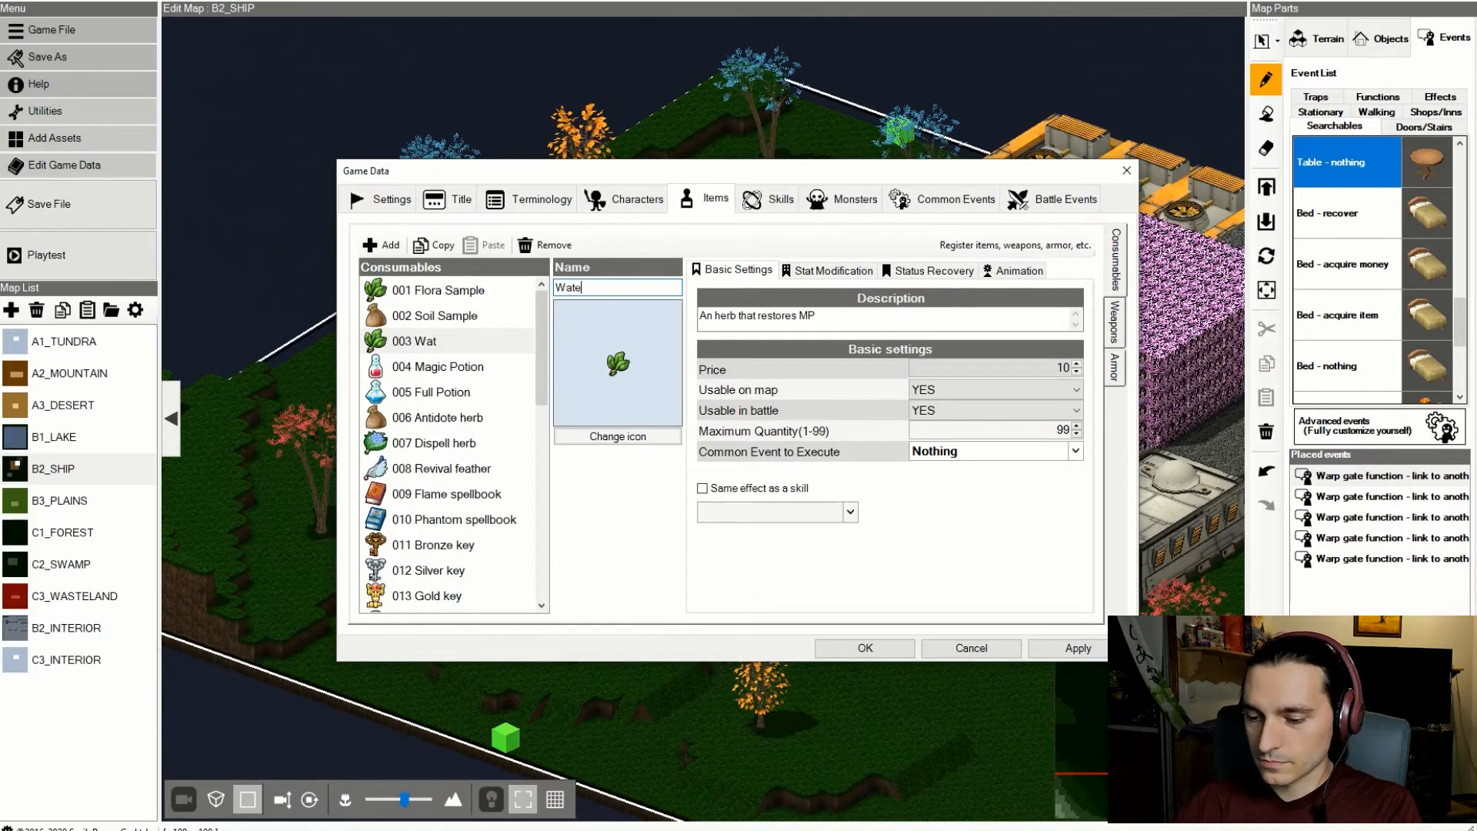
text(r Sample)
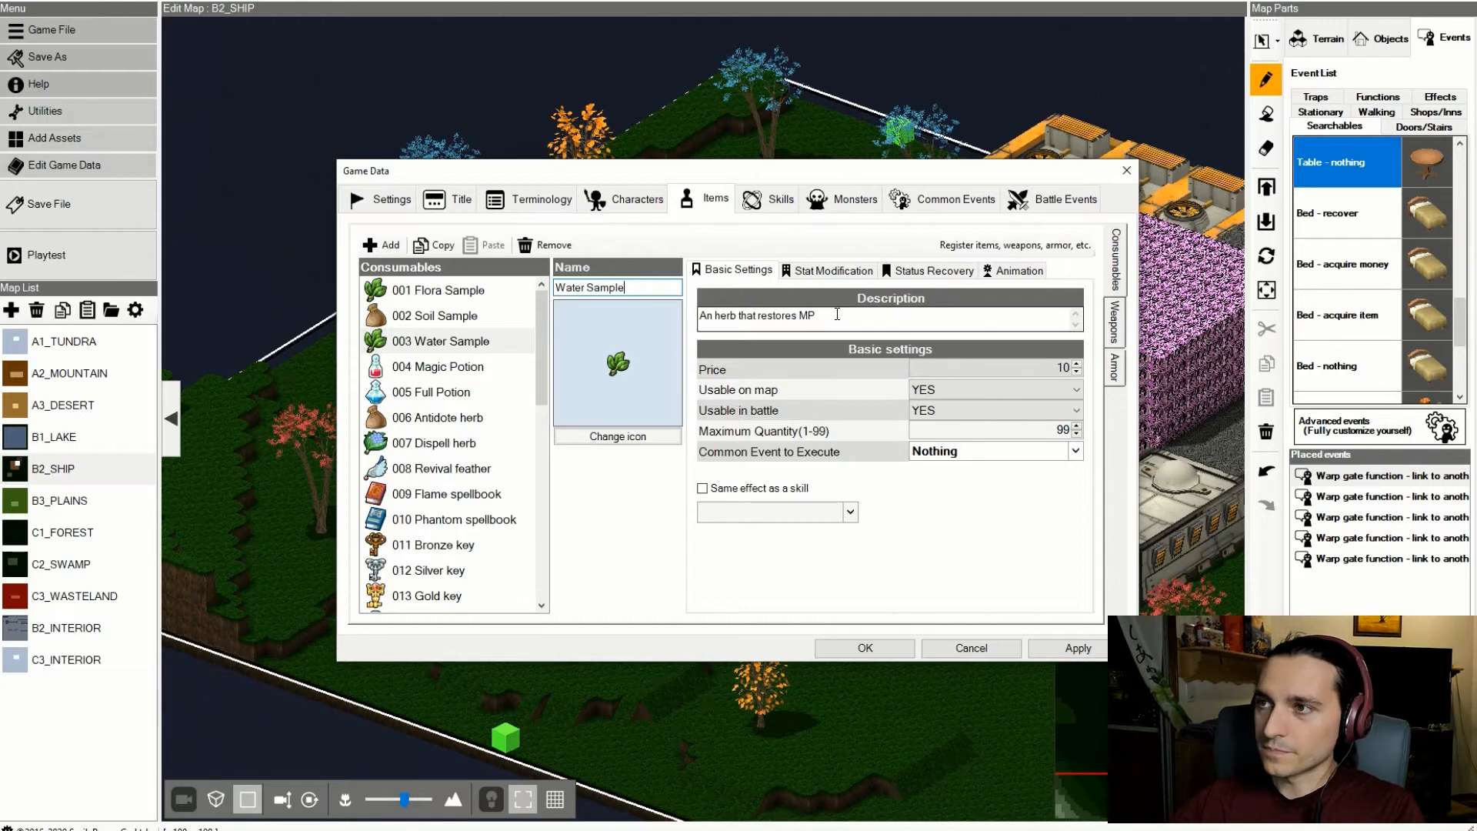
- Replace the Water Sample's description with "A sample of water found on S-AGAN's surface."
key(Tab)
key(ctrl+v)
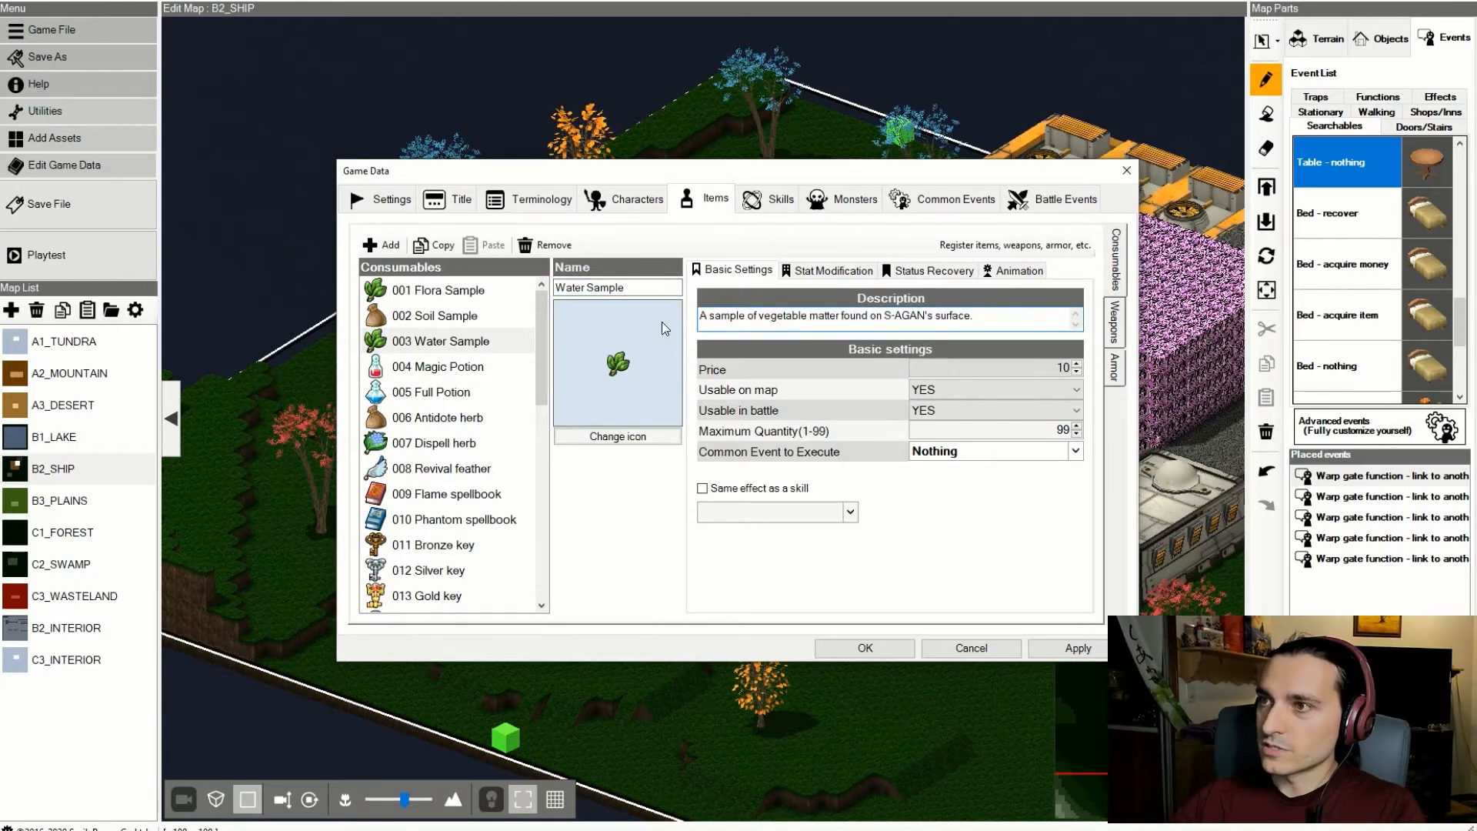
drag(840, 317, 757, 316)
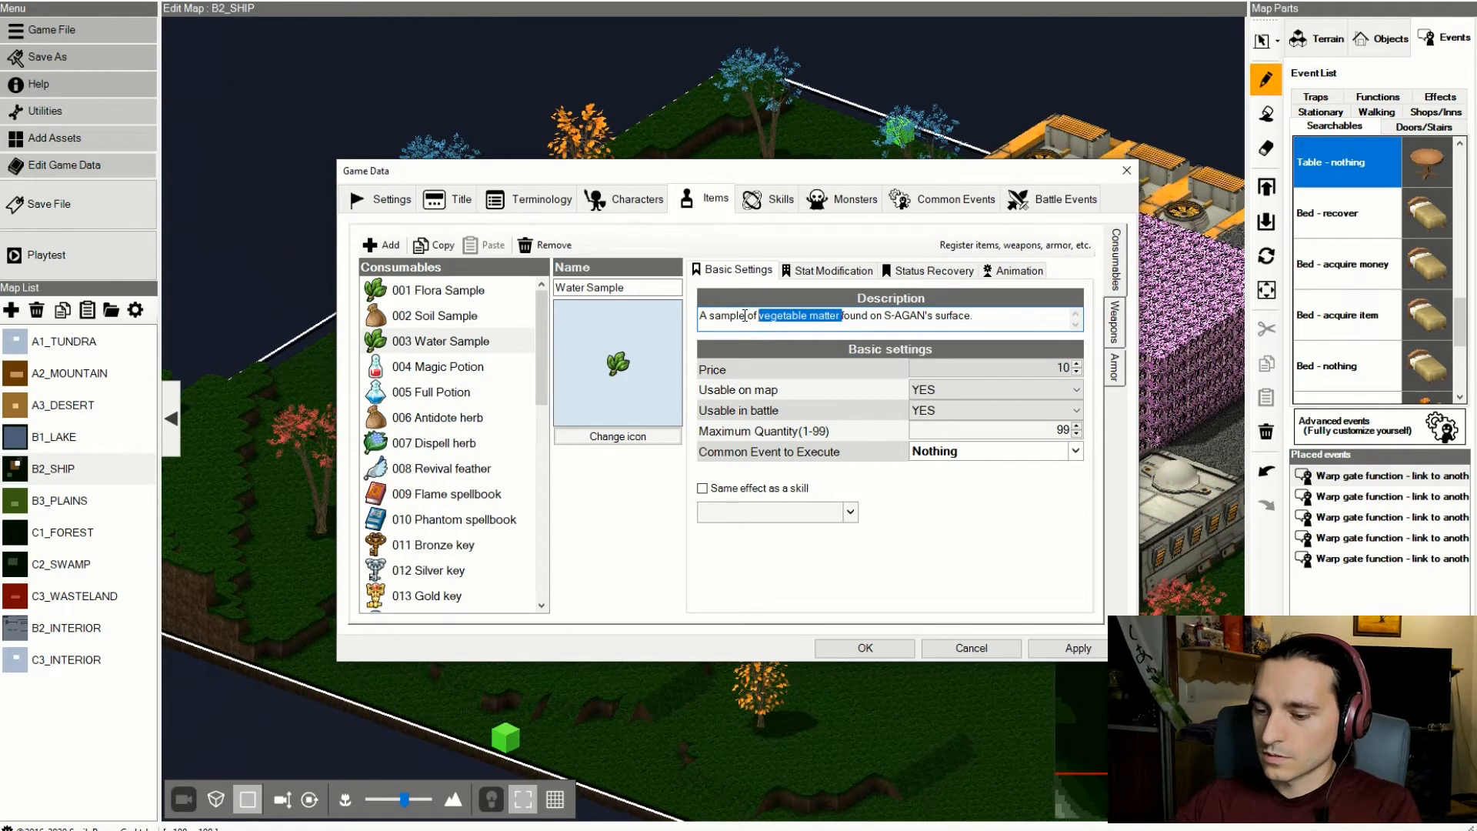
text(water)
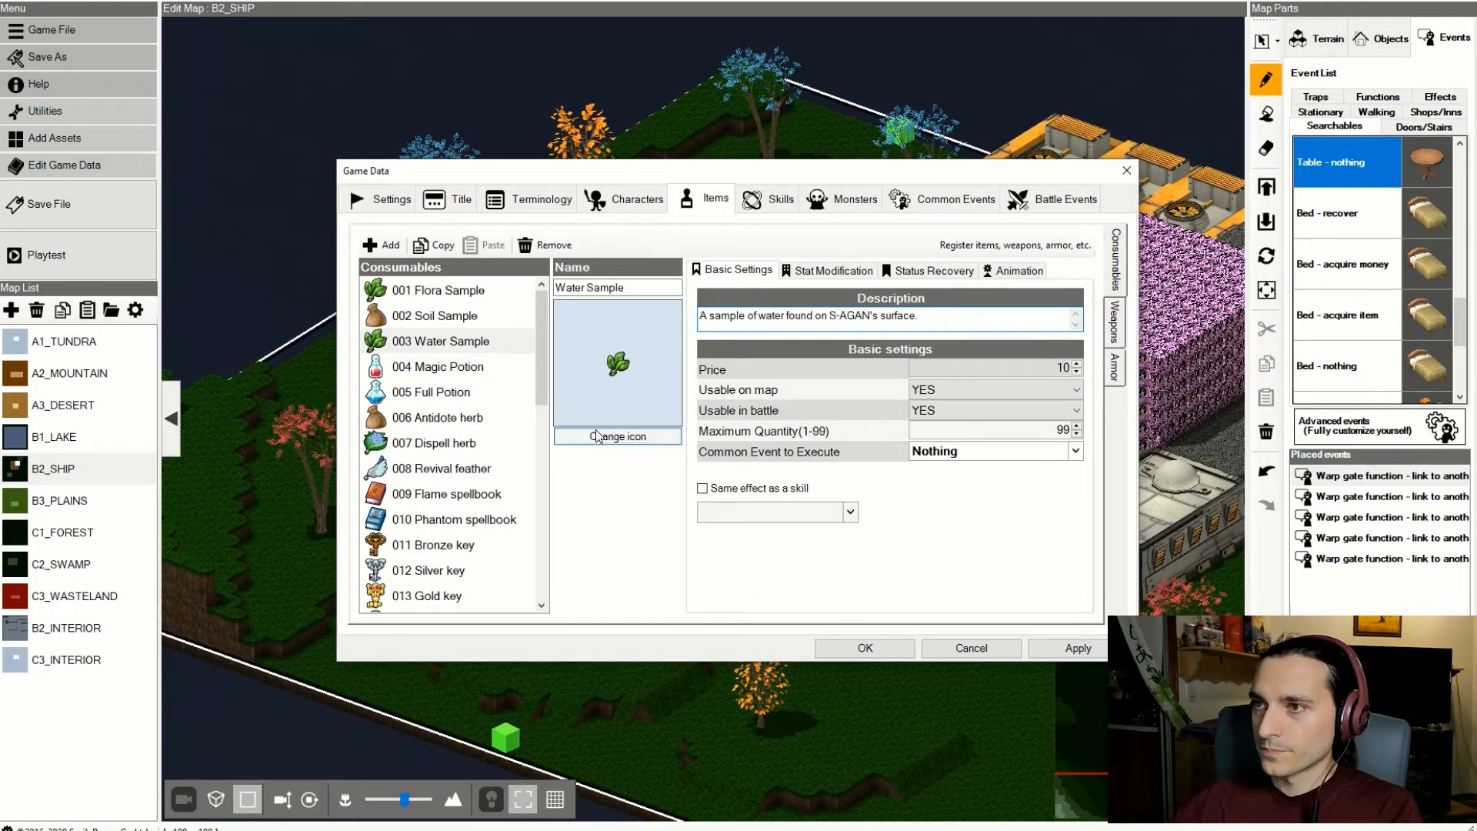
- Change the Water Sample's icon to the clear white bottle from icon_items
click(598, 436)
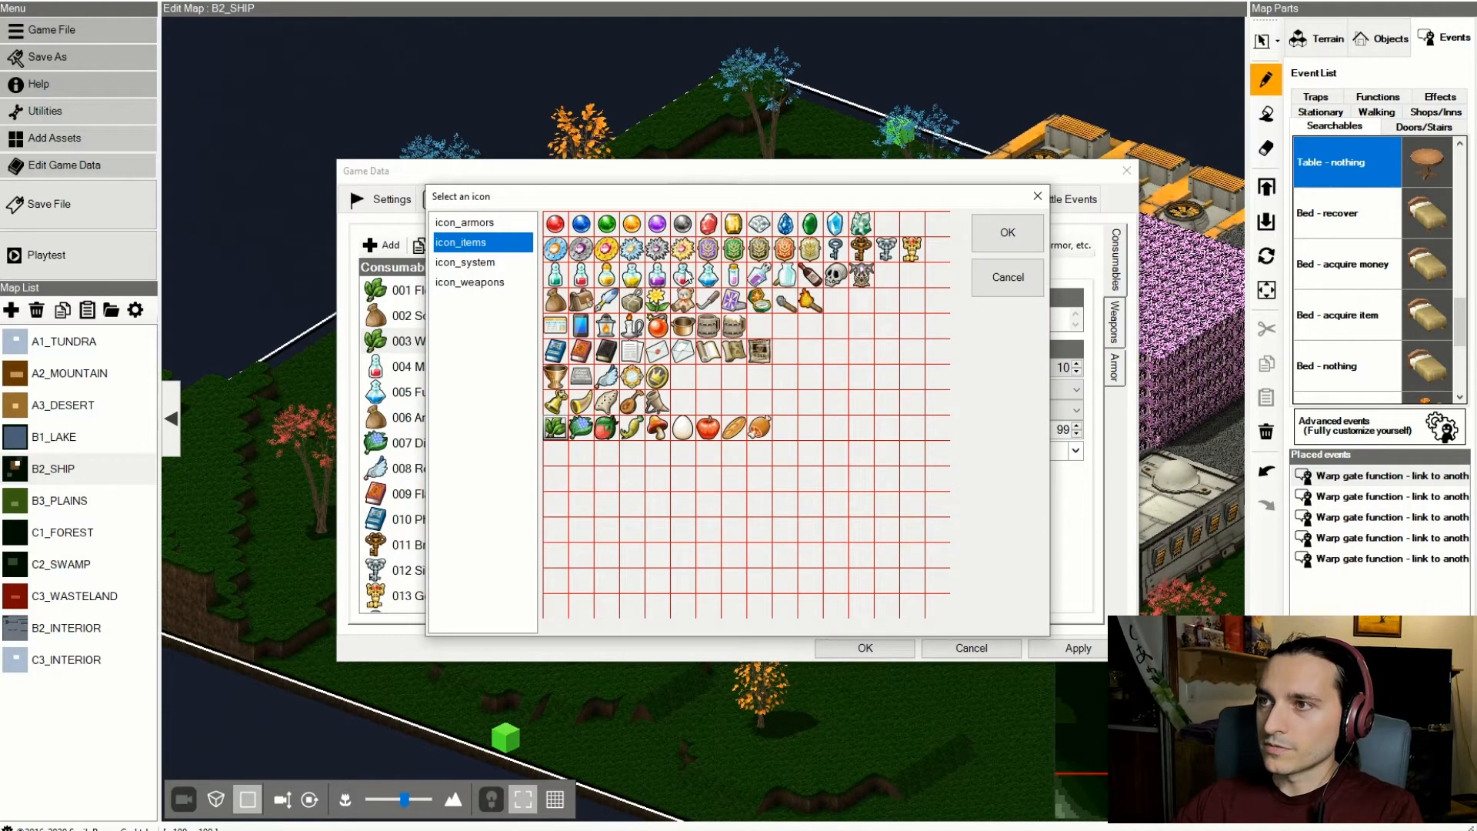
click(785, 278)
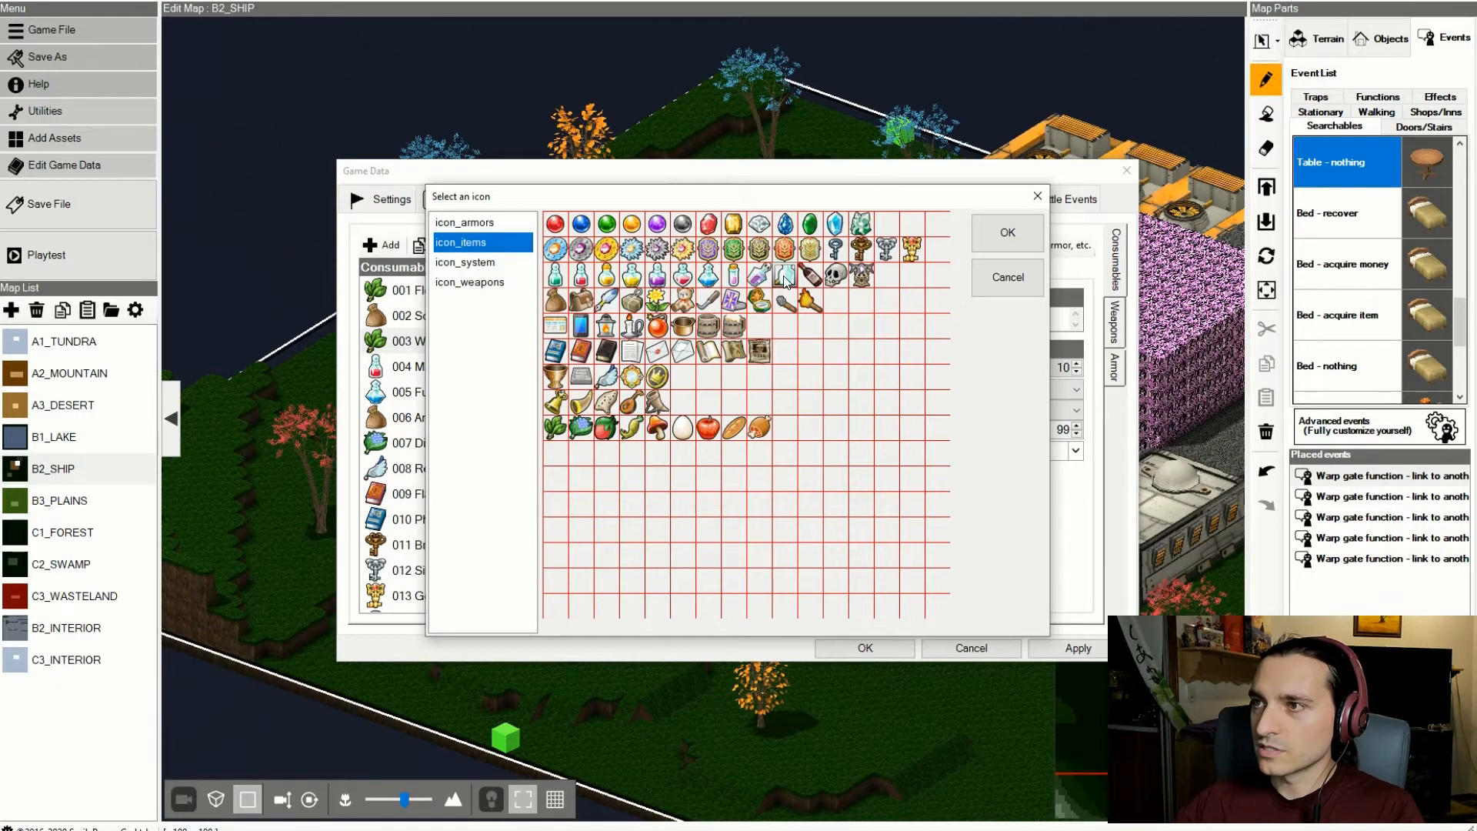
click(1030, 233)
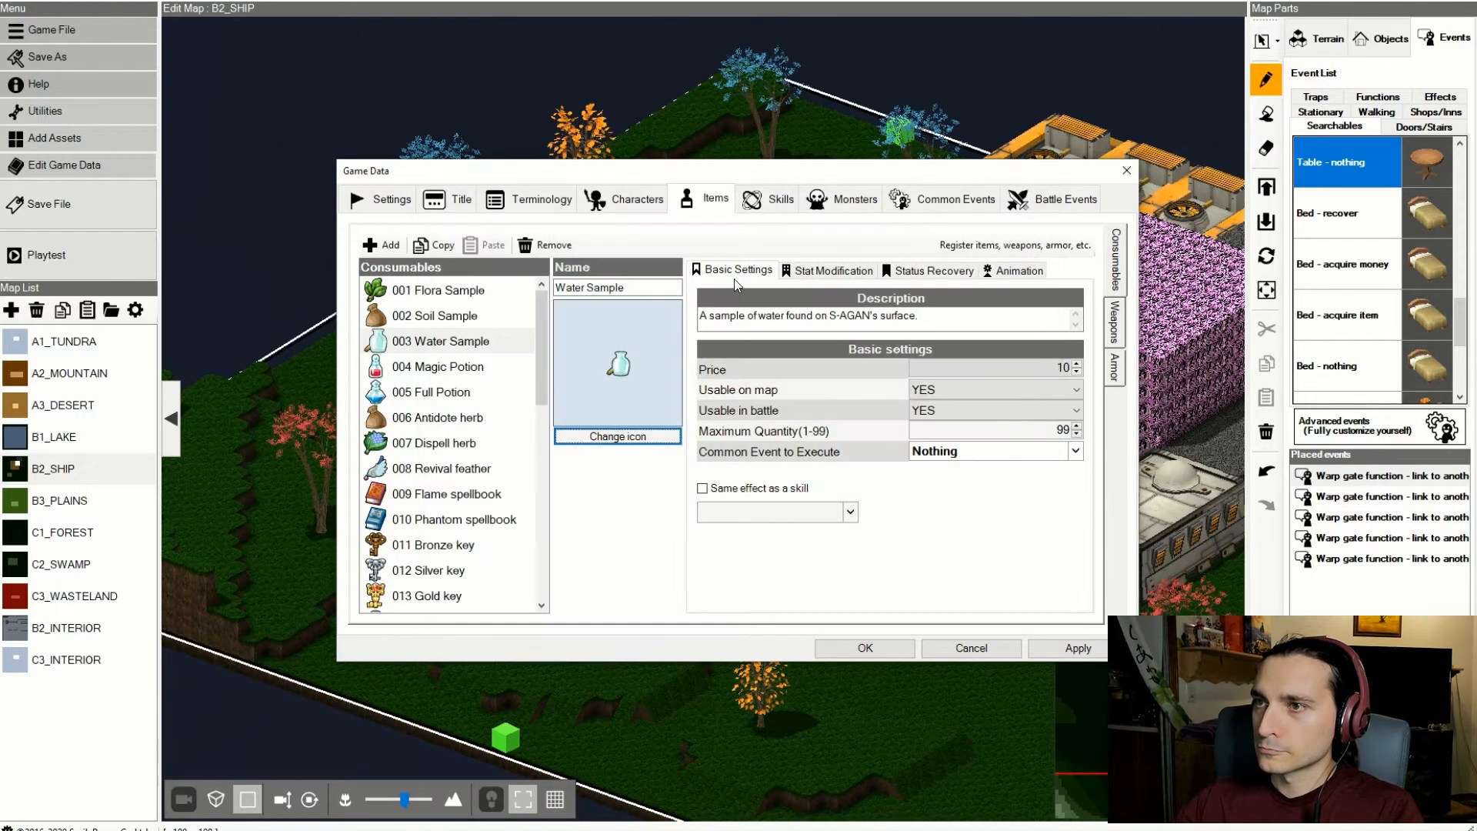
- Rename the Magic Potion consumable, trying "Stone Sample" before settling on "Mineral Sample"
click(460, 366)
drag(645, 288, 429, 297)
text(St)
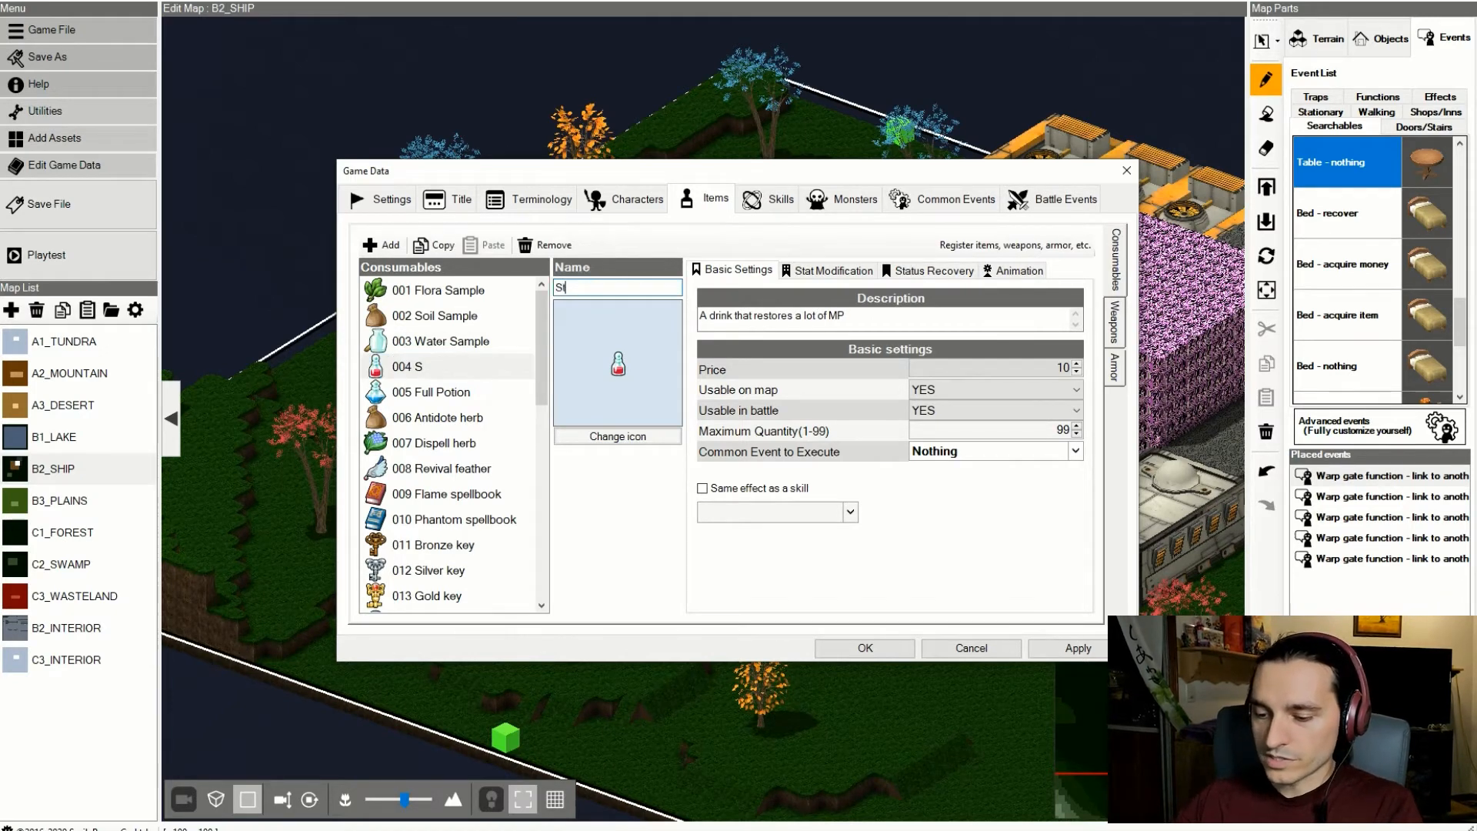
text(one Sample)
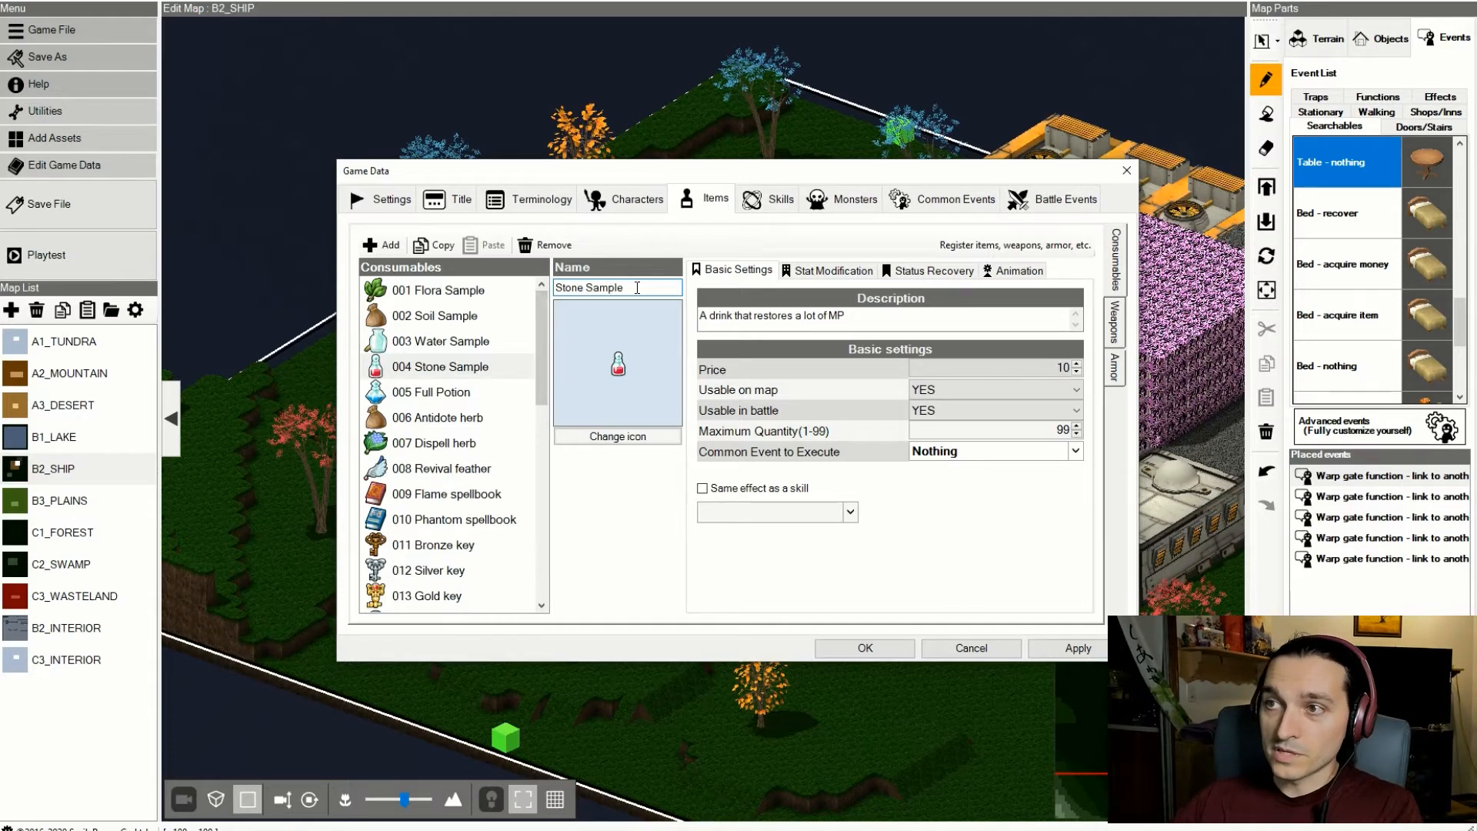
drag(638, 287, 17, 254)
text(Mineral )
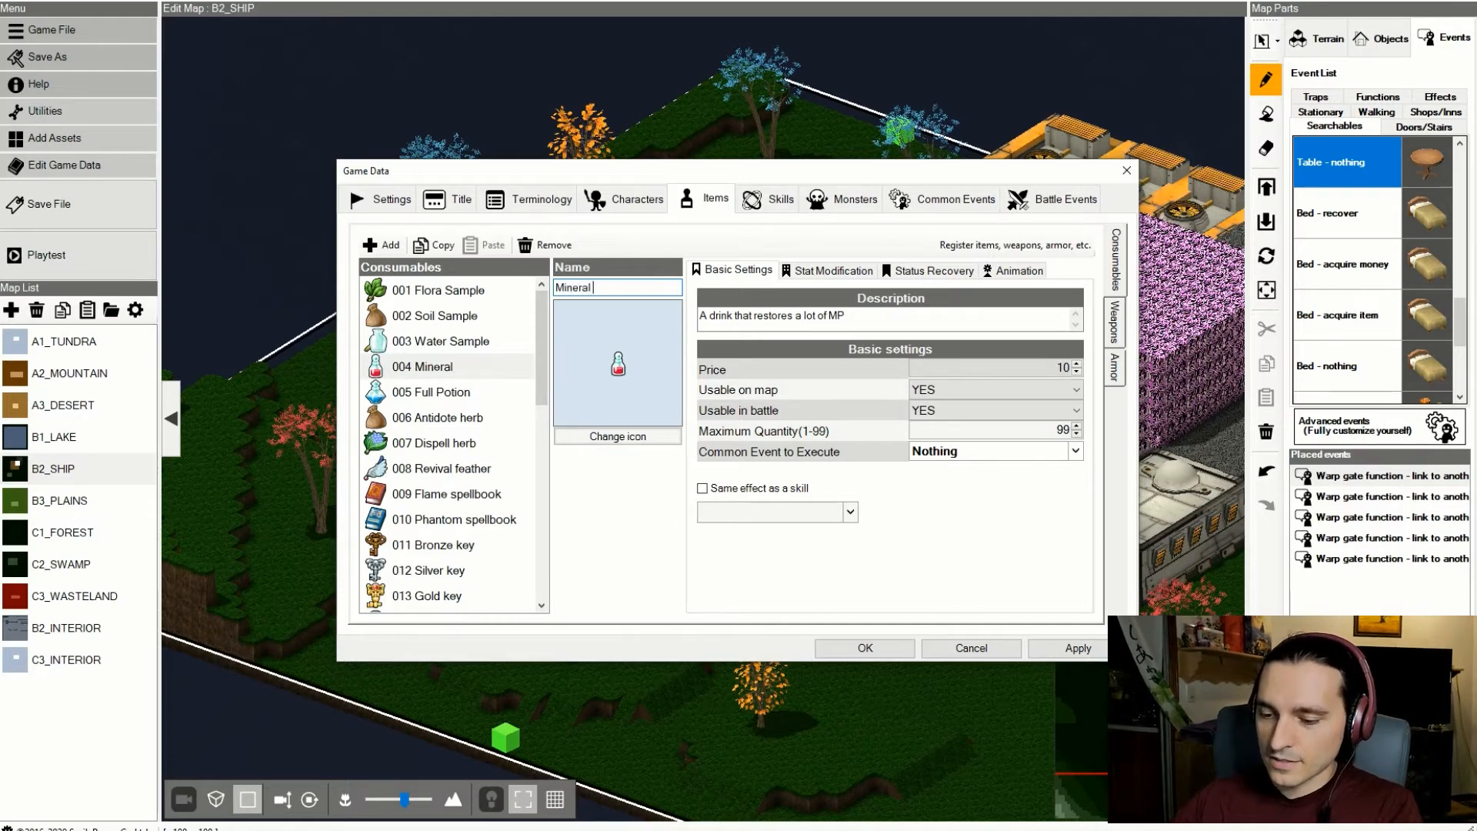
text(Sample)
- Replace the Mineral Sample's description with "A sample of mineral matter found on S-AGAN's surface."
key(Tab)
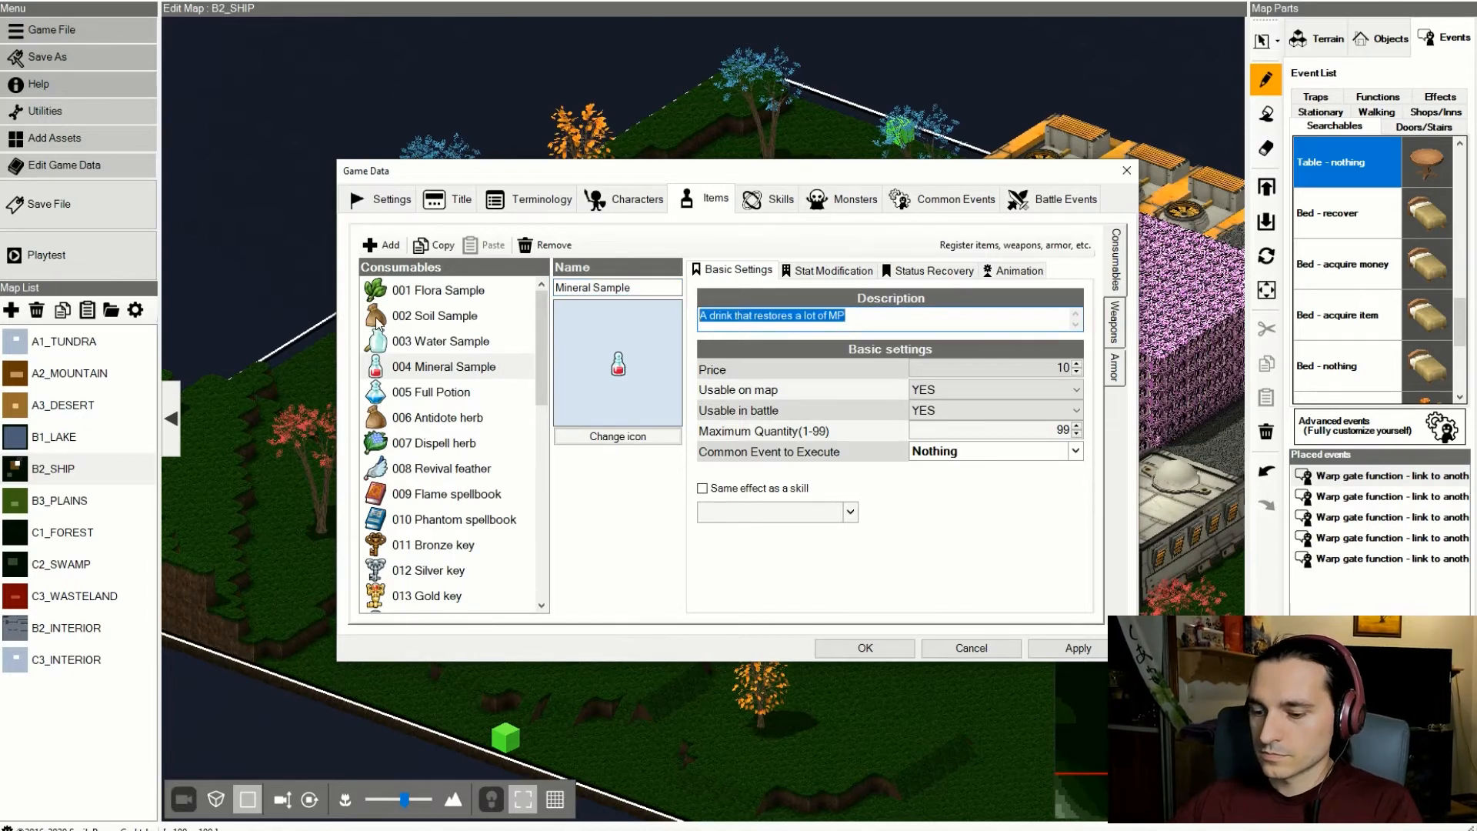
text(A sample of vegetable matter found on S-AGAN's surface.)
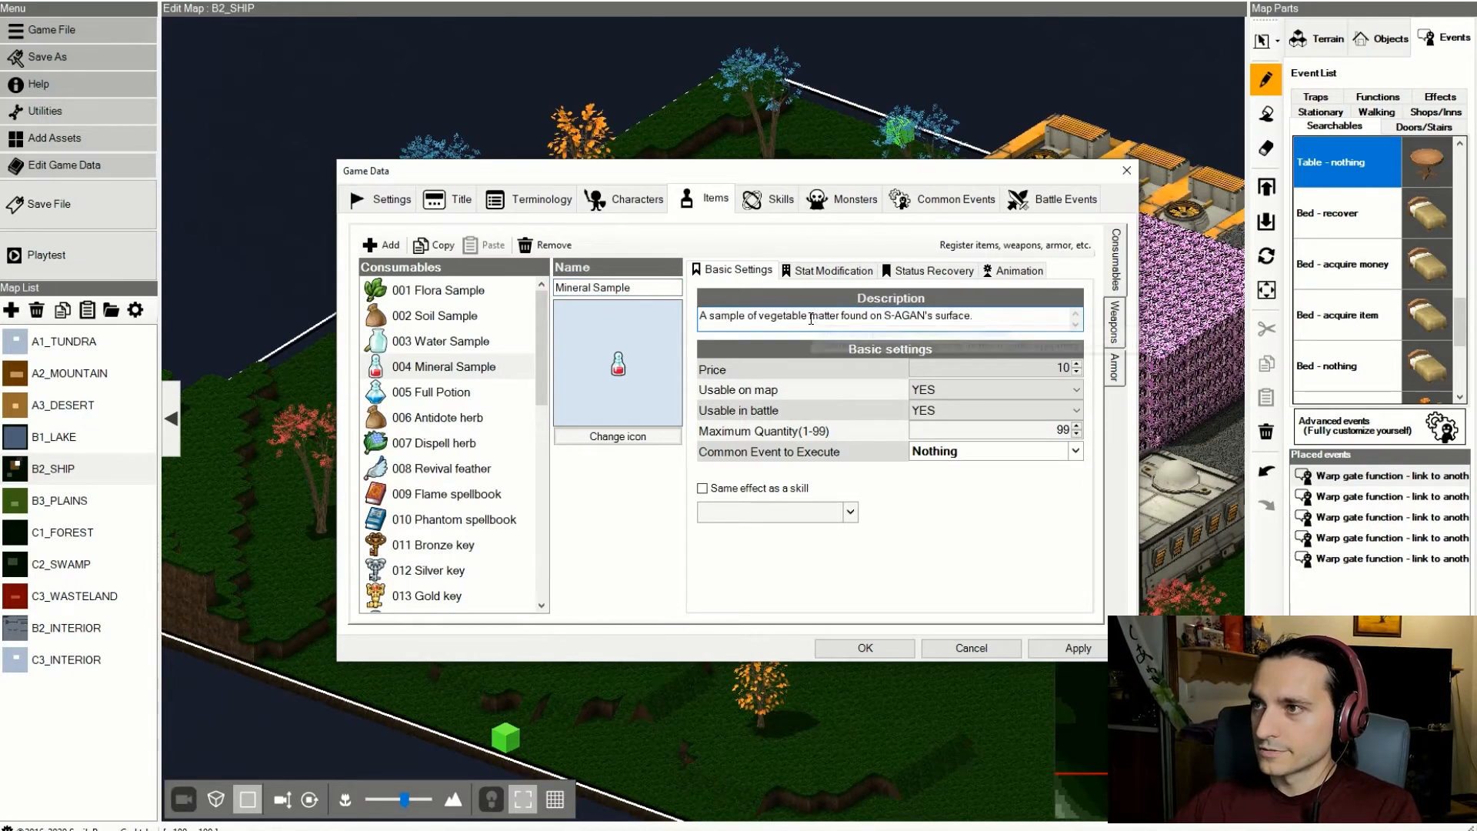
drag(808, 317, 759, 318)
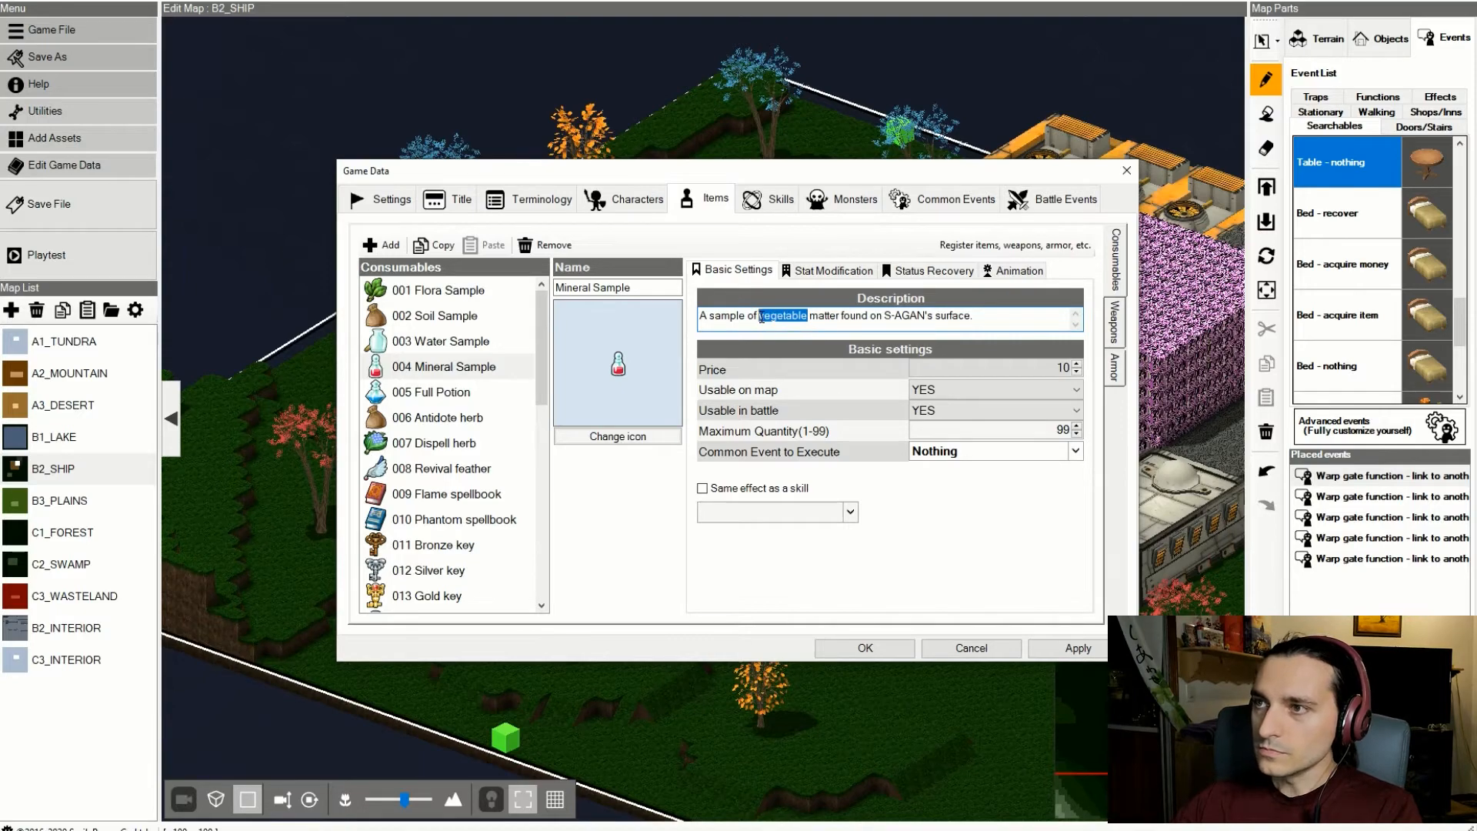
text(mineral)
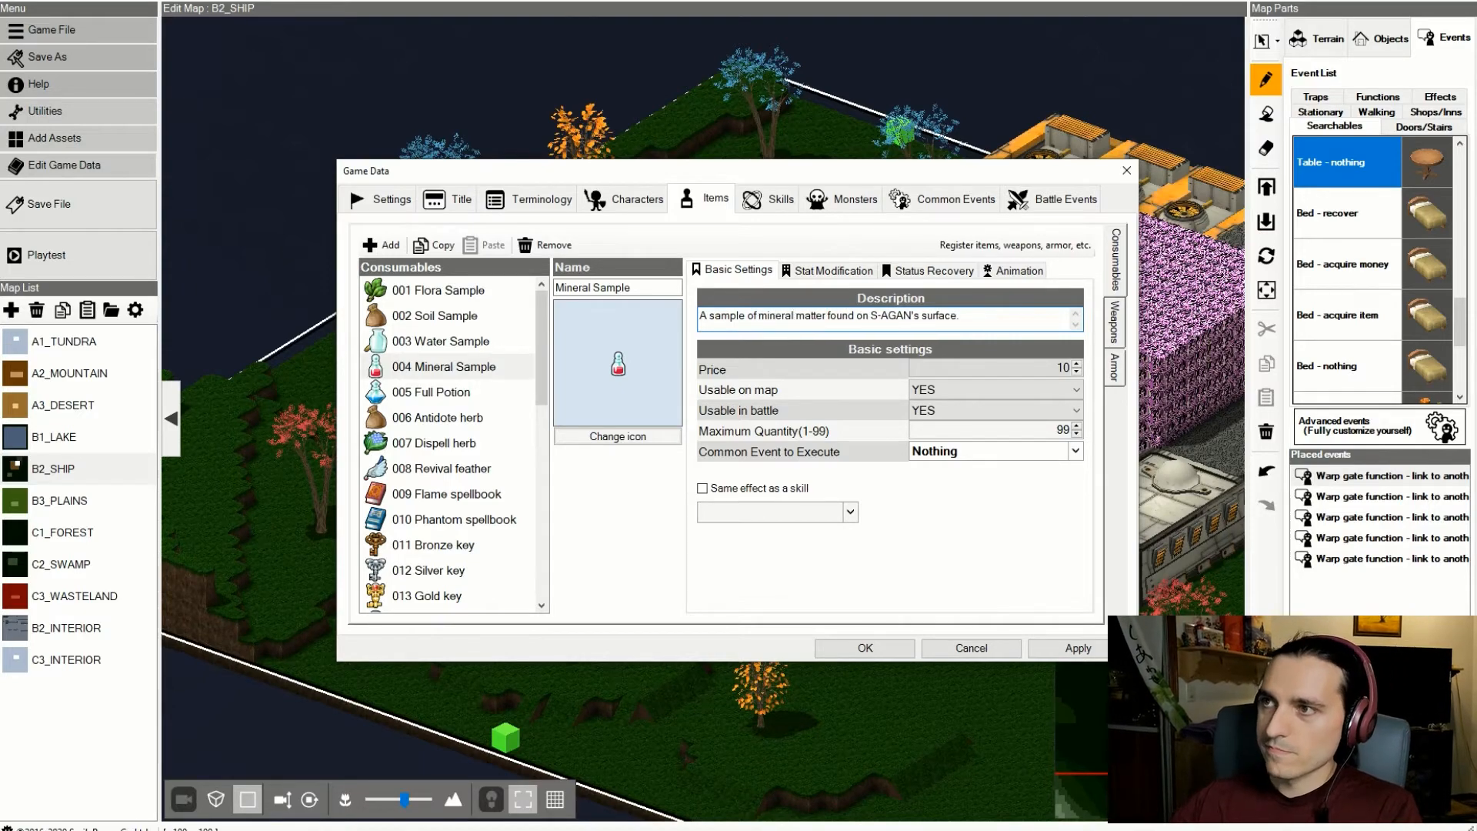
- Try the grey slab icon on the Mineral Sample, switch to a brown icon from icon_system, and apply the game data changes
click(618, 436)
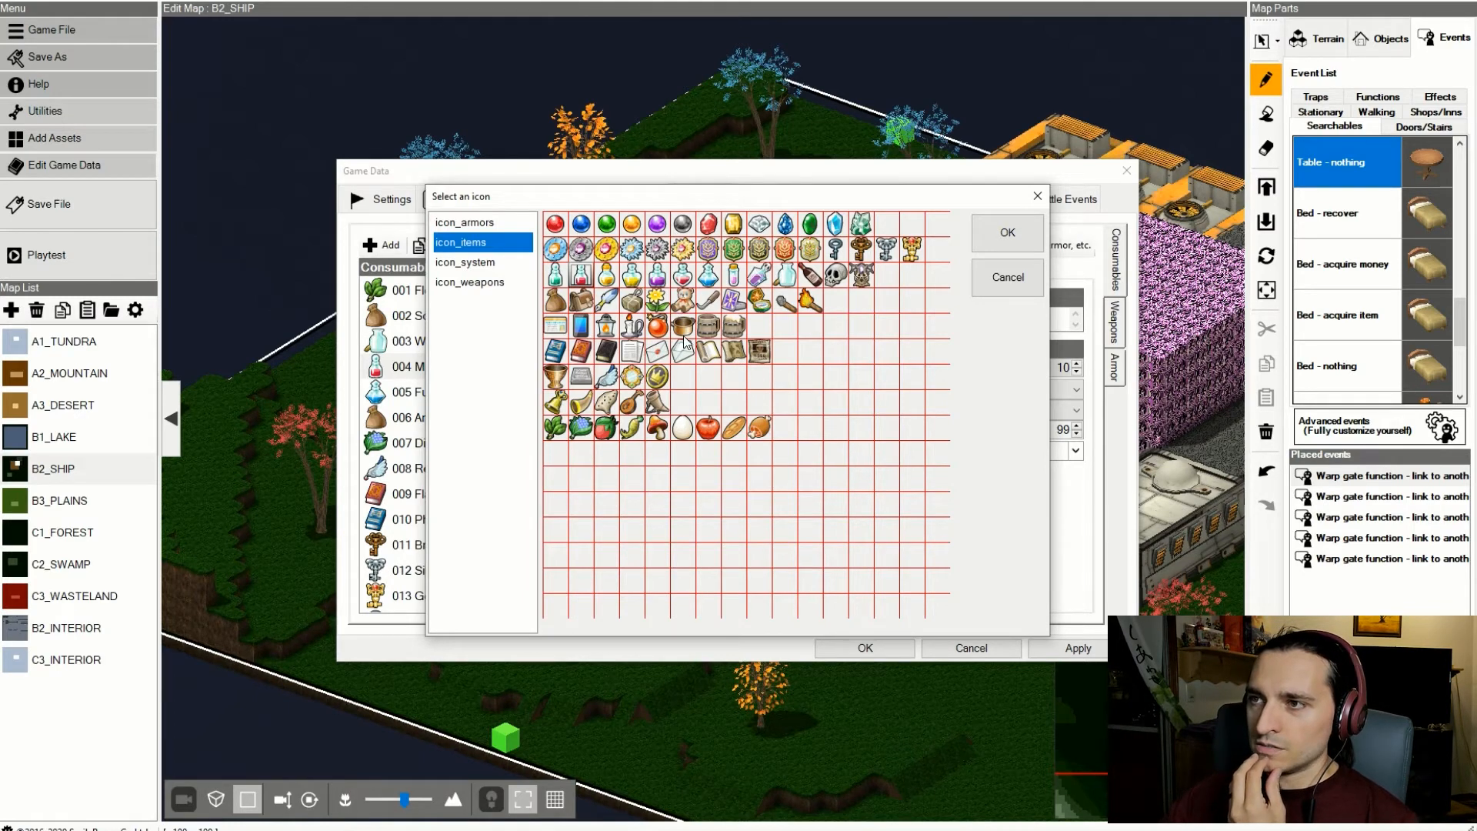
double_click(584, 376)
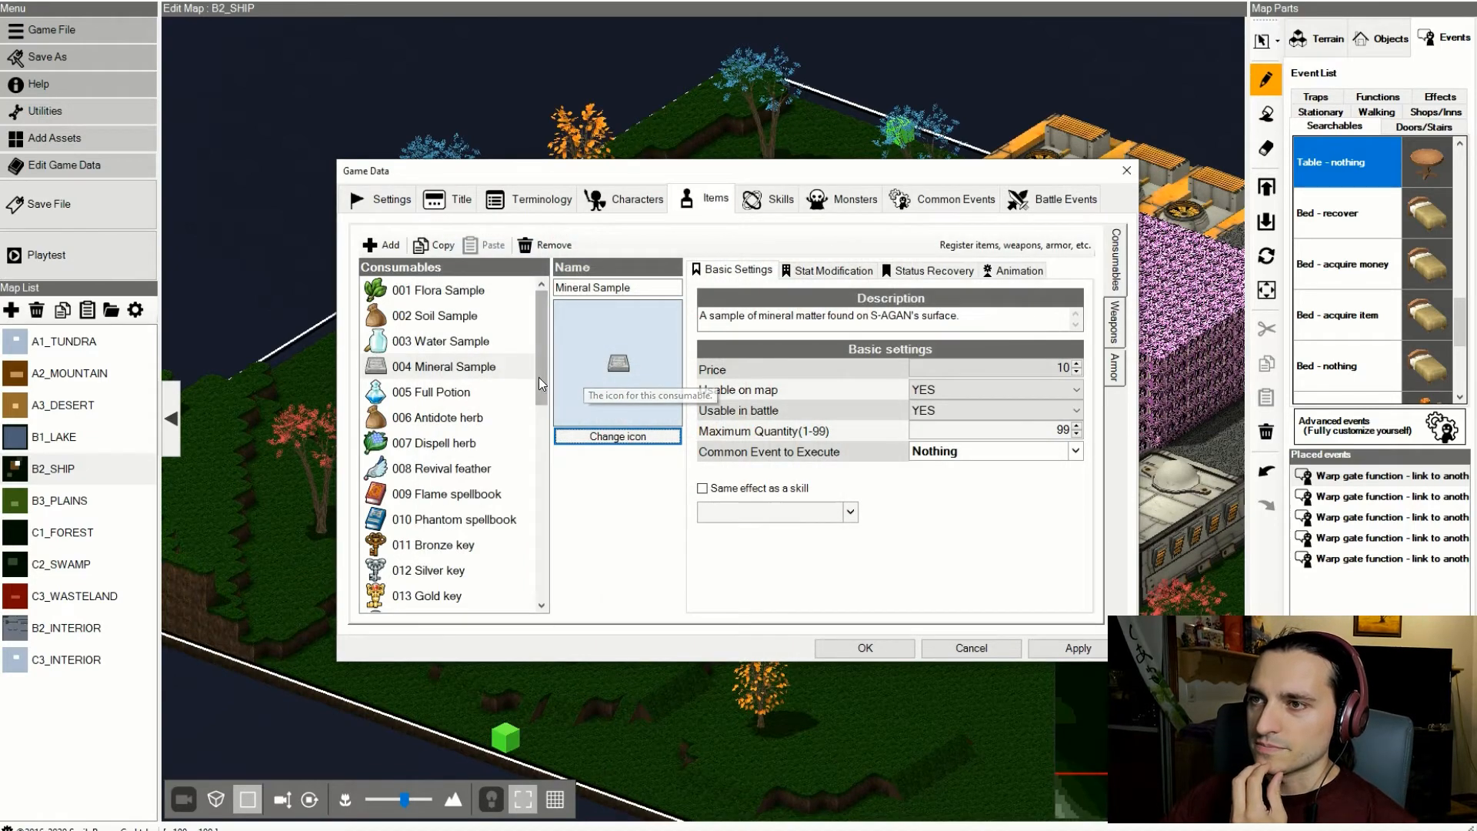
click(618, 437)
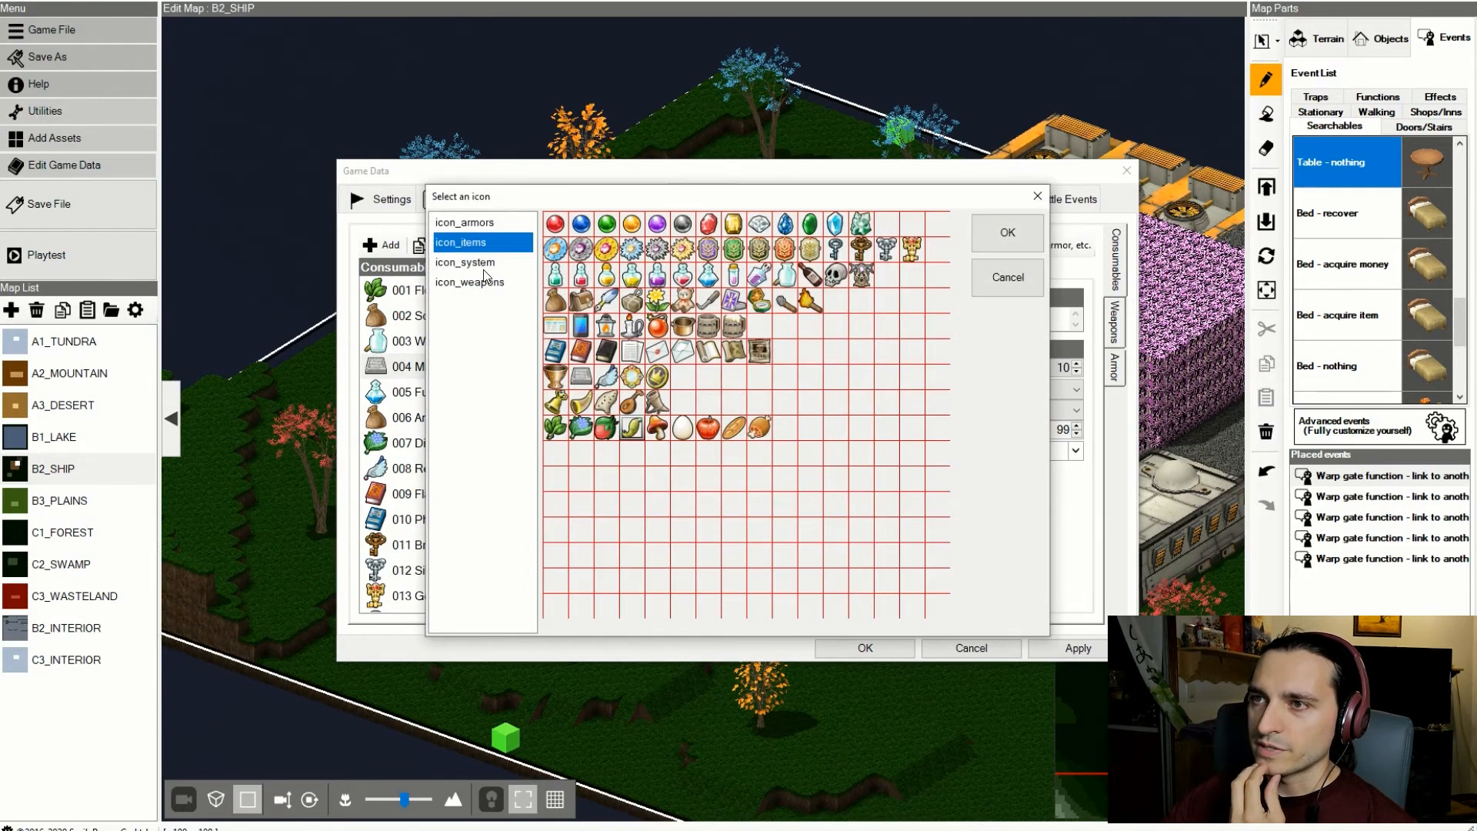
click(465, 262)
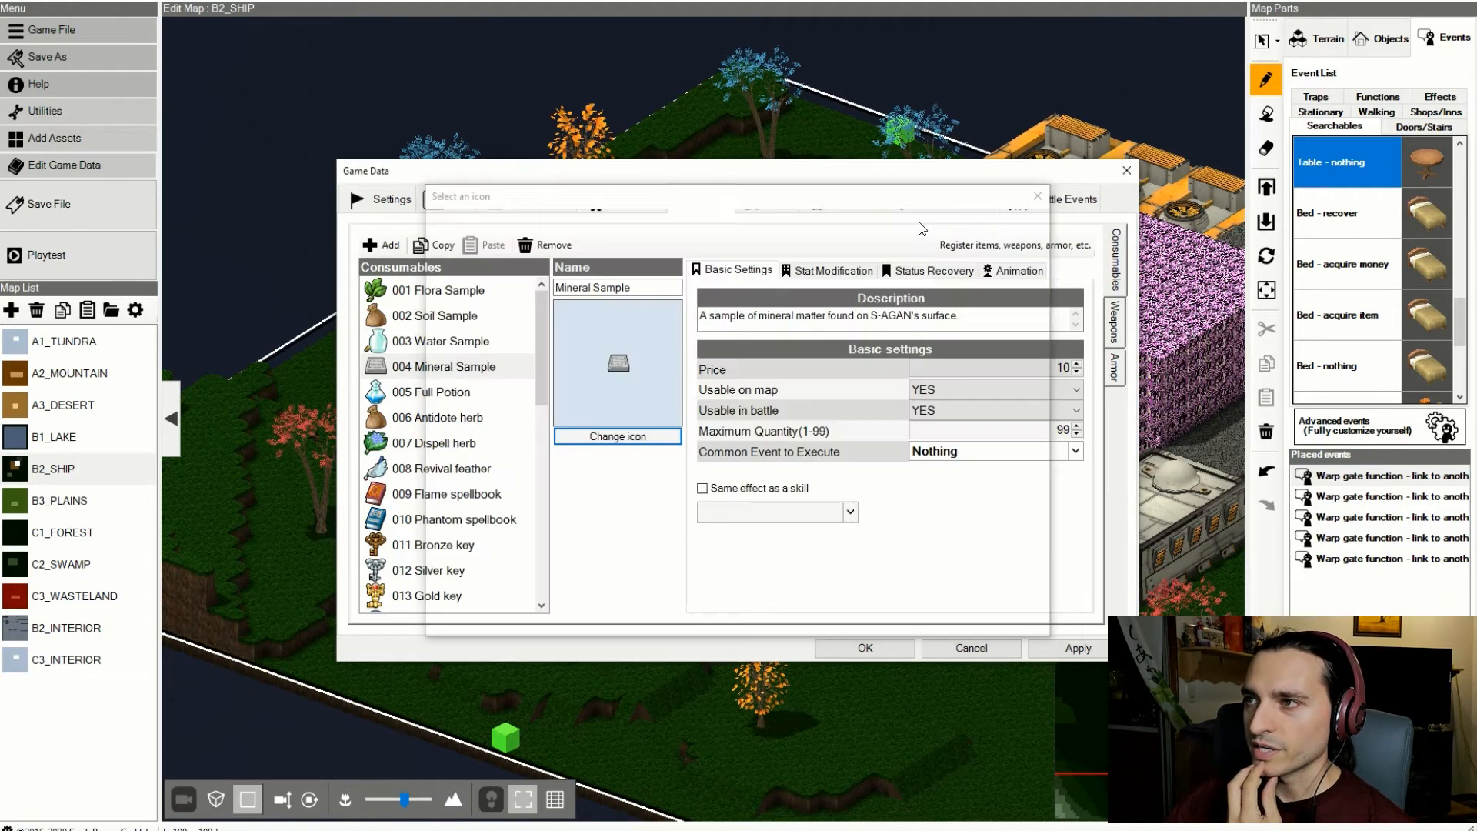
double_click(916, 225)
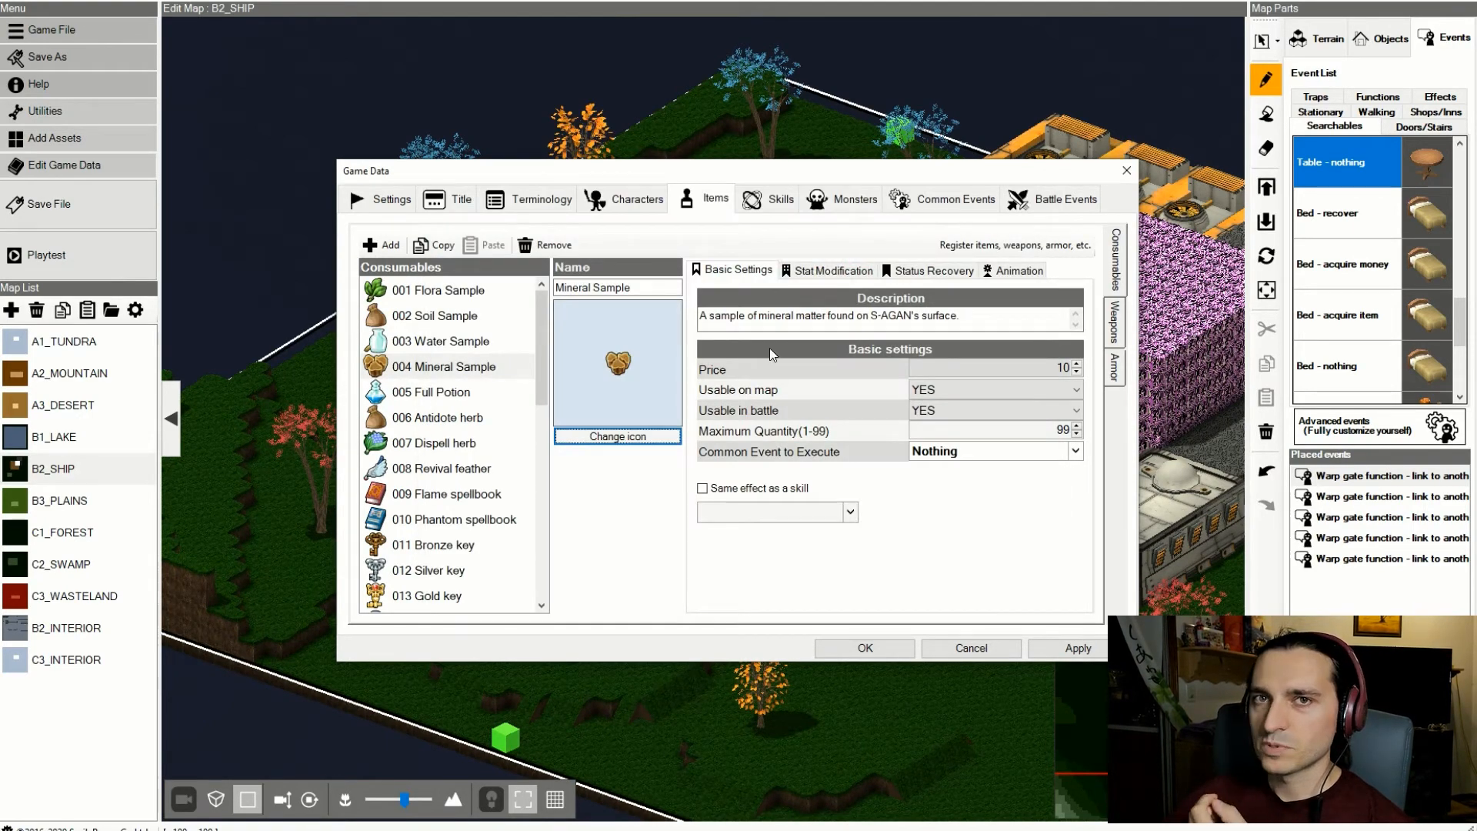
click(1065, 653)
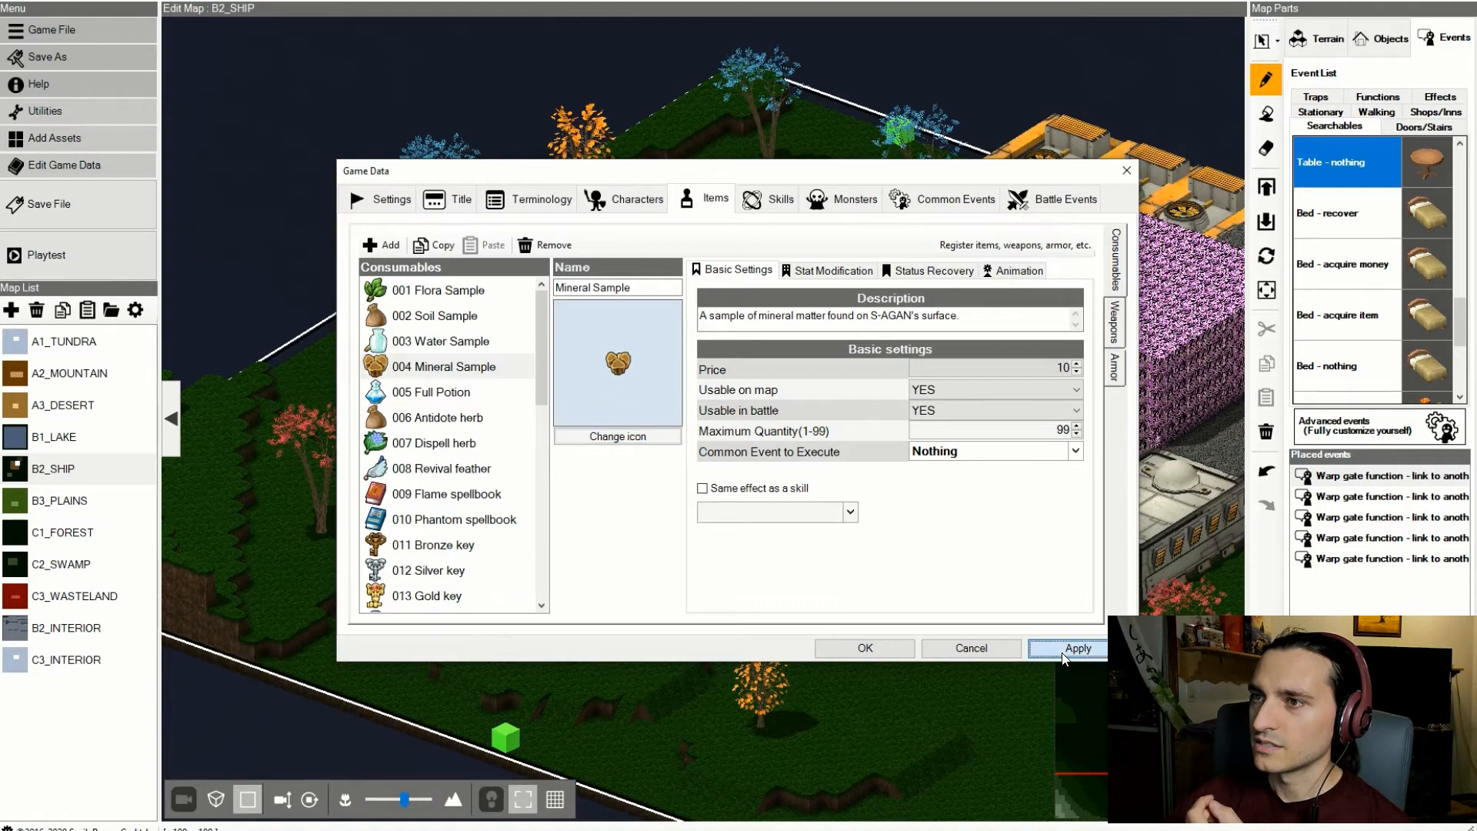
click(867, 649)
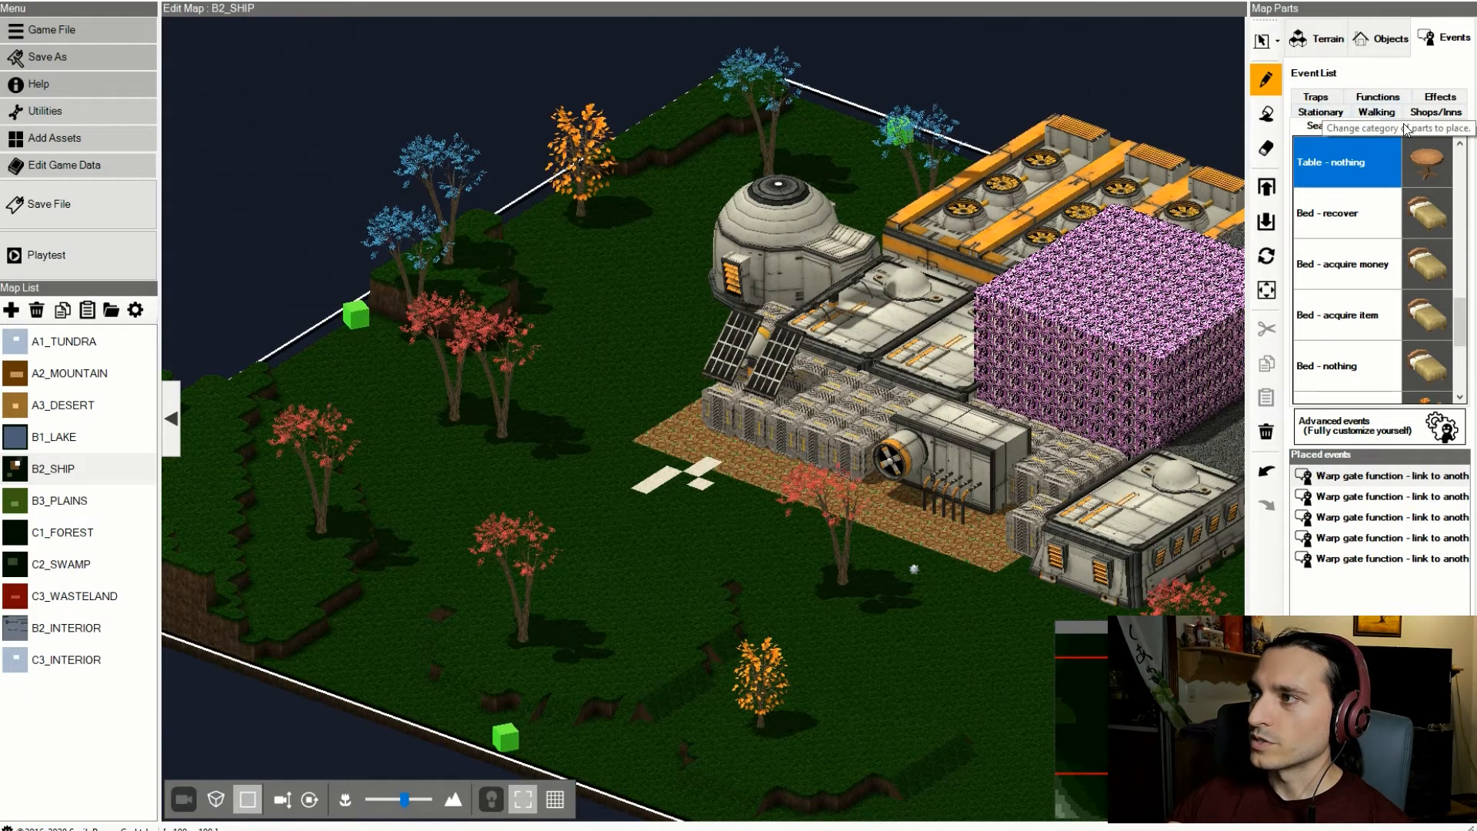
- Choose the "Sparkle on the ground - acquire important item" event from the searchable events
scroll(1355, 231, up, 6)
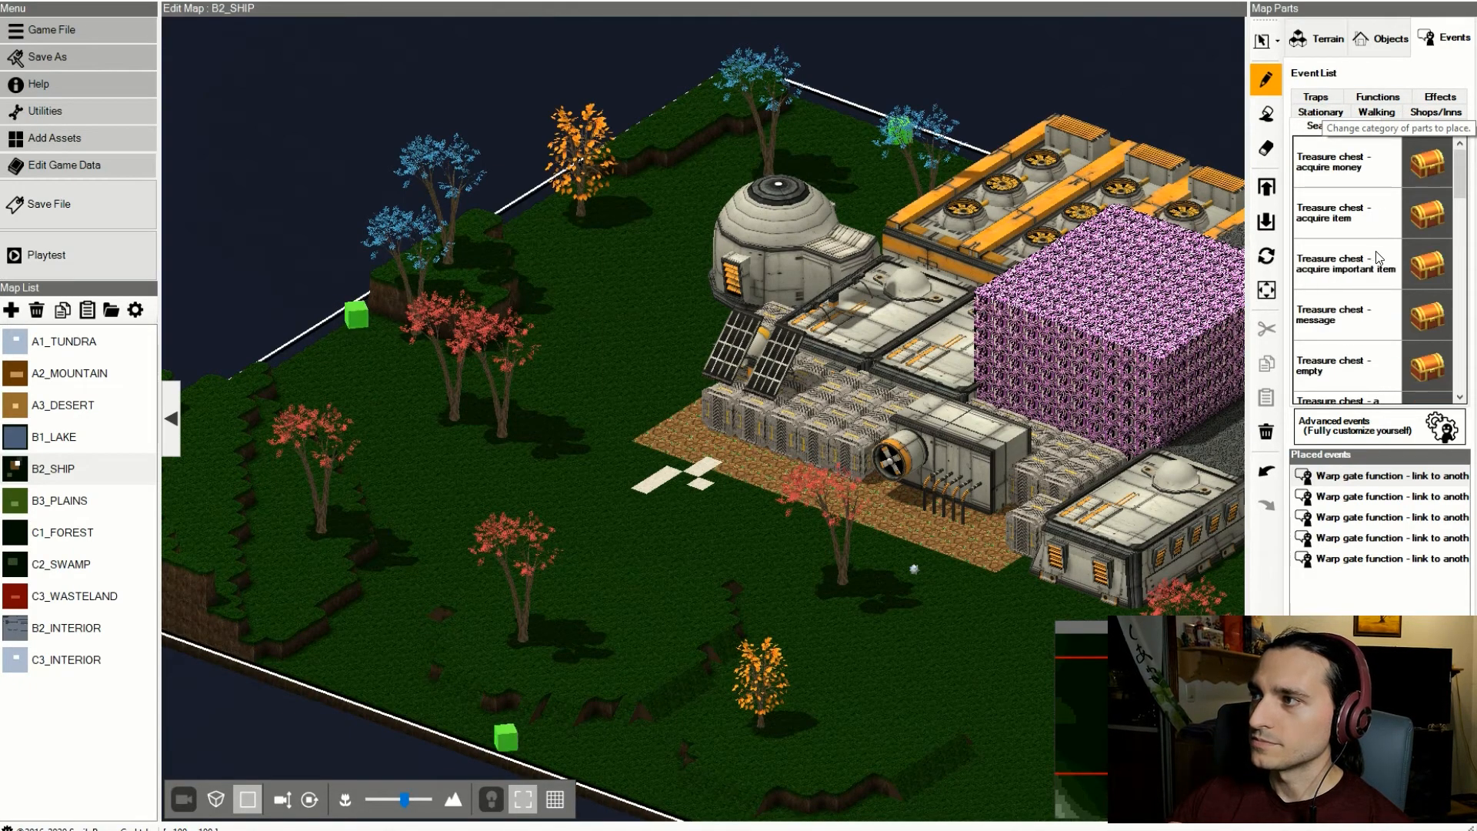
scroll(1360, 226, down, 6)
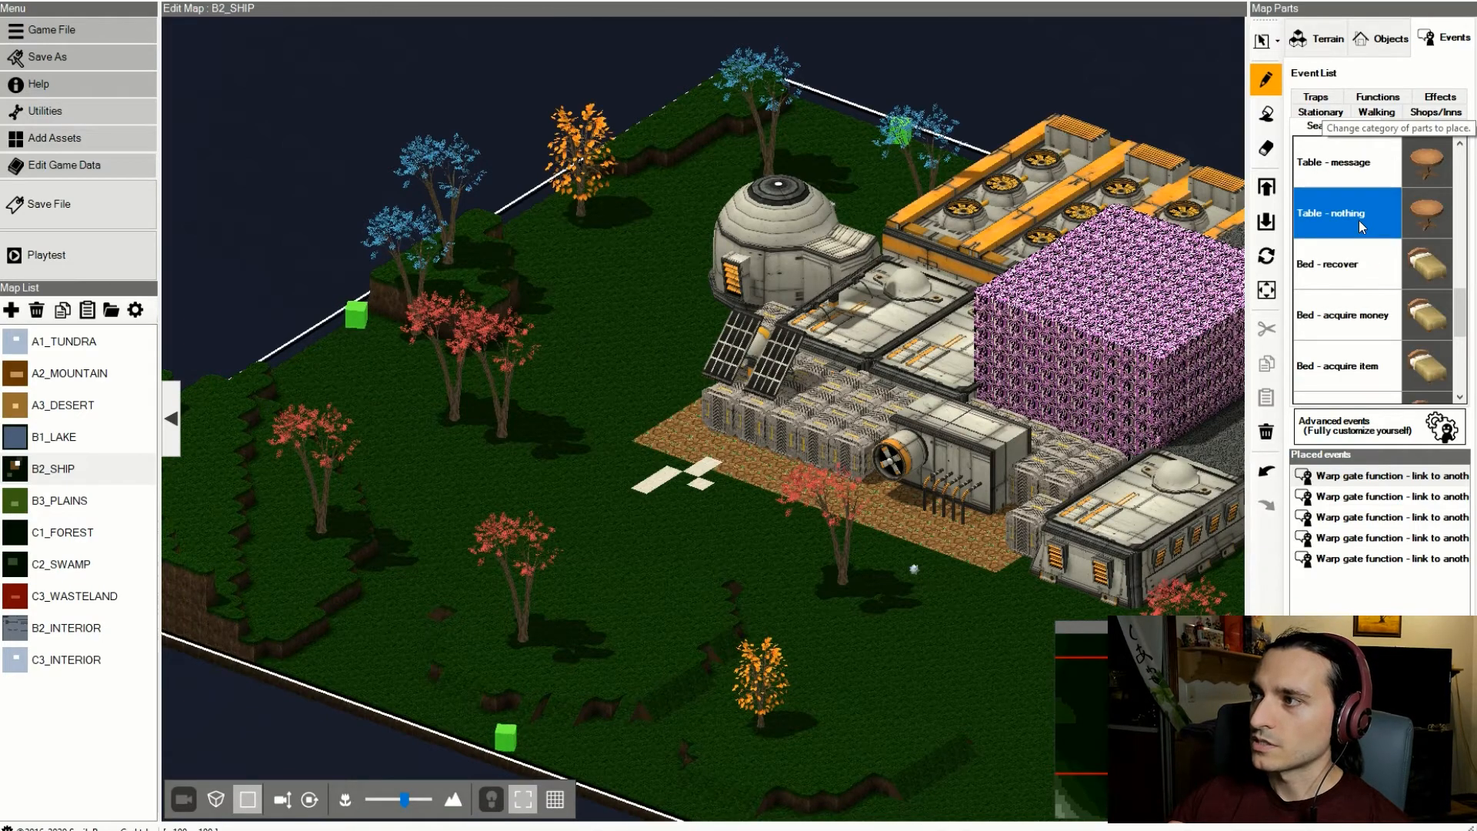
scroll(1359, 223, down, 3)
scroll(1362, 226, down, 3)
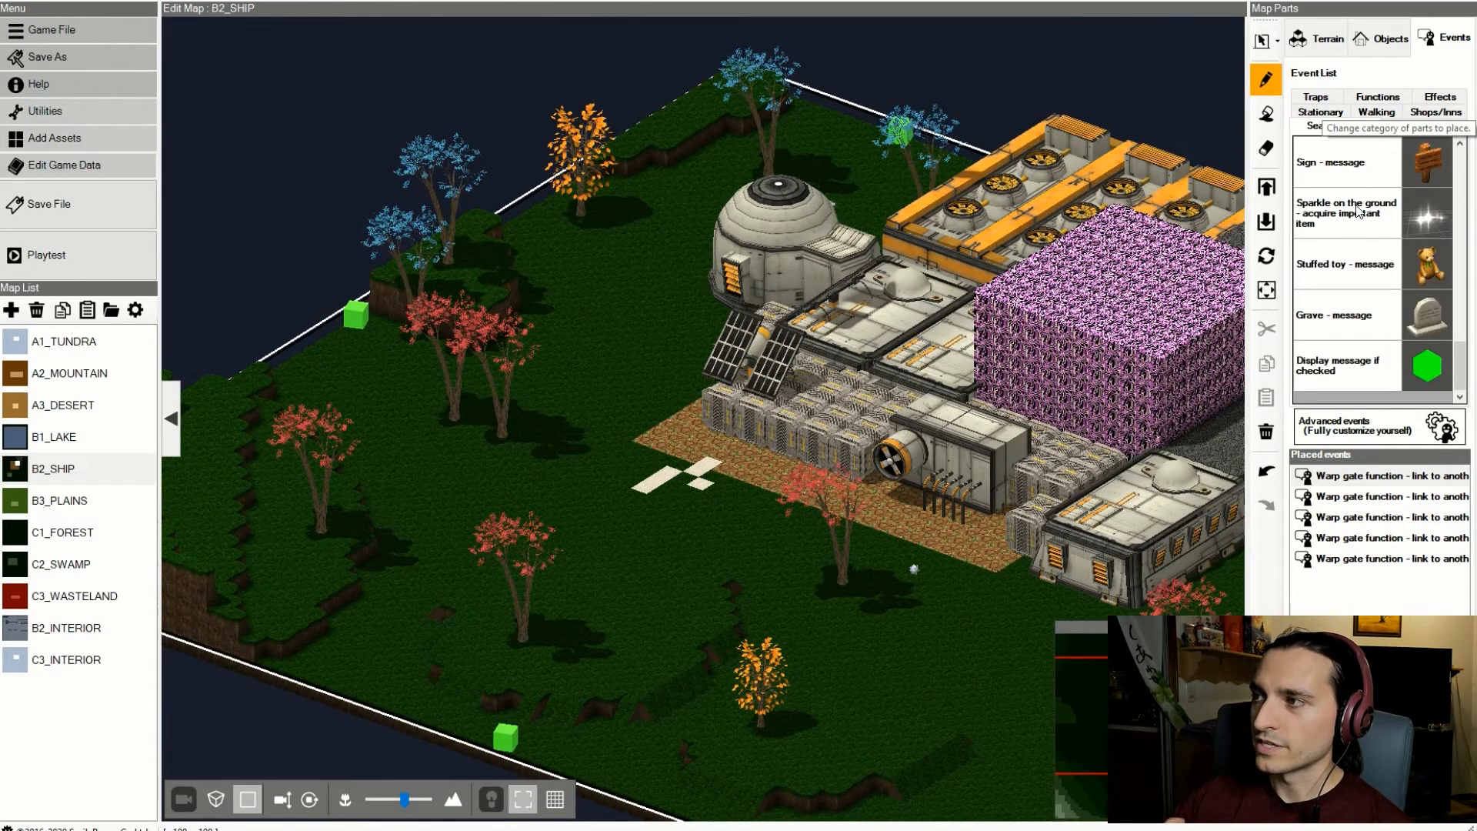
click(1389, 216)
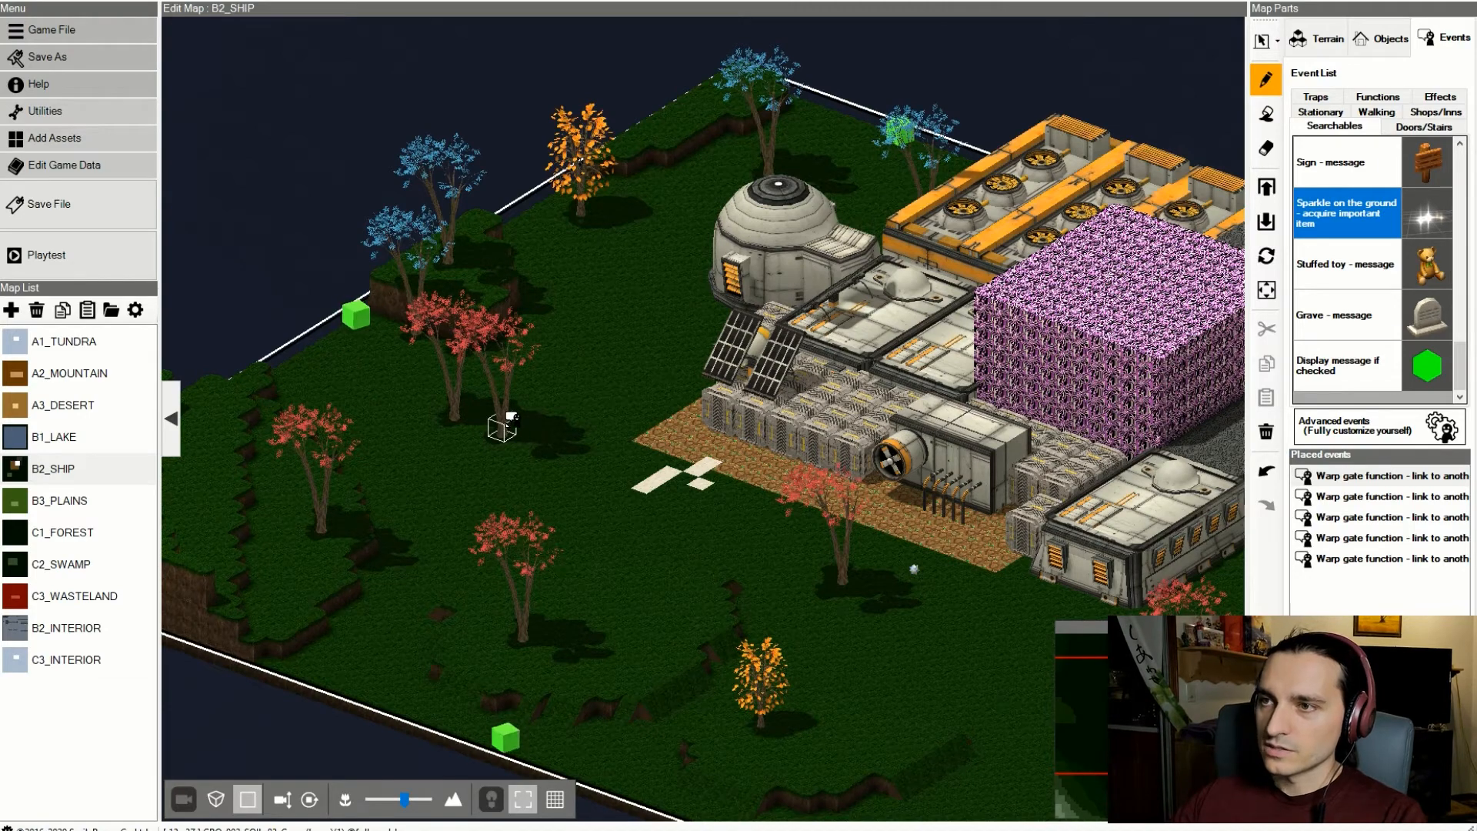
click(504, 426)
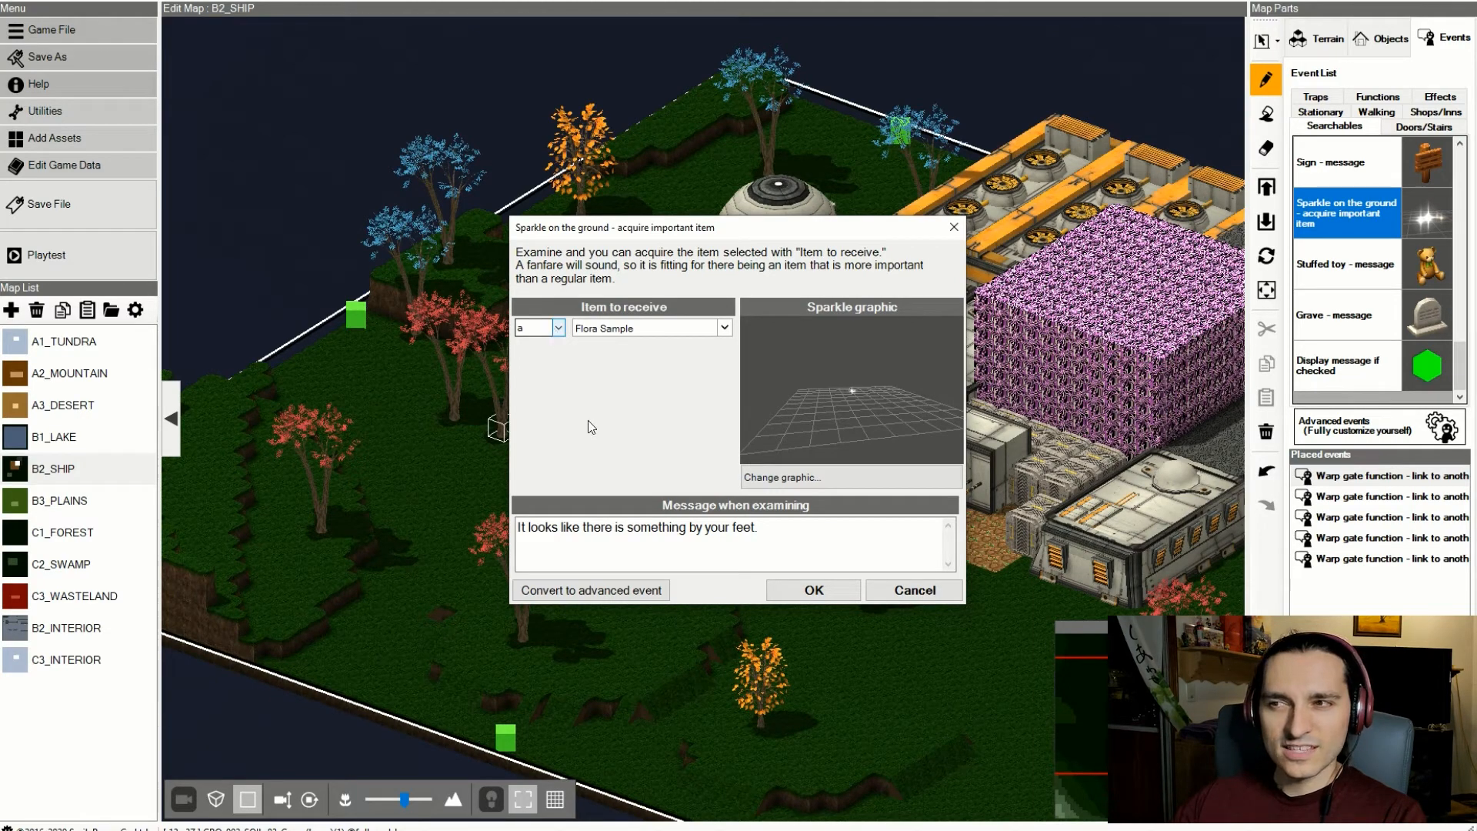
click(646, 591)
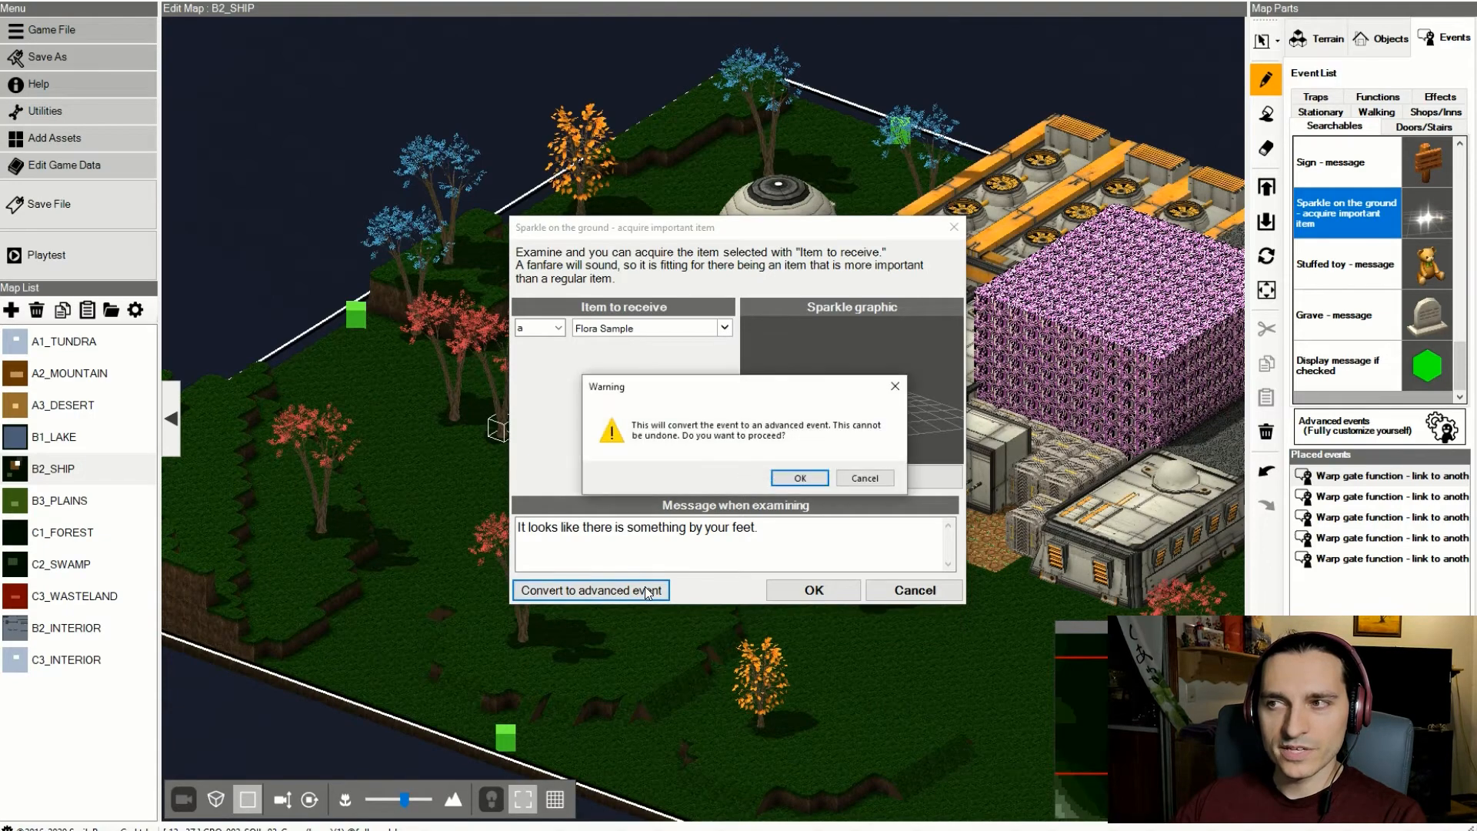
click(800, 477)
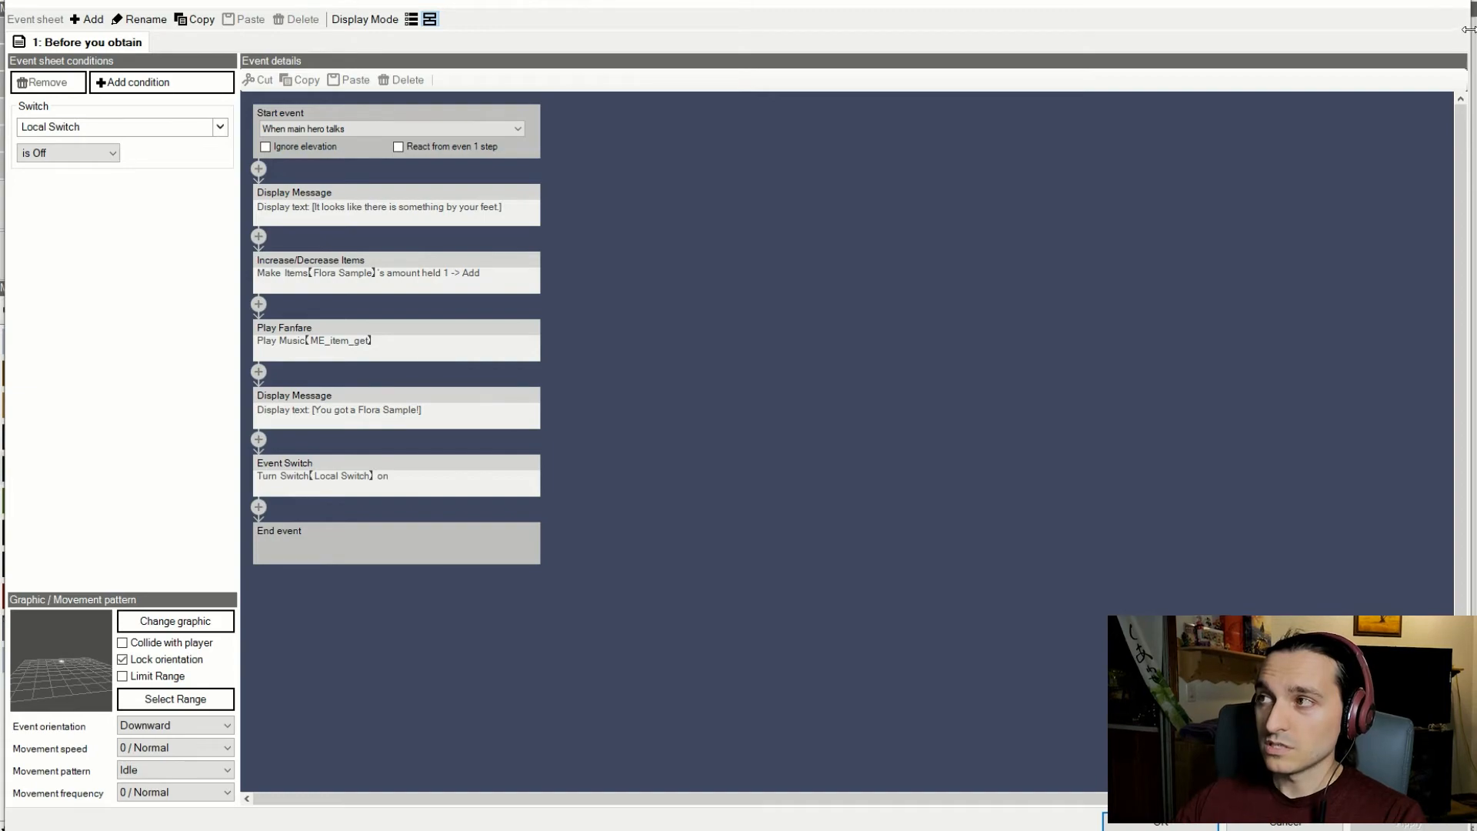
click(1285, 822)
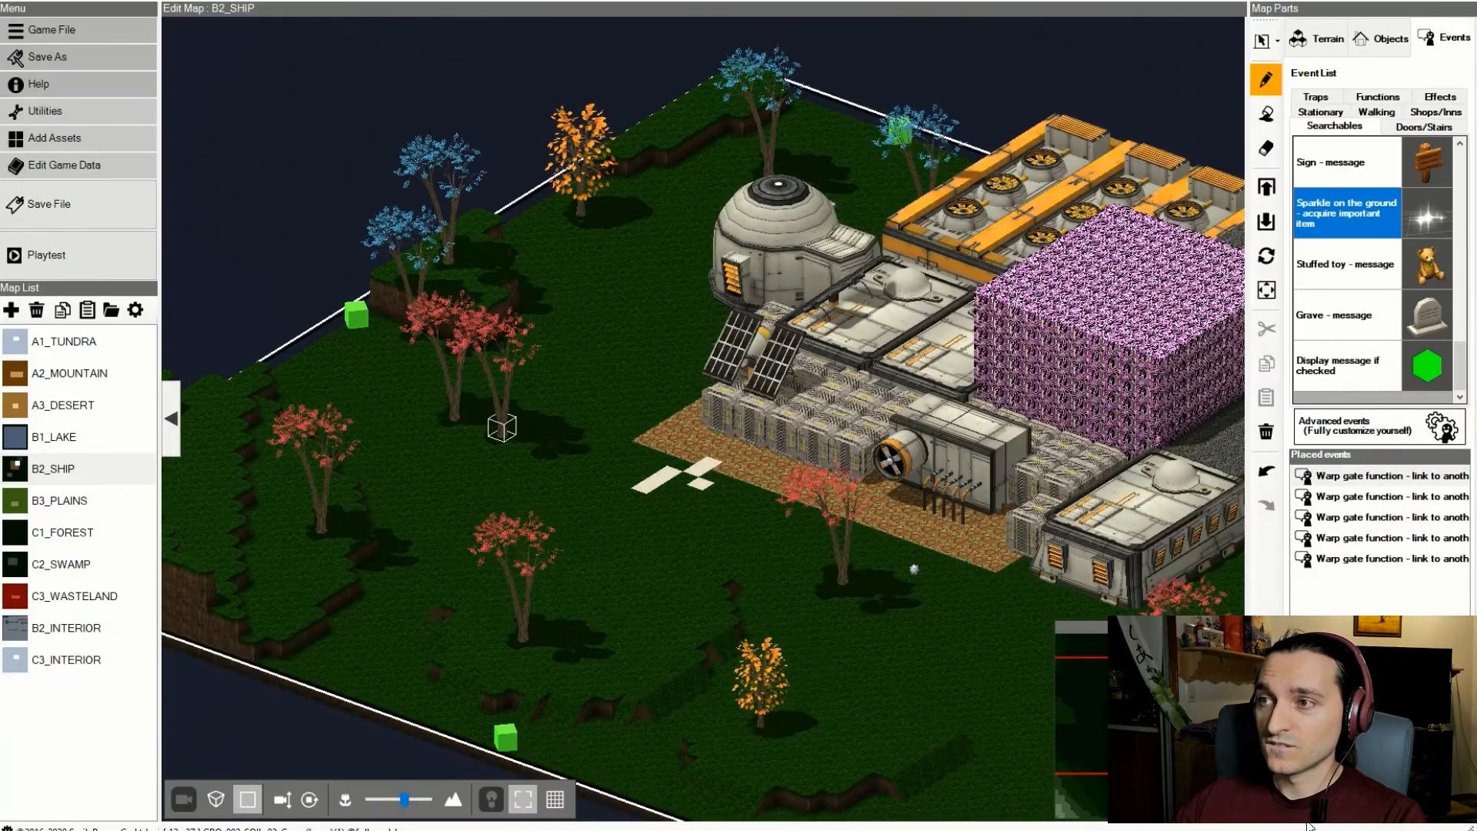
- Place a sparkle event that gives a Flora Sample at the foot of the red trees west of the base
click(499, 435)
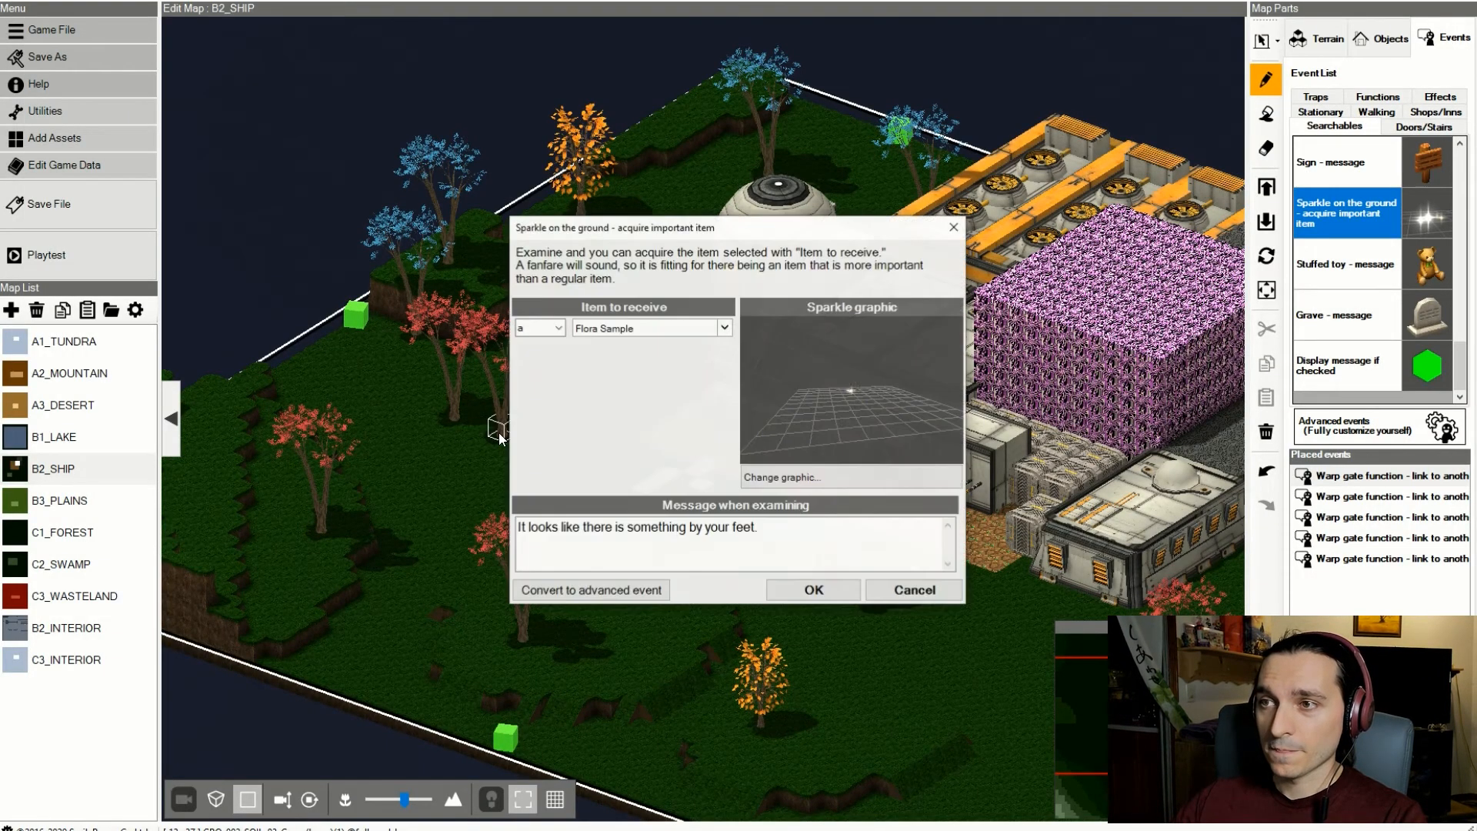
click(842, 593)
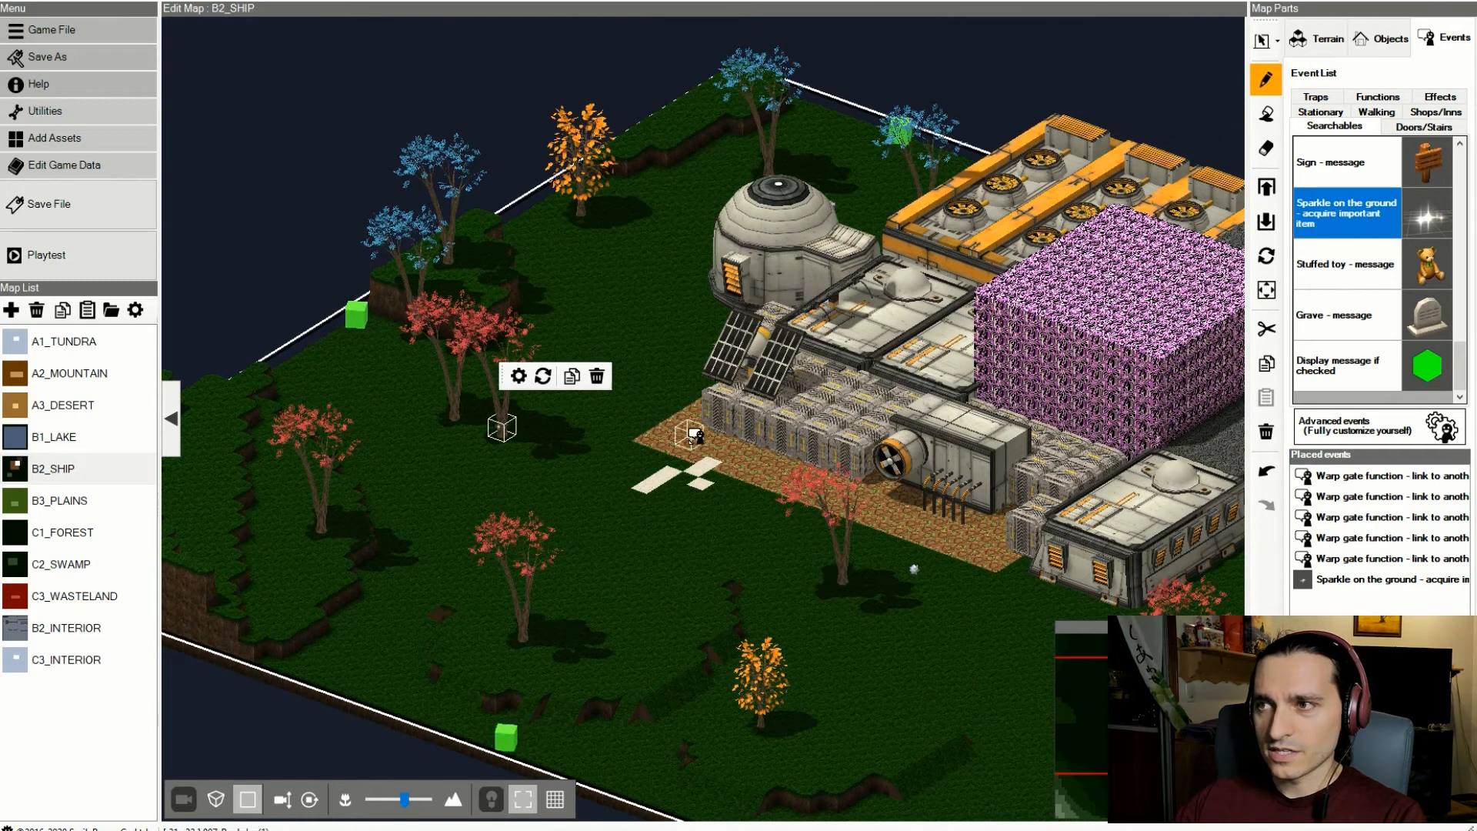
- Make the tile at the western end of the dirt path beside the base the start point
right_click(658, 427)
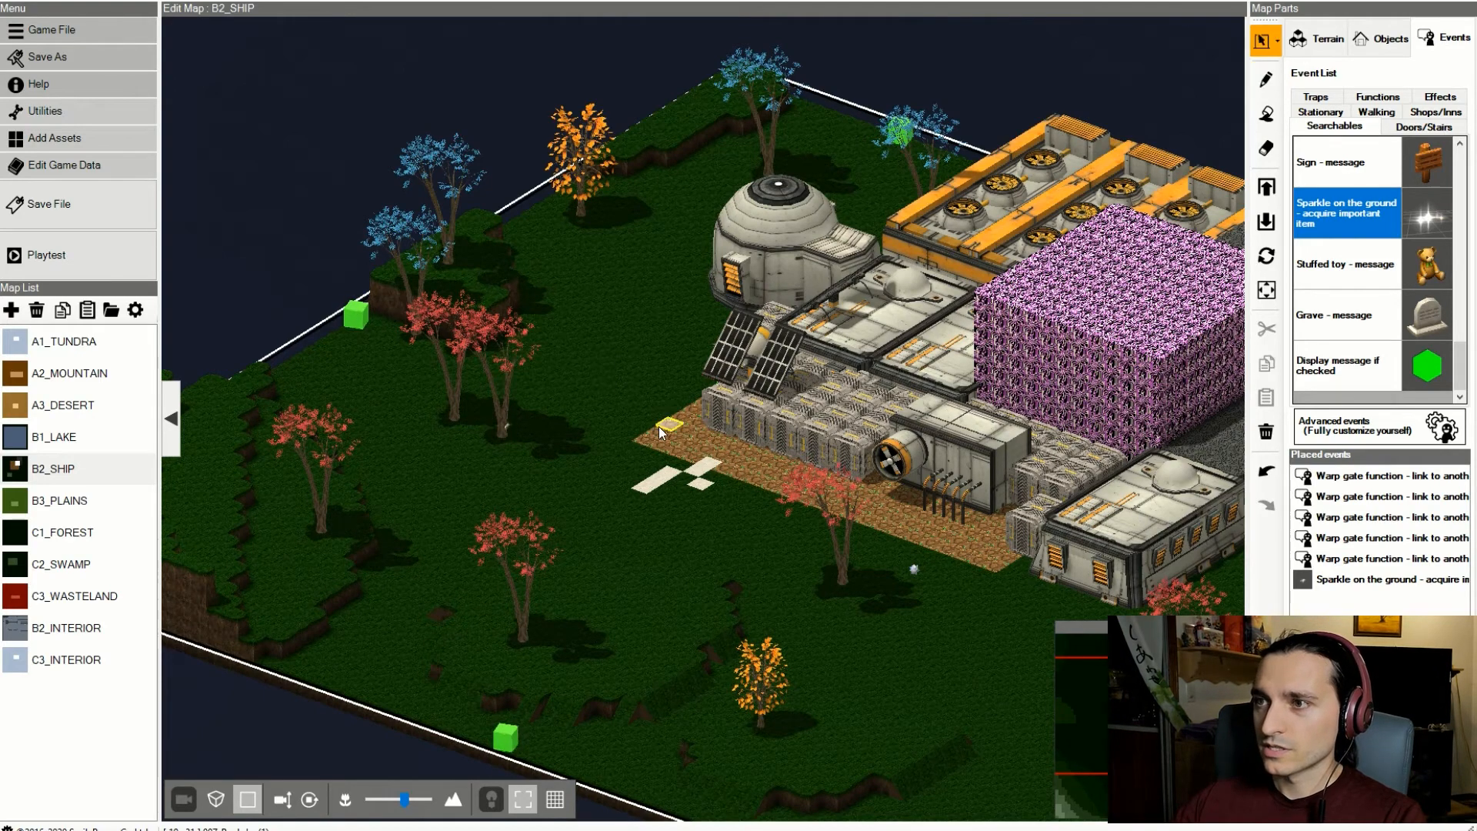
right_click(667, 426)
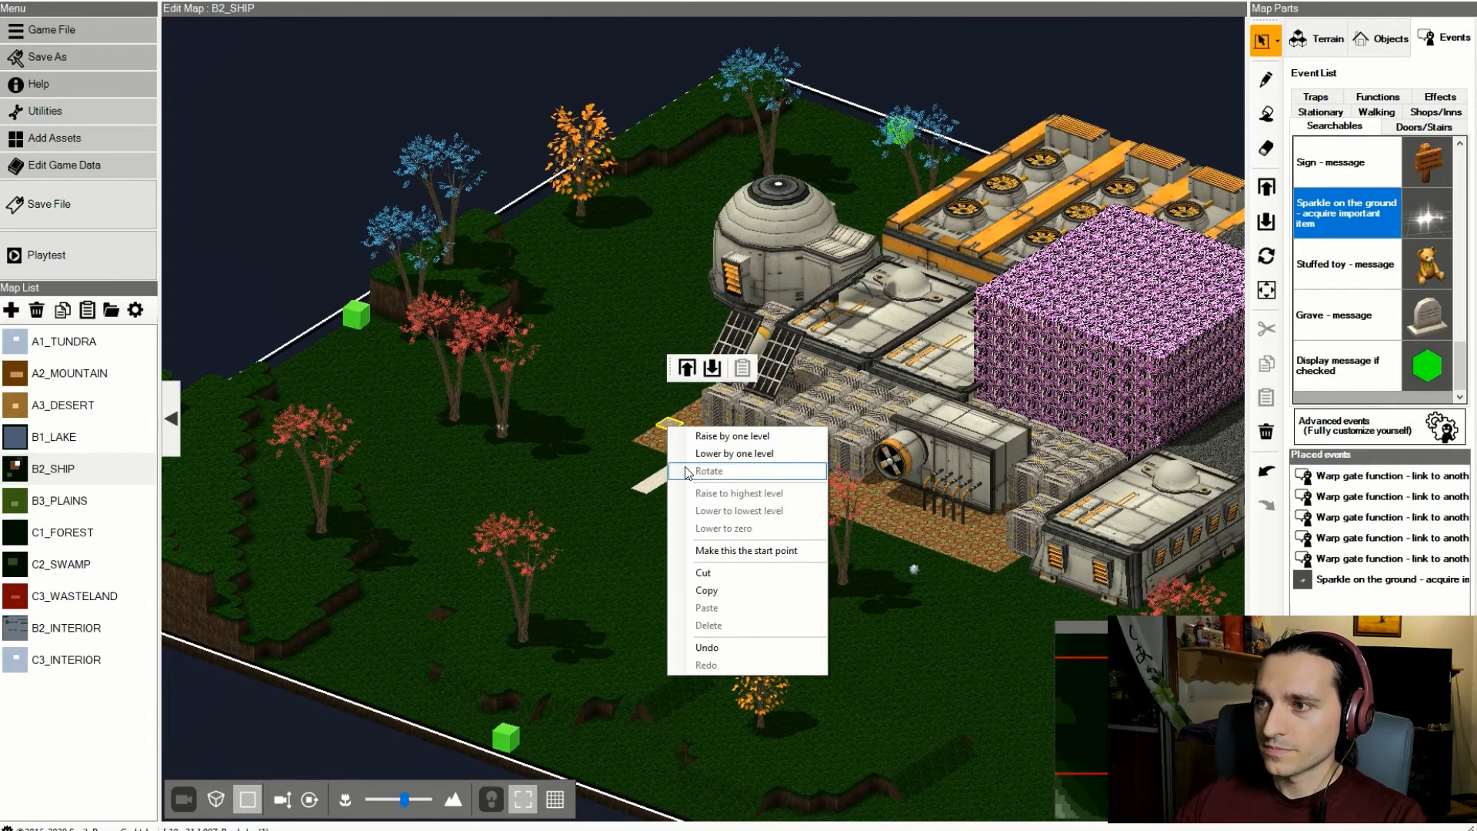
click(745, 550)
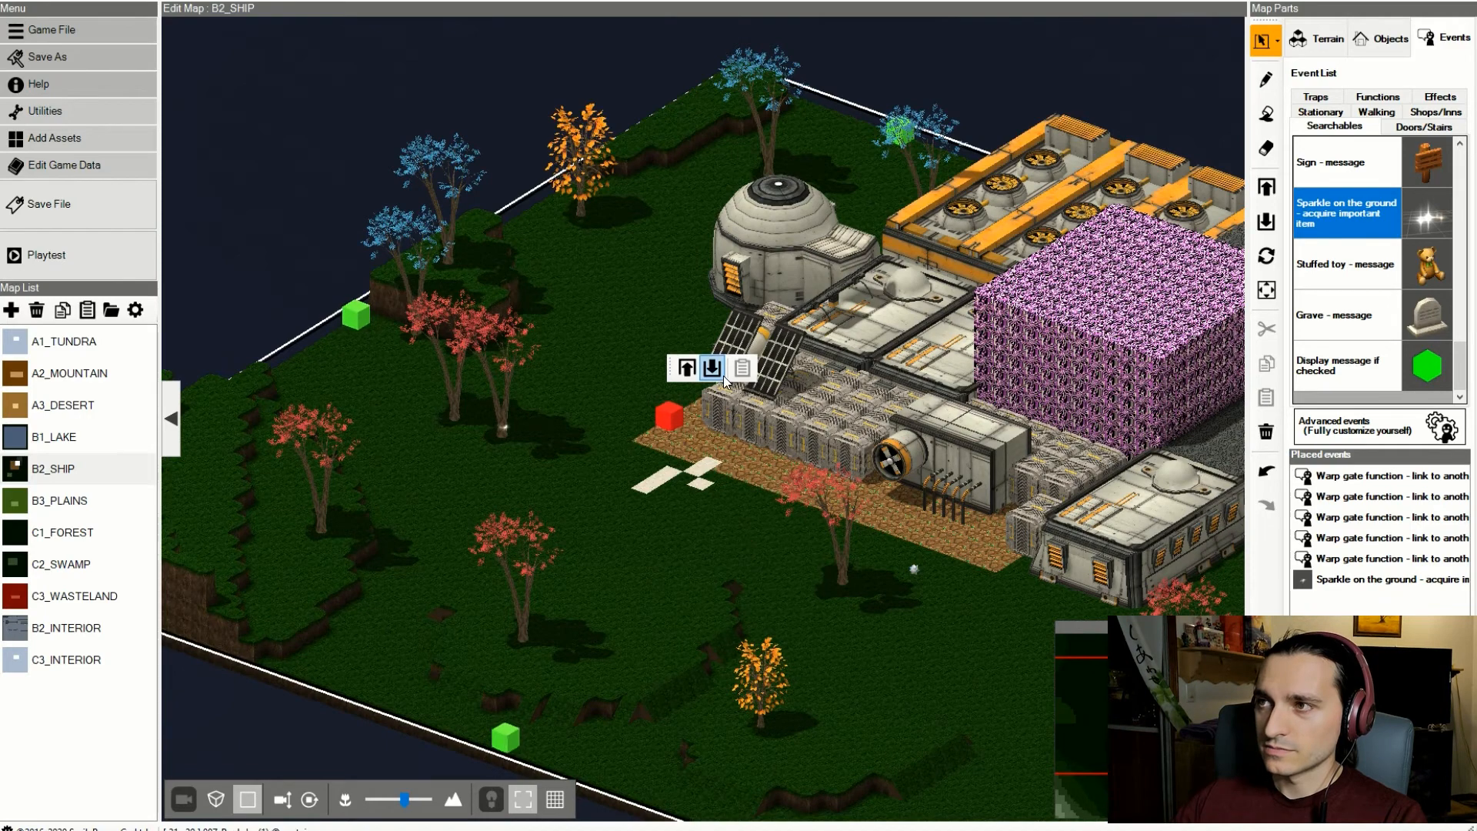
- Save the project and launch a playtest in a maximized window
click(123, 220)
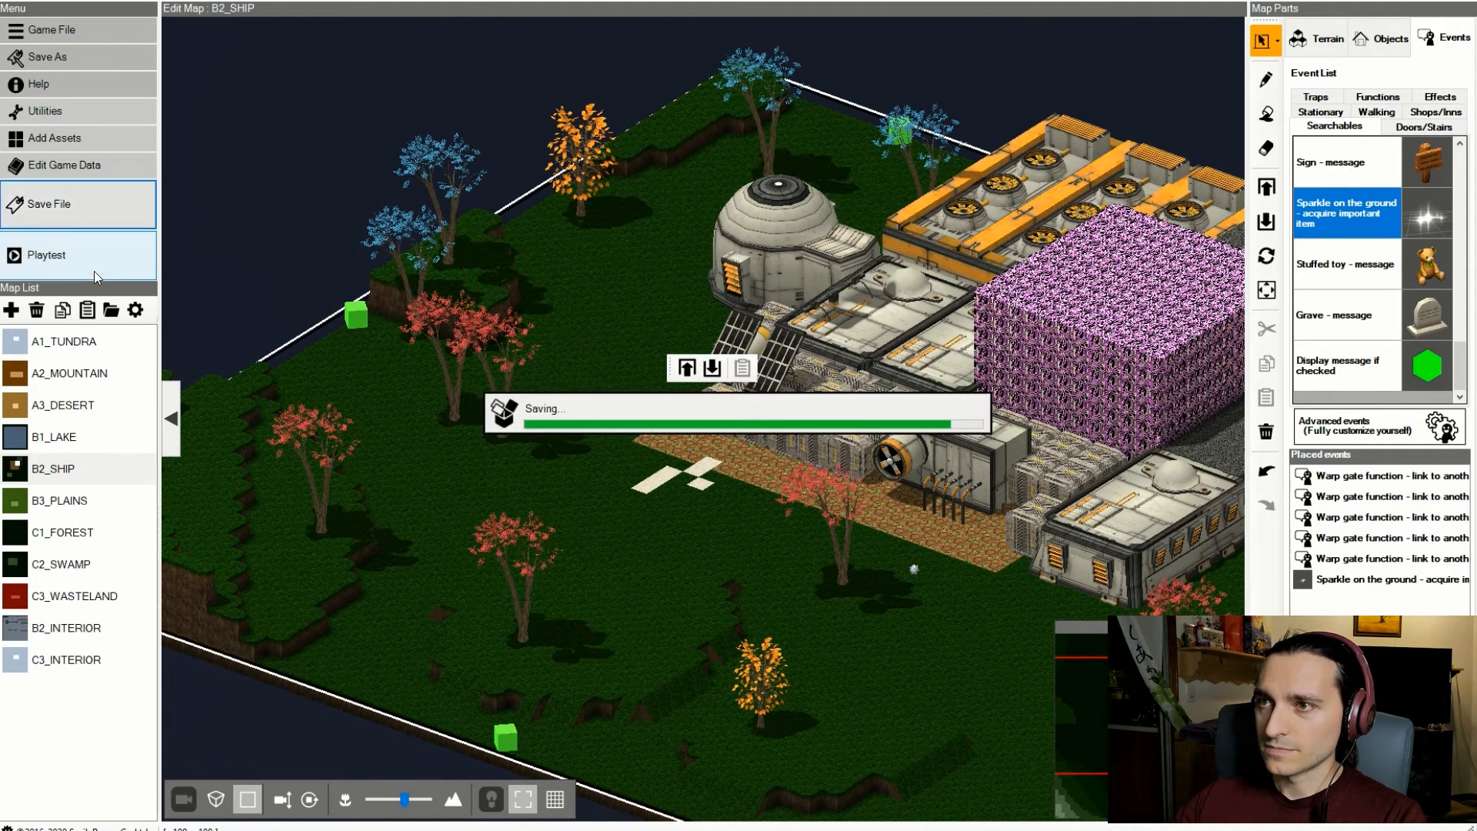
click(93, 268)
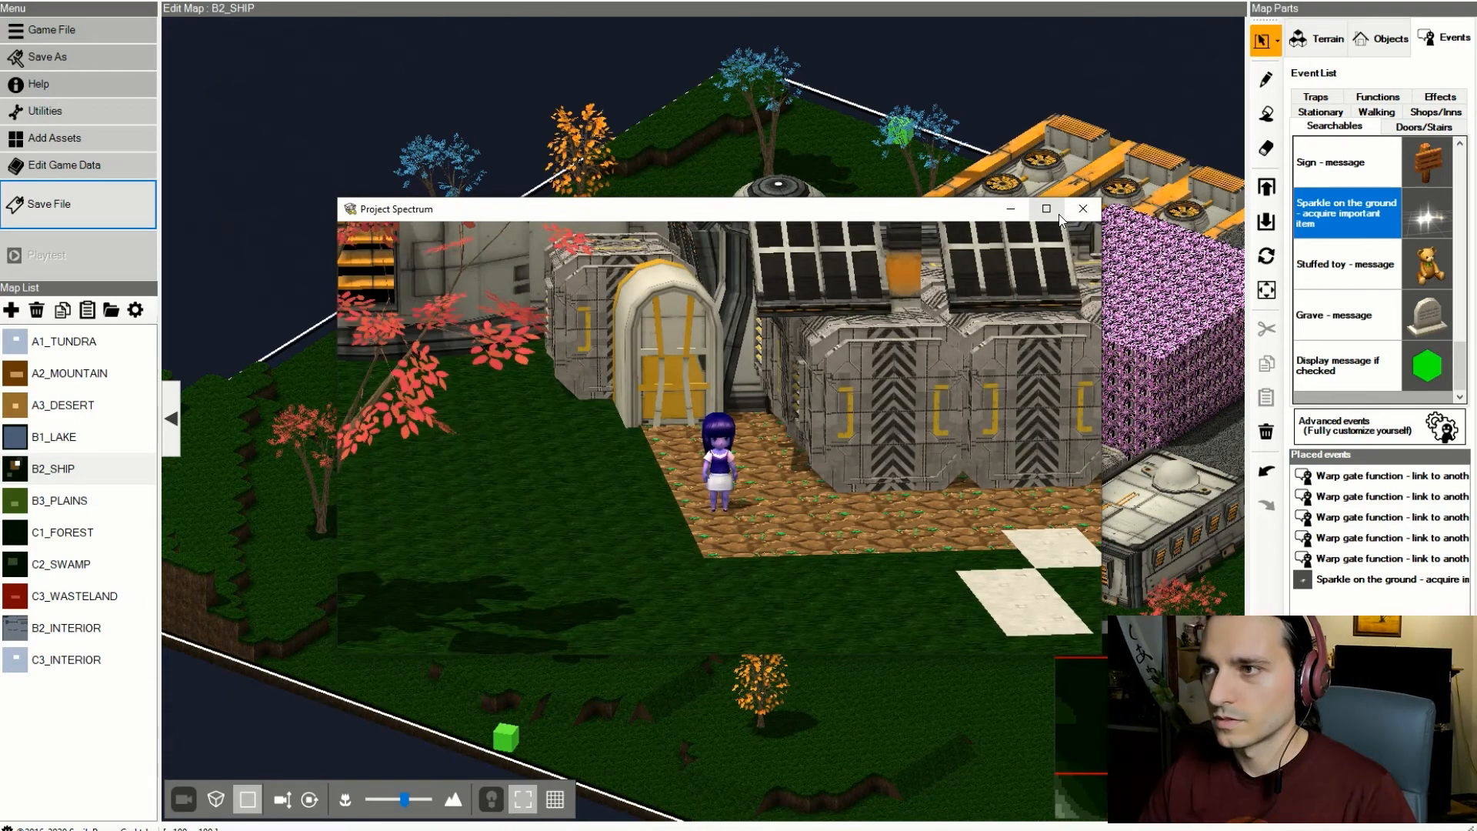
click(1046, 209)
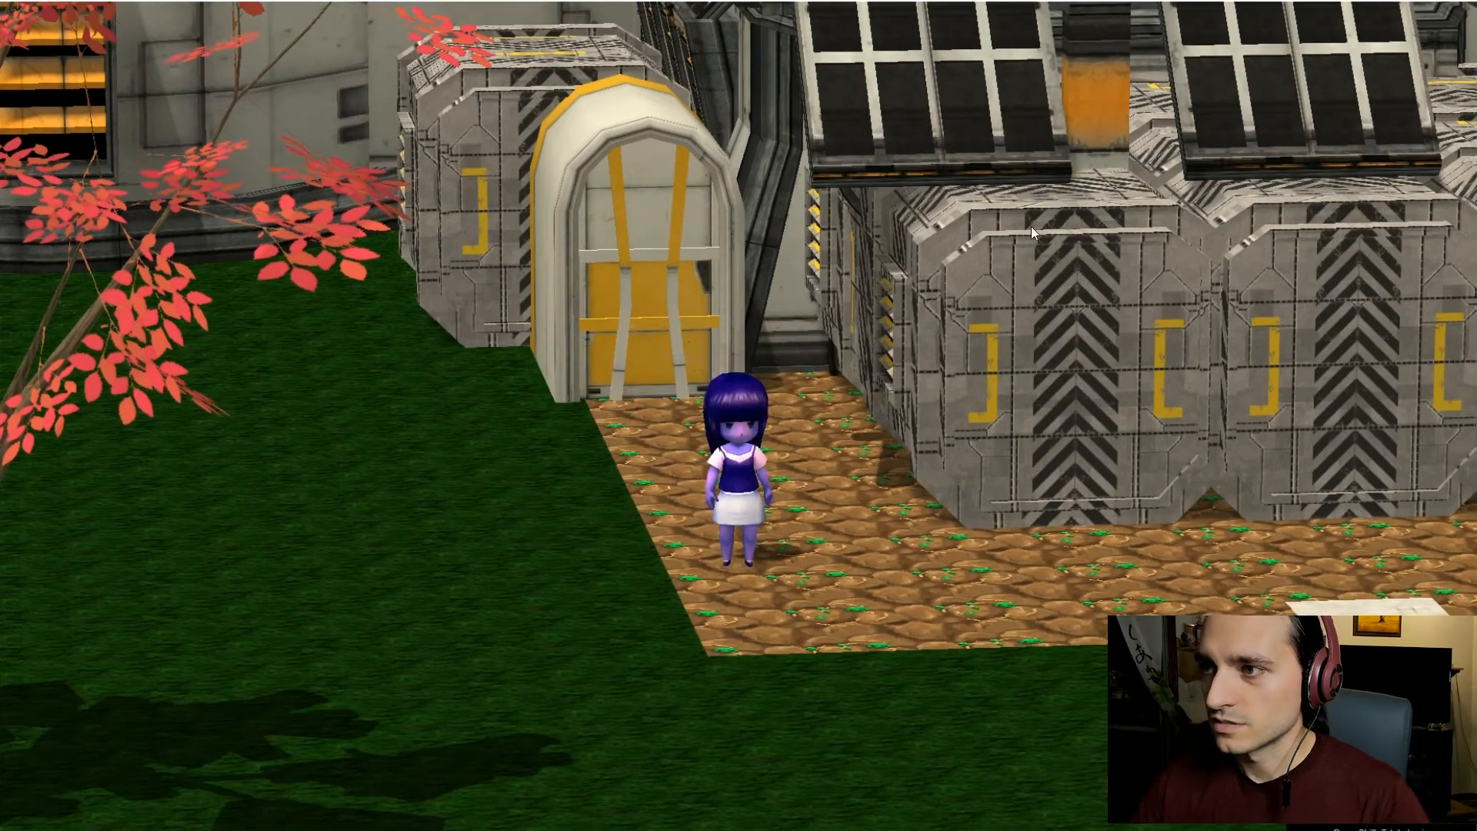
- Walk the hero from the start point to the sparkle by the red trees, rotating the camera to keep it in sight
key(Left)
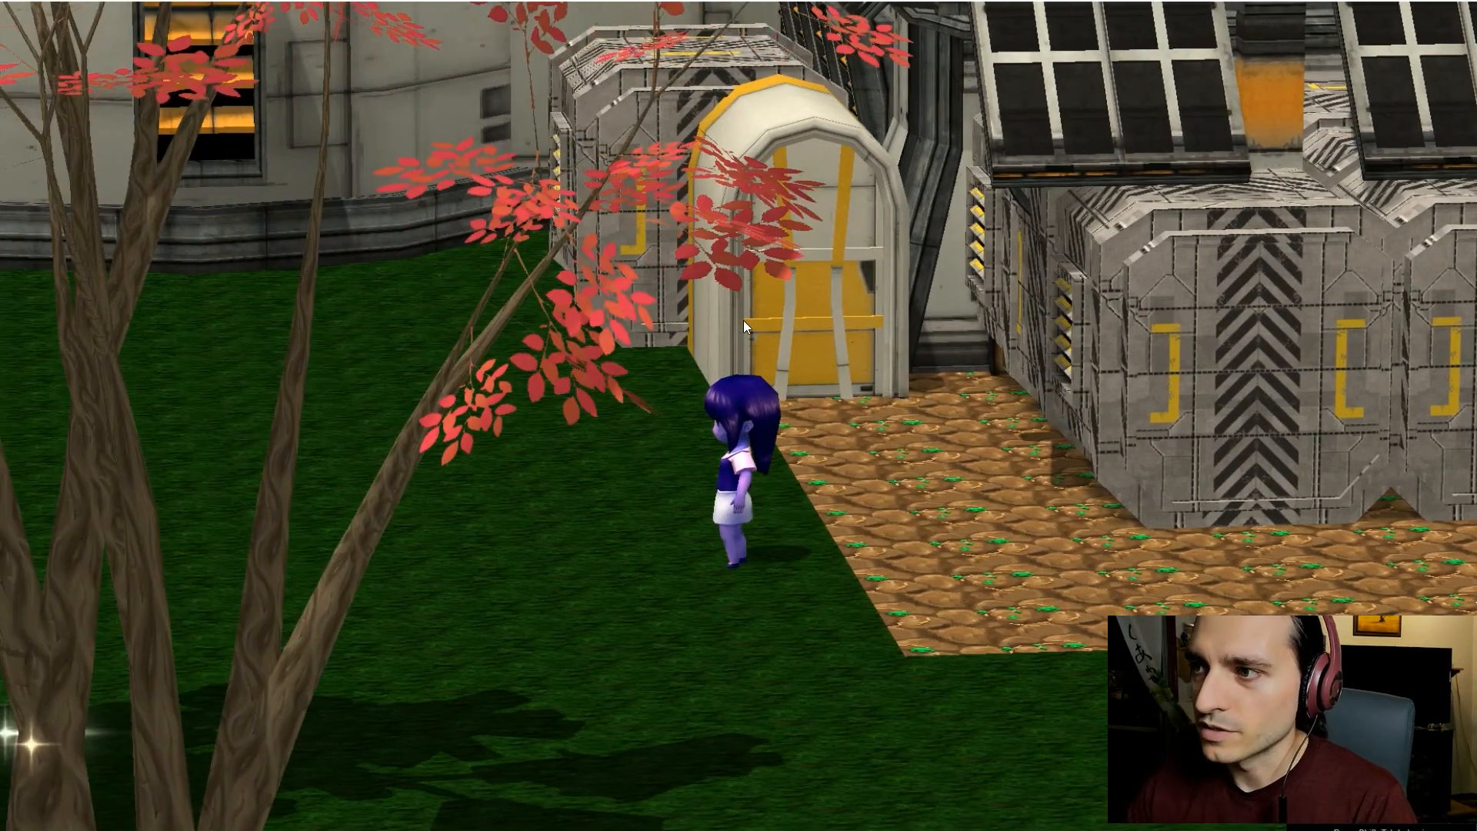
key(Down)
key(Down)
key(Left)
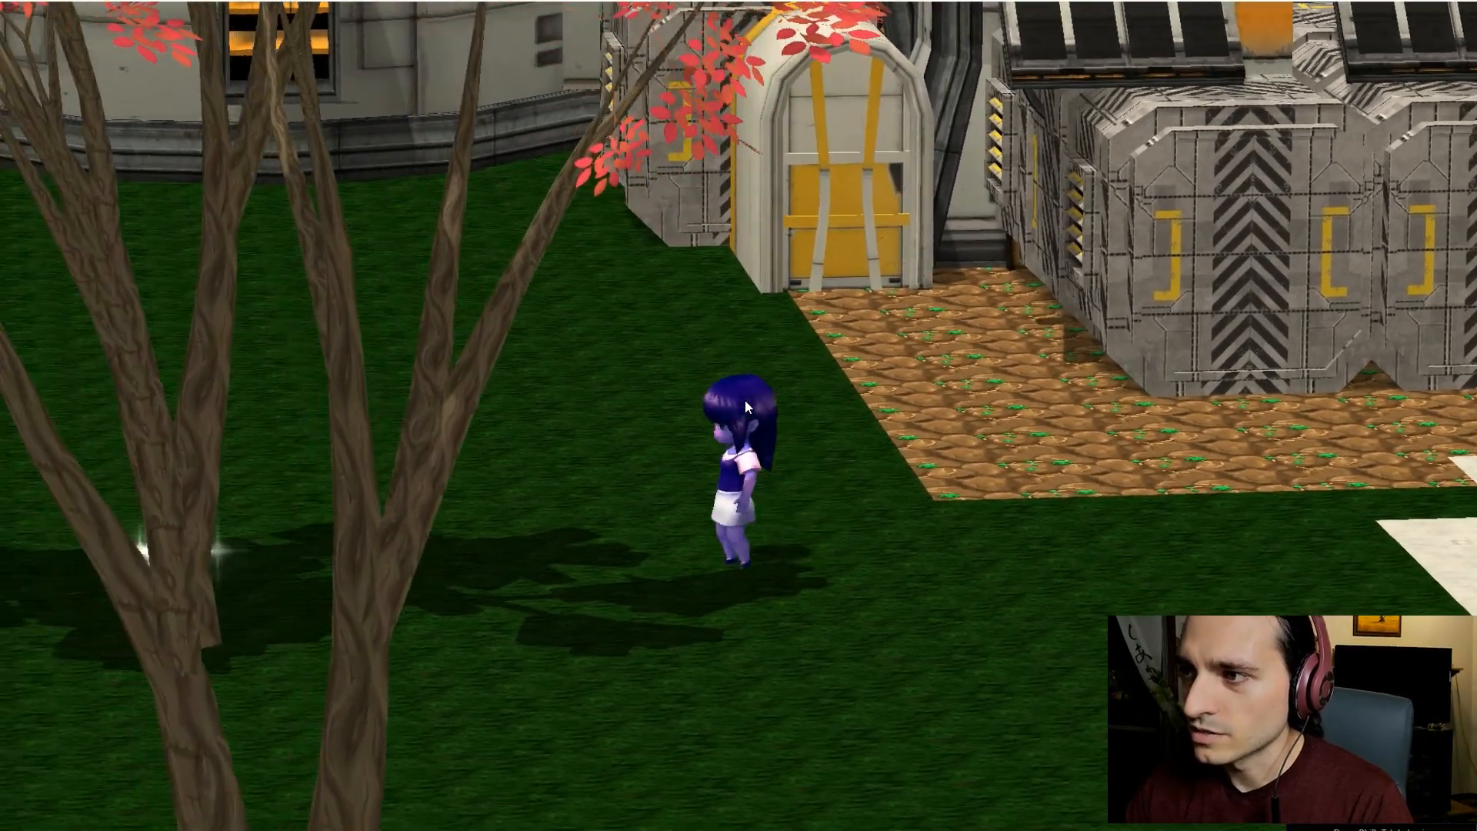
key(d)
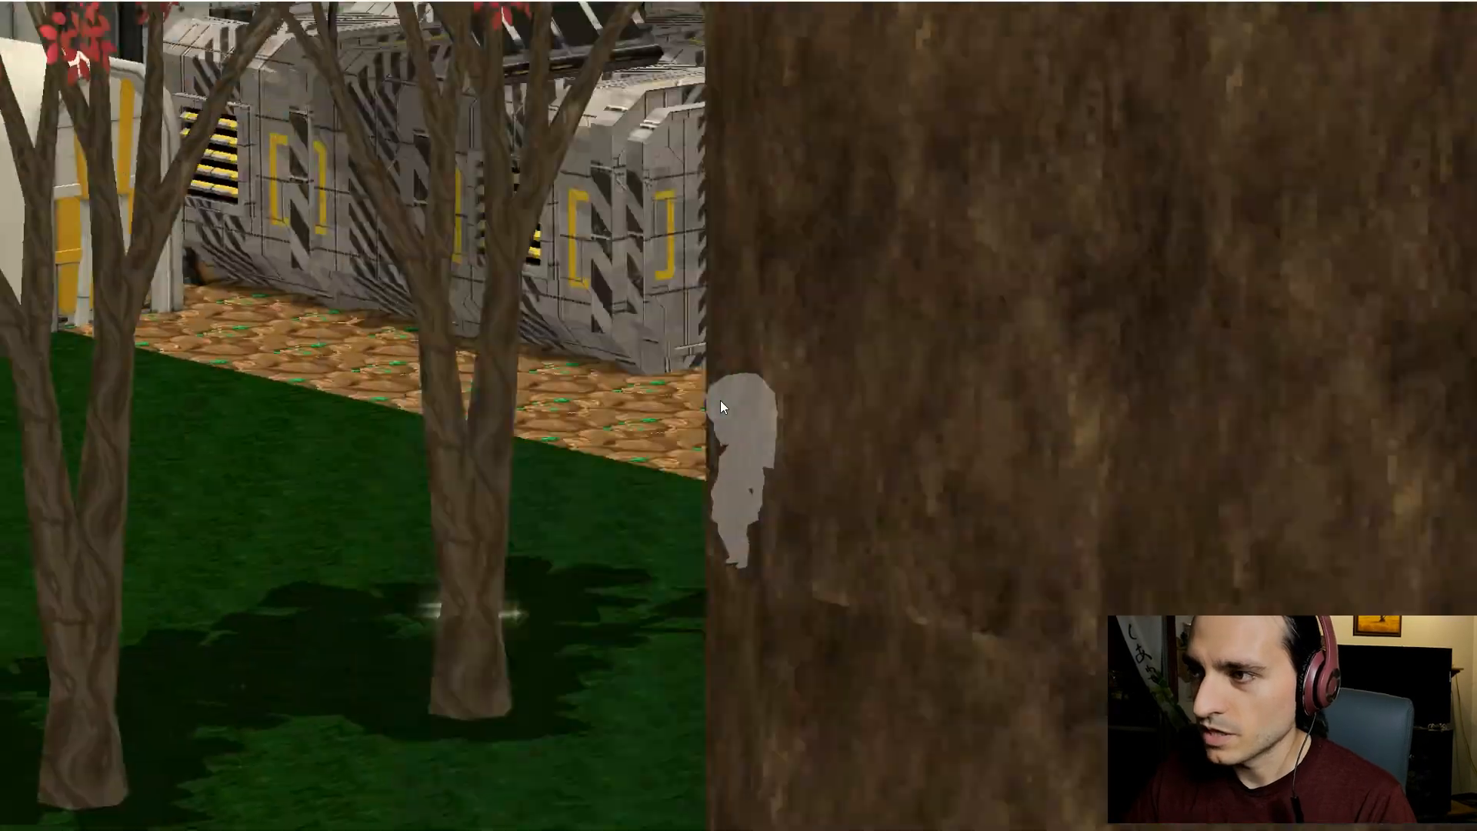
key(a)
key(d)
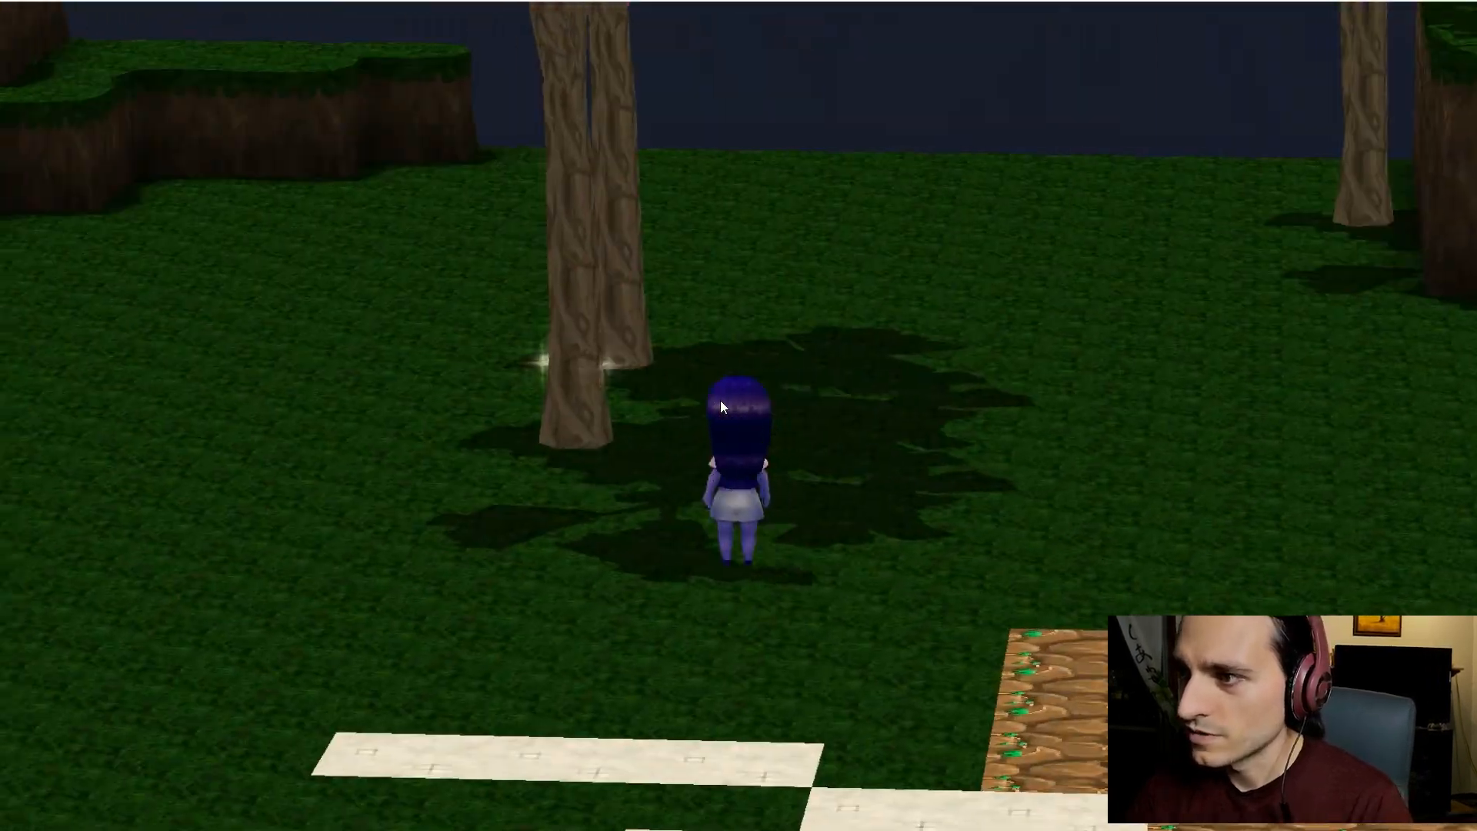
key(Up)
key(d)
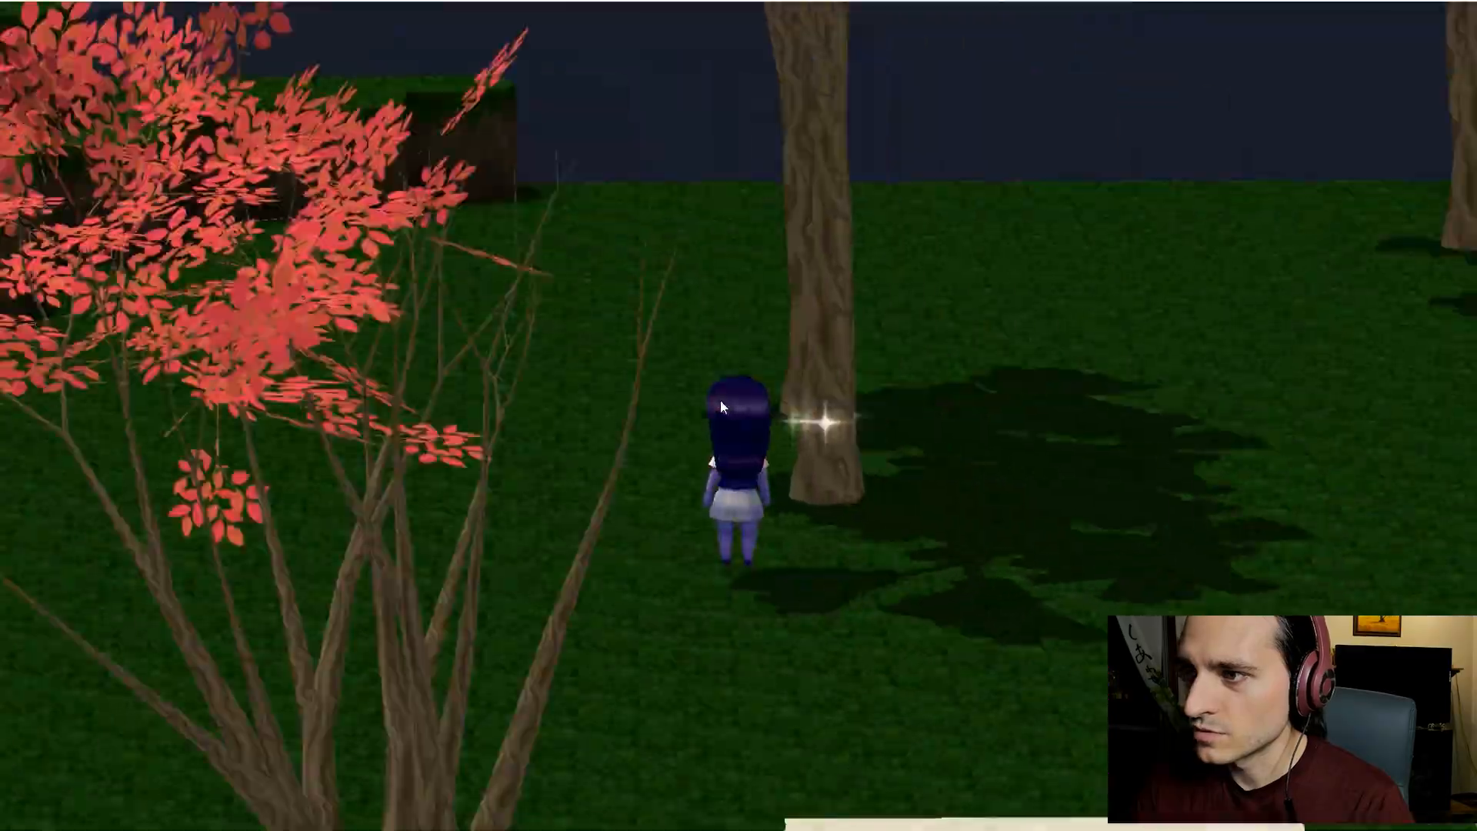
key(d)
- Examine the sparkle to collect the Flora Sample, step away from the tree and close the playtest
key(Return)
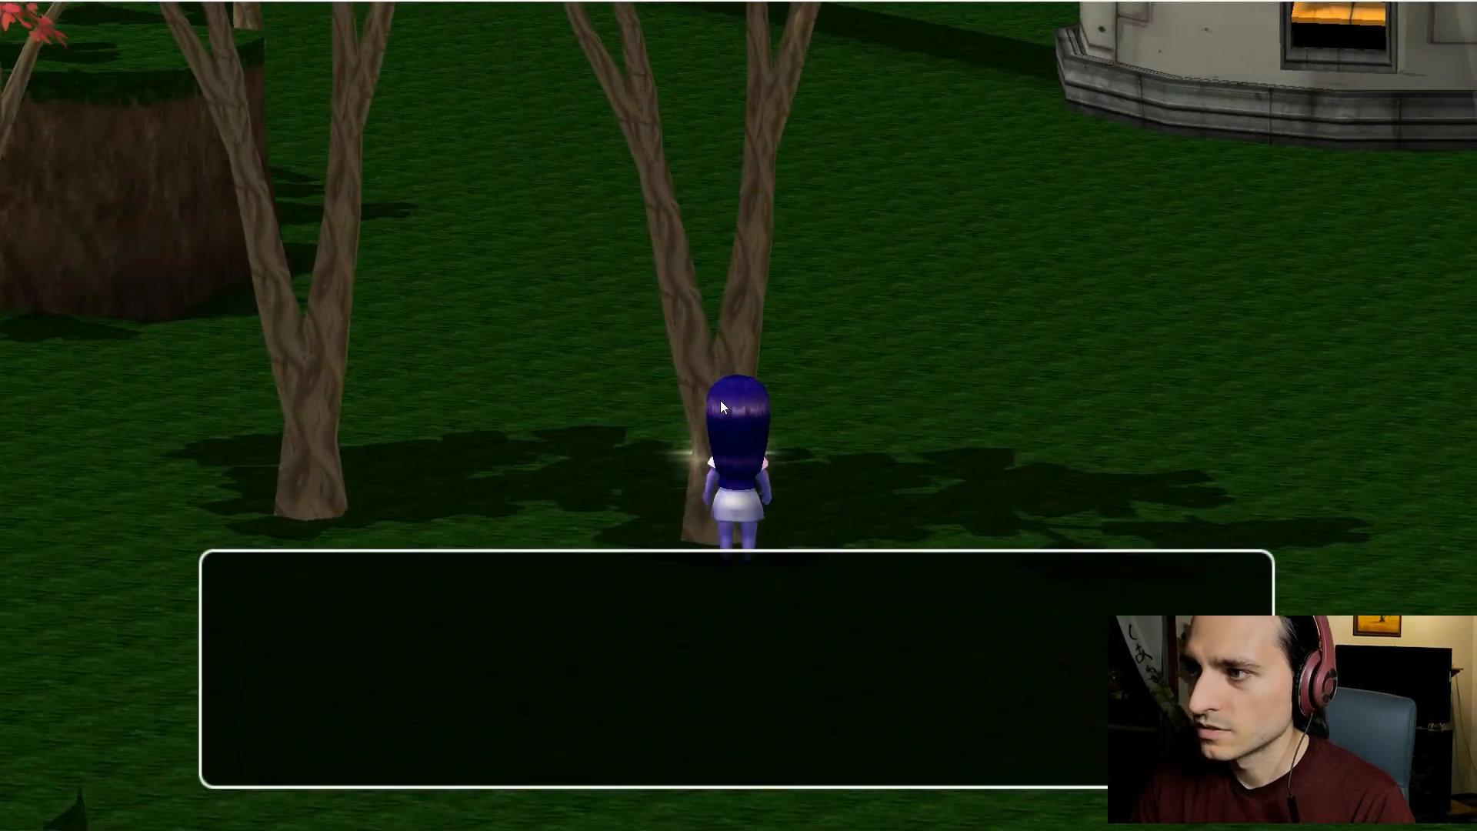
key(Return)
key(Return)
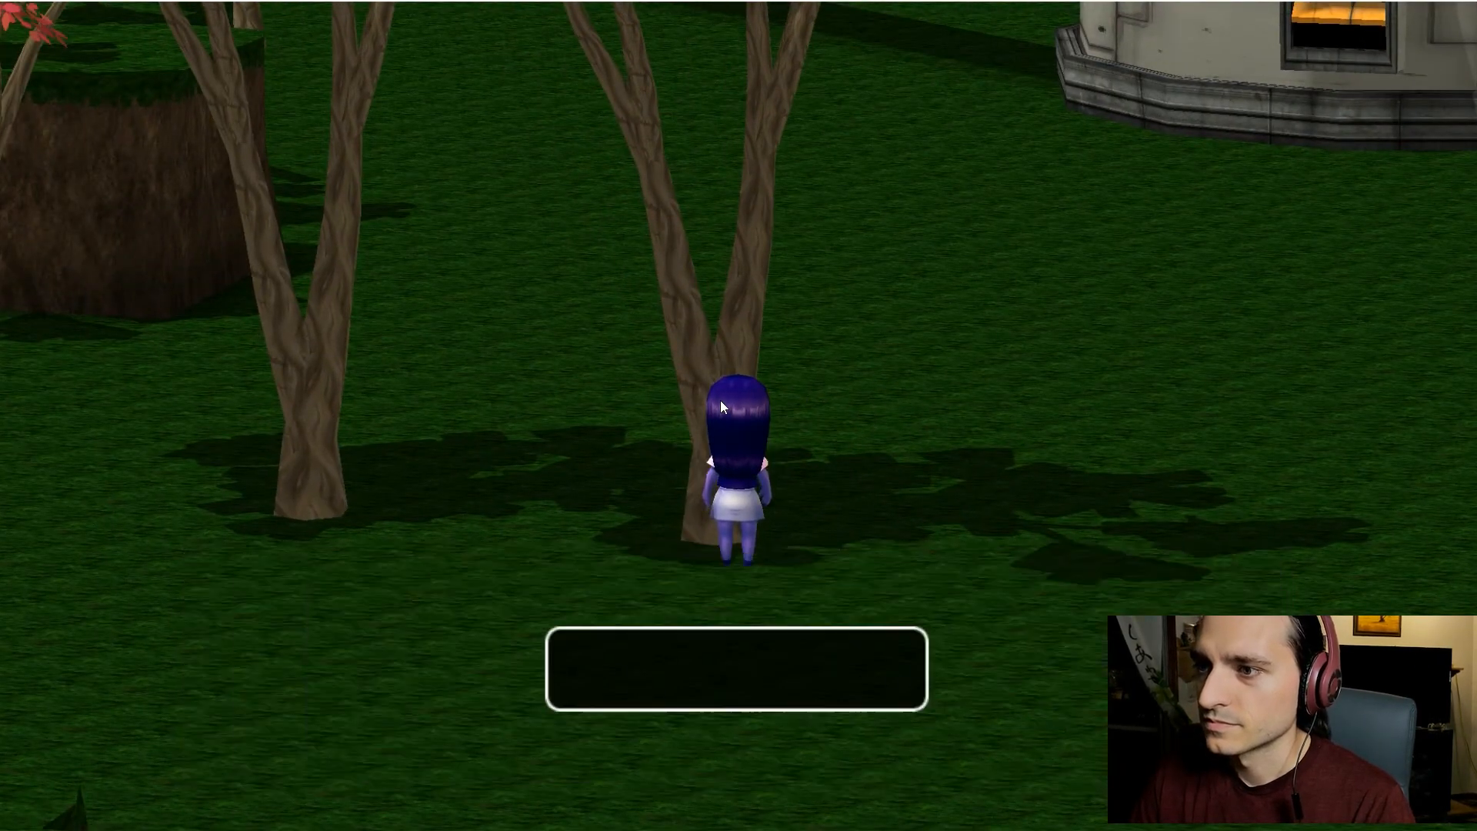
key(Right)
key(Down)
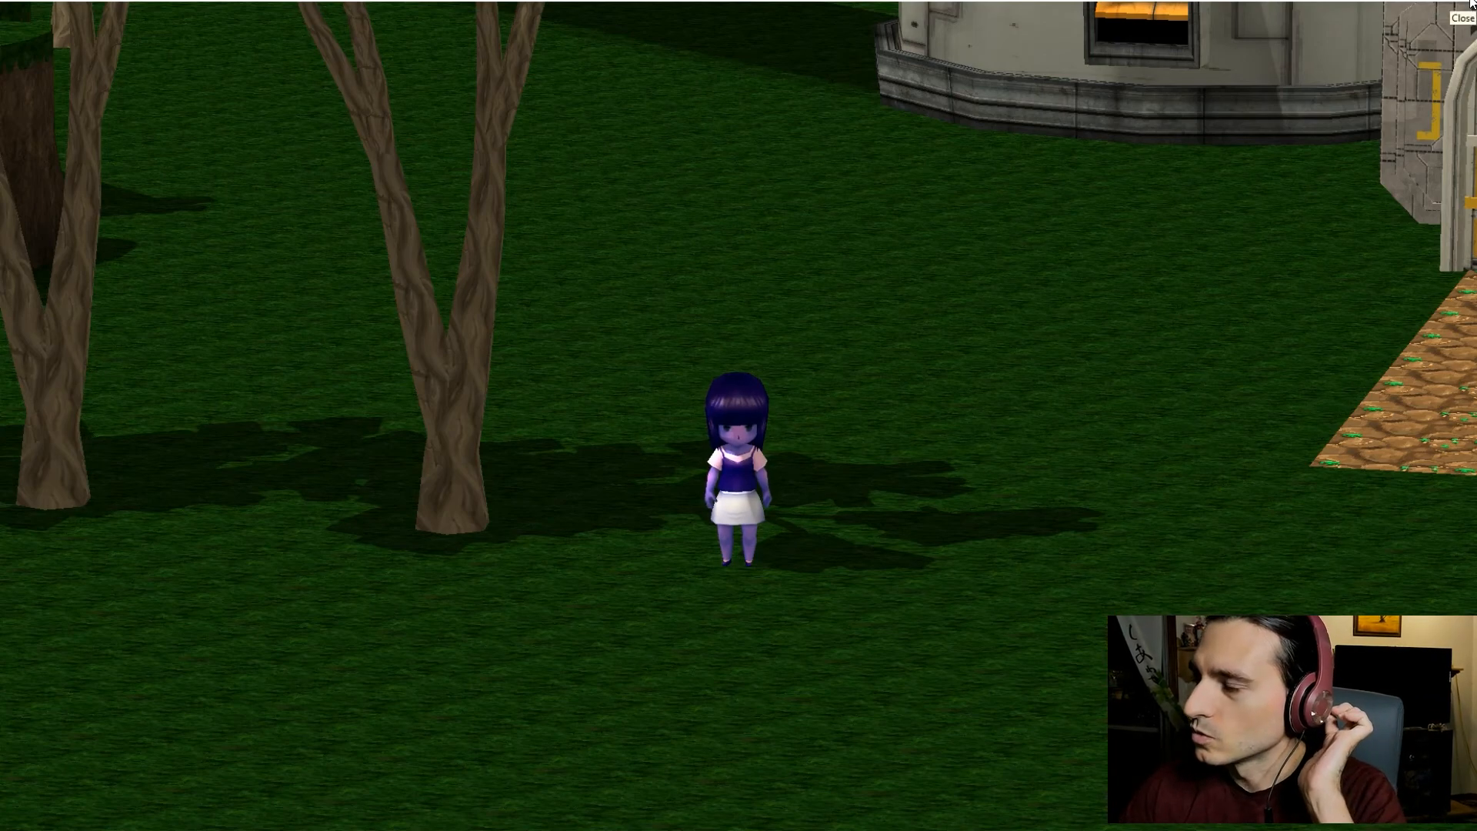
click(1472, 3)
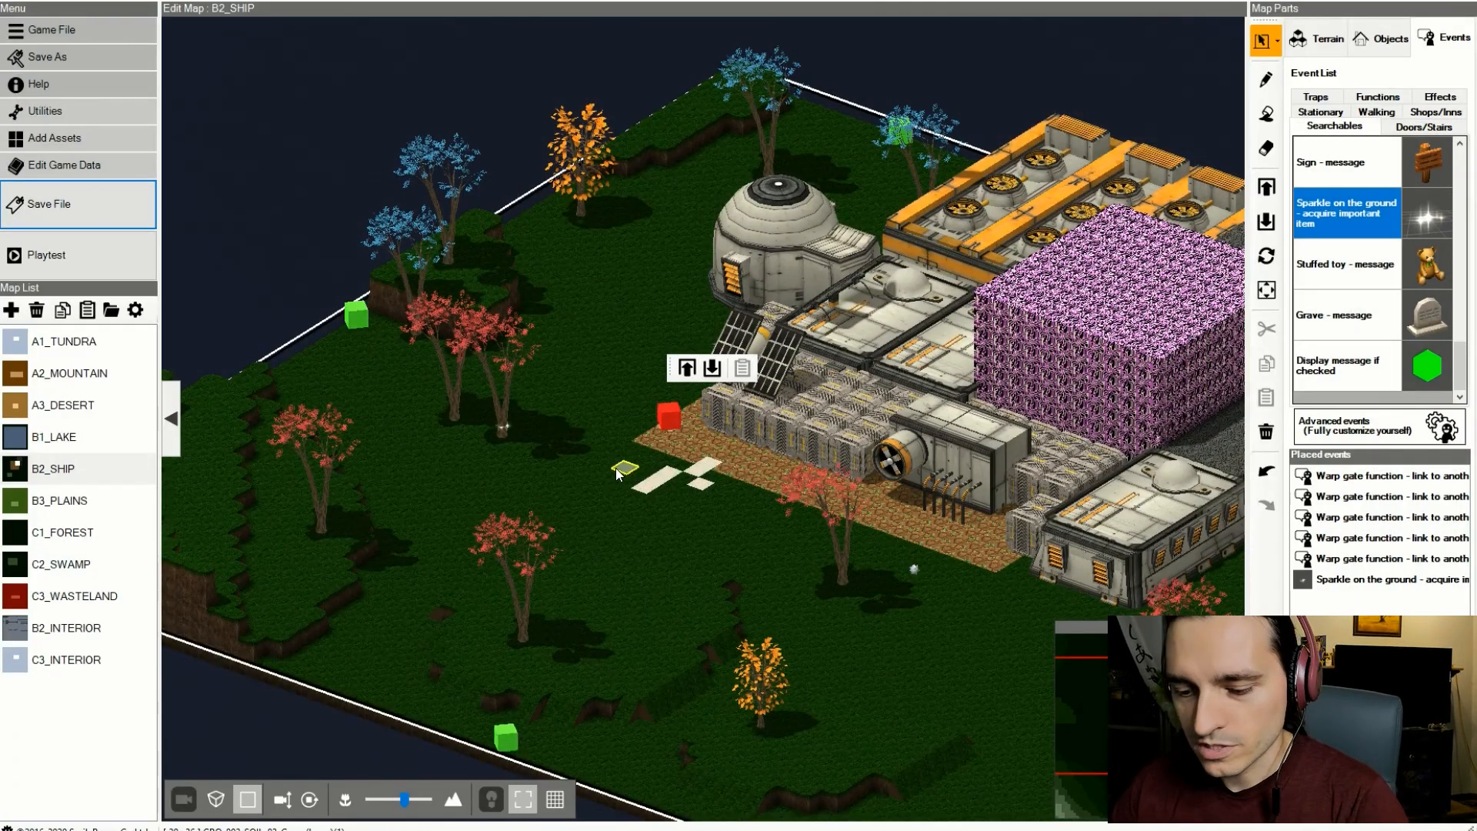